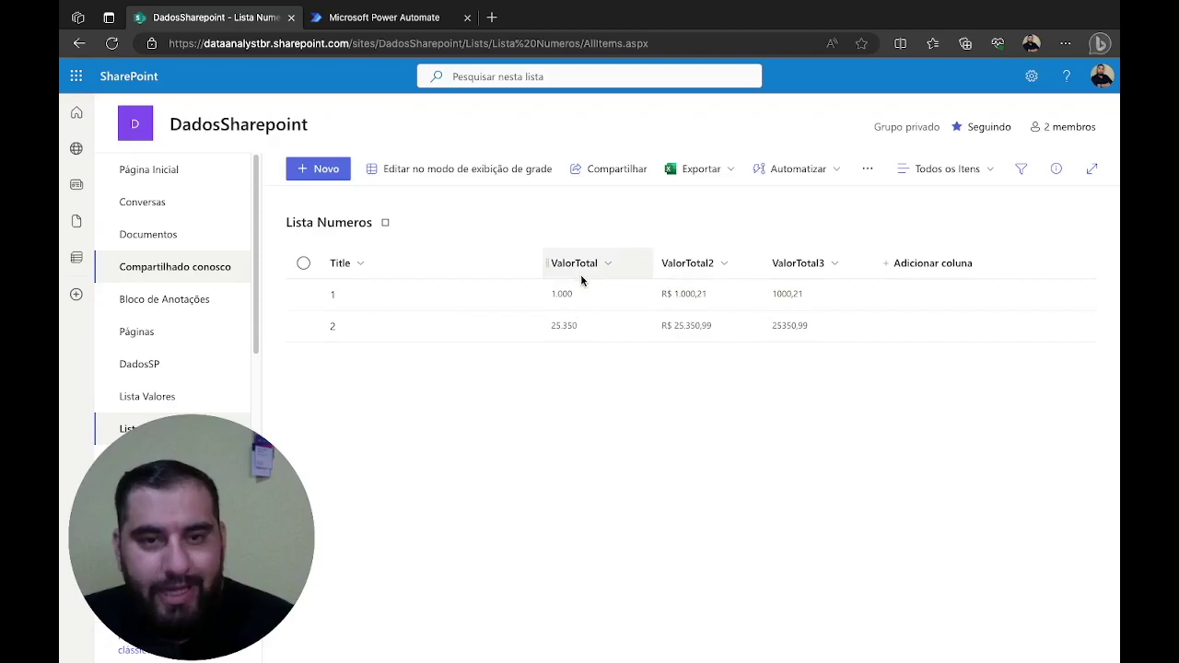
Review the ValorTotal column's type and number settings in Lista Numeros, then close them without saving.
{"action": "left_click", "coordinate": [607, 267]}
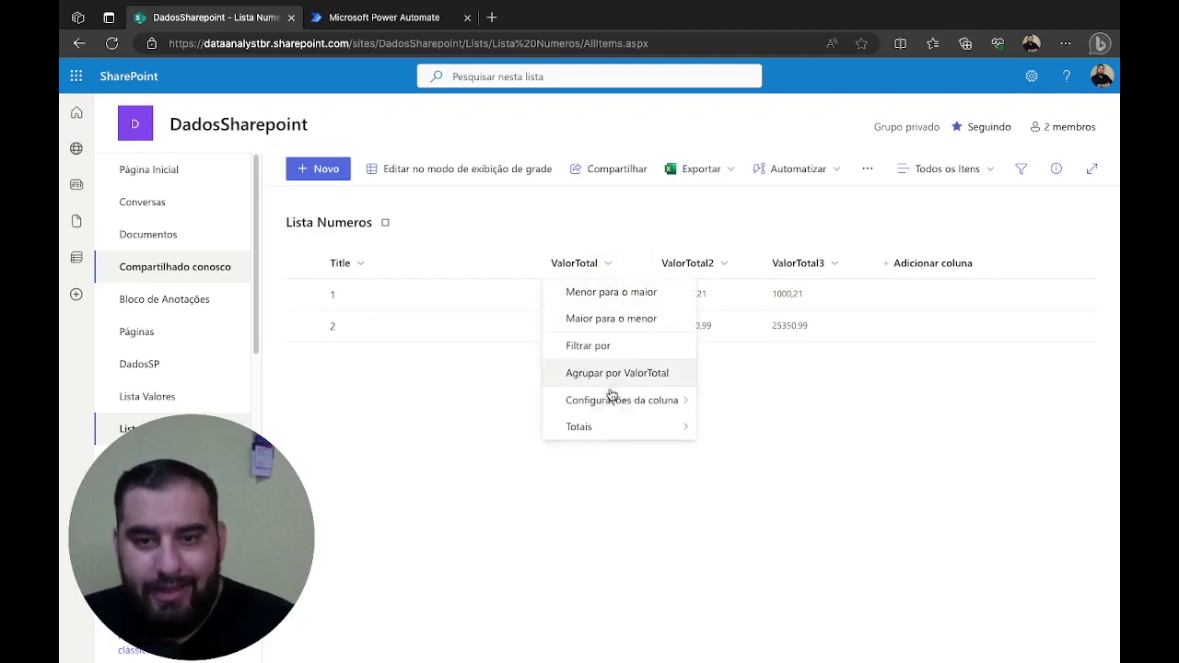
{"action": "mouse_move", "coordinate": [613, 400]}
{"action": "left_click", "coordinate": [749, 406]}
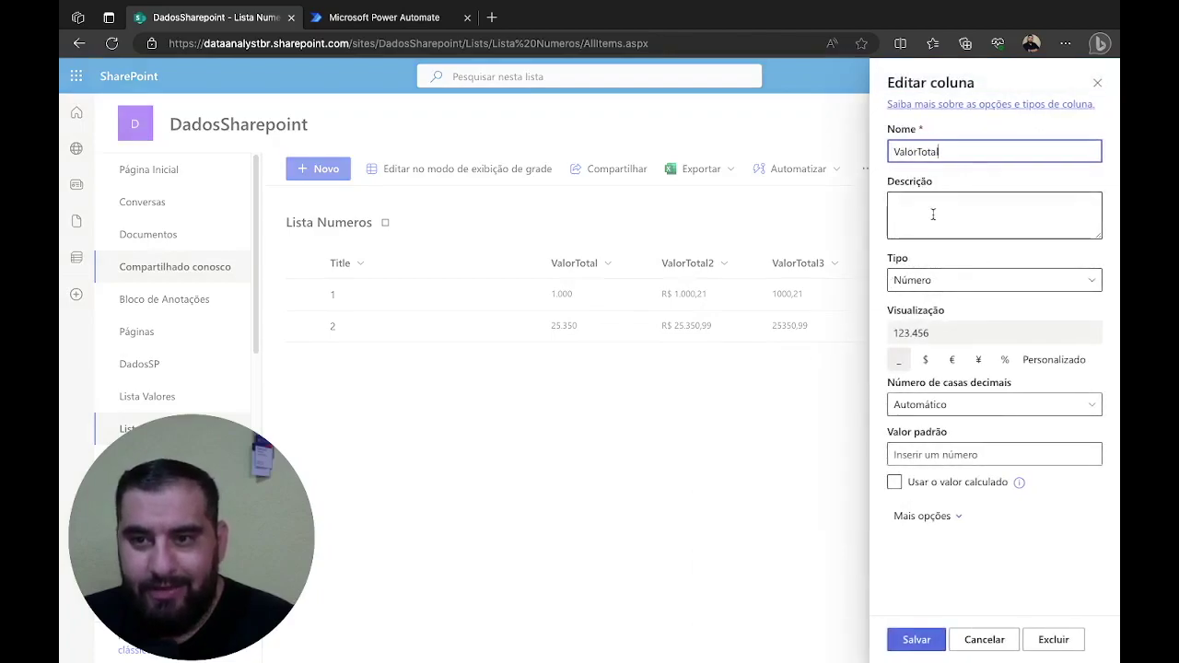
{"action": "left_click", "coordinate": [974, 292]}
{"action": "left_click", "coordinate": [1023, 571]}
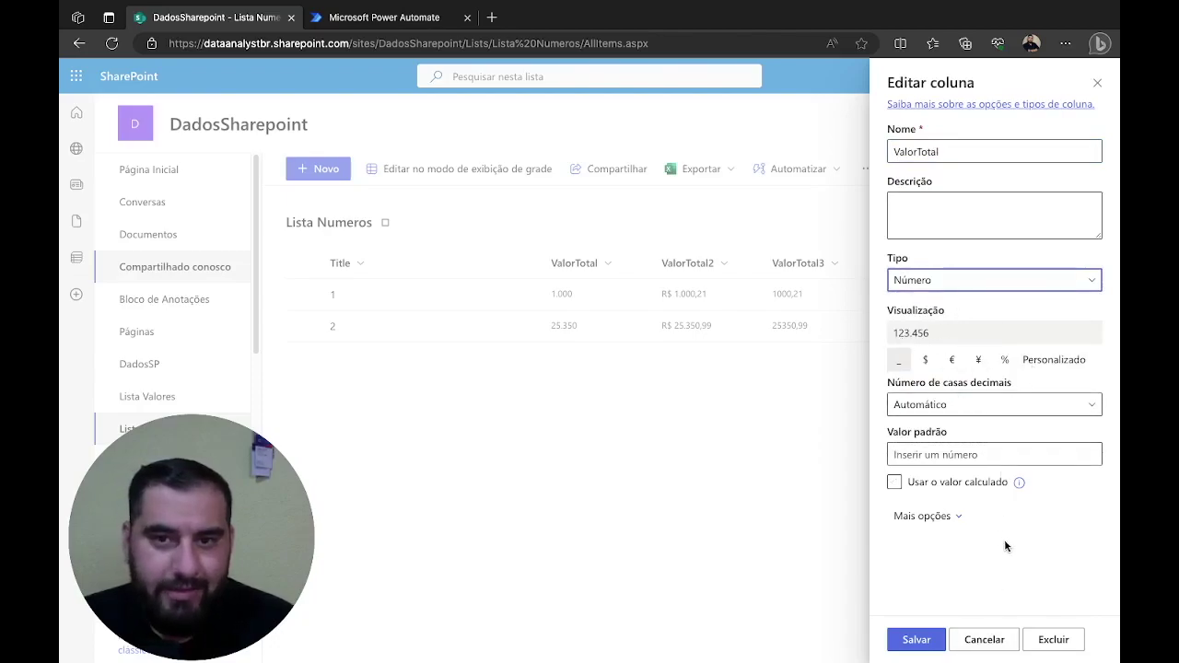
{"action": "left_click", "coordinate": [983, 640]}
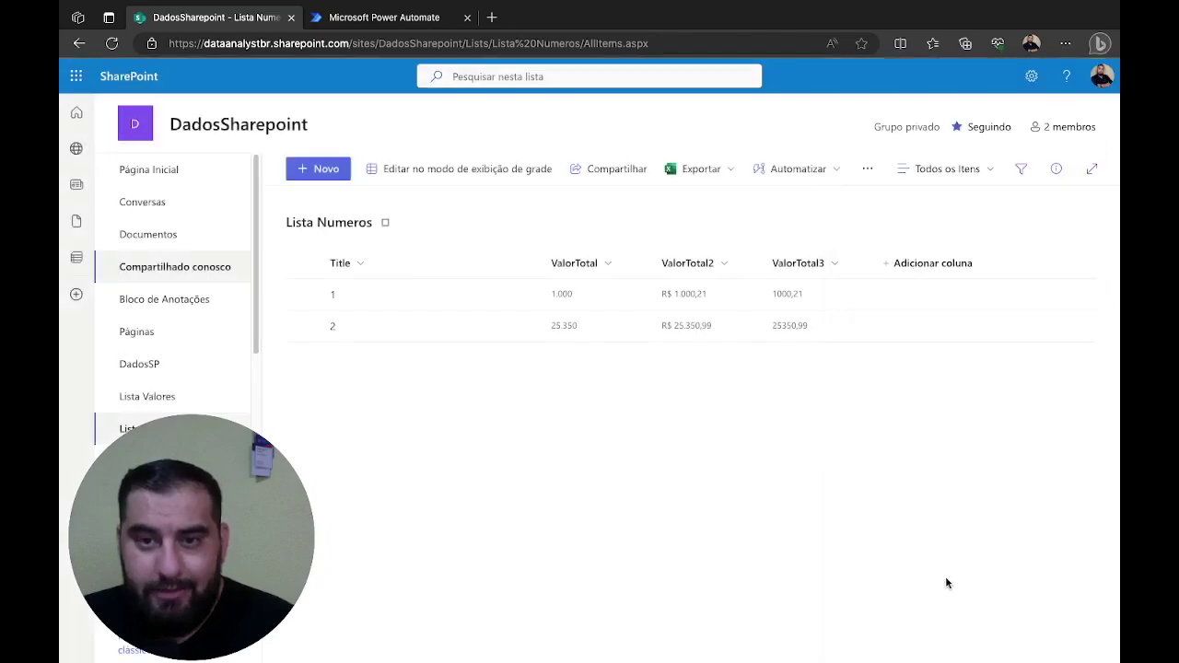
Check the ValorTotal2 column's type and currency format settings, leaving them unsaved.
{"action": "left_click", "coordinate": [722, 269]}
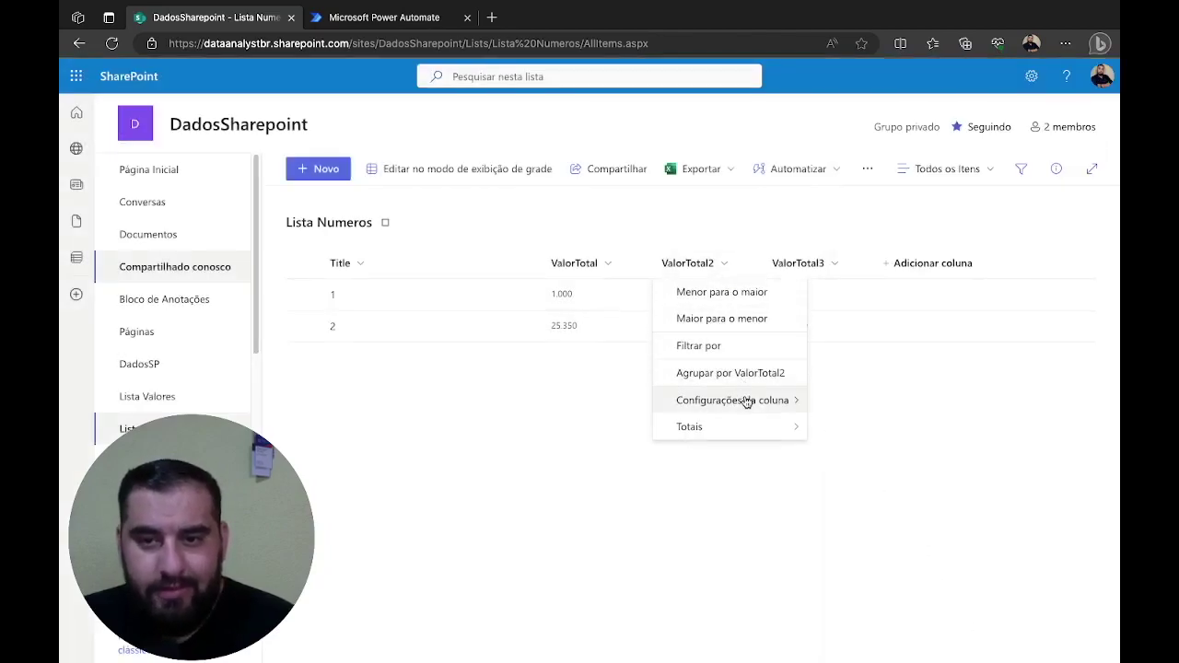
{"action": "mouse_move", "coordinate": [745, 408]}
{"action": "left_click", "coordinate": [825, 400]}
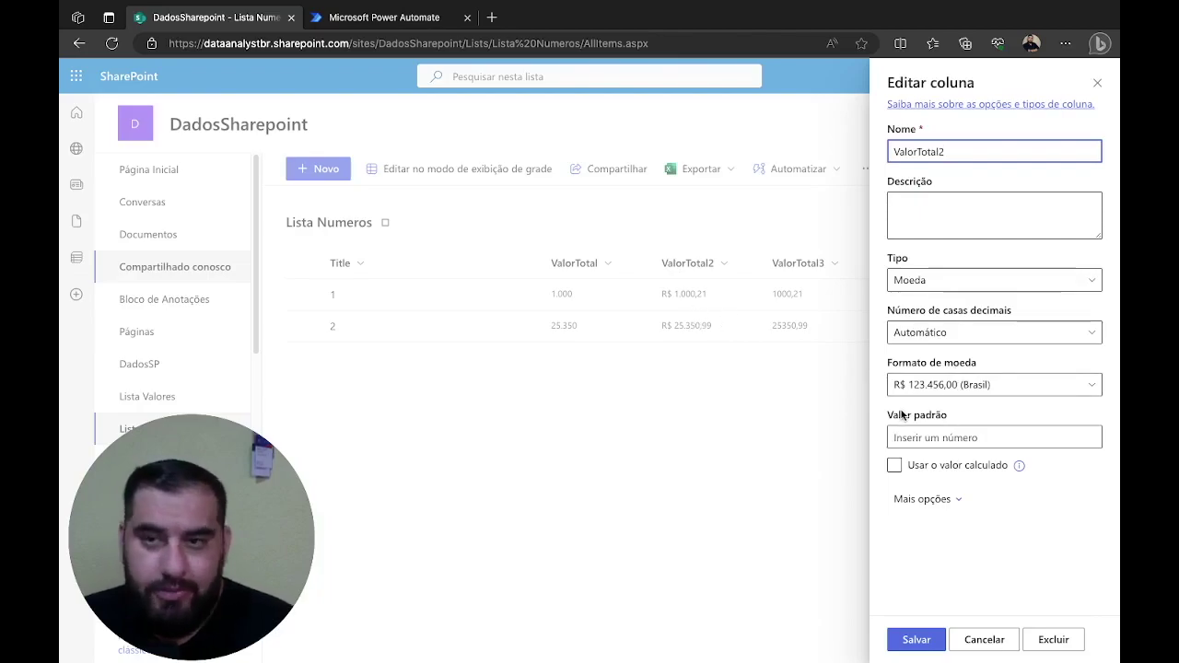
{"action": "left_click", "coordinate": [995, 639]}
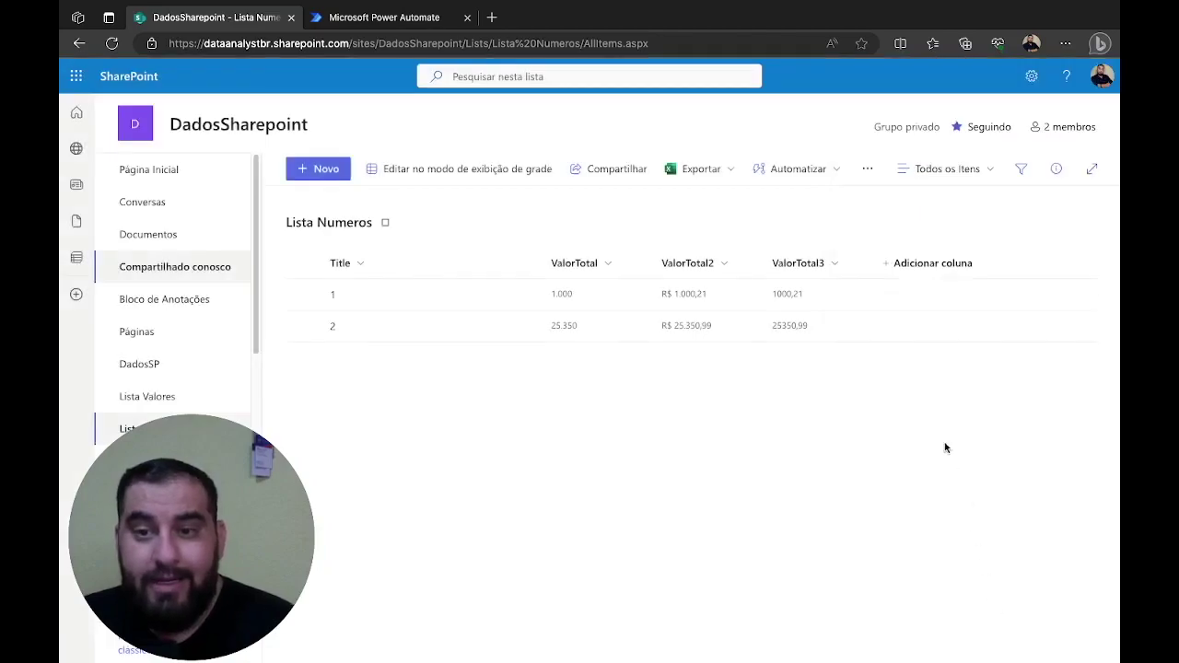
Inspect the type configured for the ValorTotal3 column and close its settings without saving.
{"action": "left_click", "coordinate": [839, 266]}
{"action": "mouse_move", "coordinate": [852, 396]}
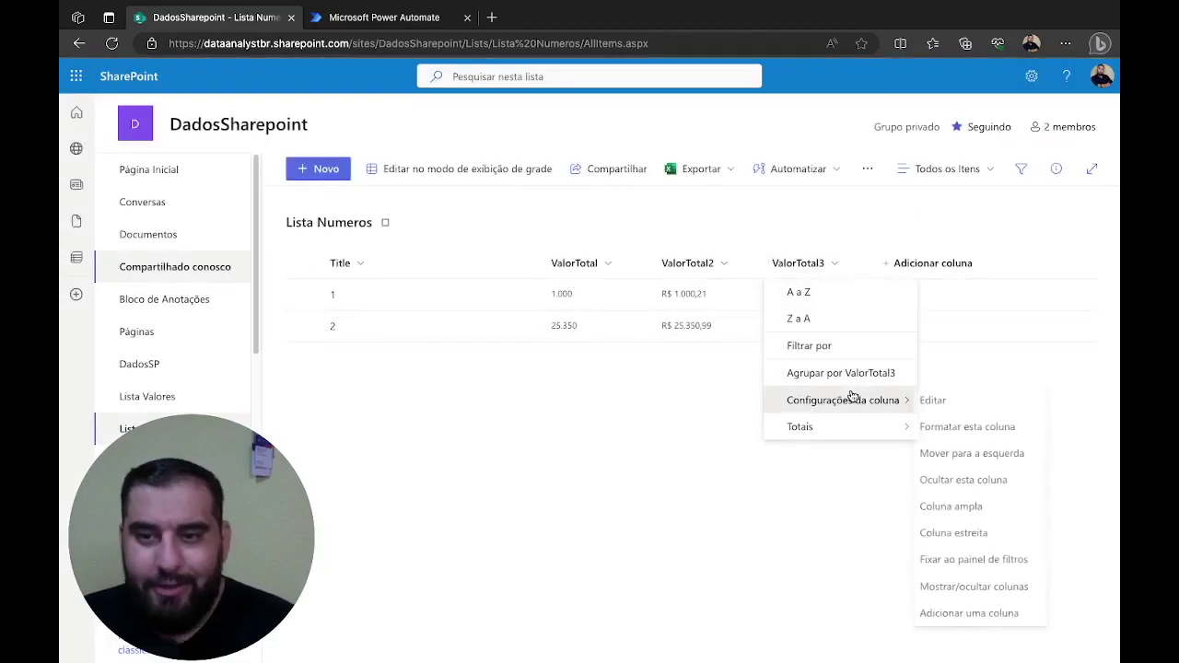
{"action": "left_click", "coordinate": [939, 402]}
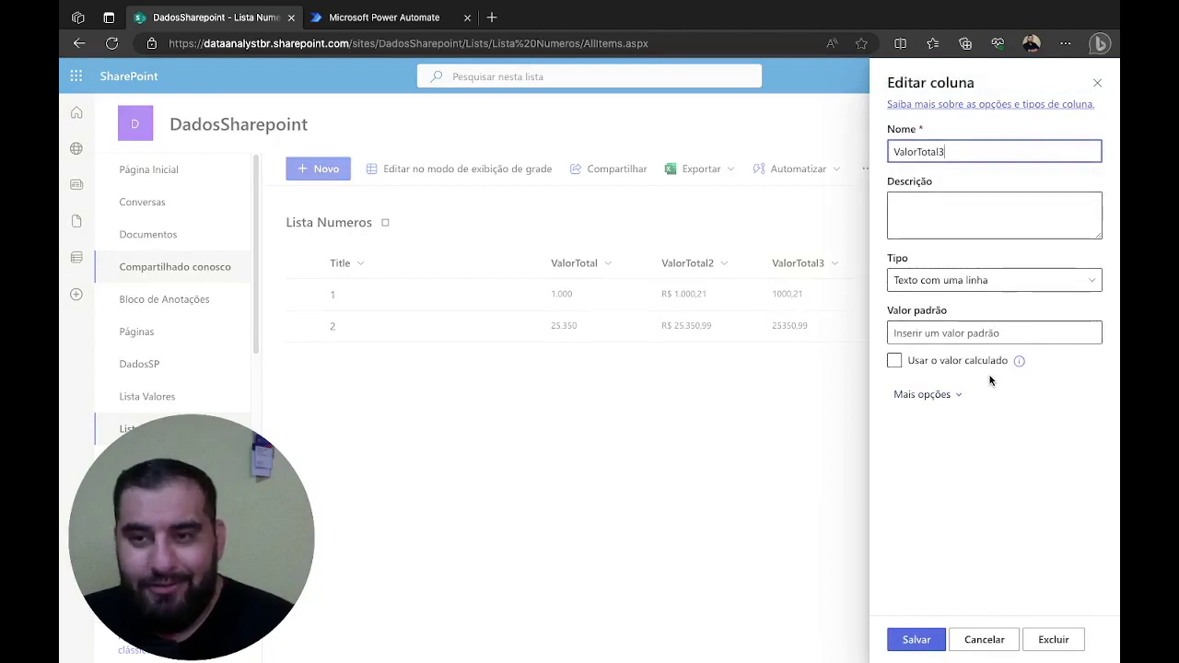
{"action": "left_click", "coordinate": [1000, 639]}
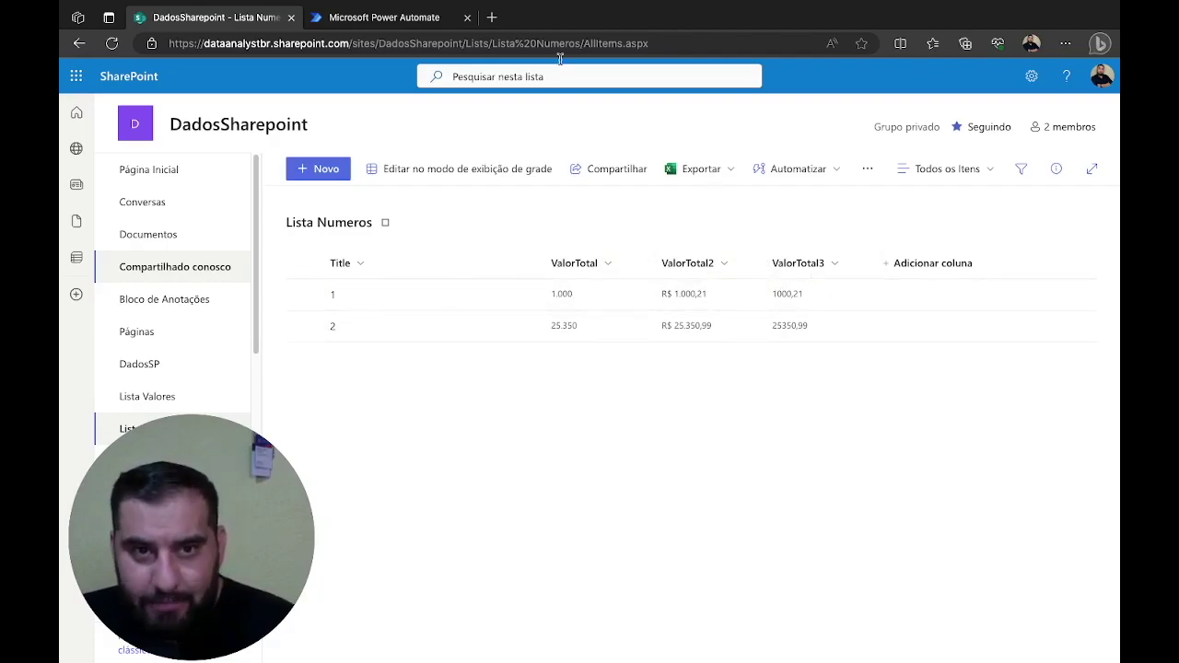
Switch to Power Automate and create an instant cloud flow named "Conversao de Numeros" with the "Disparar um fluxo manualmente" trigger.
{"action": "left_click", "coordinate": [430, 19]}
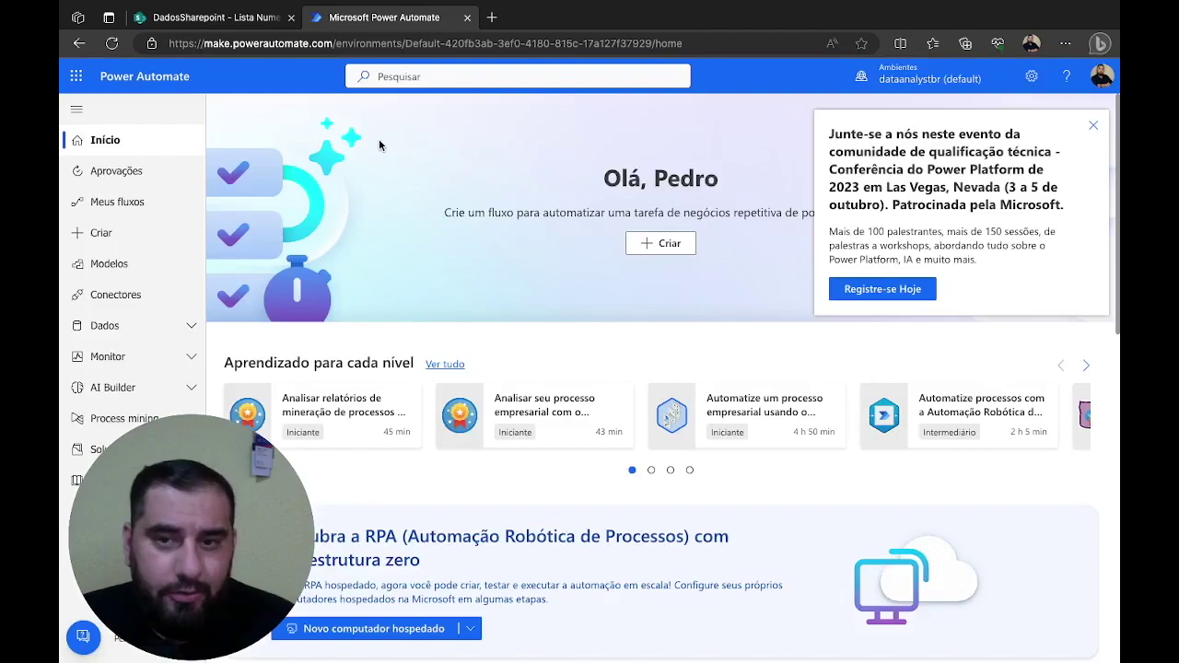
{"action": "left_click", "coordinate": [1092, 125]}
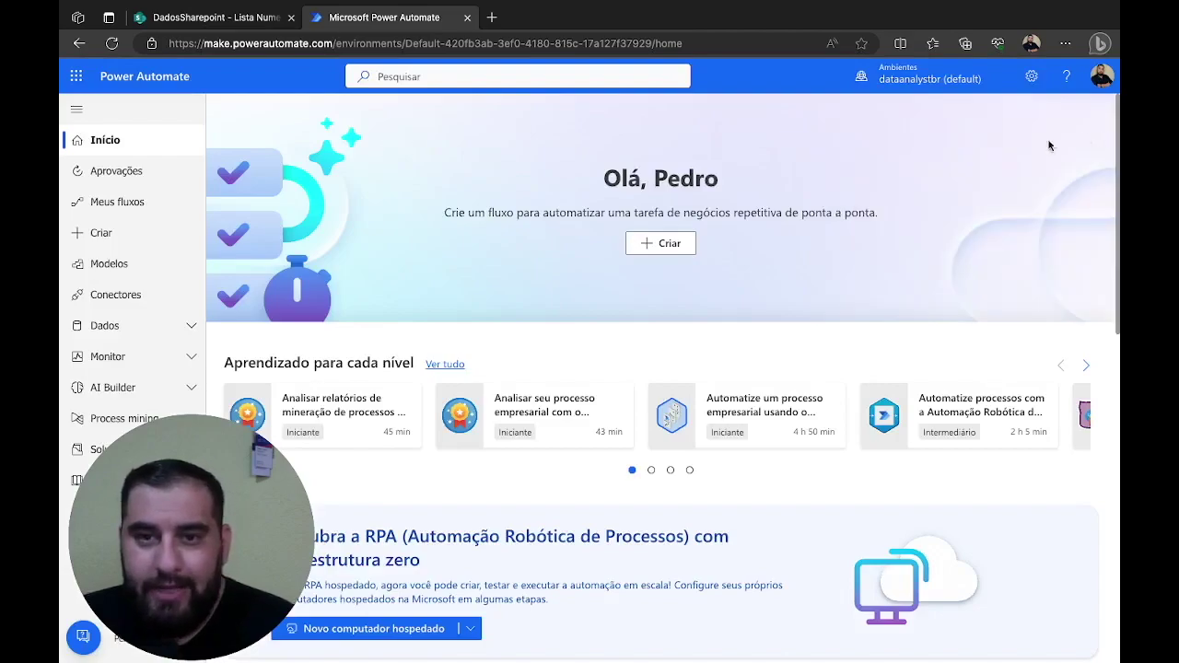
{"action": "left_click", "coordinate": [105, 235]}
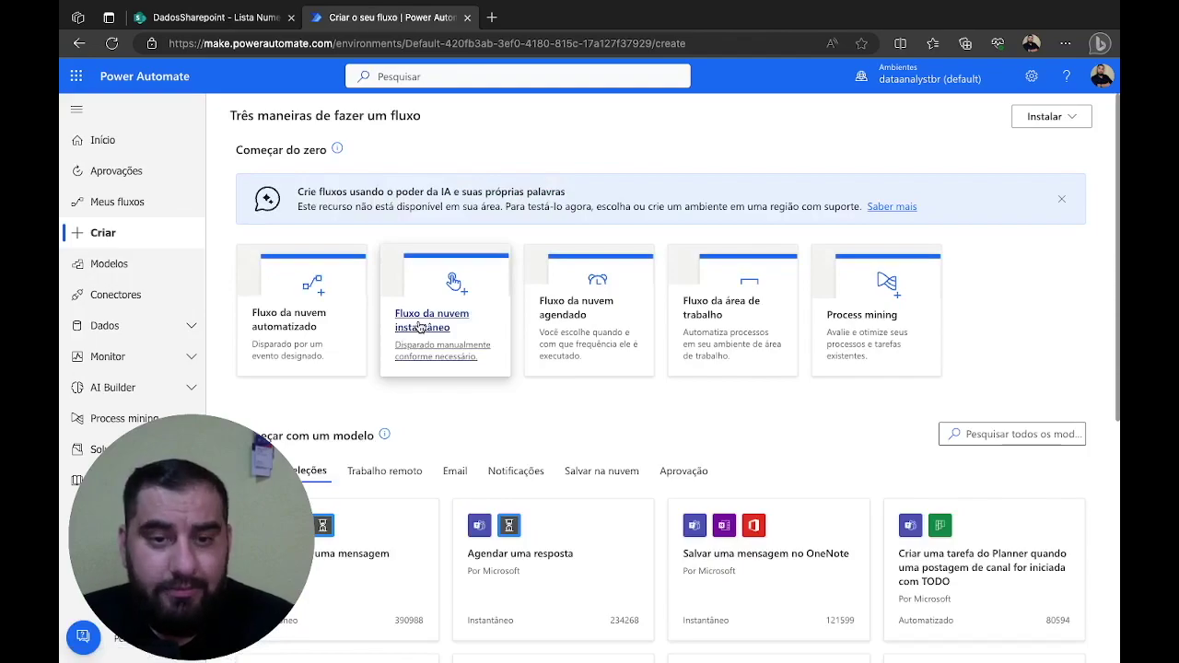
{"action": "left_click", "coordinate": [412, 333]}
{"action": "left_click", "coordinate": [716, 228]}
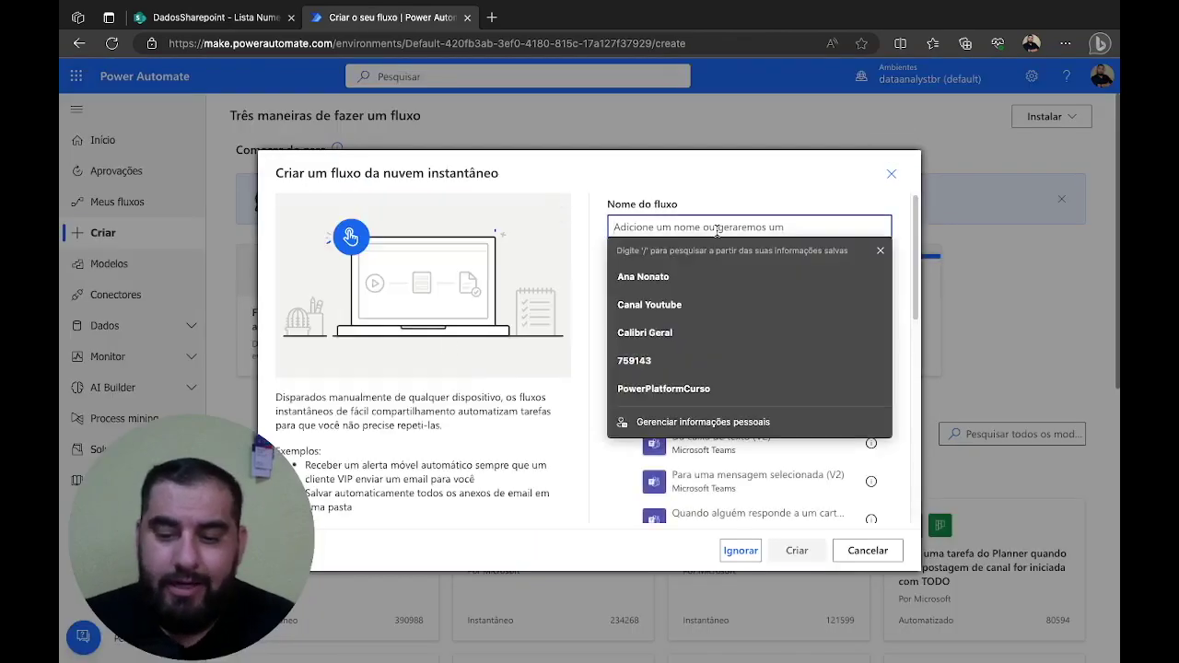
{"action": "type", "text": "Conversao de Numeros"}
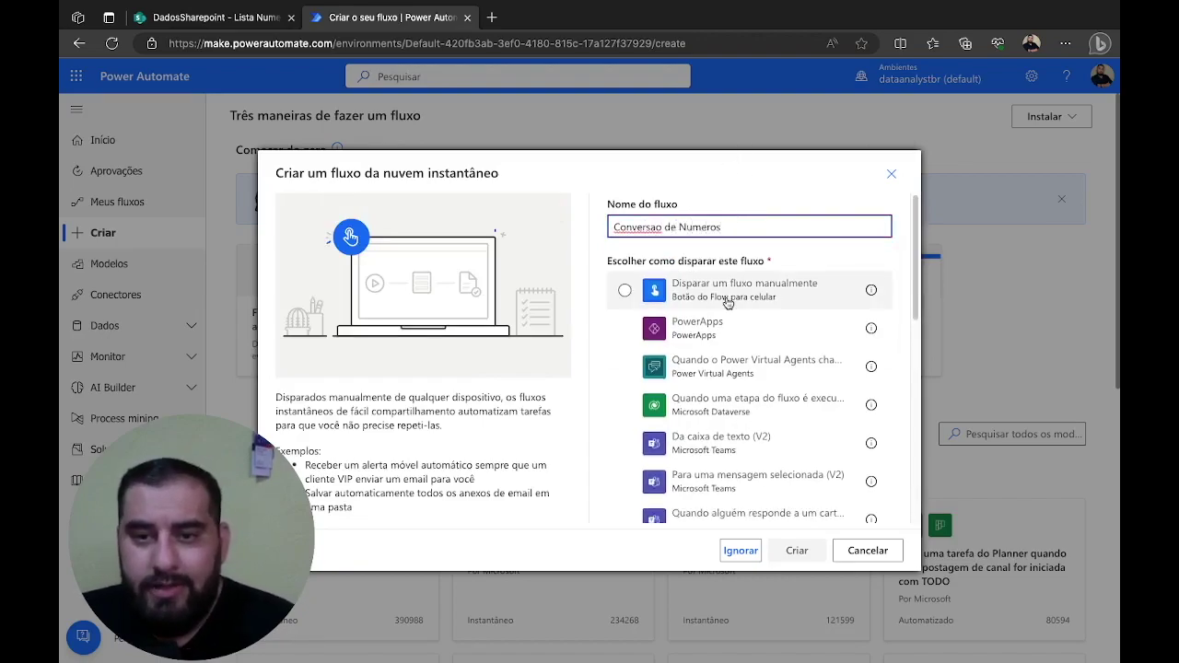
{"action": "left_click", "coordinate": [728, 298]}
{"action": "left_click", "coordinate": [793, 553]}
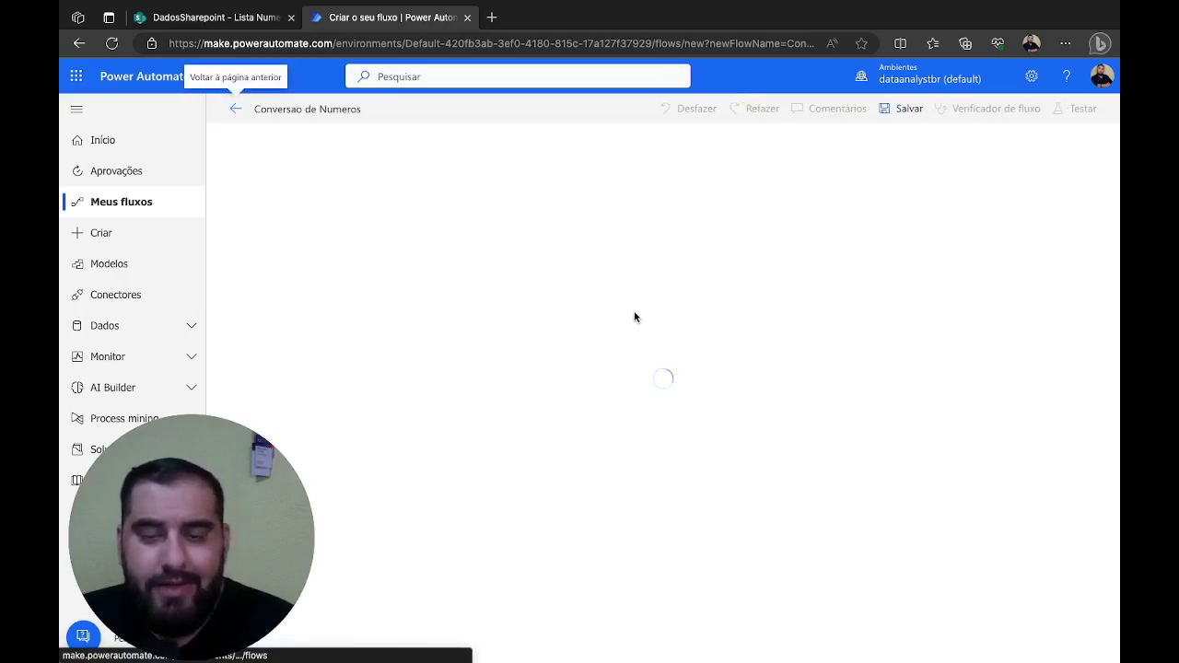
Add the SharePoint action "Obter itens" as a new step after the manual trigger.
{"action": "left_click", "coordinate": [236, 13]}
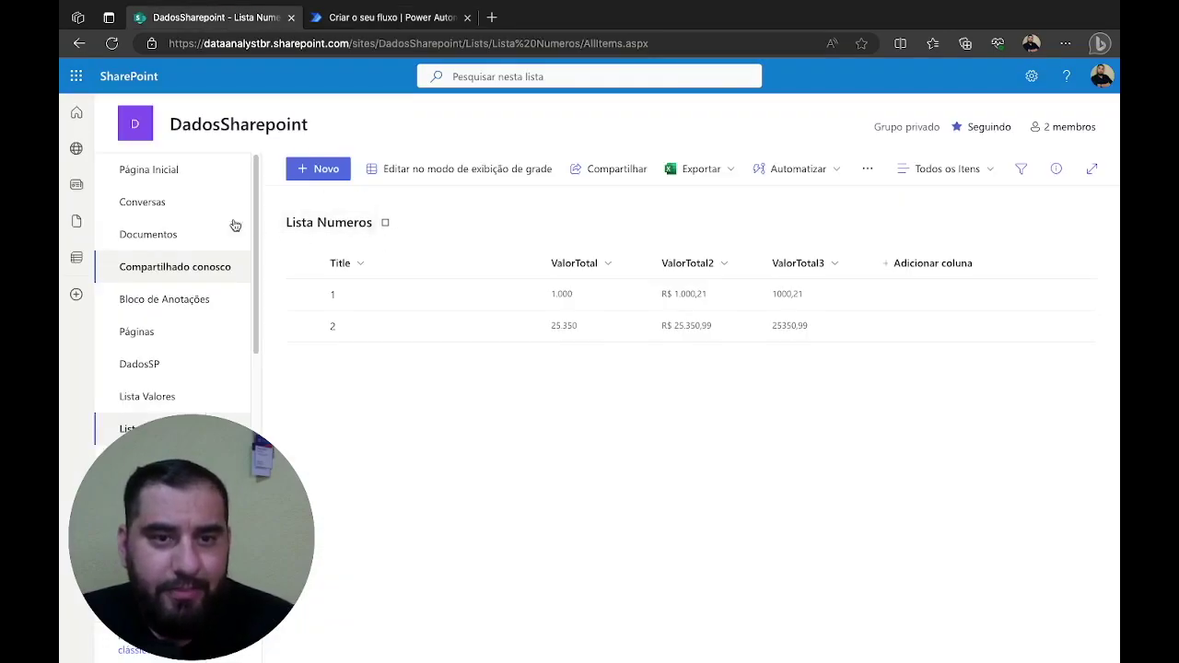
{"action": "left_click", "coordinate": [391, 16]}
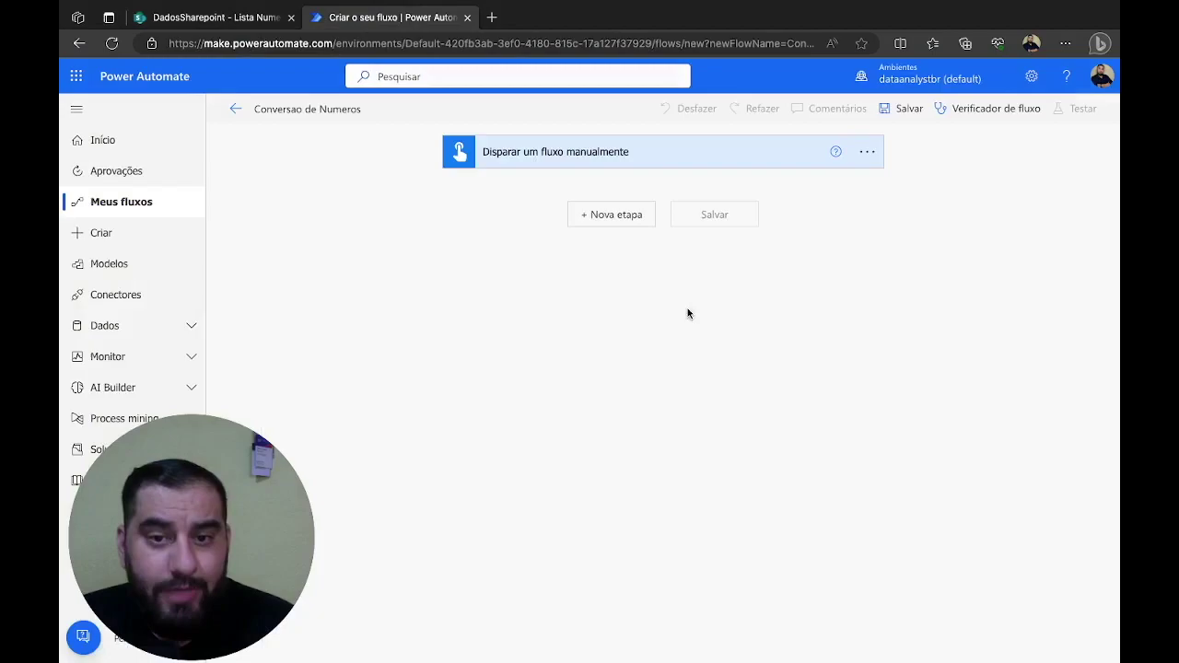
{"action": "left_click", "coordinate": [616, 217]}
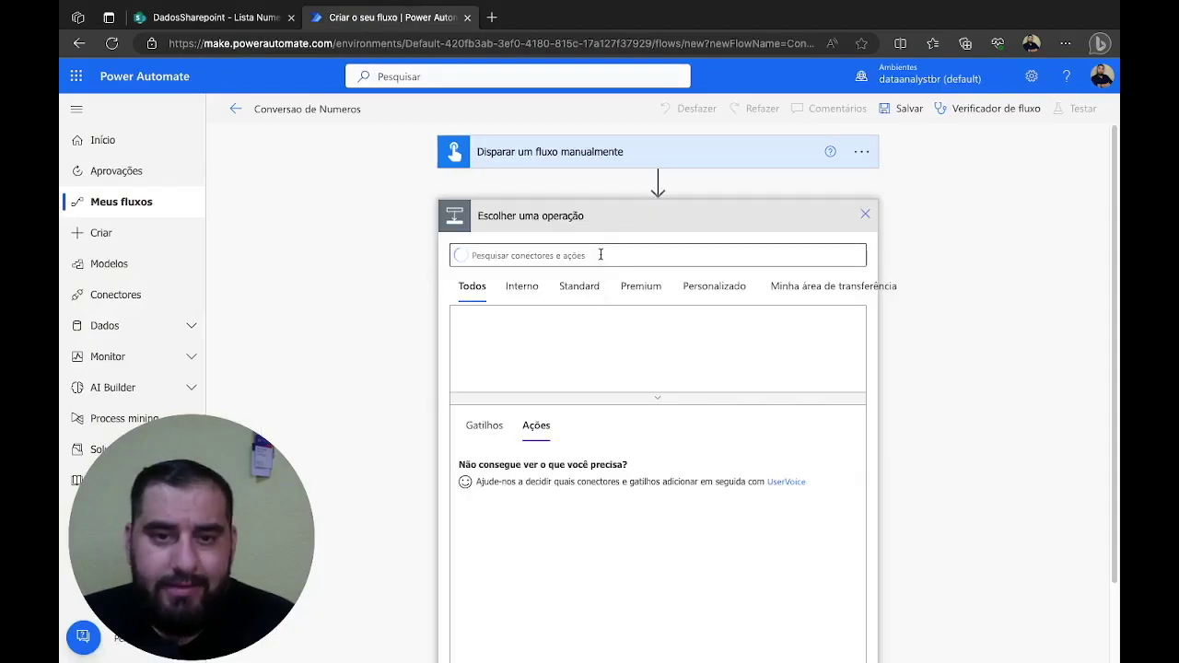
{"action": "type", "text": "shar"}
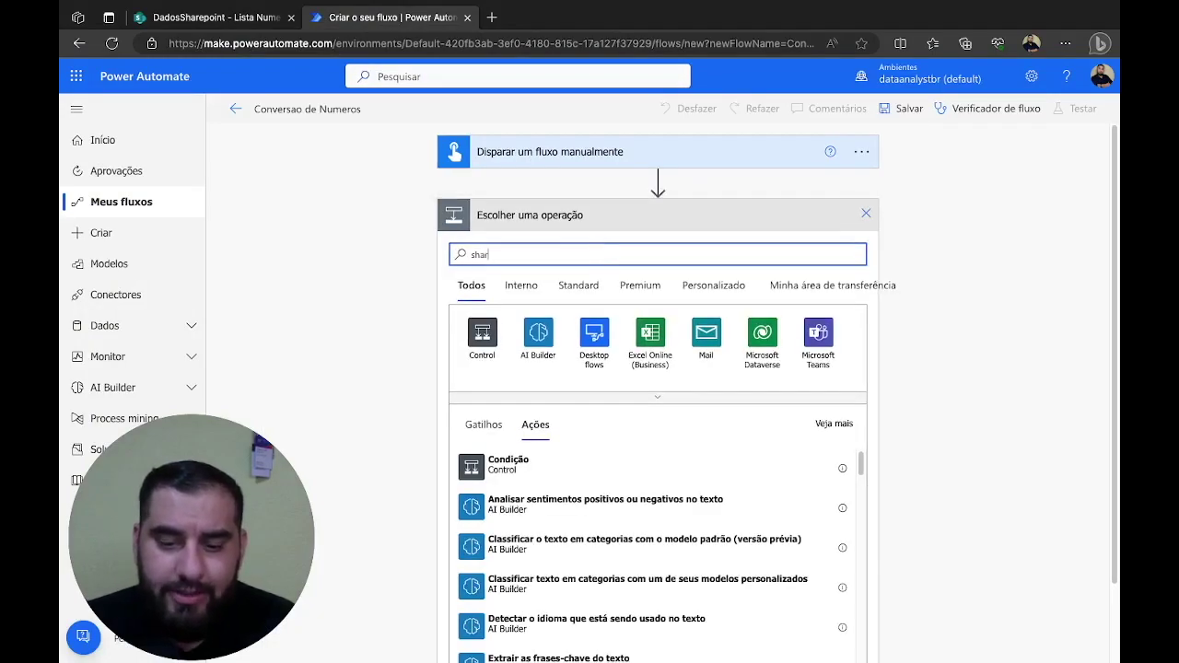
{"action": "type", "text": "epoint"}
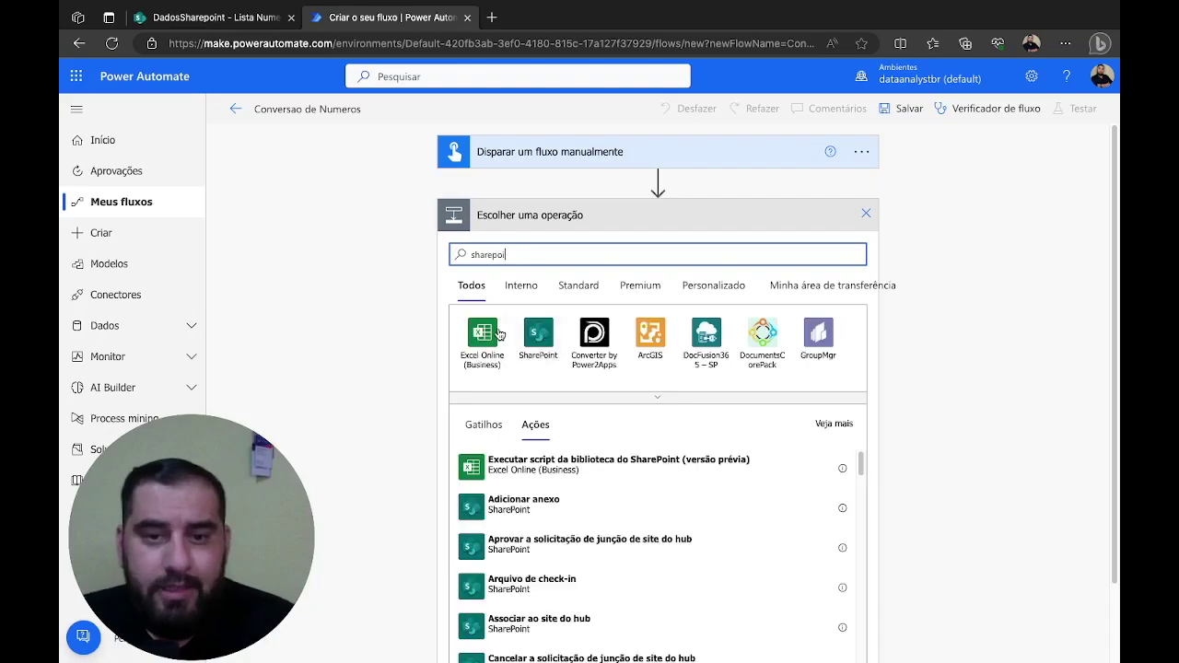
{"action": "left_click", "coordinate": [559, 341]}
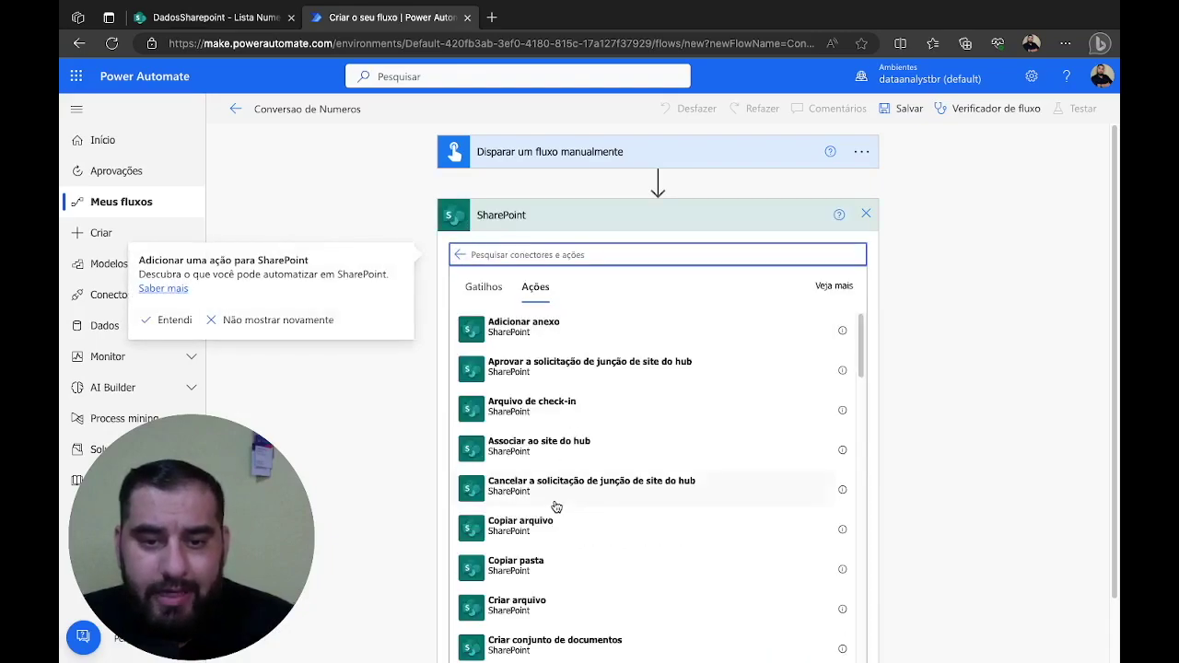
{"action": "left_click", "coordinate": [160, 319]}
{"action": "left_click_drag", "start_coordinate": [860, 350], "coordinate": [869, 481]}
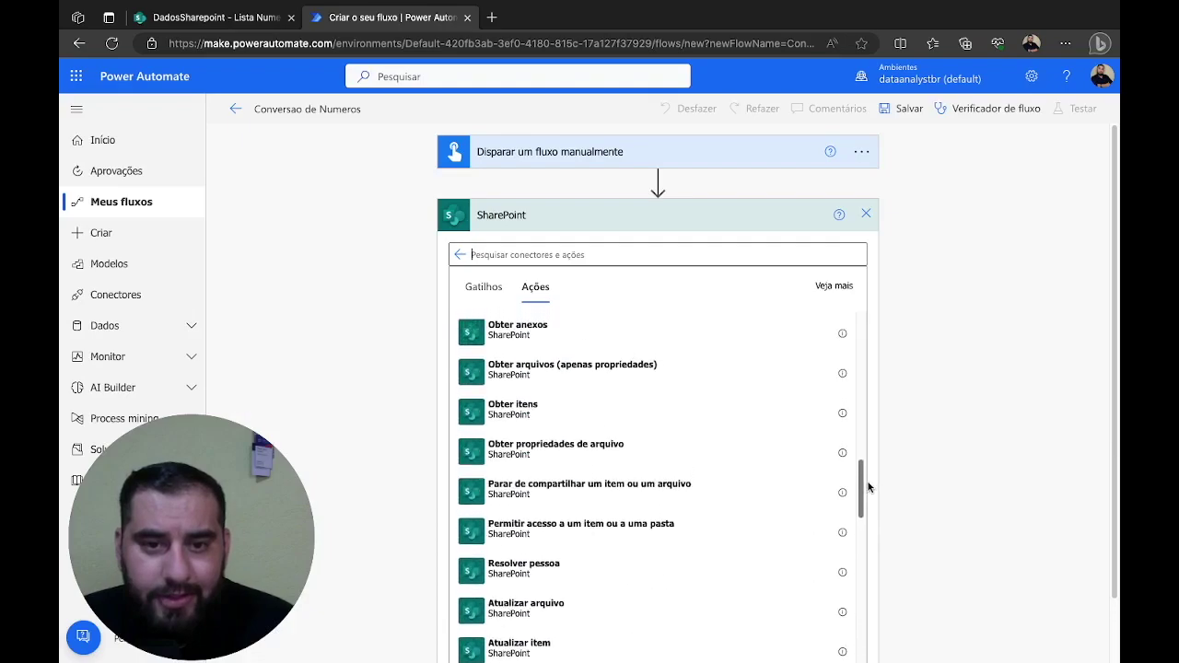
{"action": "left_click", "coordinate": [532, 410]}
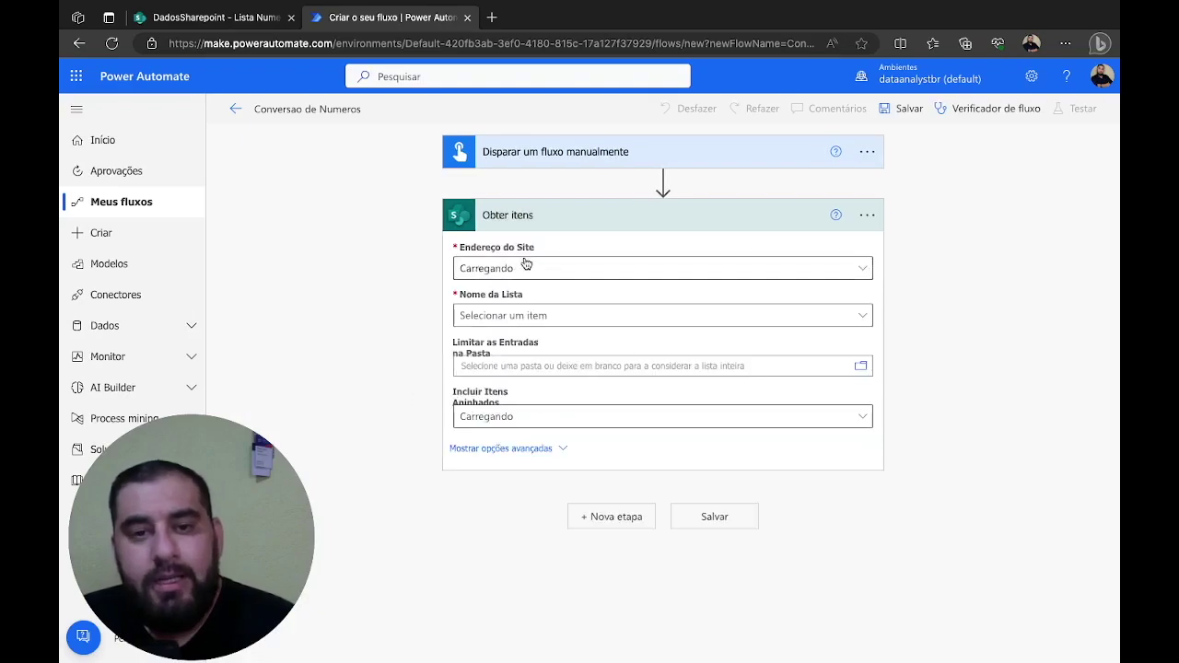
Set the Obter itens site address to DadosSharepoint and the list name to Lista Numeros, and save the flow.
{"action": "left_click", "coordinate": [584, 275]}
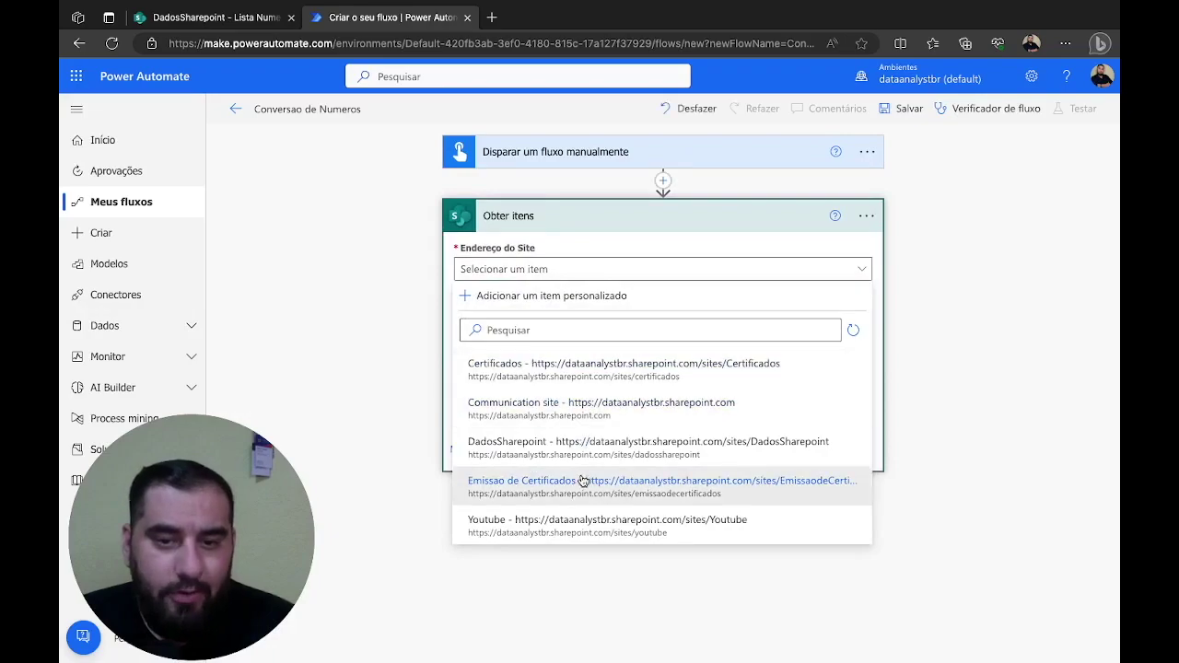
{"action": "left_click", "coordinate": [525, 446]}
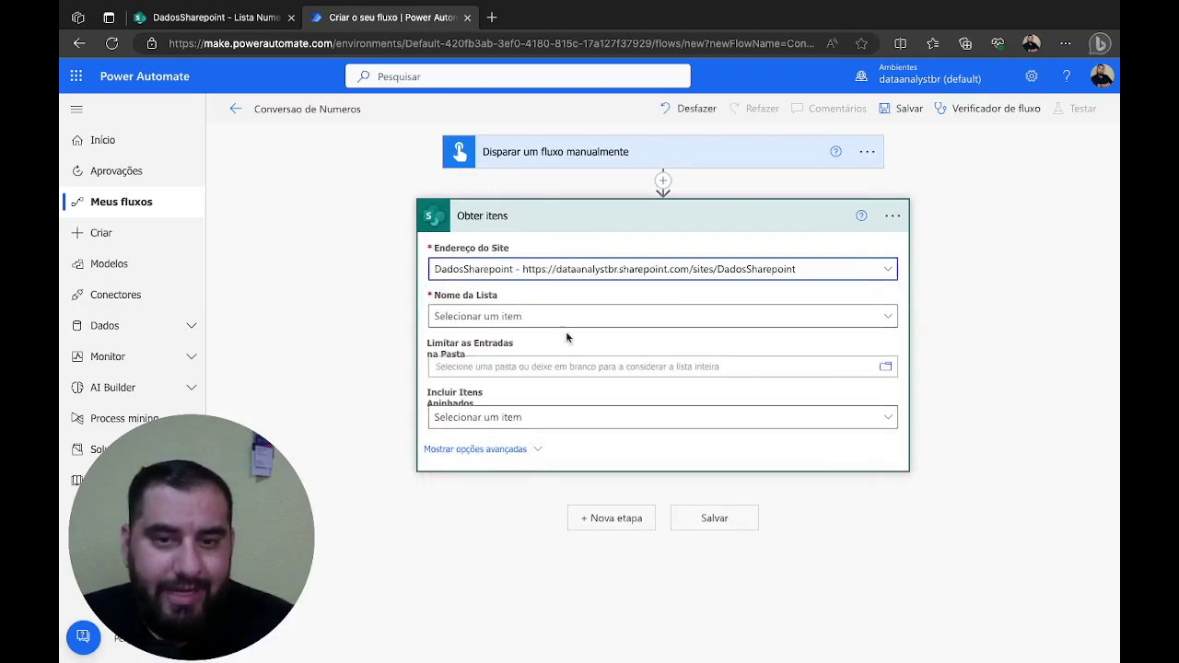
{"action": "left_click", "coordinate": [576, 317]}
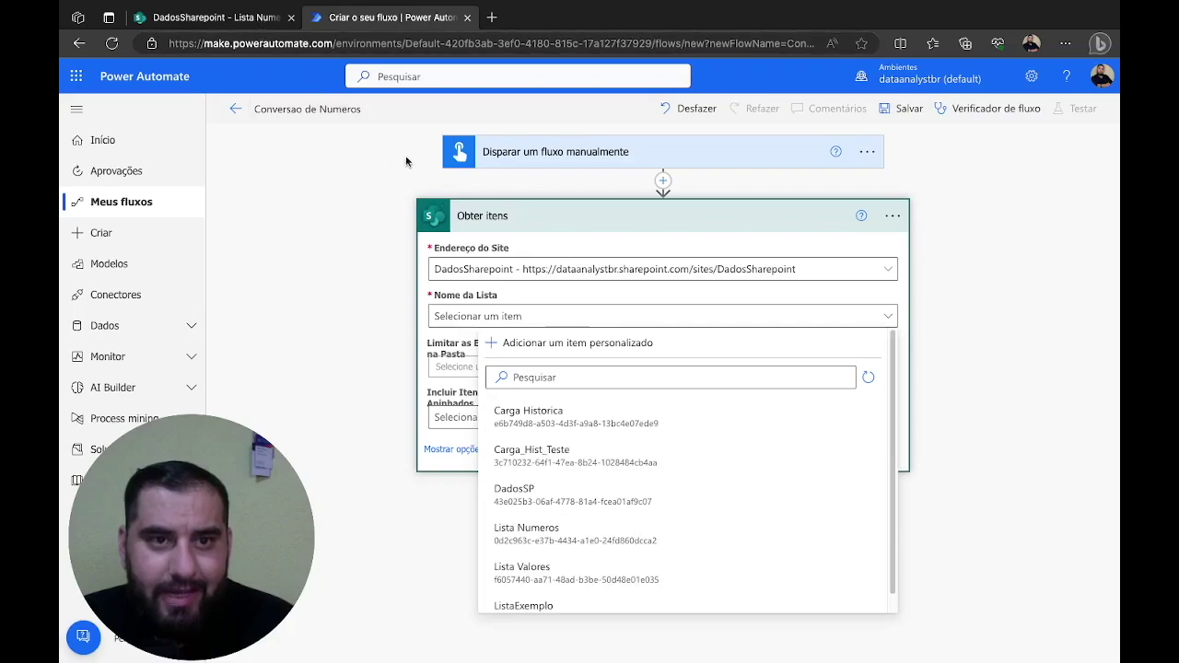
{"action": "left_click", "coordinate": [595, 539]}
{"action": "left_click", "coordinate": [906, 109]}
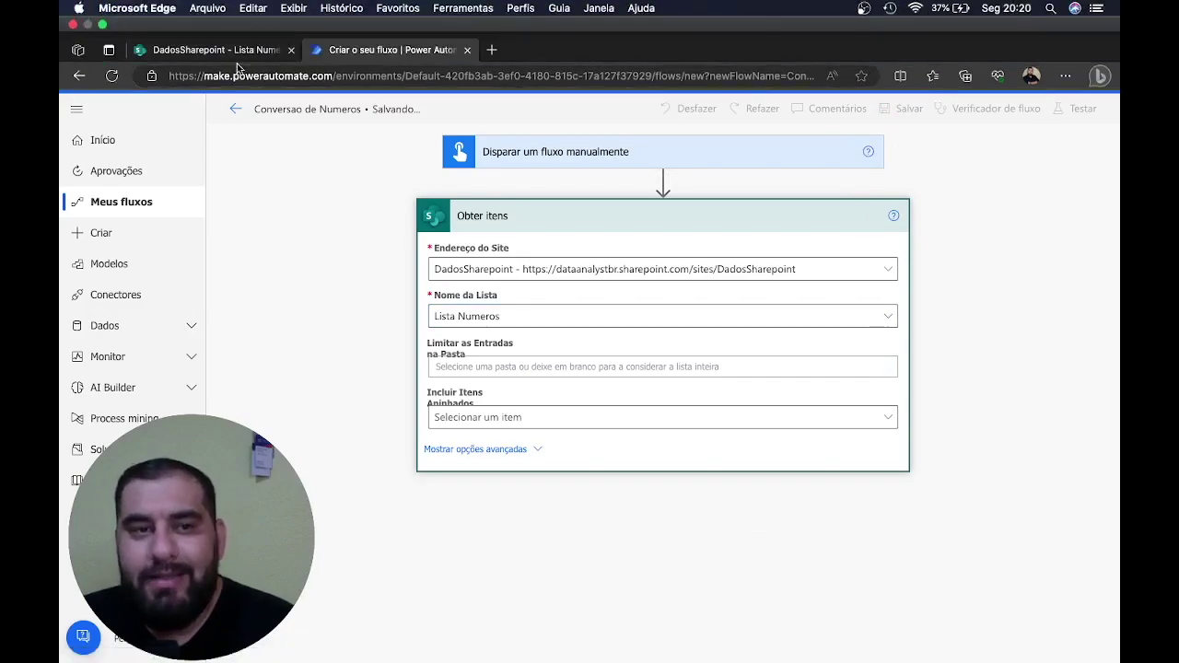
Close the flow checker, start a manual test of the flow and accept its SharePoint connection.
{"action": "left_click", "coordinate": [237, 59]}
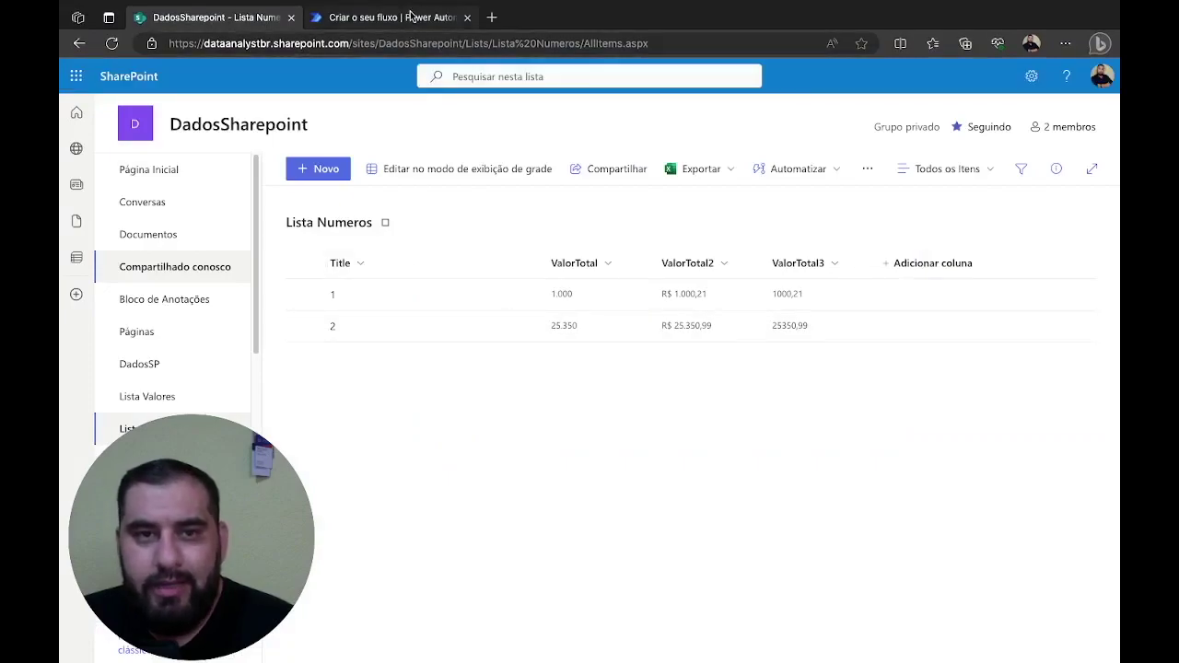
{"action": "left_click", "coordinate": [414, 17]}
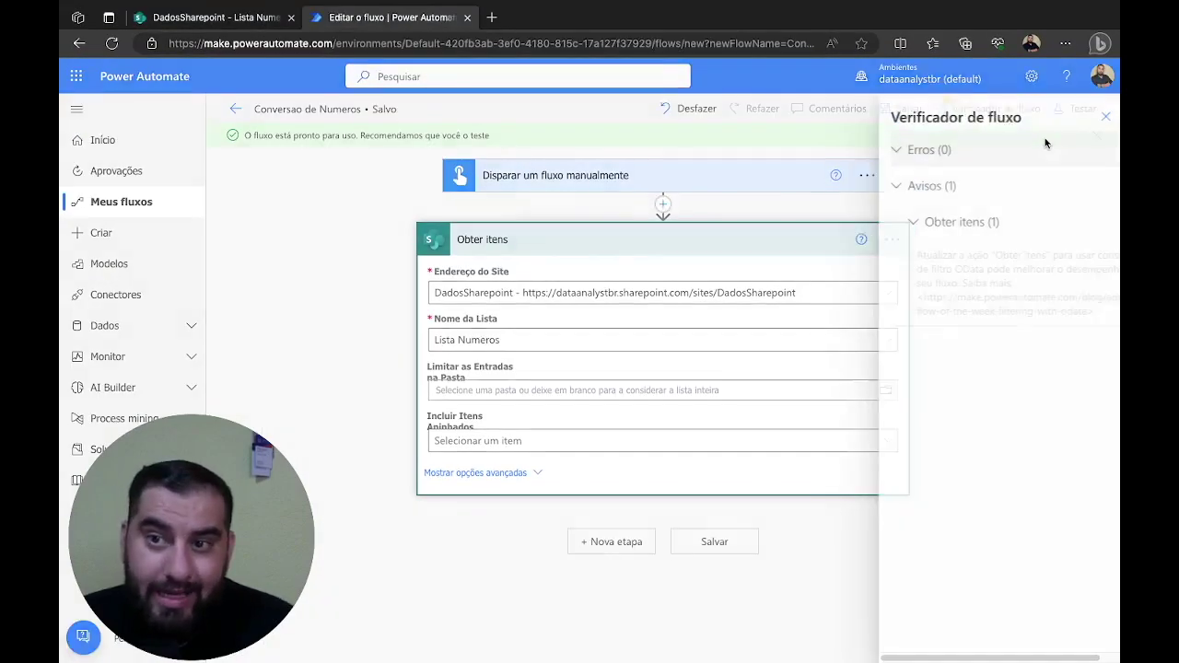
{"action": "left_click", "coordinate": [1095, 117]}
{"action": "left_click", "coordinate": [1094, 108]}
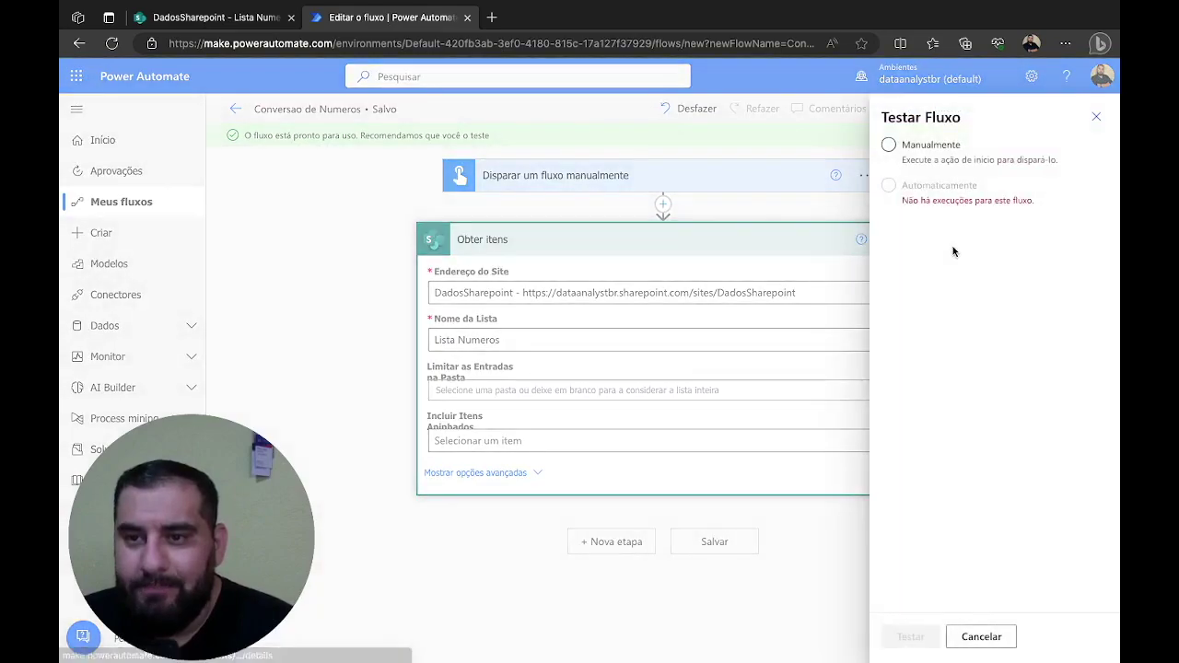
{"action": "left_click", "coordinate": [898, 639]}
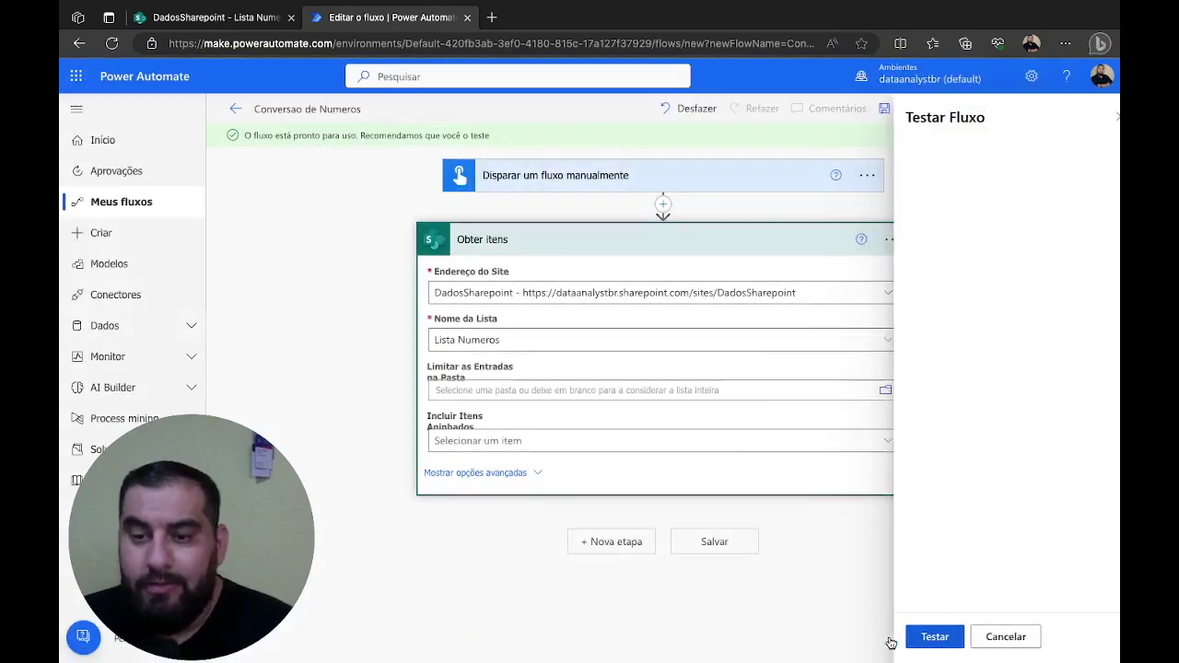
{"action": "left_click", "coordinate": [903, 639]}
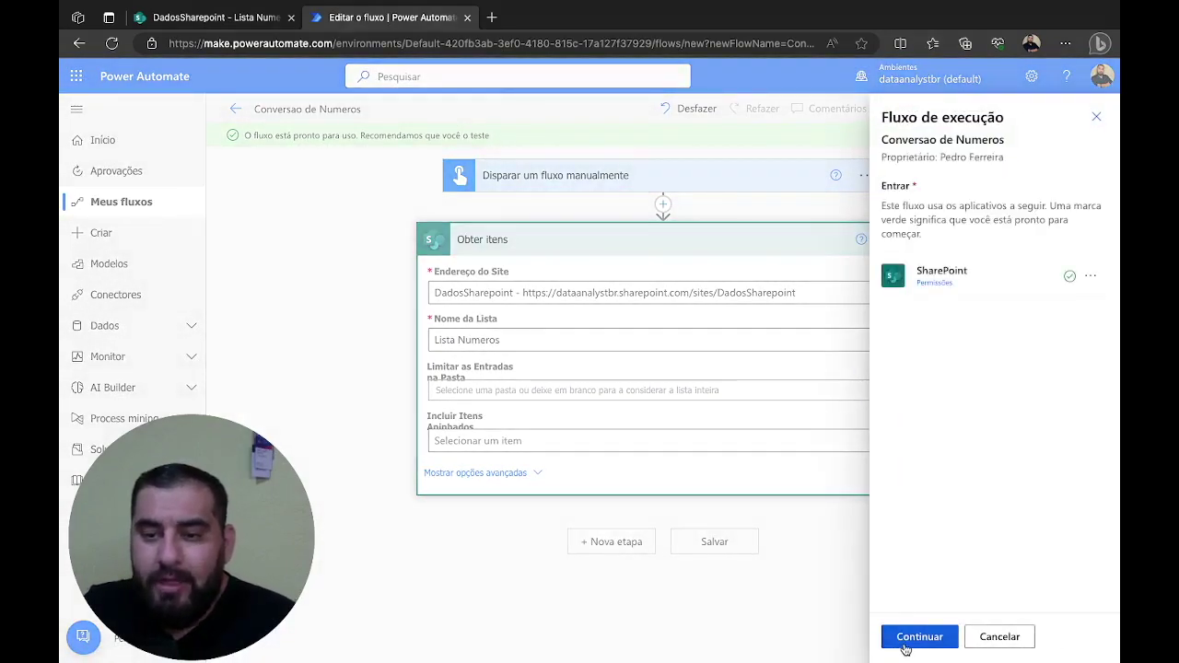
{"action": "left_click", "coordinate": [908, 645]}
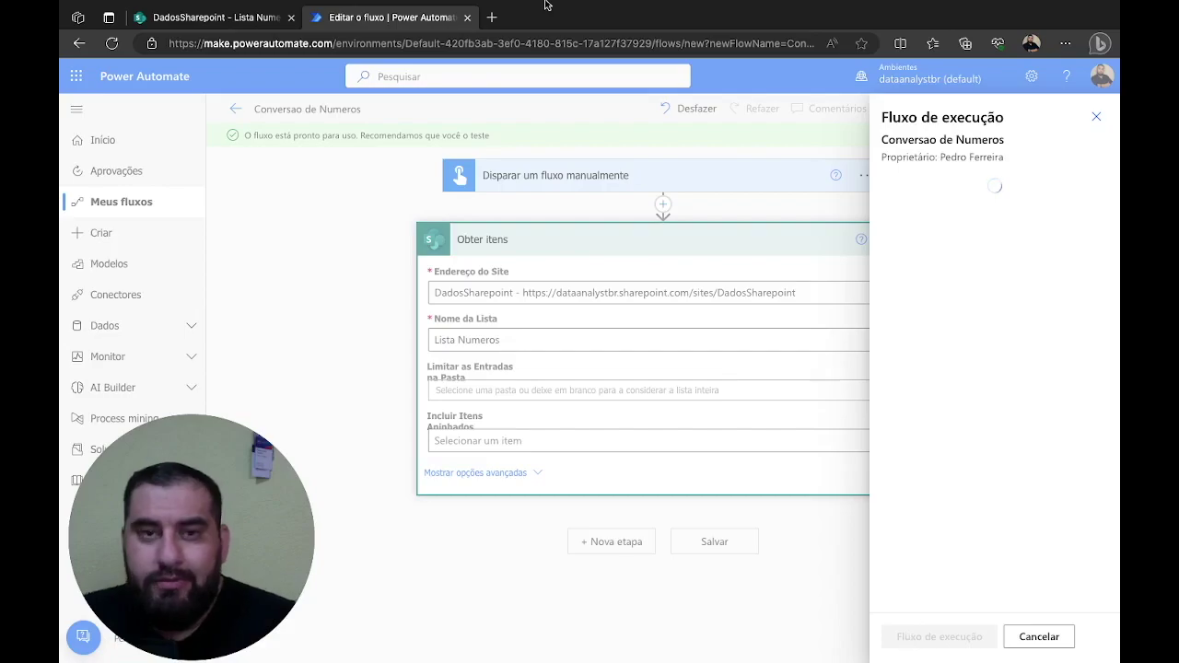
Search the web for "json viewer" in a new browser tab.
{"action": "left_click", "coordinate": [492, 18]}
{"action": "type", "text": "json vi"}
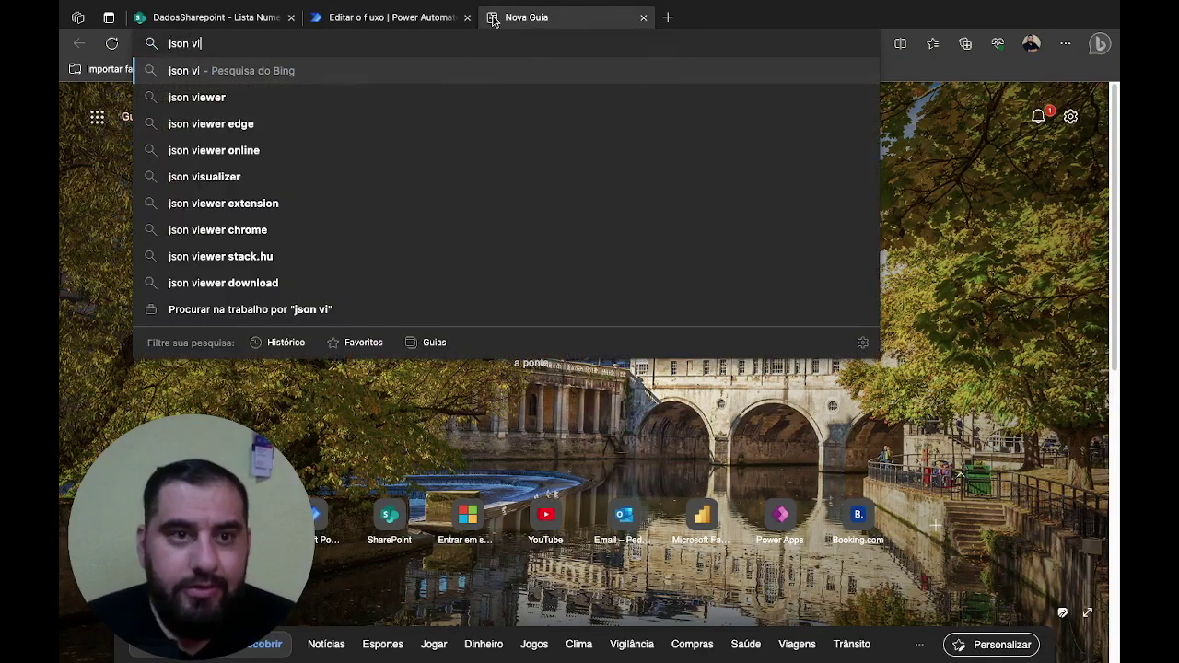
{"action": "key", "text": "Down"}
{"action": "key", "text": "Return"}
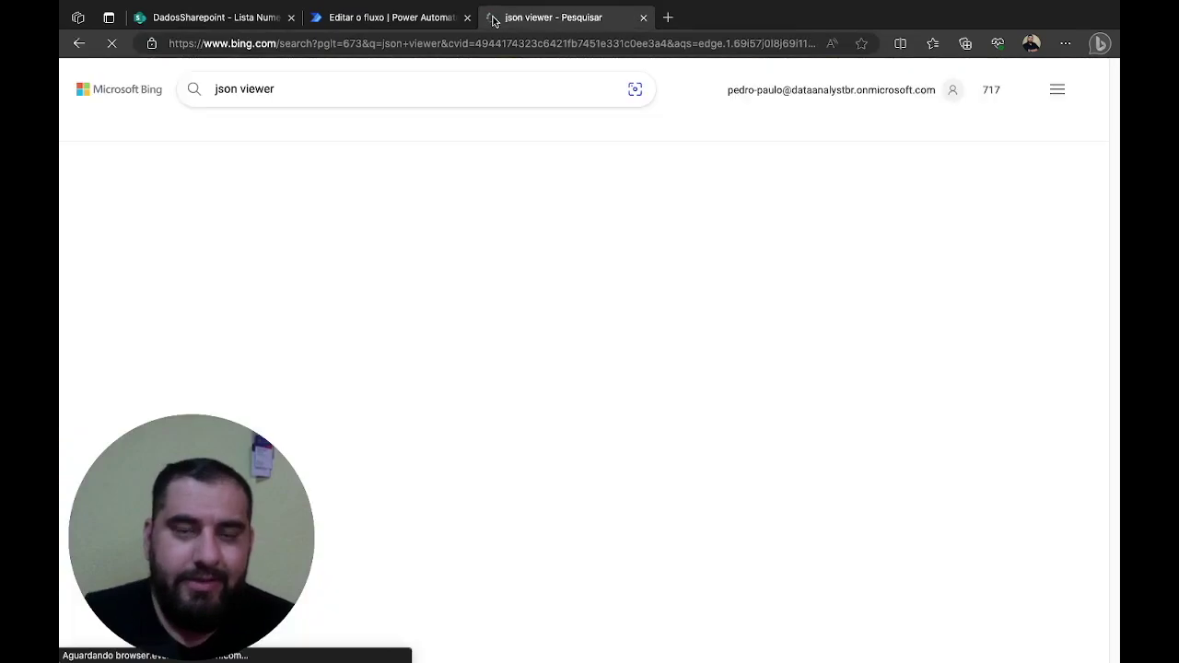
Return to Power Automate, open the Obter itens output from the completed test run and select all of its JSON text.
{"action": "left_click", "coordinate": [420, 48]}
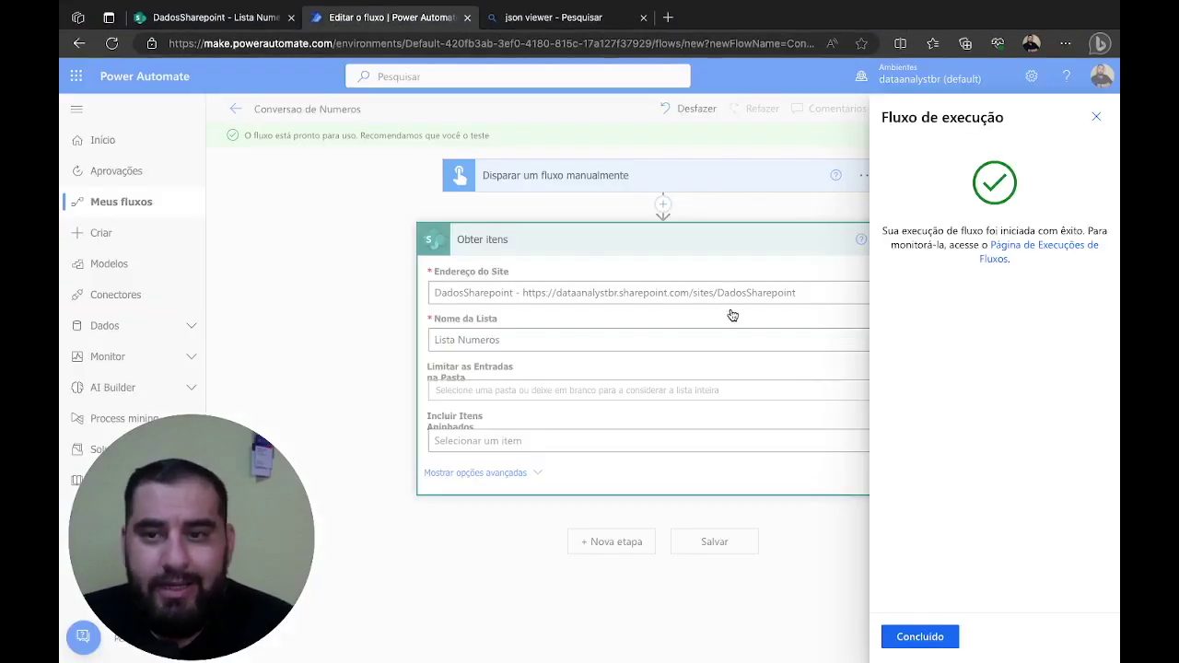
{"action": "left_click", "coordinate": [916, 634]}
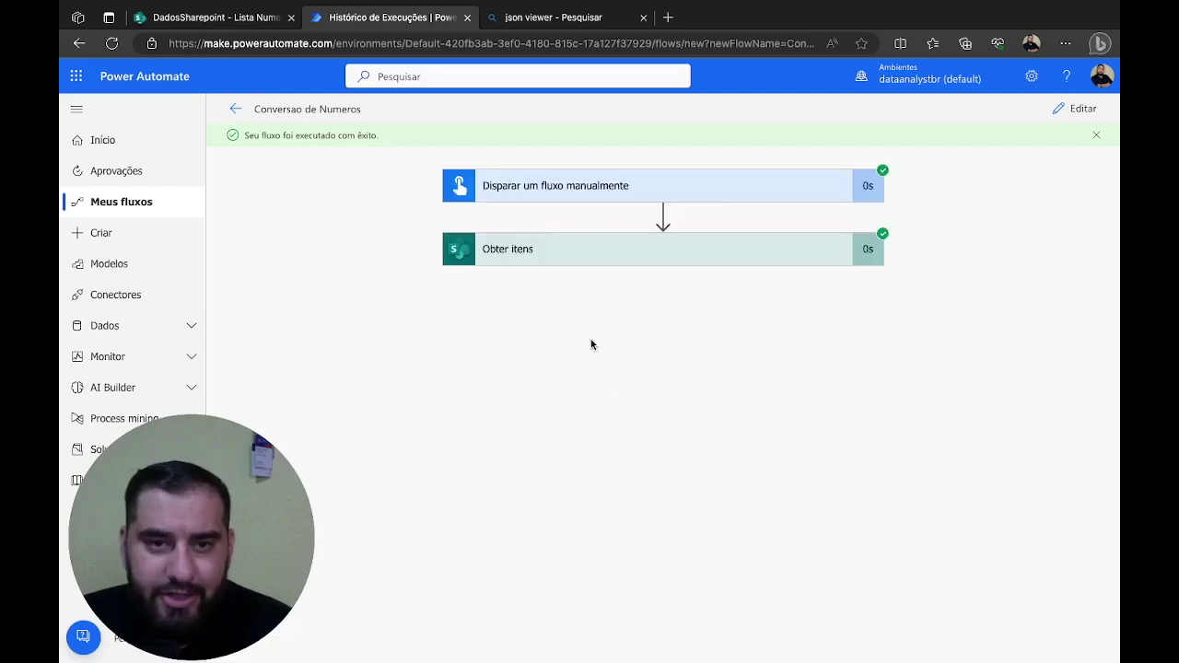
{"action": "left_click", "coordinate": [548, 267]}
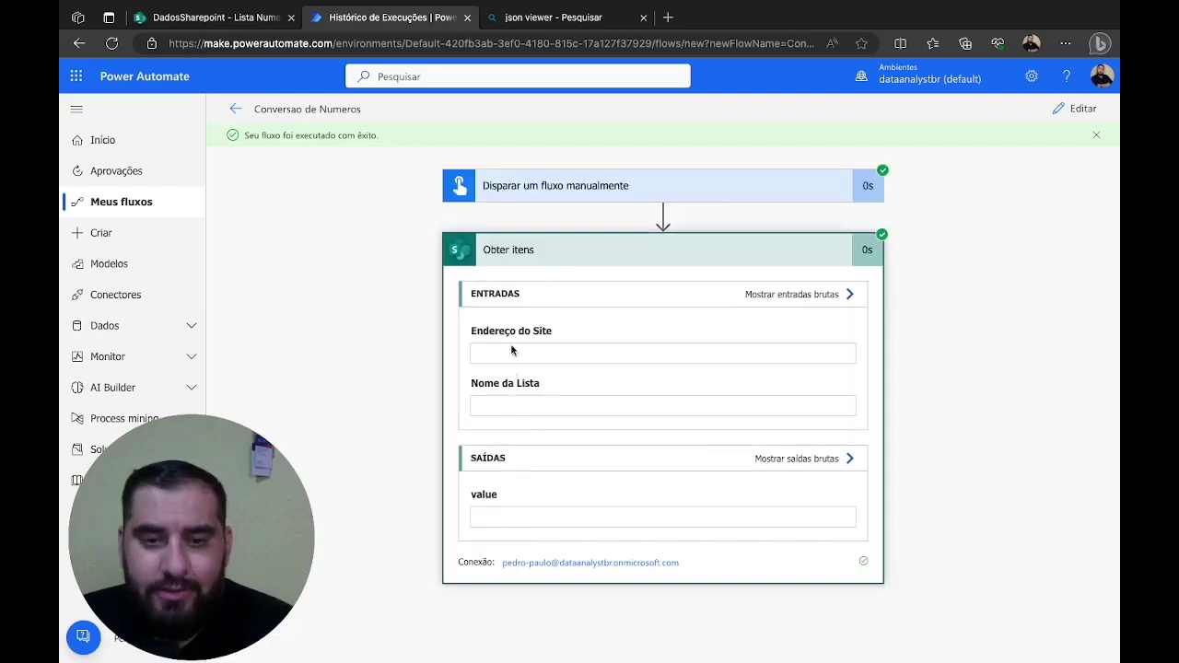
{"action": "left_click", "coordinate": [505, 493]}
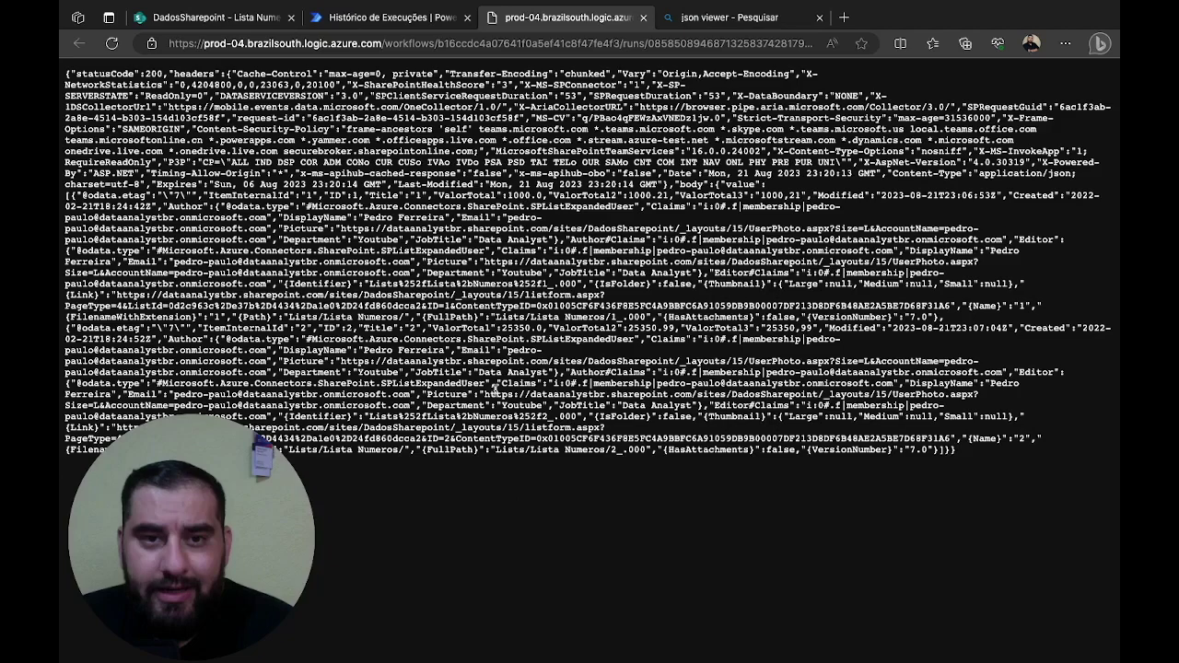
{"action": "left_click_drag", "start_coordinate": [963, 465], "coordinate": [74, 70]}
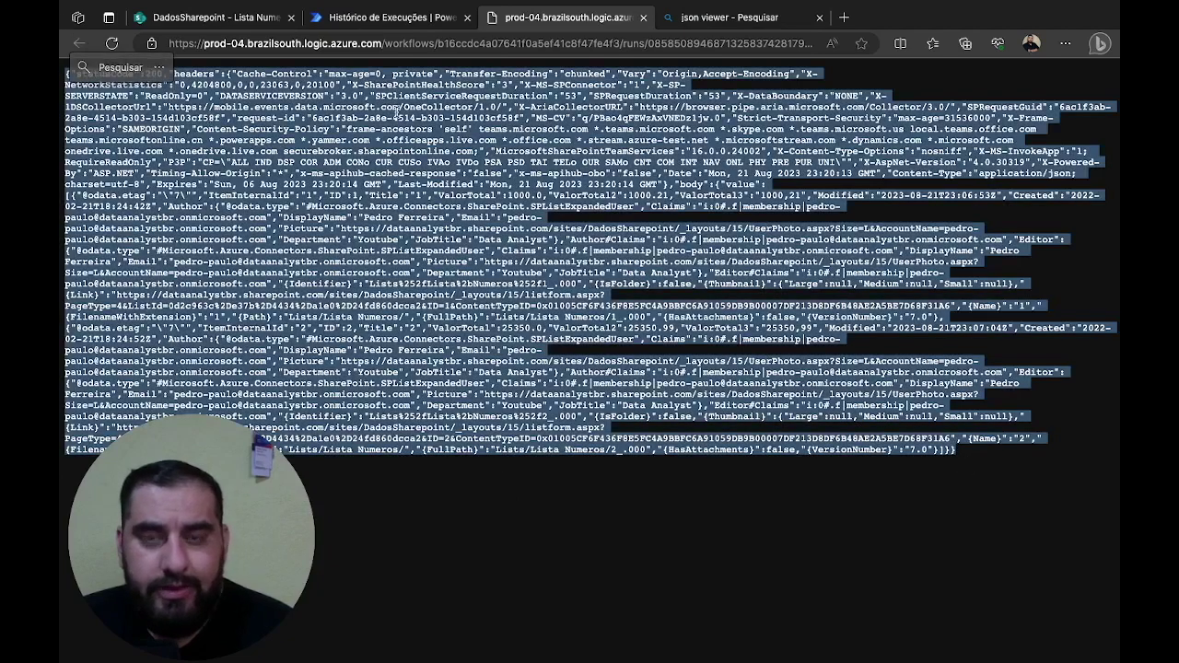
Open the Online JSON Viewer site (jsonviewer.stack.hu) from the search results and close the results page.
{"action": "left_click", "coordinate": [757, 20]}
{"action": "scroll", "coordinate": [307, 180], "scroll_direction": "down", "scroll_amount": 1}
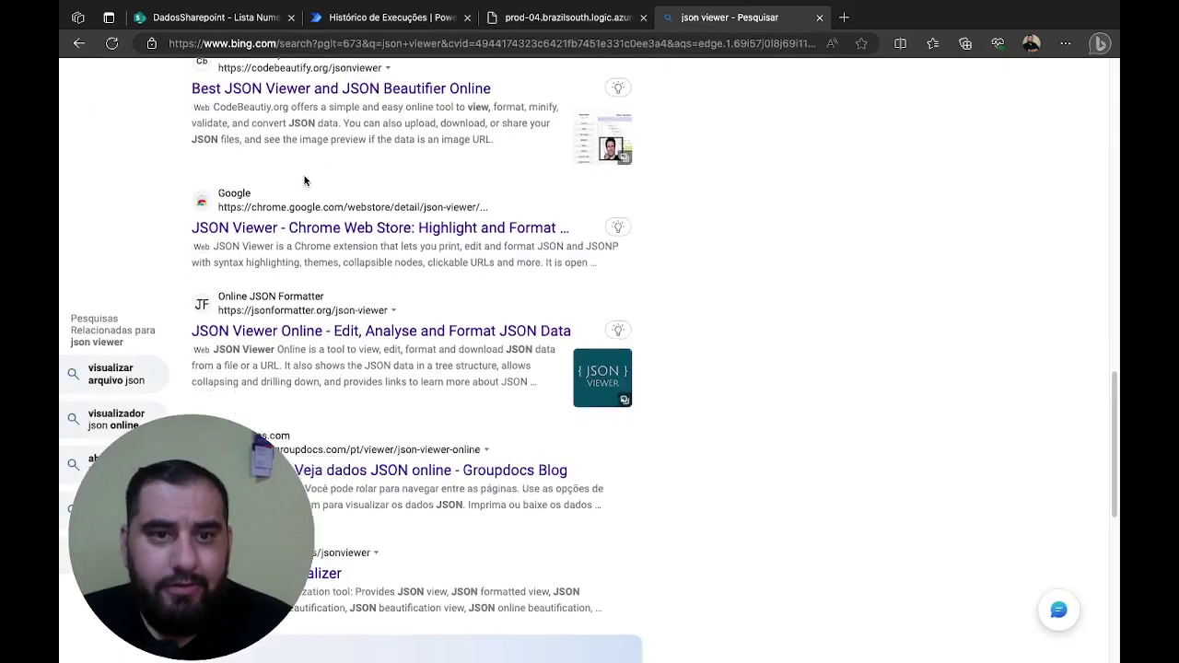
{"action": "scroll", "coordinate": [304, 181], "scroll_direction": "down", "scroll_amount": 10}
{"action": "scroll", "coordinate": [257, 335], "scroll_direction": "up", "scroll_amount": 20}
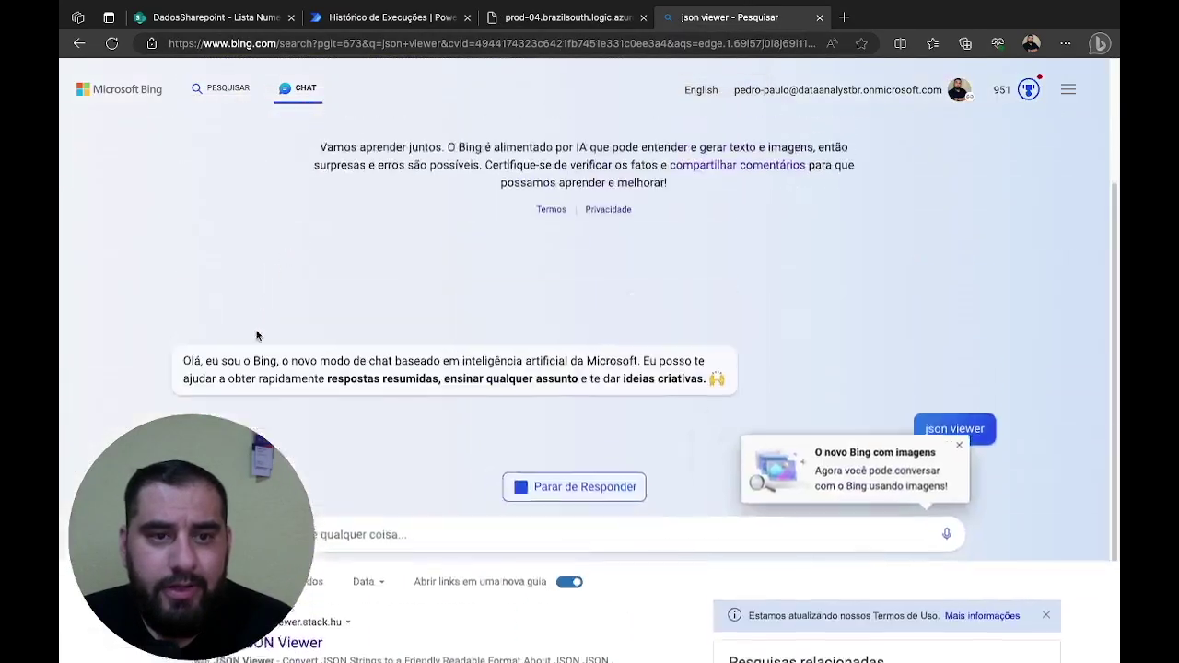
{"action": "scroll", "coordinate": [596, 463], "scroll_direction": "down", "scroll_amount": 3}
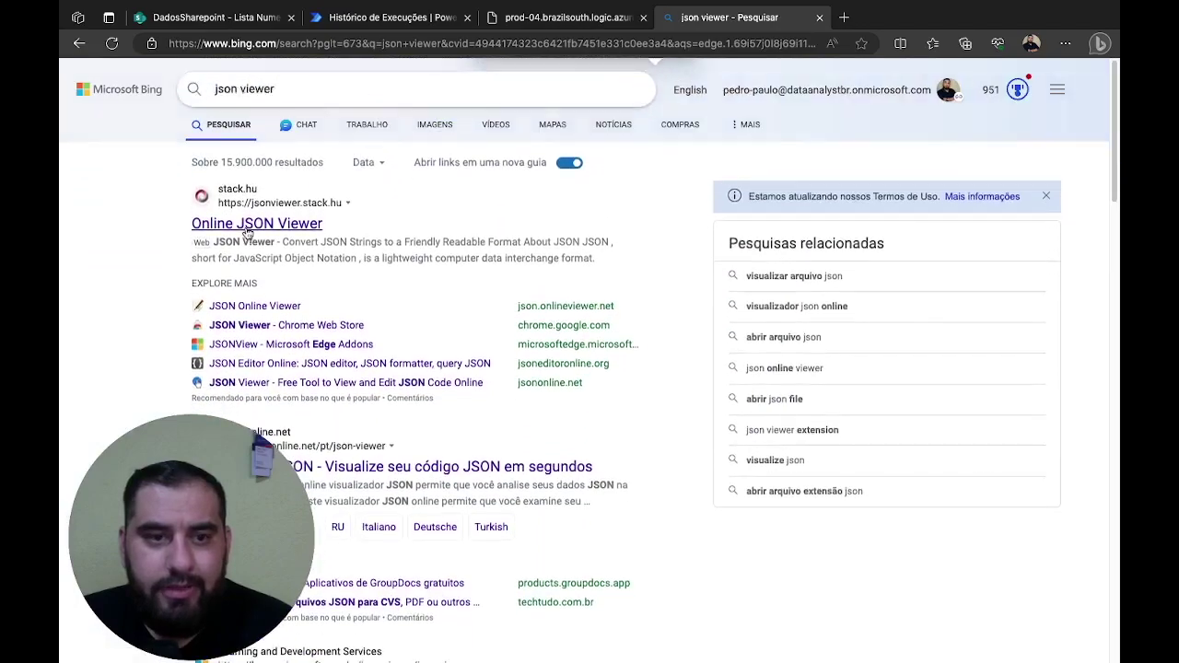
{"action": "left_click", "coordinate": [245, 229]}
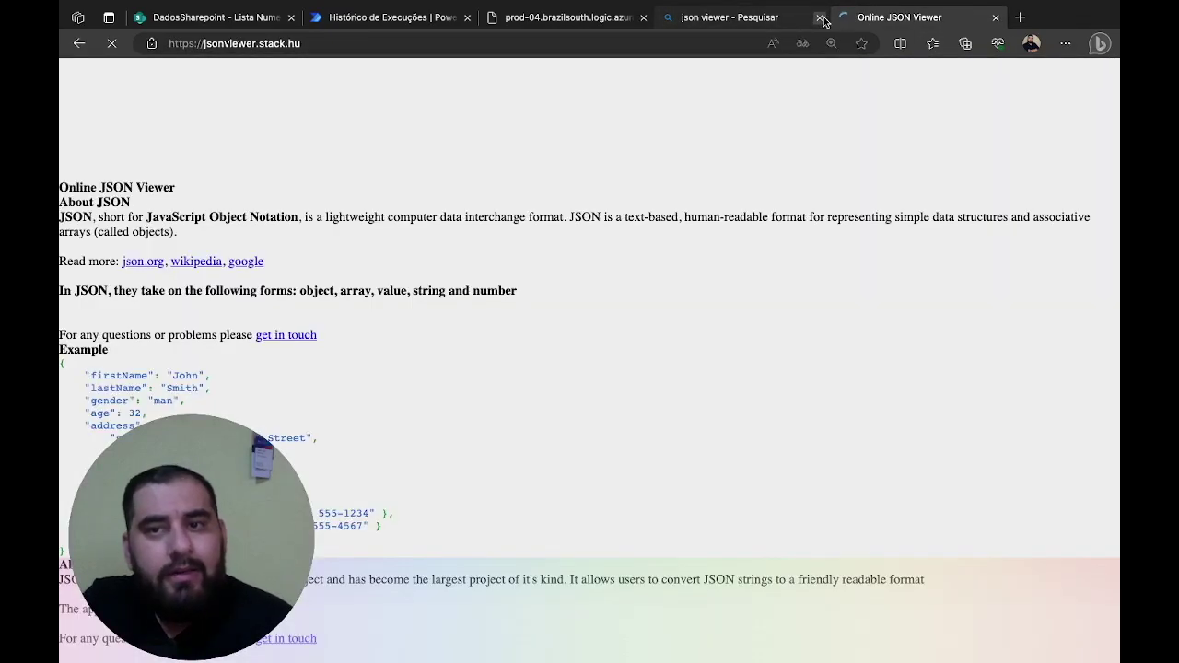
{"action": "left_click", "coordinate": [821, 18]}
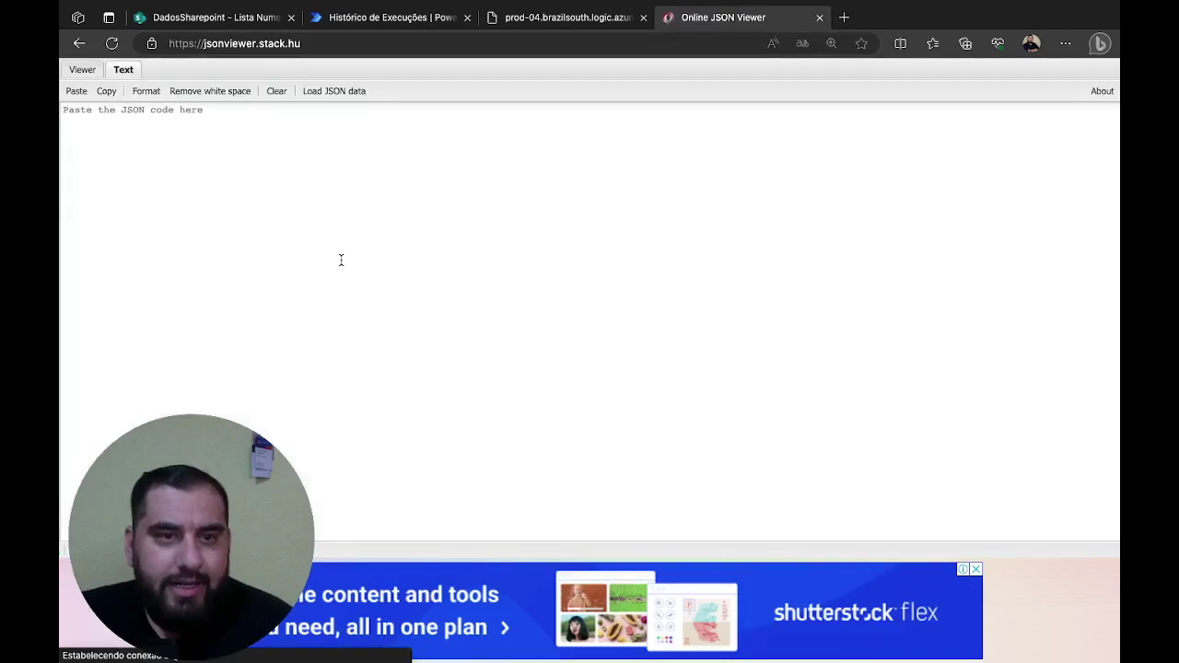
Copy the full JSON output of Obter itens into the text area of the Online JSON Viewer.
{"action": "left_click", "coordinate": [355, 184]}
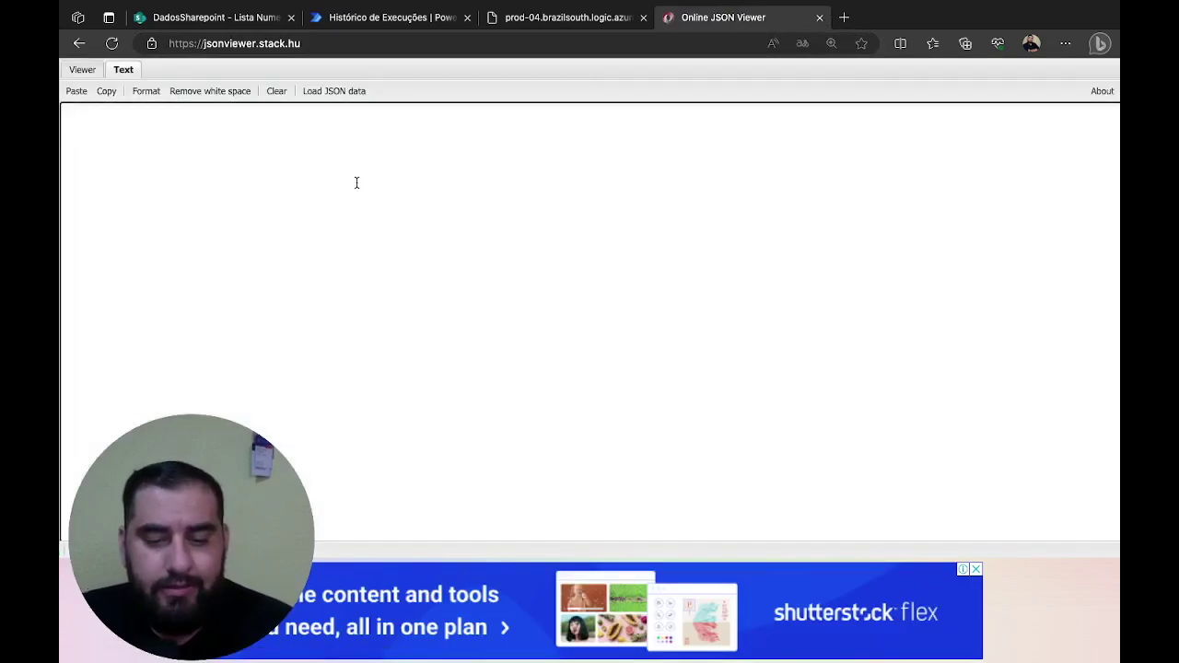
{"action": "left_click", "coordinate": [613, 24]}
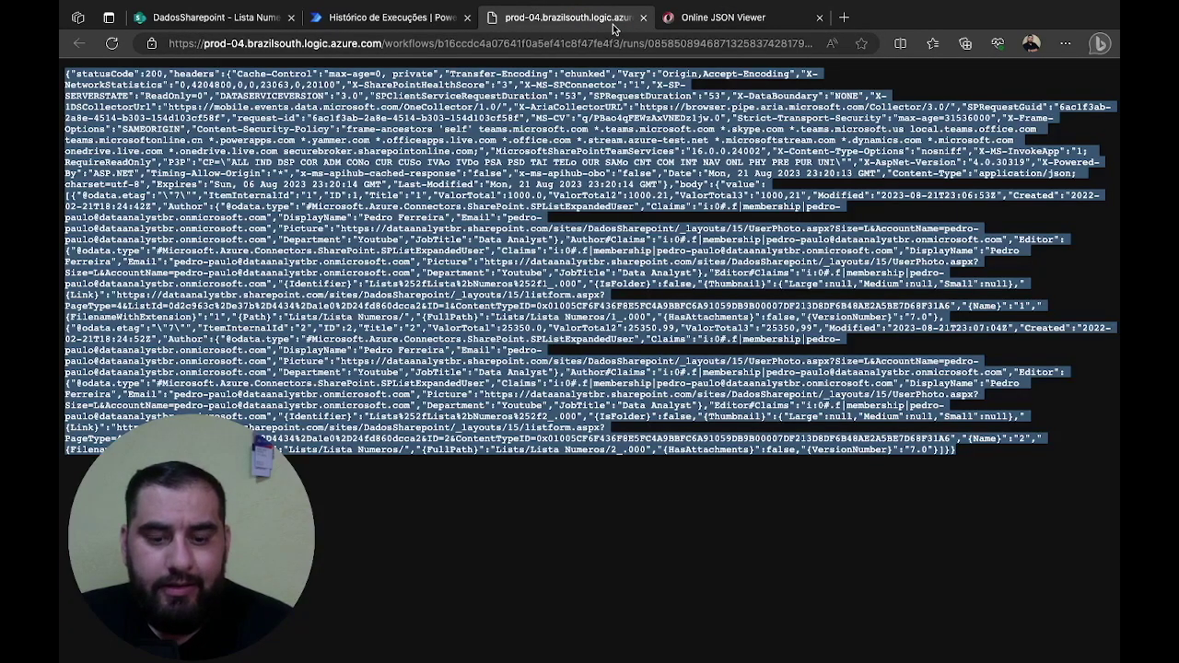
{"action": "key", "text": "ctrl+c"}
{"action": "left_click", "coordinate": [709, 18]}
{"action": "key", "text": "ctrl+v"}
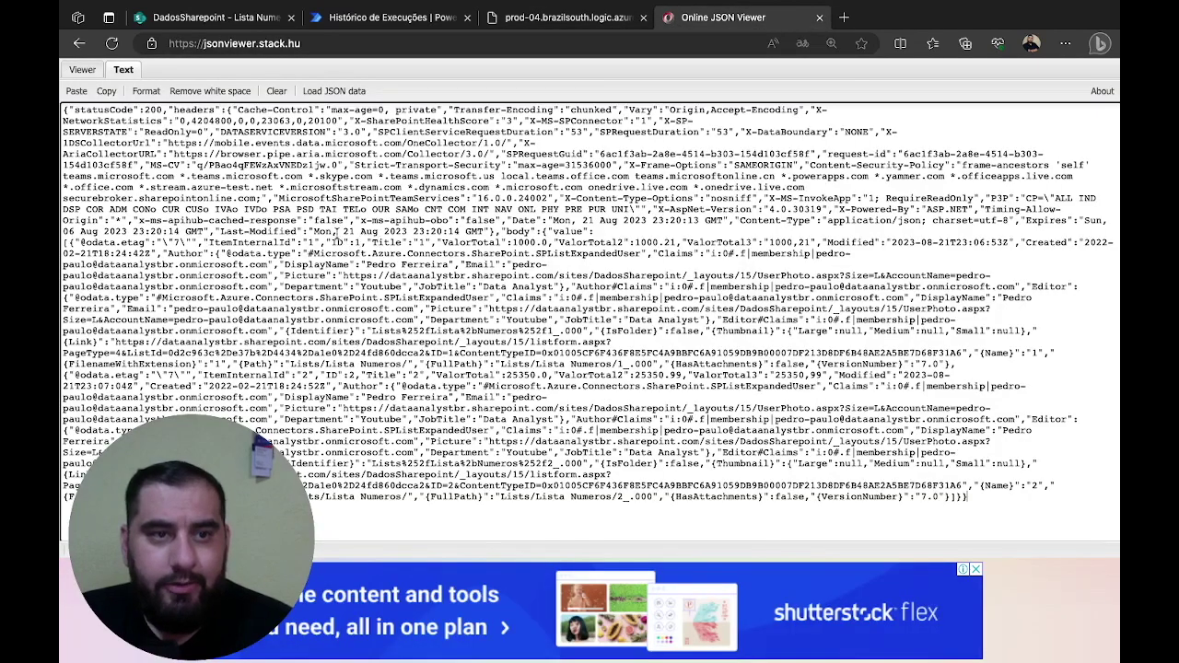
Display the pasted JSON as a tree and expand body, value and item 0.
{"action": "left_click", "coordinate": [88, 73]}
{"action": "left_click", "coordinate": [81, 133]}
{"action": "left_click", "coordinate": [93, 148]}
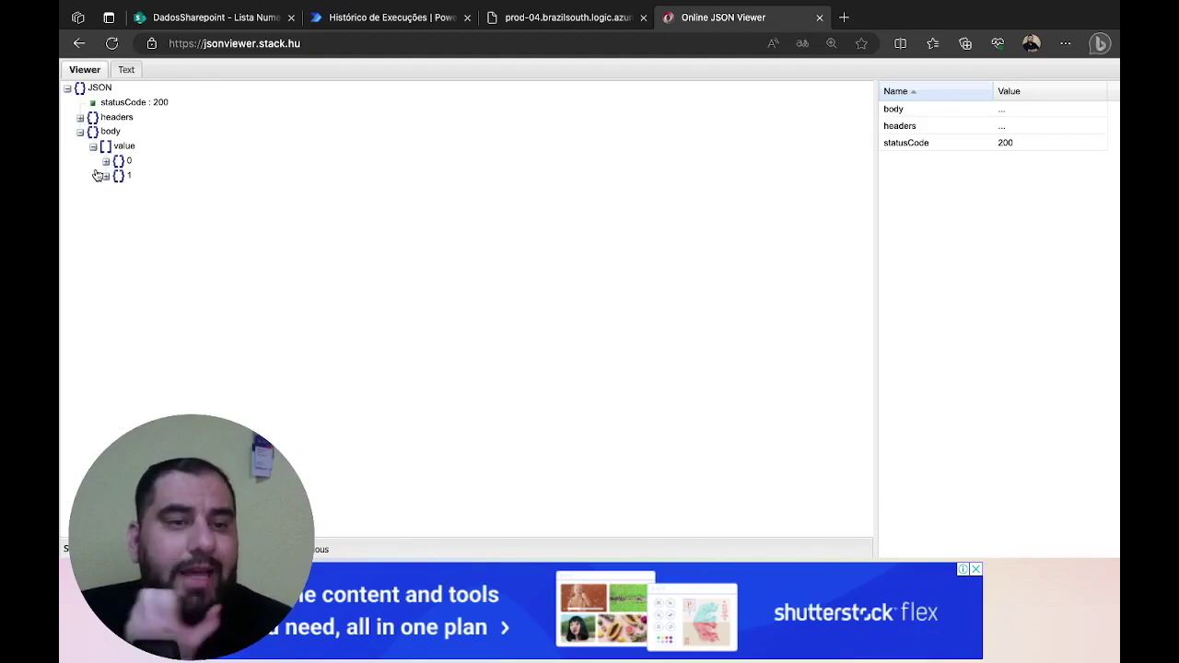
{"action": "left_click", "coordinate": [106, 162]}
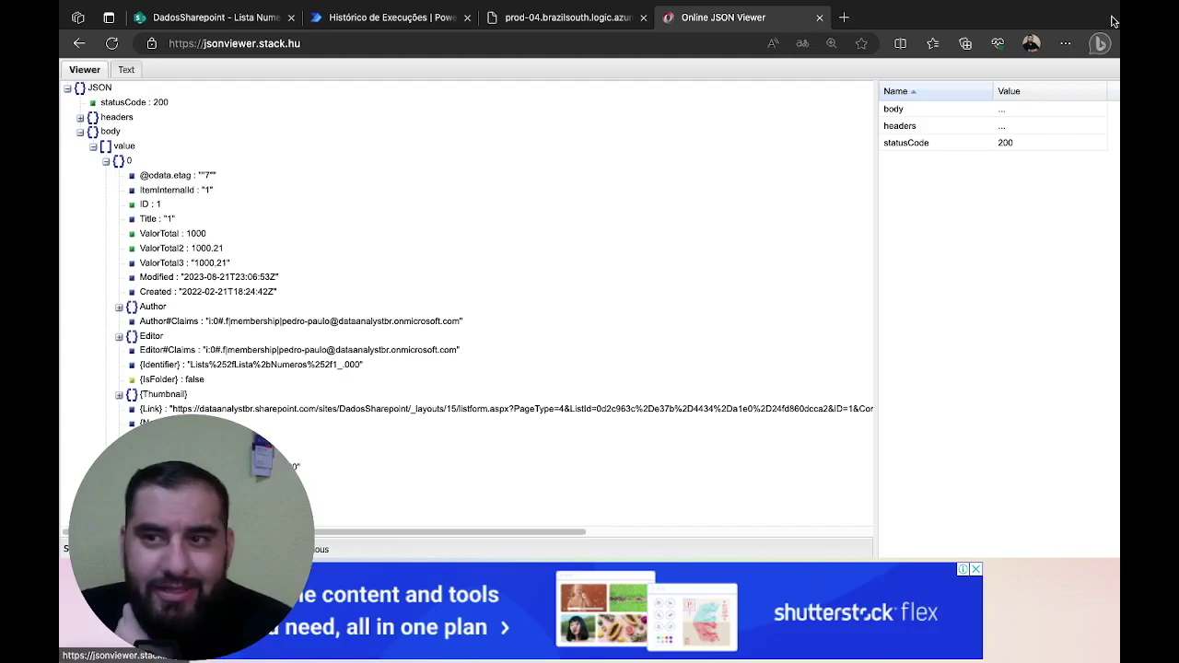
Enlarge the page to 150%, examine ValorTotal, ValorTotal2 and ValorTotal3 in items 0 and 1, and restore the zoom to 100%.
{"action": "left_click", "coordinate": [1065, 43]}
{"action": "left_click", "coordinate": [1030, 146]}
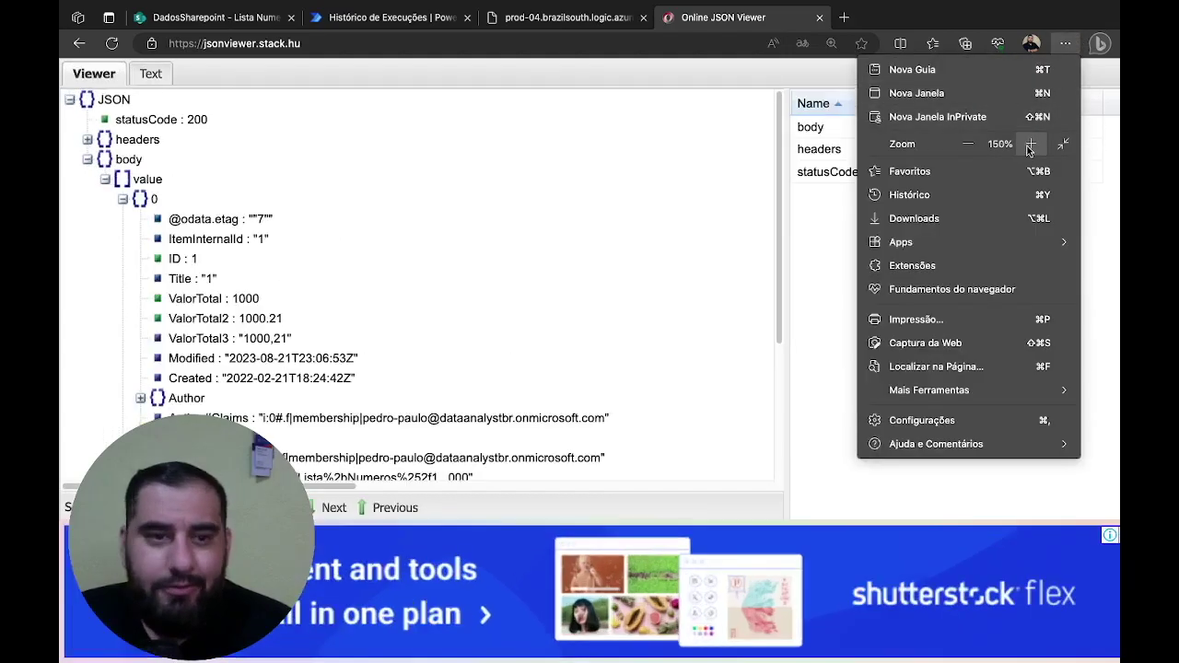
{"action": "left_click", "coordinate": [407, 295]}
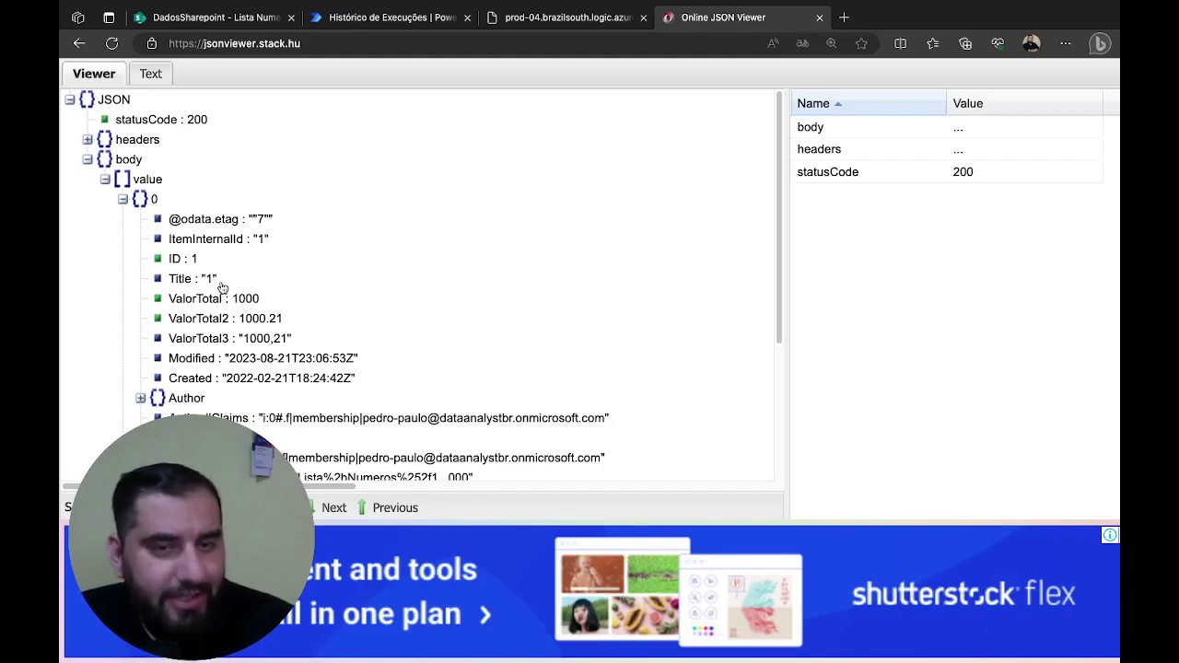
{"action": "scroll", "coordinate": [239, 360], "scroll_direction": "down", "scroll_amount": 3}
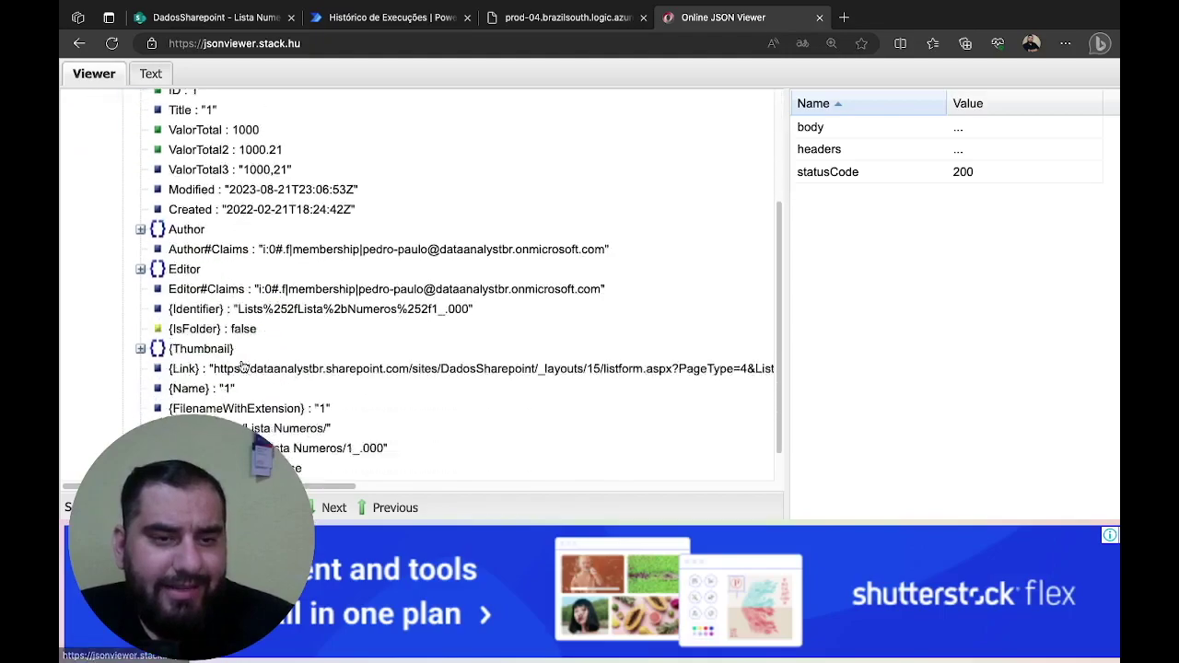
{"action": "scroll", "coordinate": [295, 396], "scroll_direction": "down", "scroll_amount": 5}
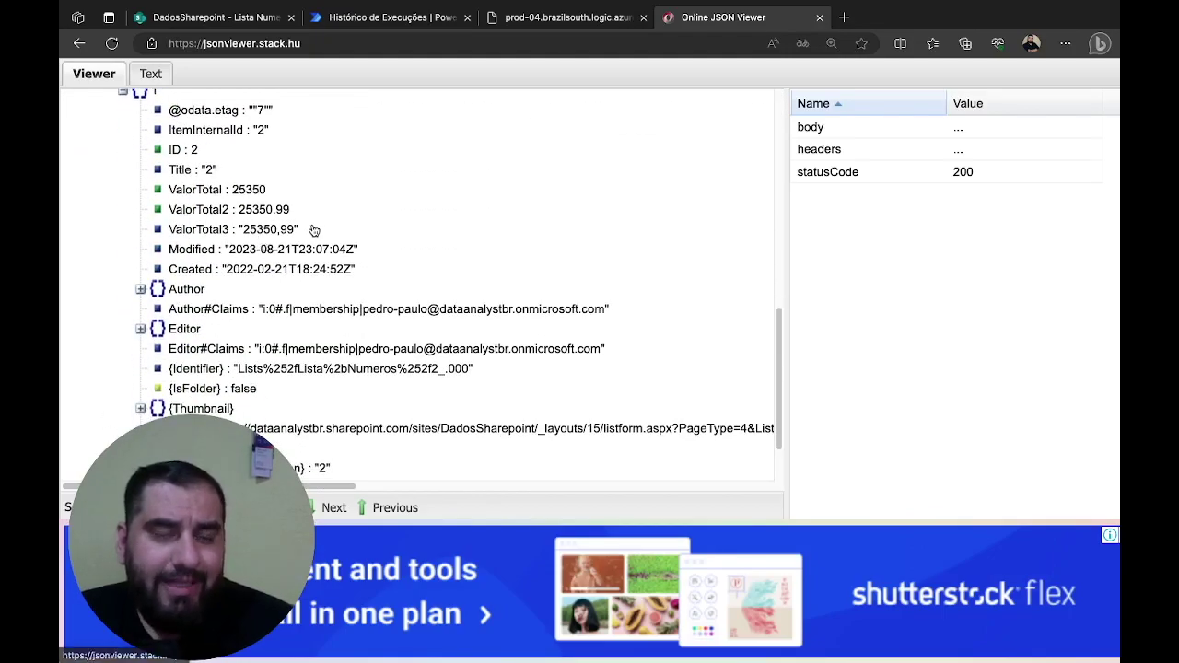
{"action": "left_click", "coordinate": [1060, 45]}
{"action": "left_click", "coordinate": [968, 146]}
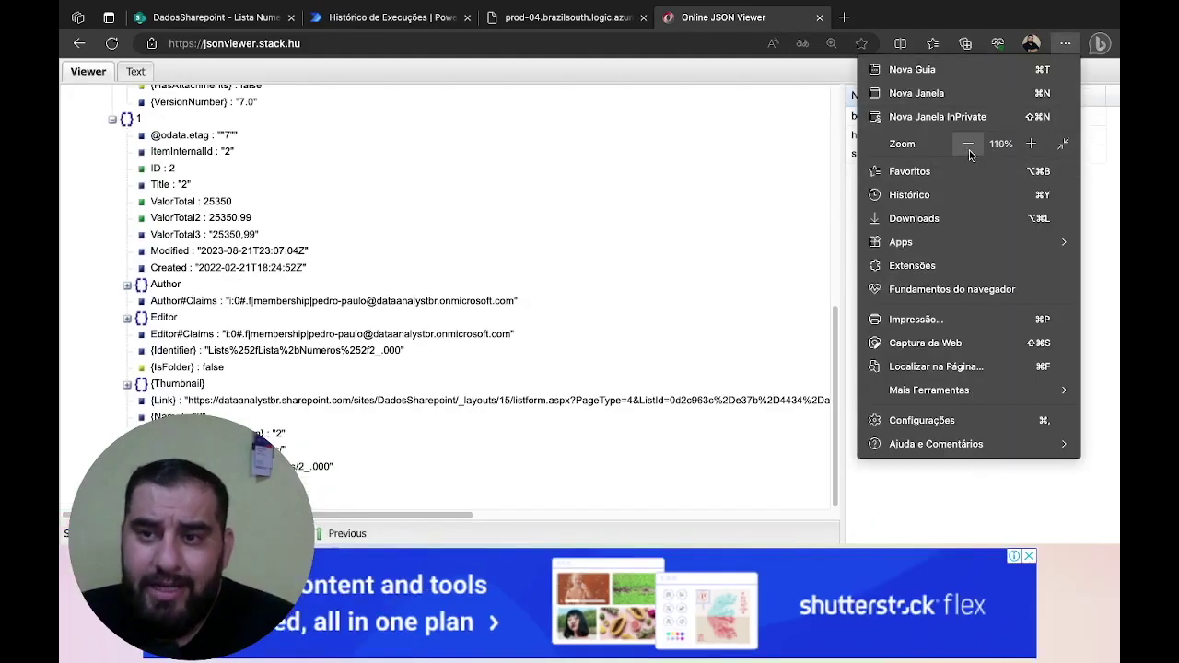
{"action": "left_click", "coordinate": [968, 146]}
{"action": "left_click", "coordinate": [968, 145]}
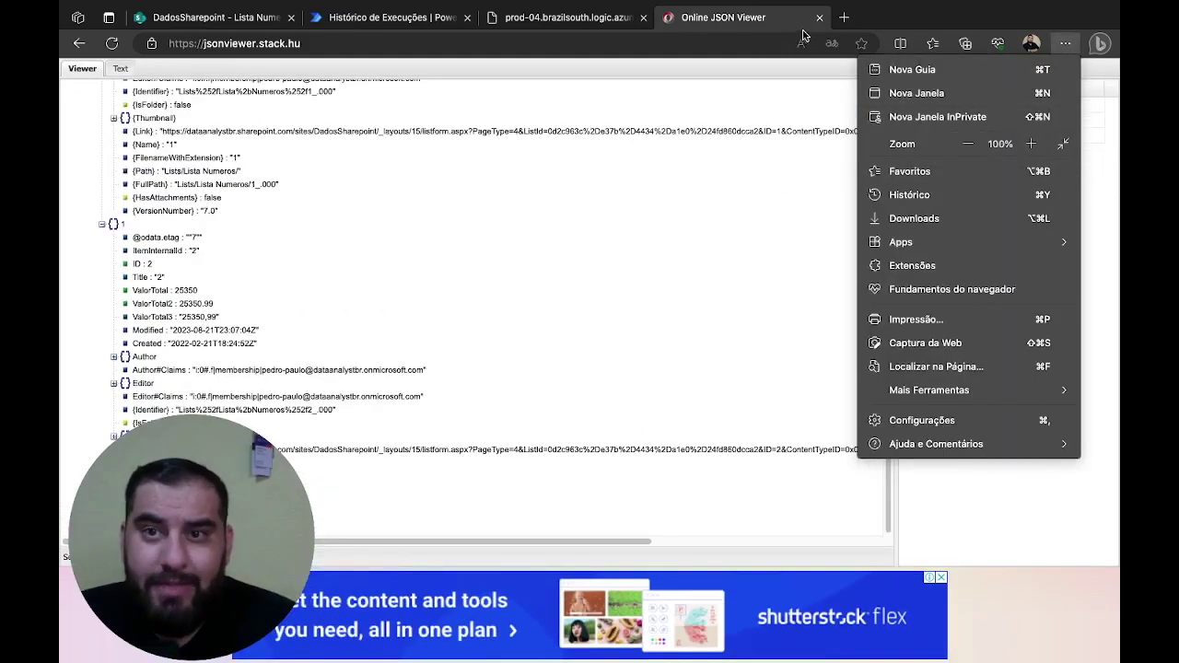
Switch back to Power Automate and reopen the Conversao de Numeros flow for editing.
{"action": "left_click", "coordinate": [406, 24]}
{"action": "left_click", "coordinate": [397, 20]}
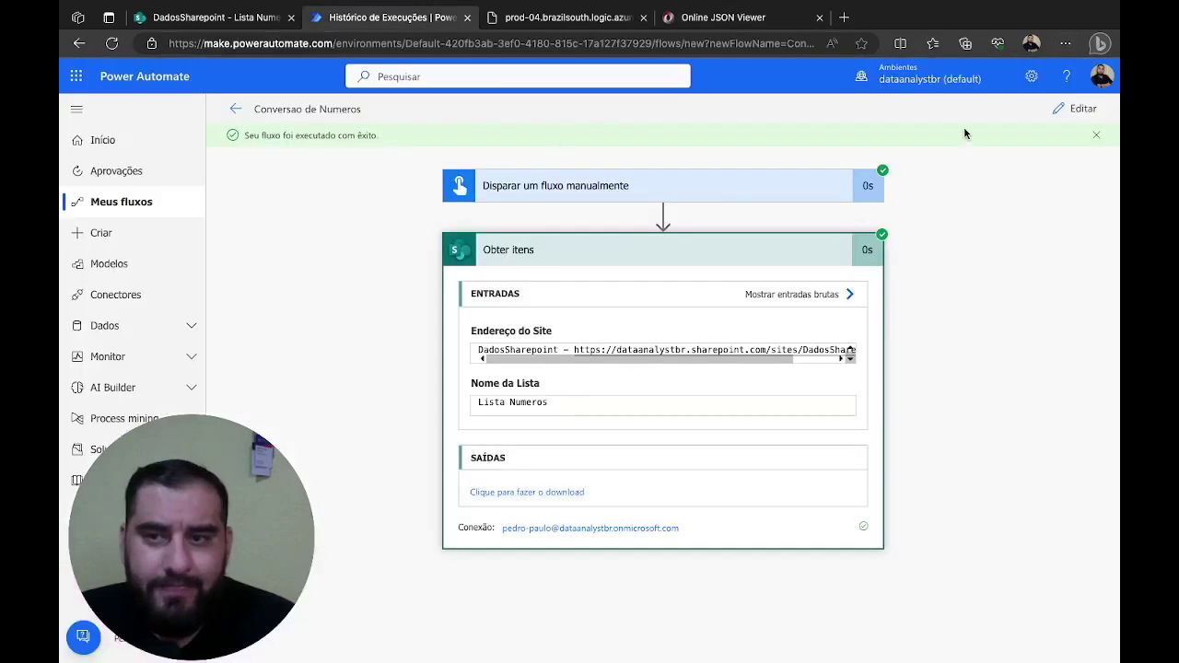
{"action": "left_click", "coordinate": [1059, 112]}
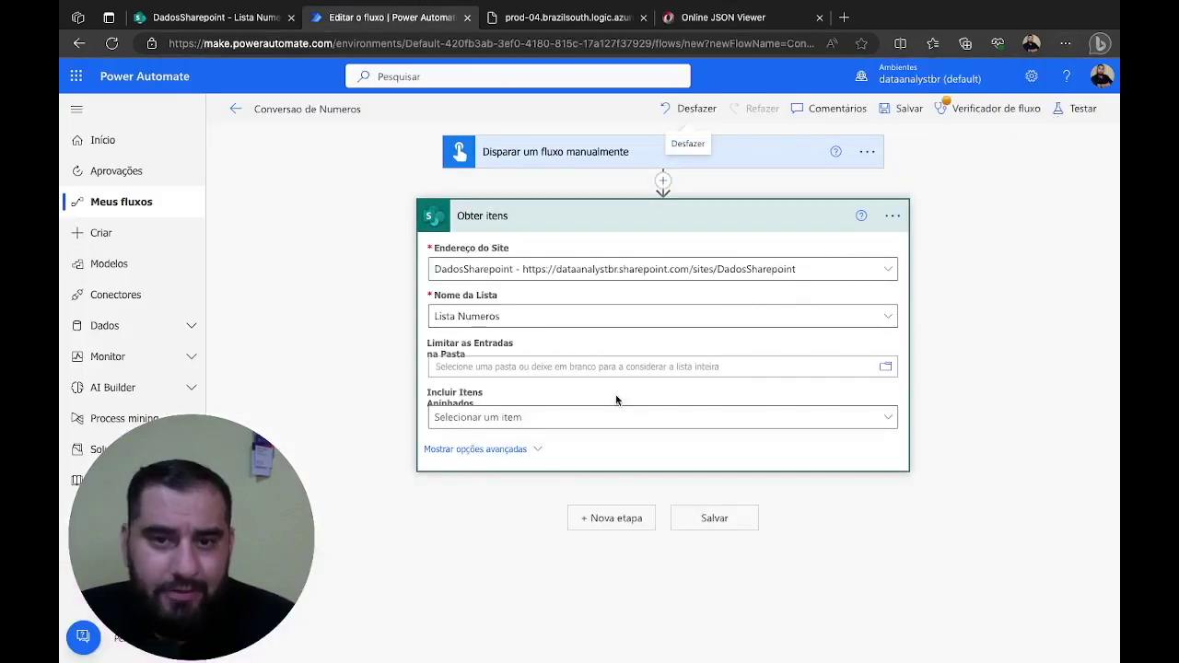
{"action": "left_click", "coordinate": [723, 18]}
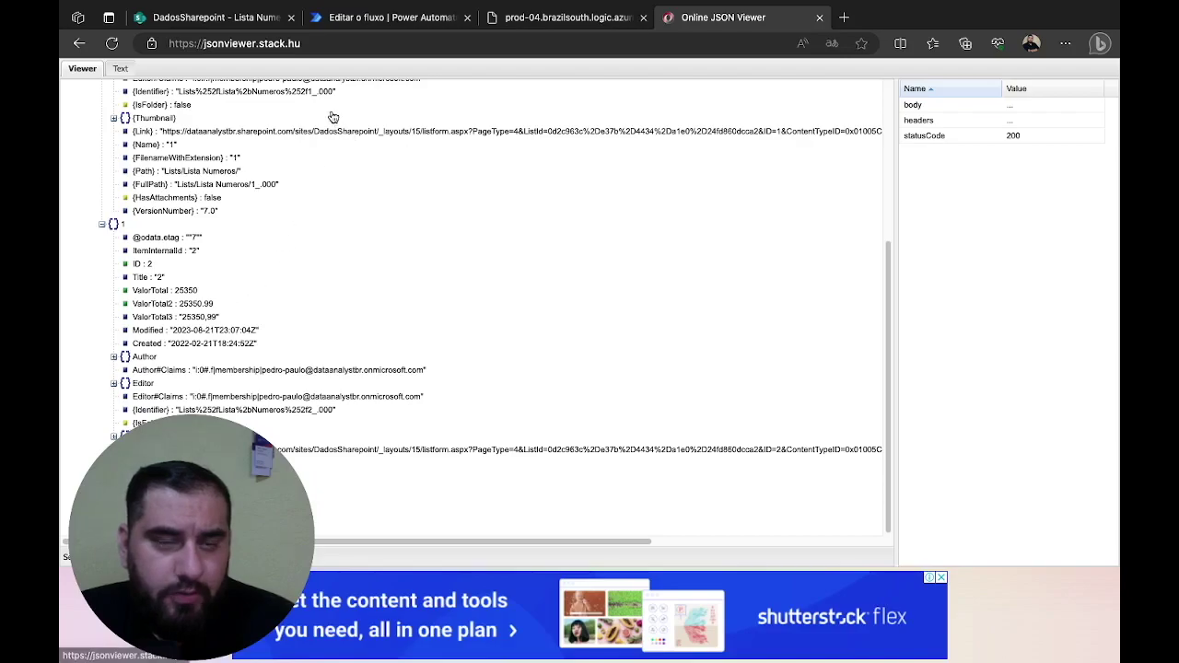
{"action": "left_click", "coordinate": [369, 20]}
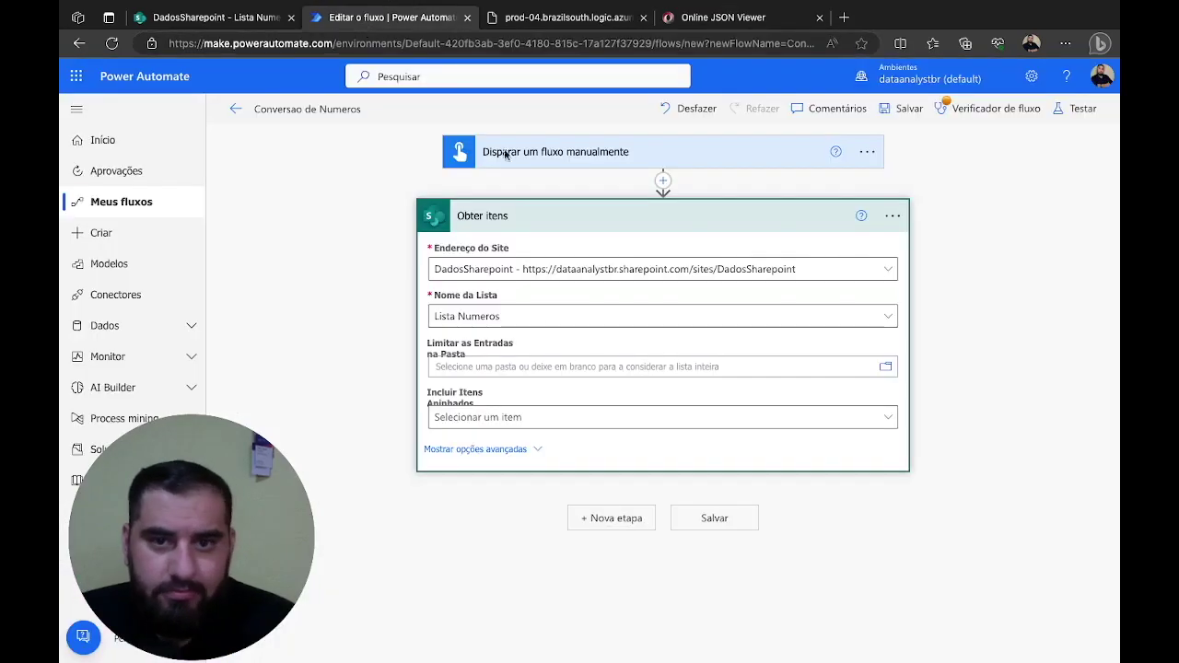
Add the built-in Funções de Número action "Formatar o número" as a new step after Obter itens.
{"action": "left_click", "coordinate": [617, 519]}
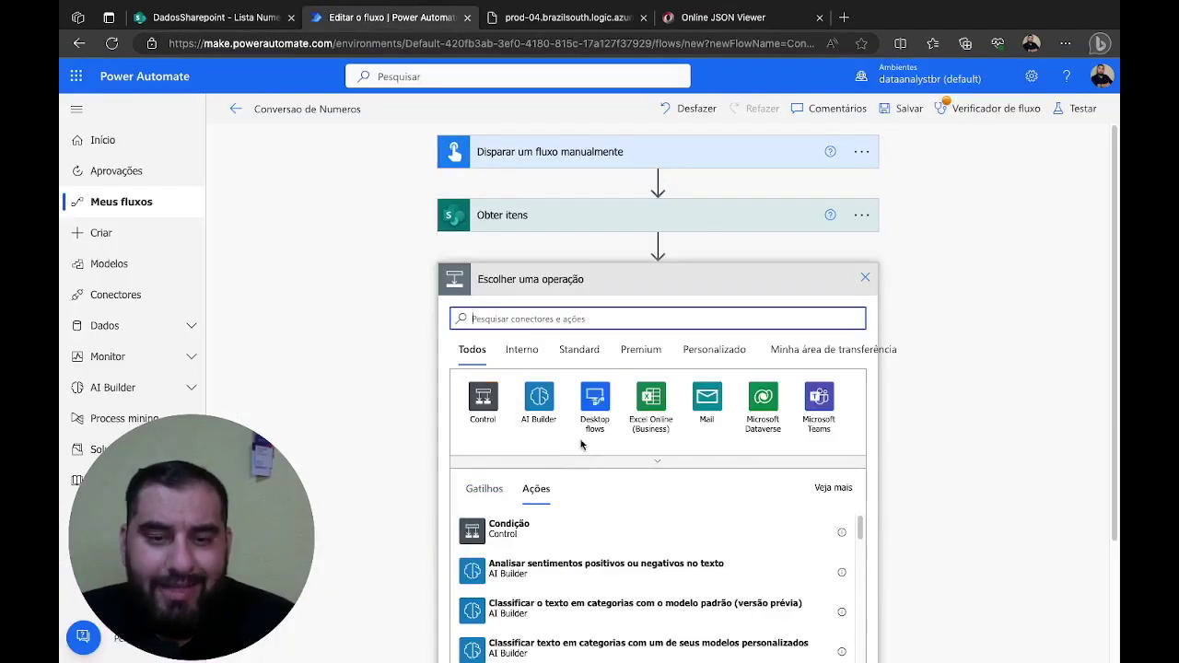
{"action": "left_click", "coordinate": [518, 348]}
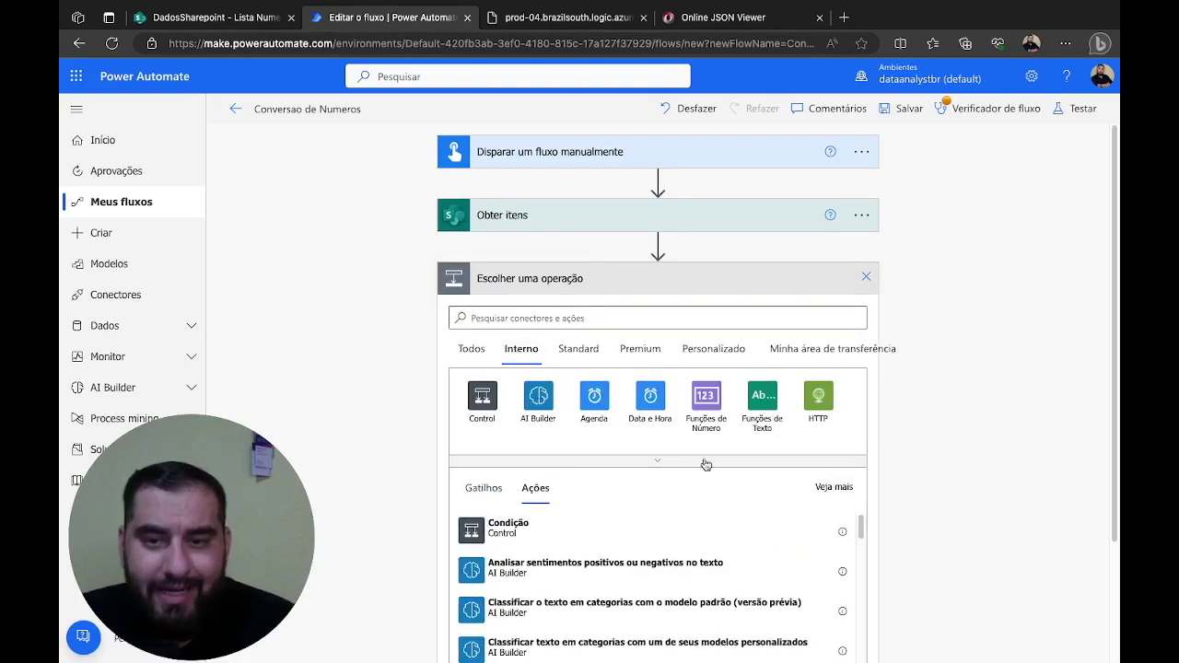
{"action": "left_click", "coordinate": [706, 405]}
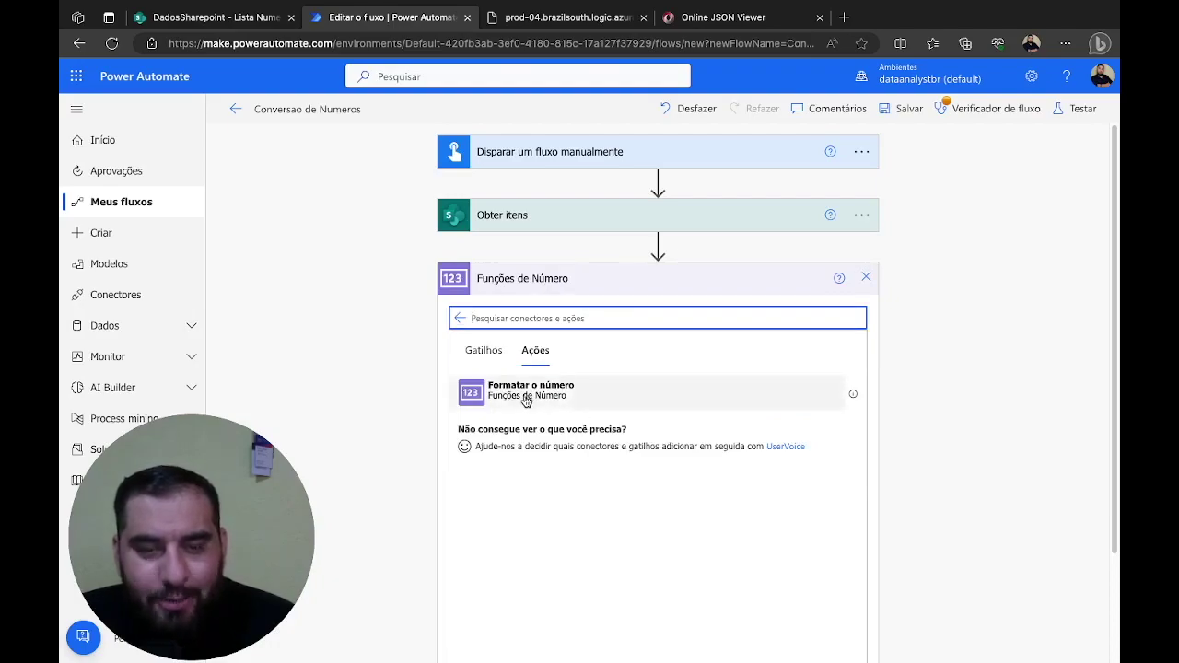
{"action": "left_click", "coordinate": [526, 398]}
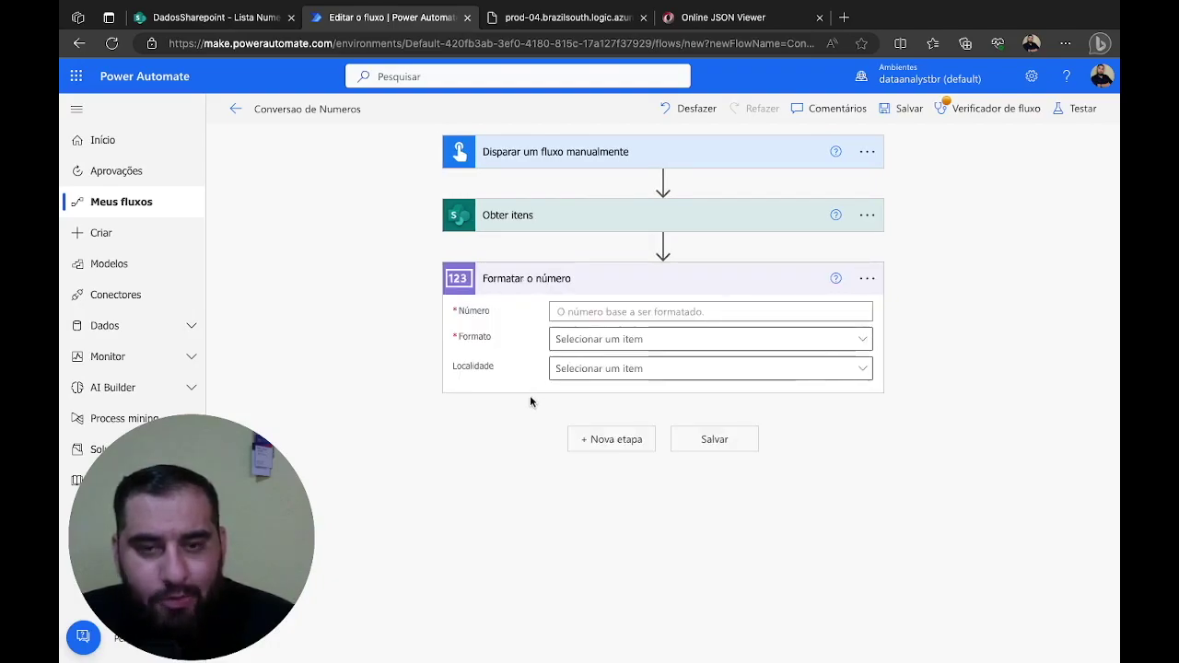
Check the SharePoint list's columns and insert the ValorTotal value from Obter itens as the Número of Formatar o número.
{"action": "left_click", "coordinate": [609, 312]}
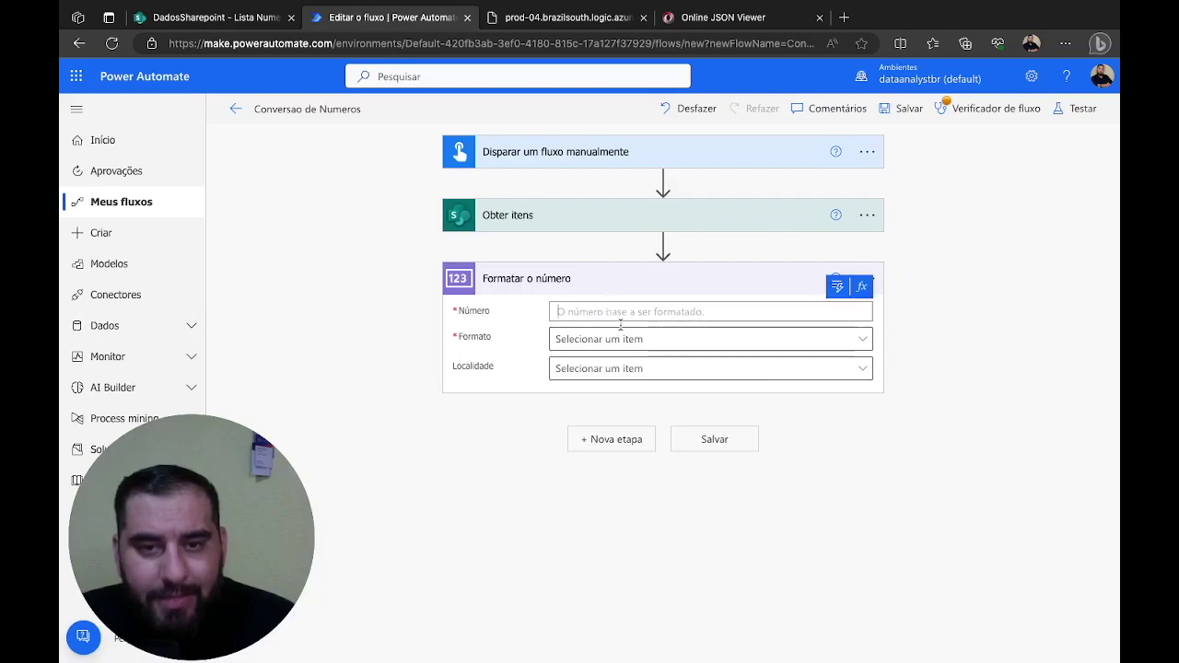
{"action": "left_click", "coordinate": [832, 291]}
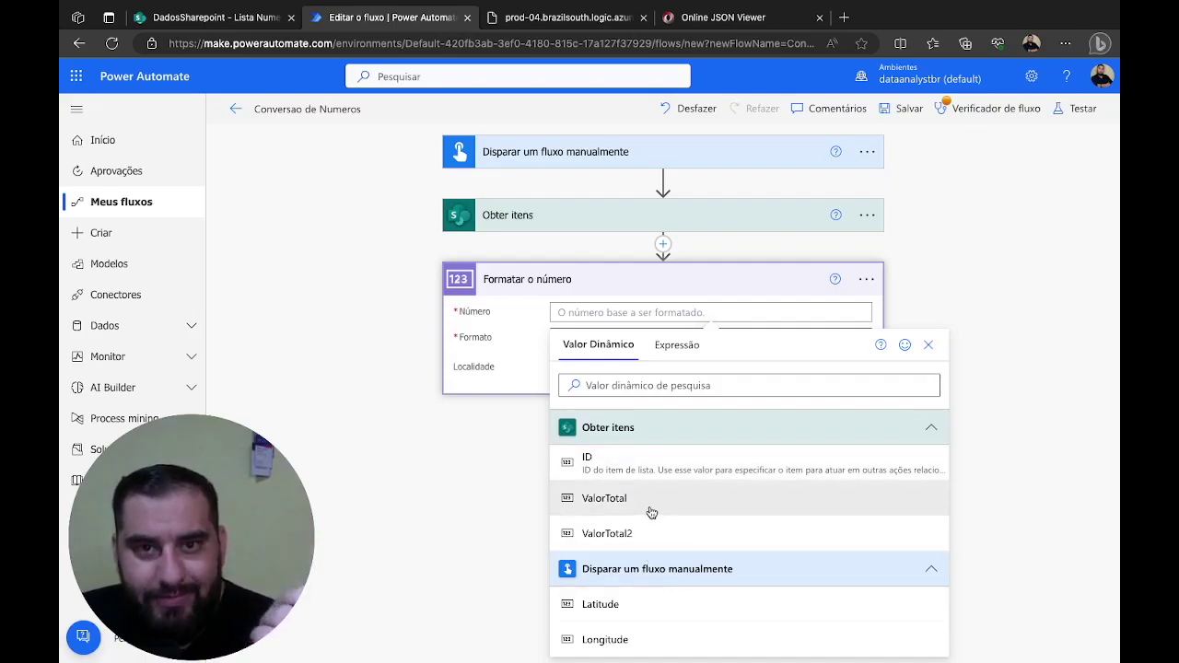
{"action": "left_click", "coordinate": [198, 17]}
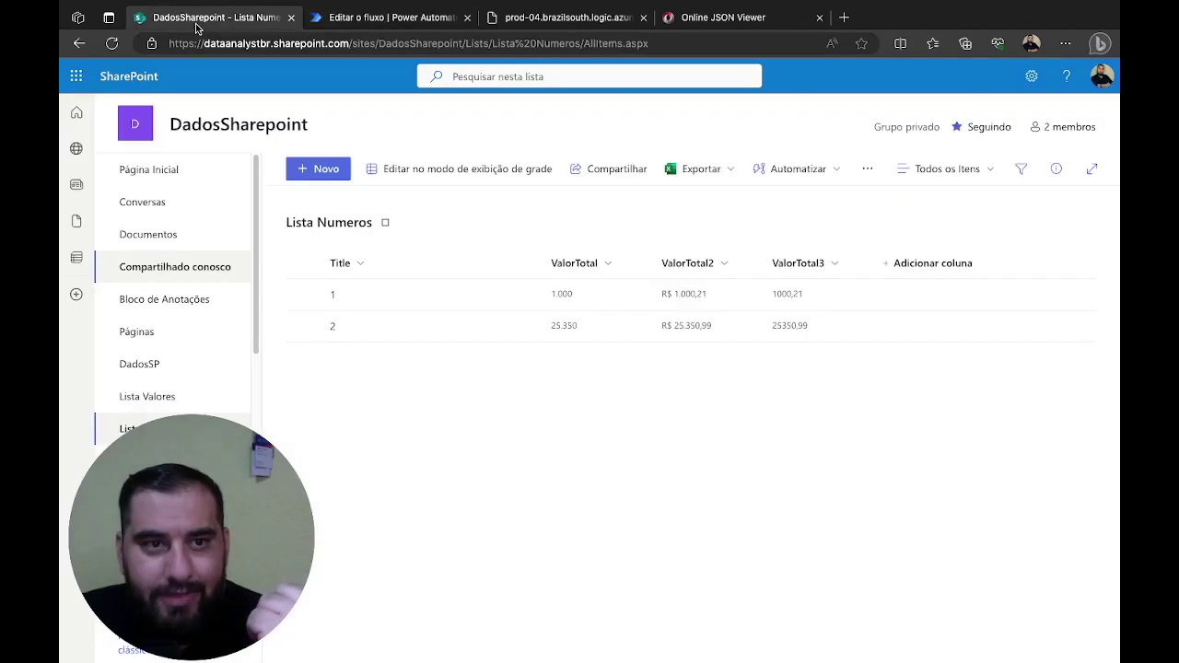
{"action": "left_click", "coordinate": [392, 17]}
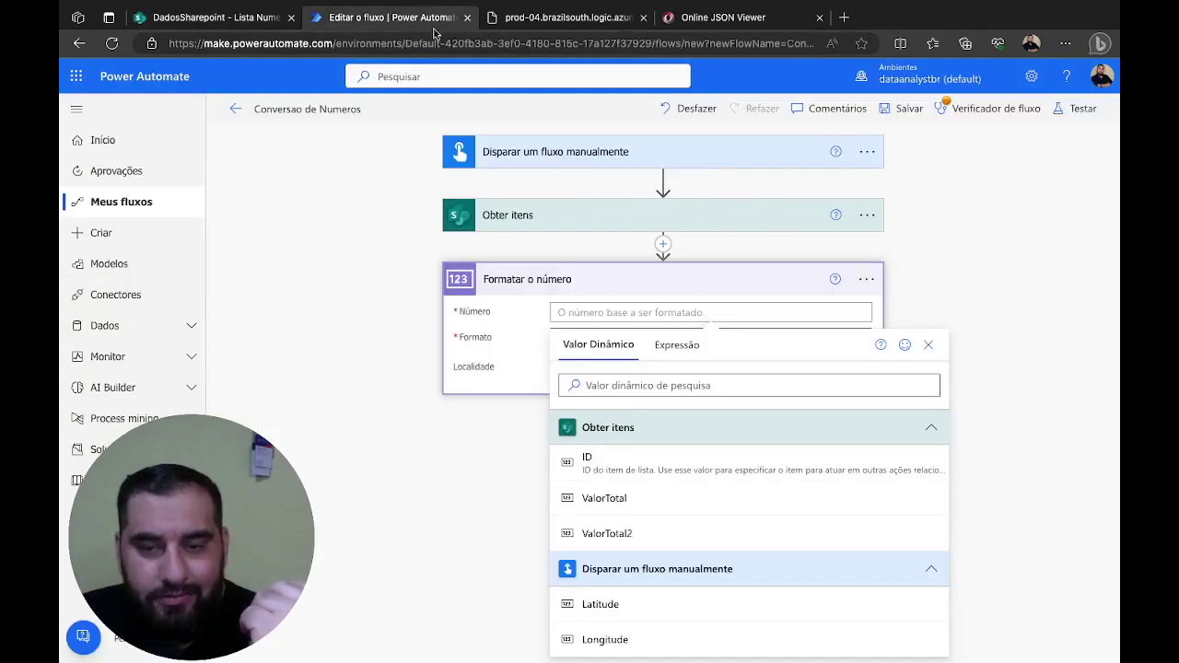
{"action": "left_click", "coordinate": [610, 498]}
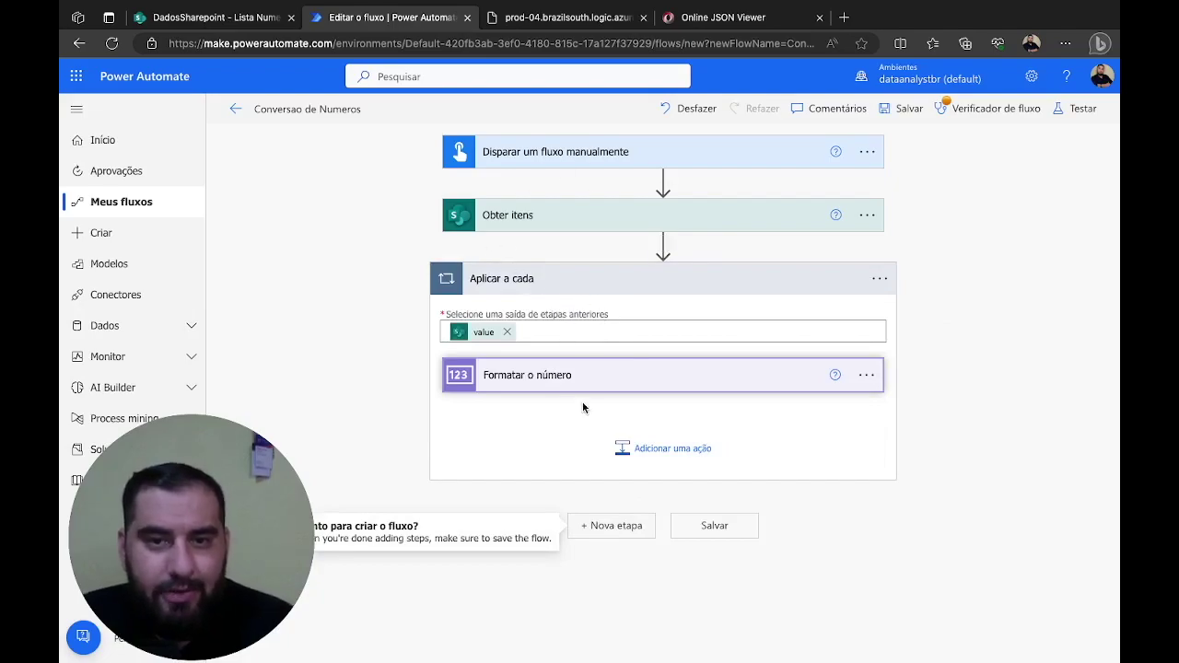
Check the values in Online JSON Viewer, return to Power Automate and set the Formato of Formatar o número to $1,234.00 (c2).
{"action": "left_click", "coordinate": [705, 15]}
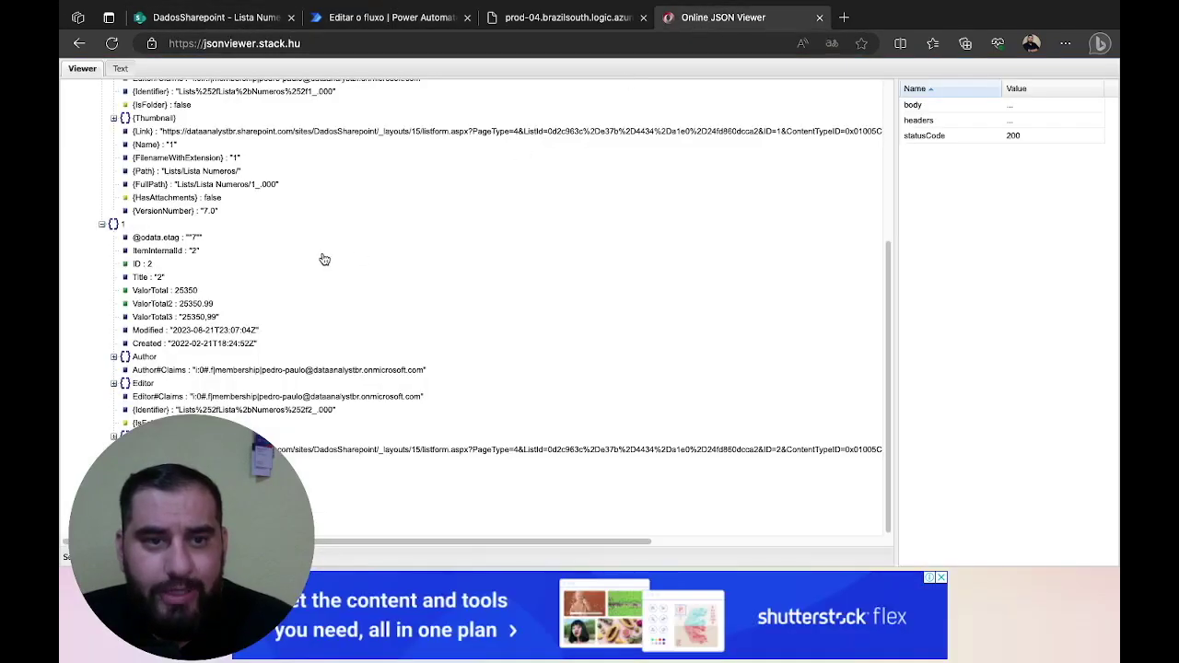
{"action": "left_click", "coordinate": [410, 18]}
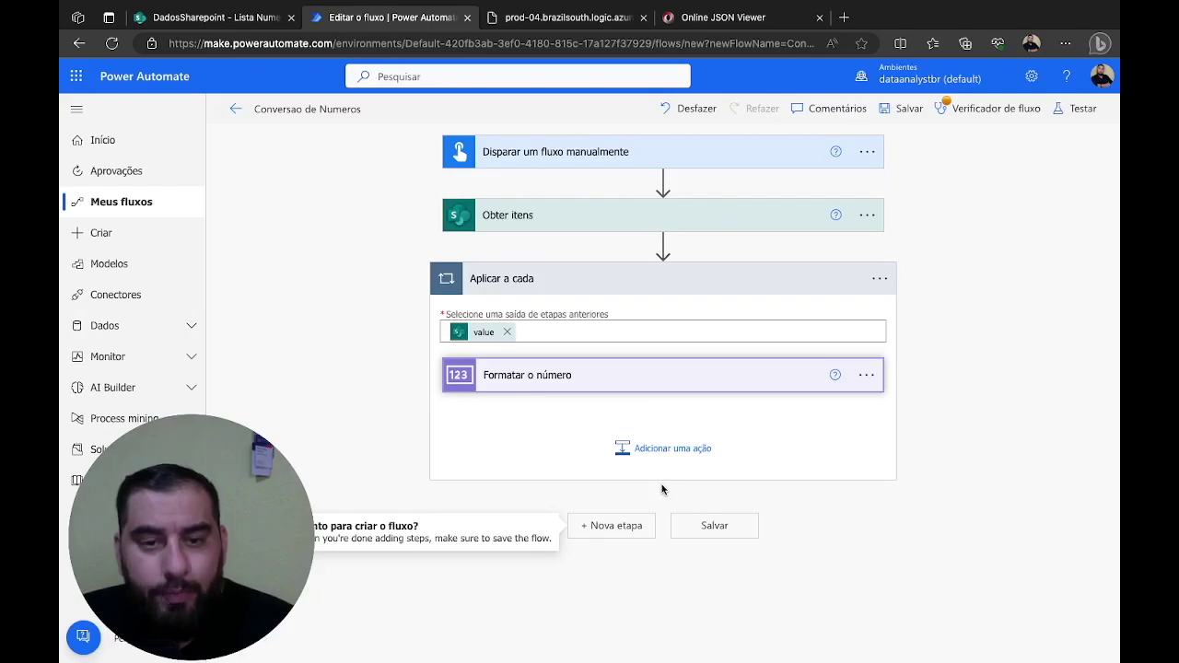
{"action": "left_click", "coordinate": [664, 376]}
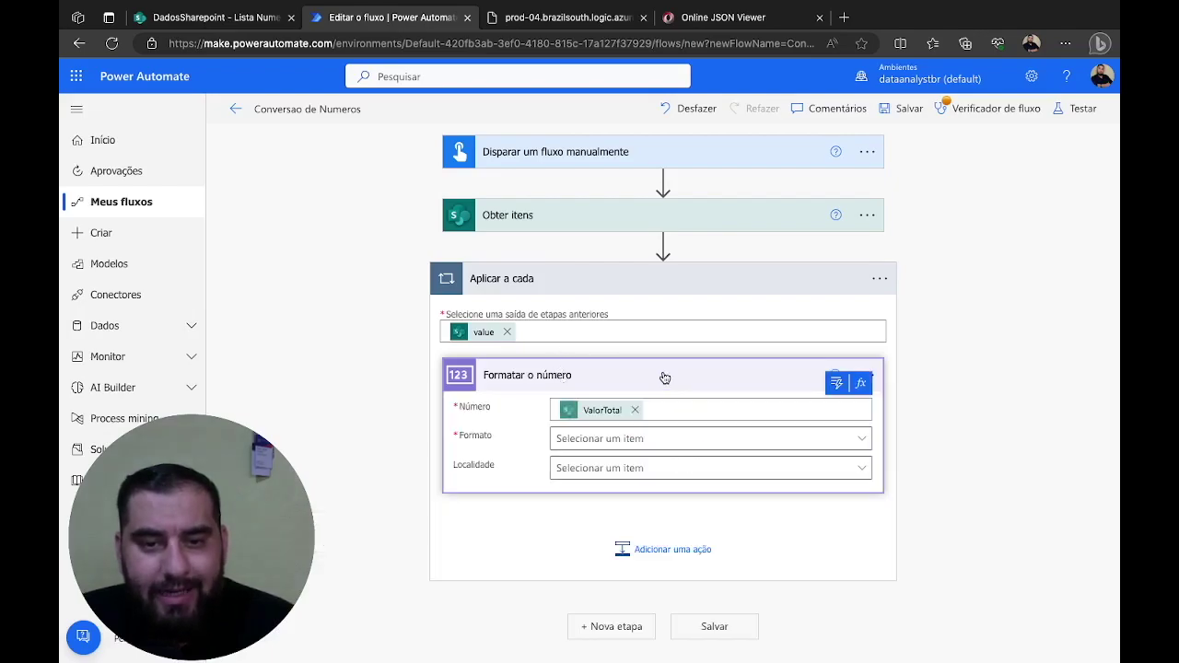
{"action": "left_click", "coordinate": [617, 440]}
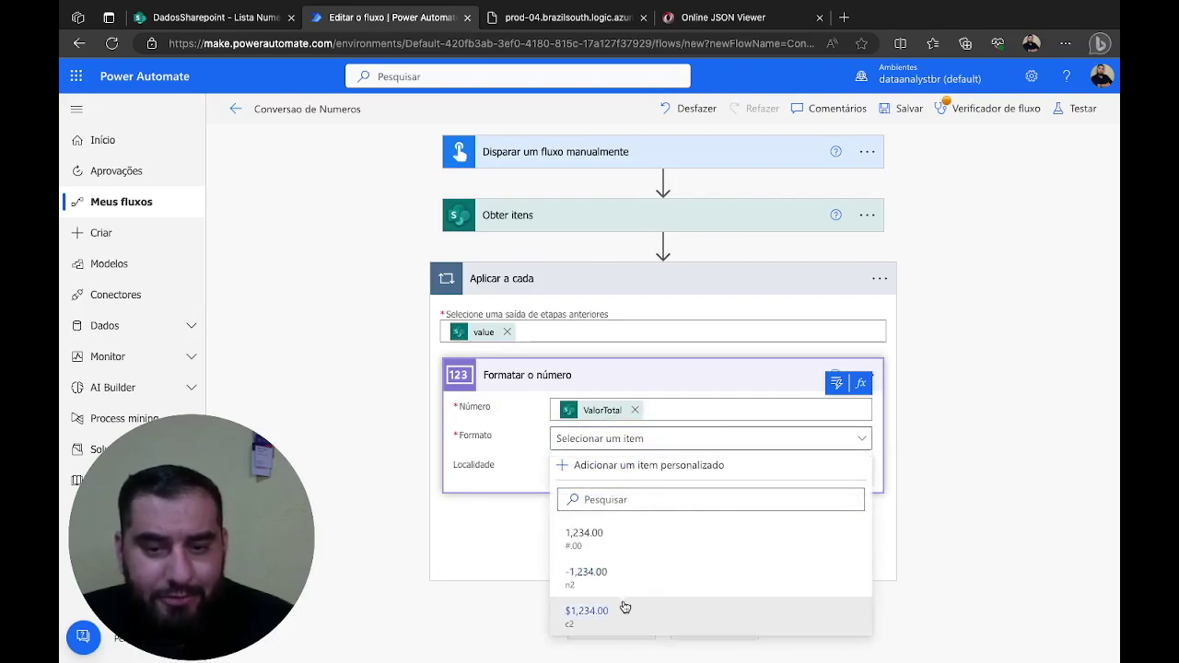
{"action": "left_click", "coordinate": [570, 612]}
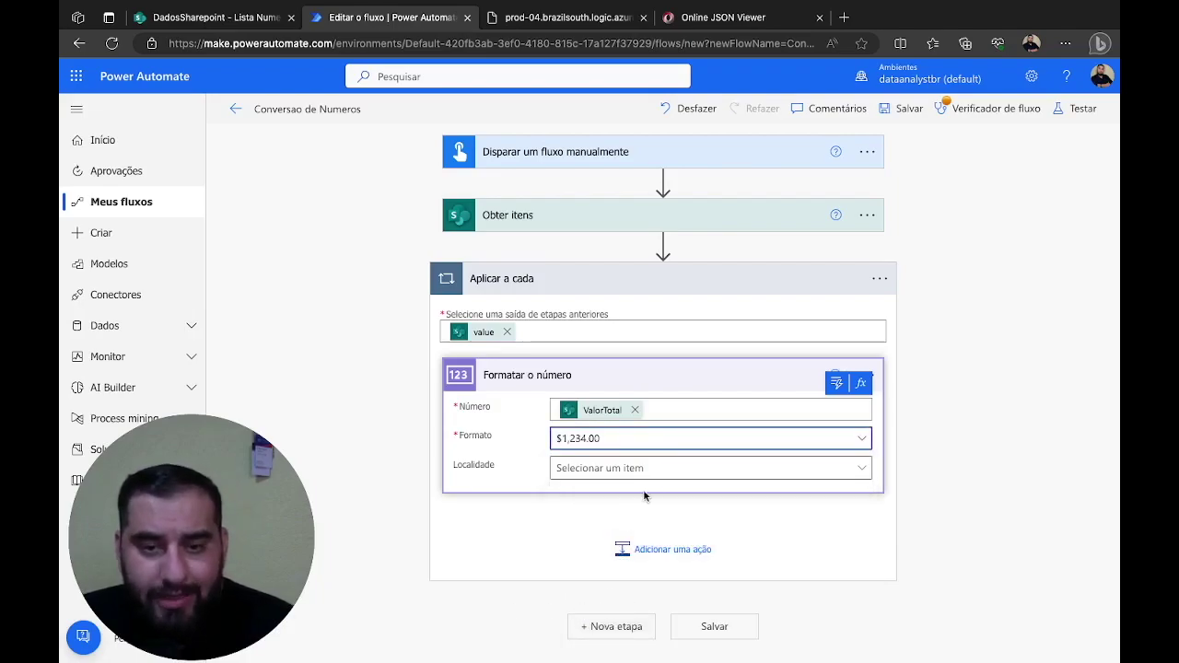
Search the Localidade options for "bra" and set the locale to Portuguese (Brazil) (pt-BR).
{"action": "left_click", "coordinate": [663, 473]}
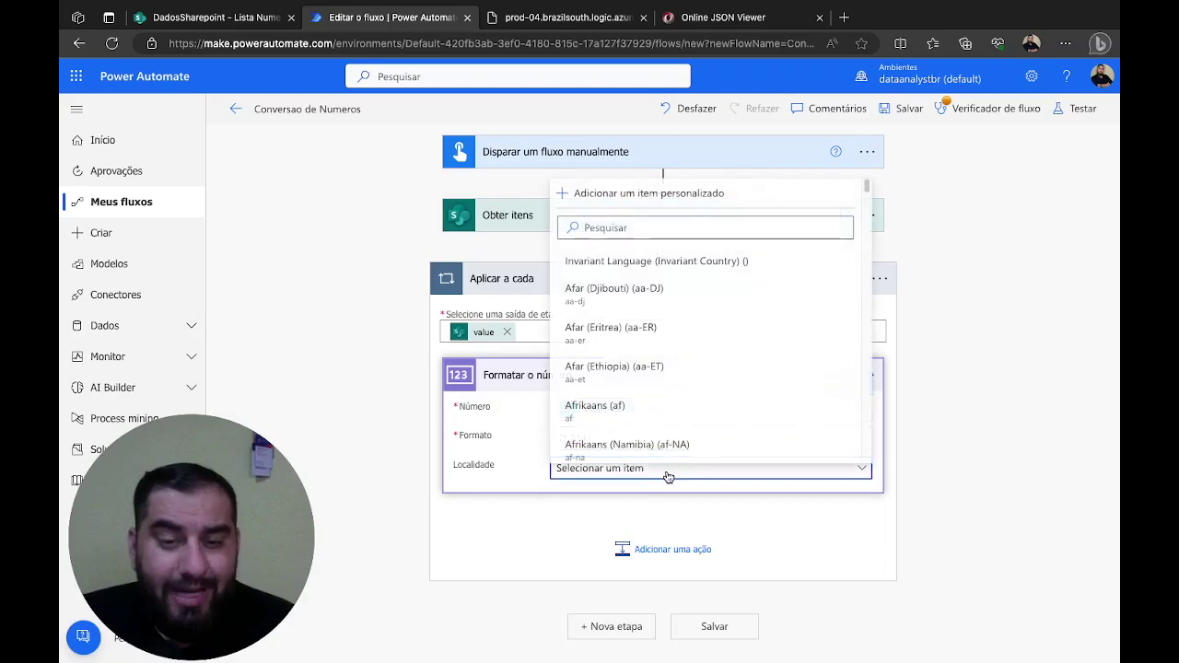
{"action": "left_click", "coordinate": [660, 219]}
{"action": "type", "text": "br"}
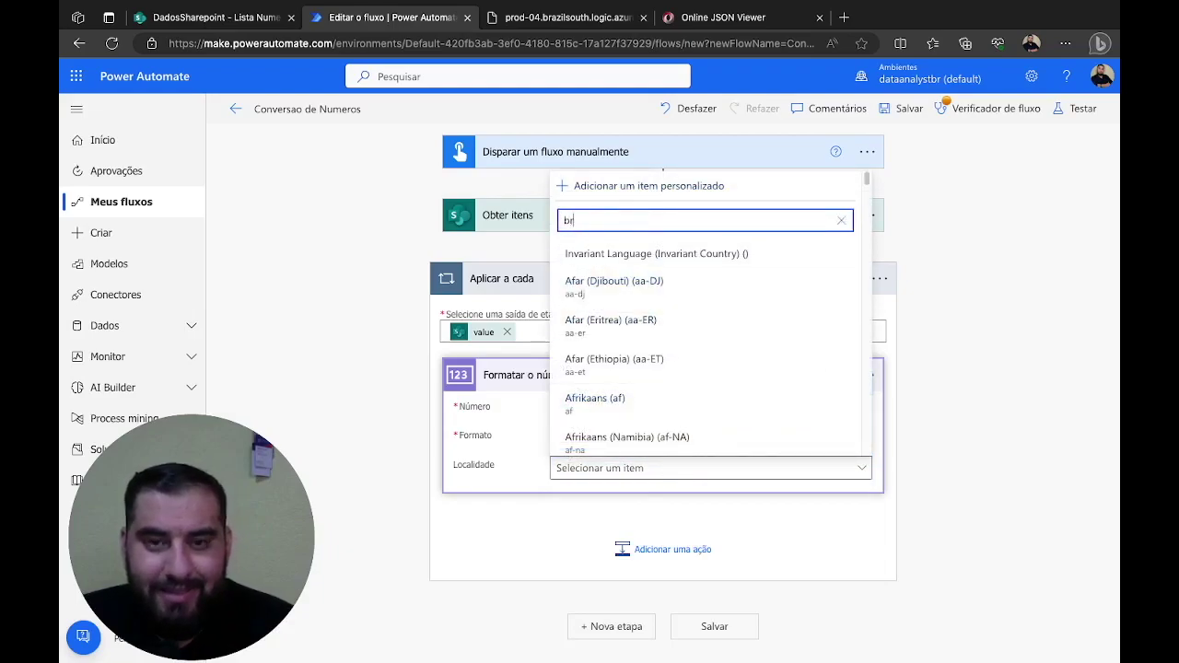
{"action": "type", "text": "a"}
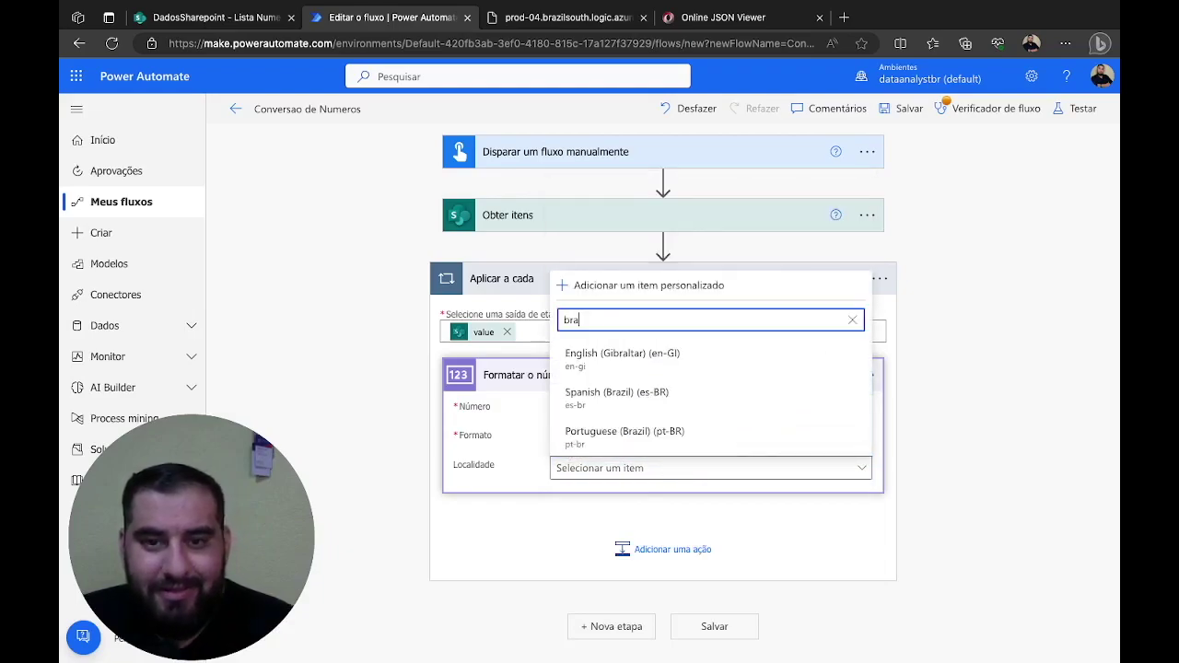
{"action": "left_click", "coordinate": [624, 438]}
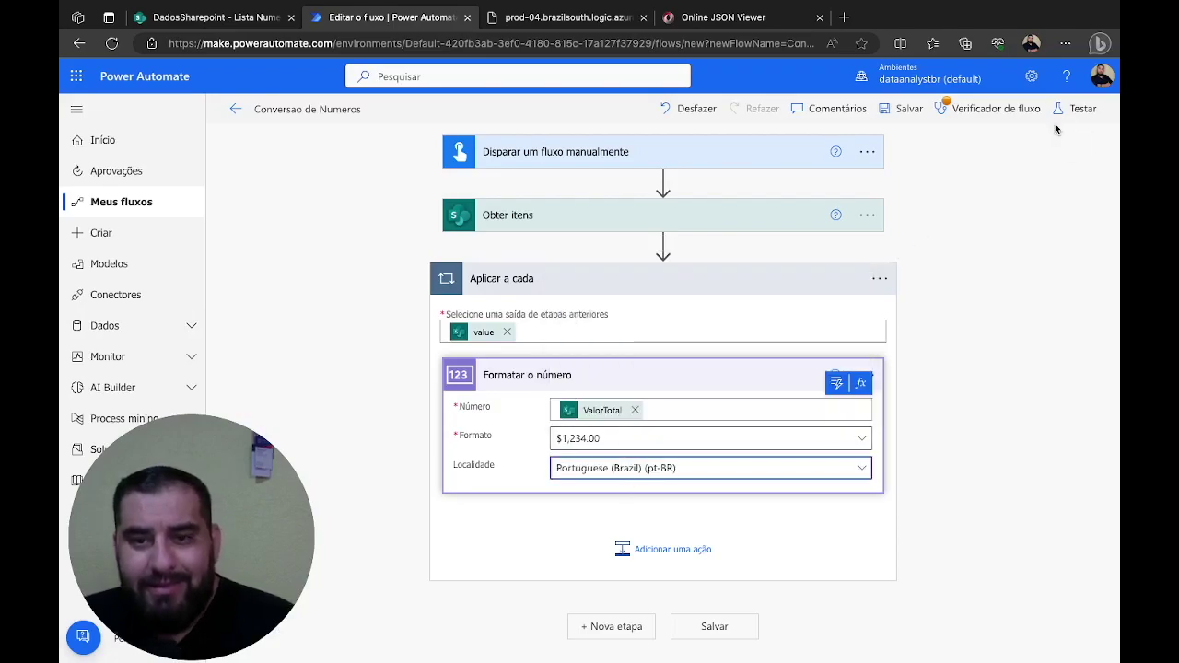
Save the flow and run a manual test of it.
{"action": "left_click", "coordinate": [1076, 109]}
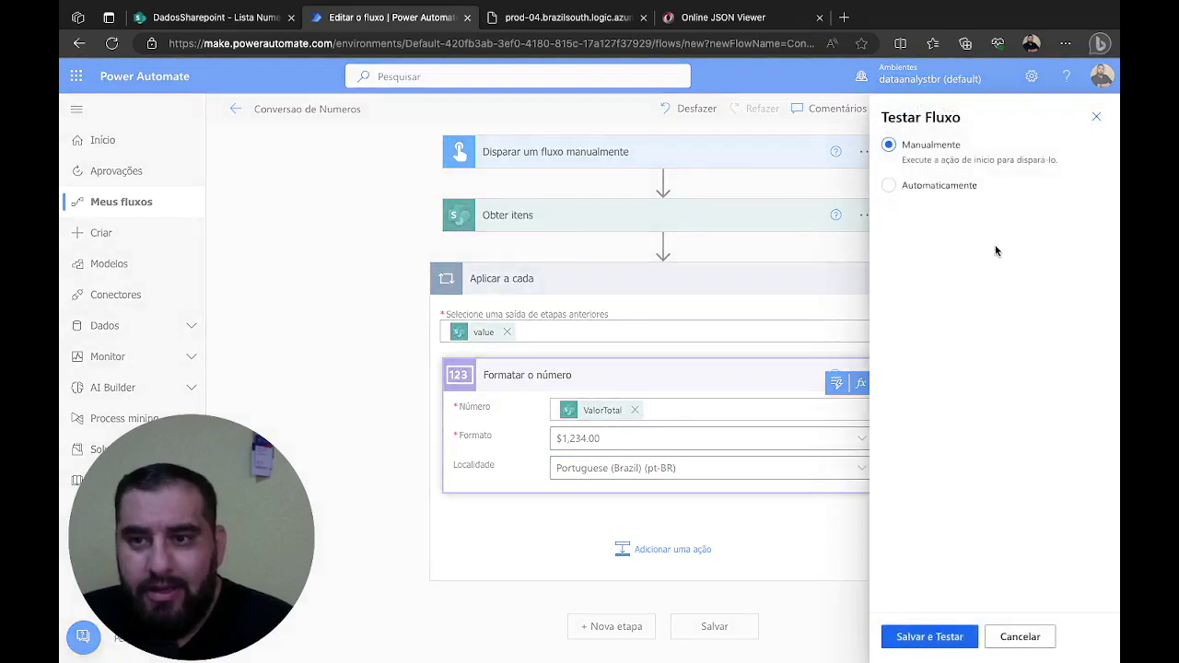
{"action": "left_click", "coordinate": [921, 645]}
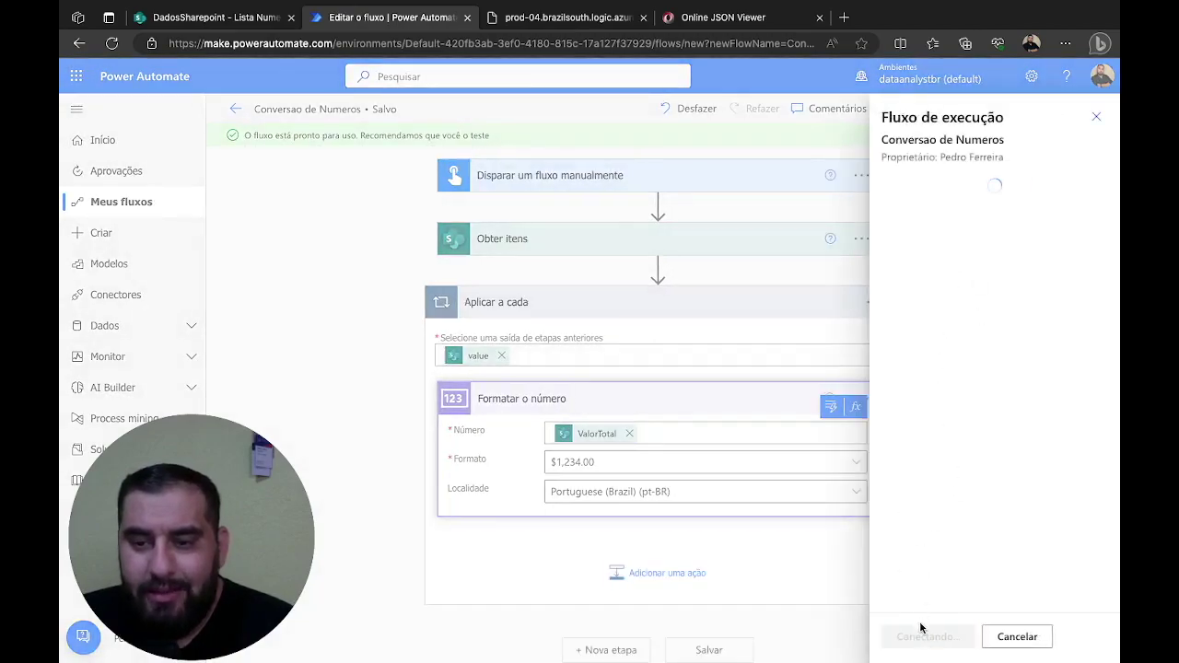
{"action": "left_click", "coordinate": [1096, 116]}
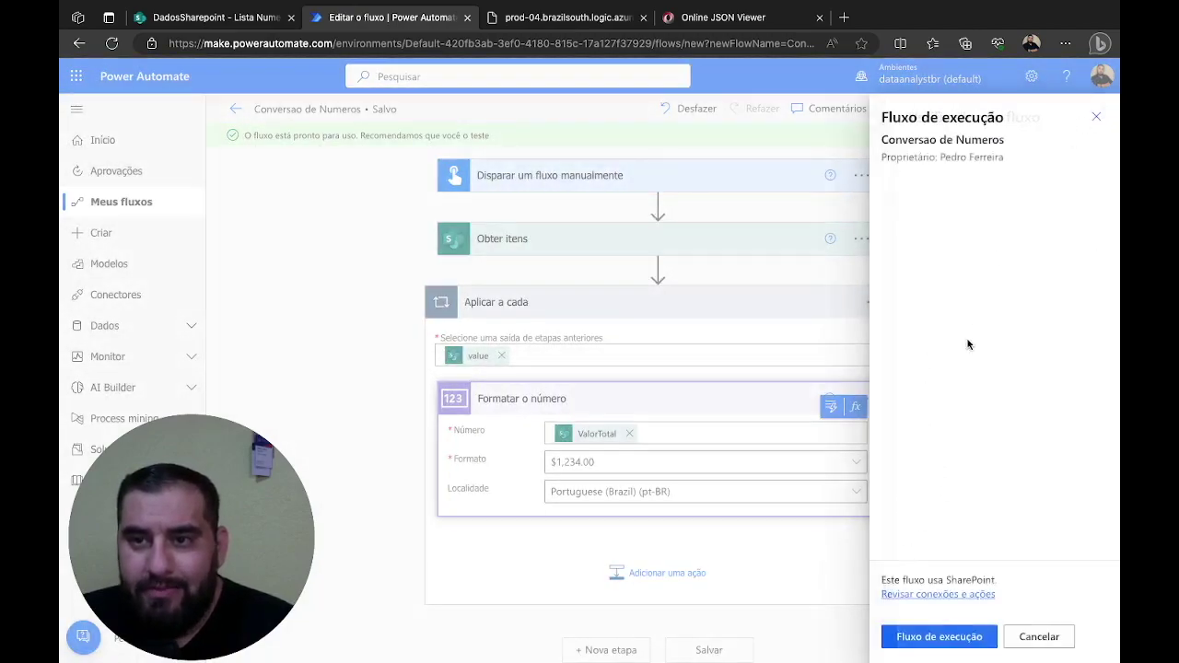
{"action": "left_click", "coordinate": [916, 637]}
{"action": "left_click", "coordinate": [918, 638]}
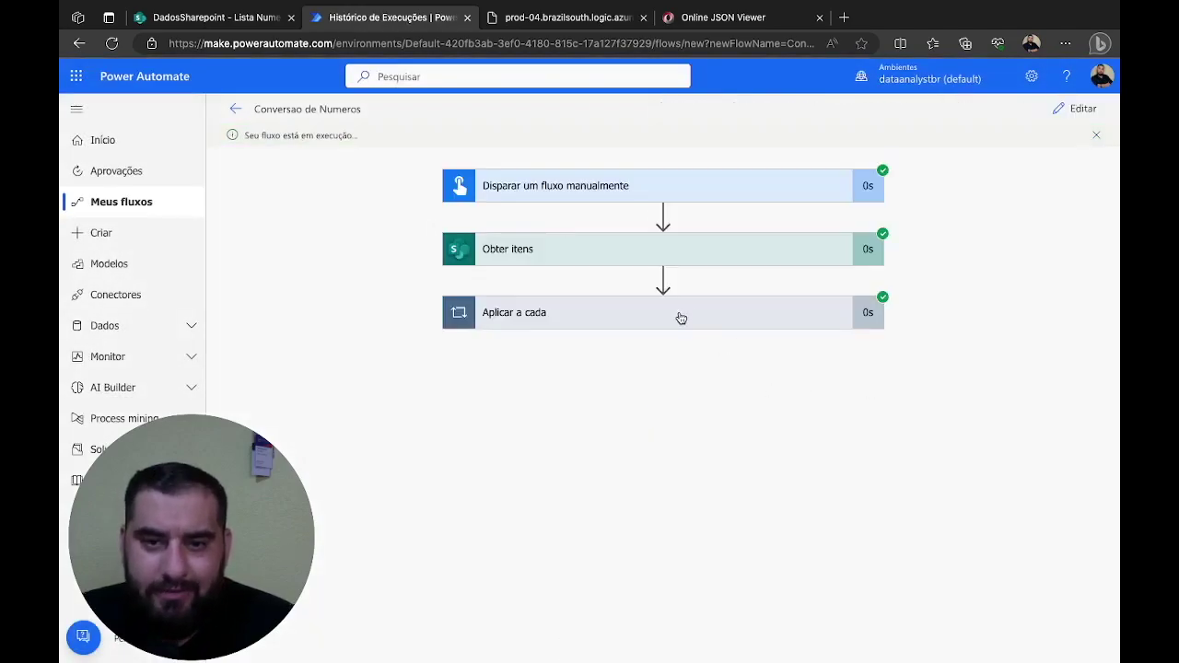
Expand Aplicar a cada in the run results and examine the first iteration's number, format and formatted number.
{"action": "left_click", "coordinate": [682, 318]}
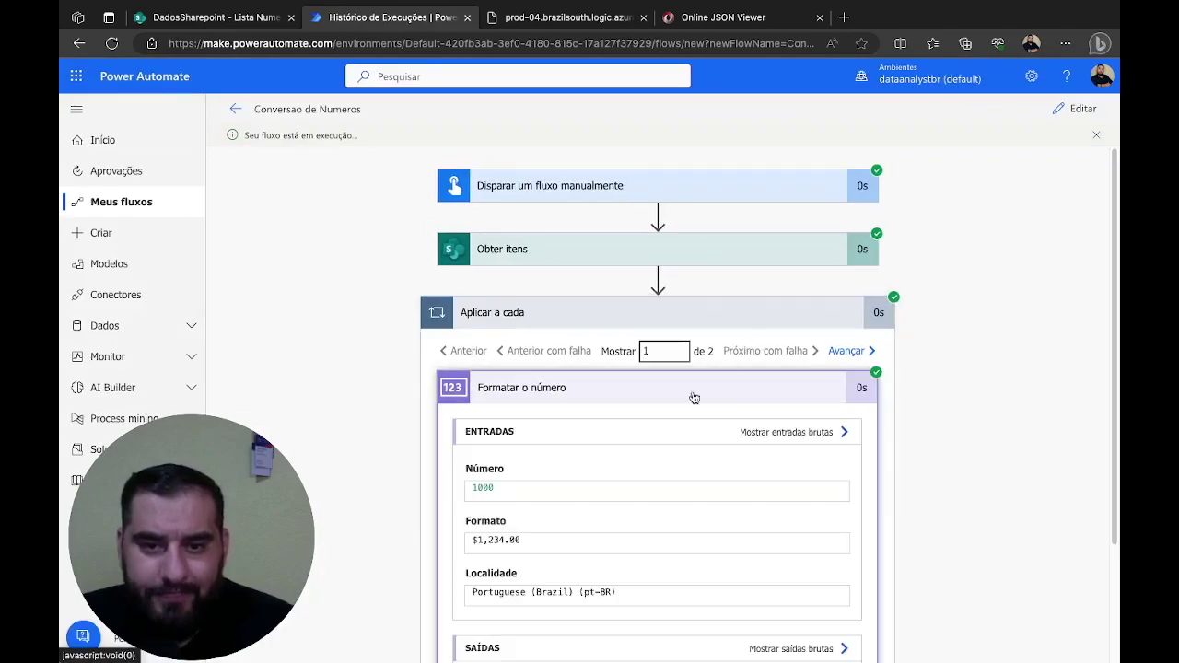
{"action": "scroll", "coordinate": [937, 363], "scroll_direction": "down", "scroll_amount": 2}
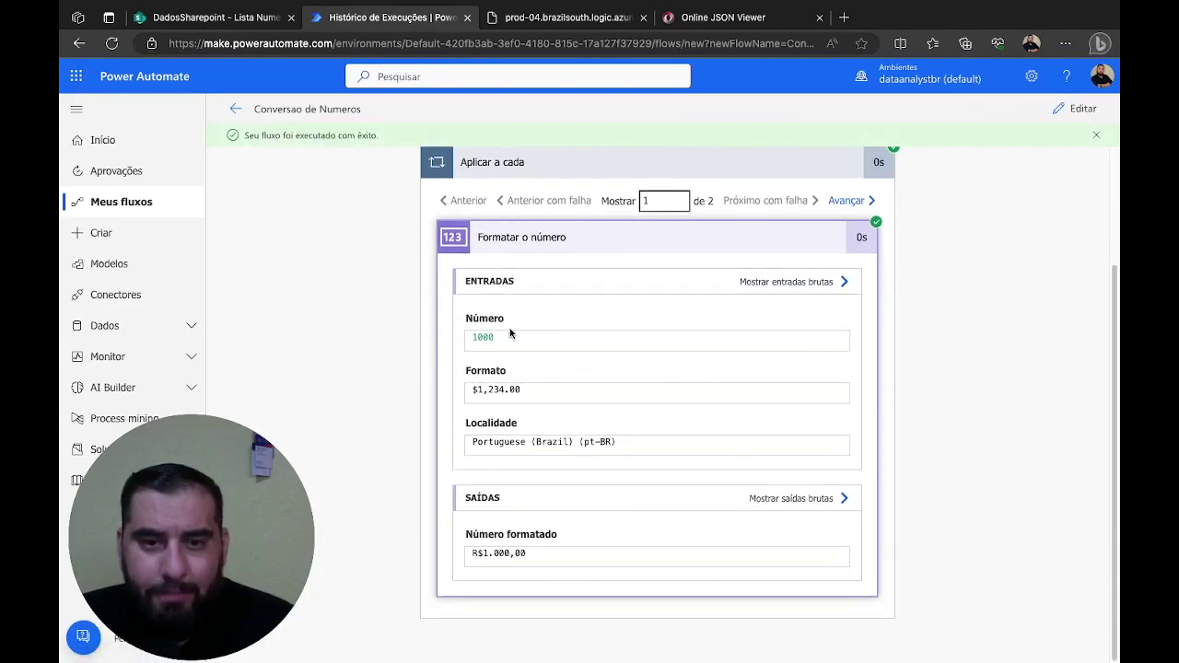
{"action": "left_click_drag", "start_coordinate": [507, 336], "coordinate": [450, 353]}
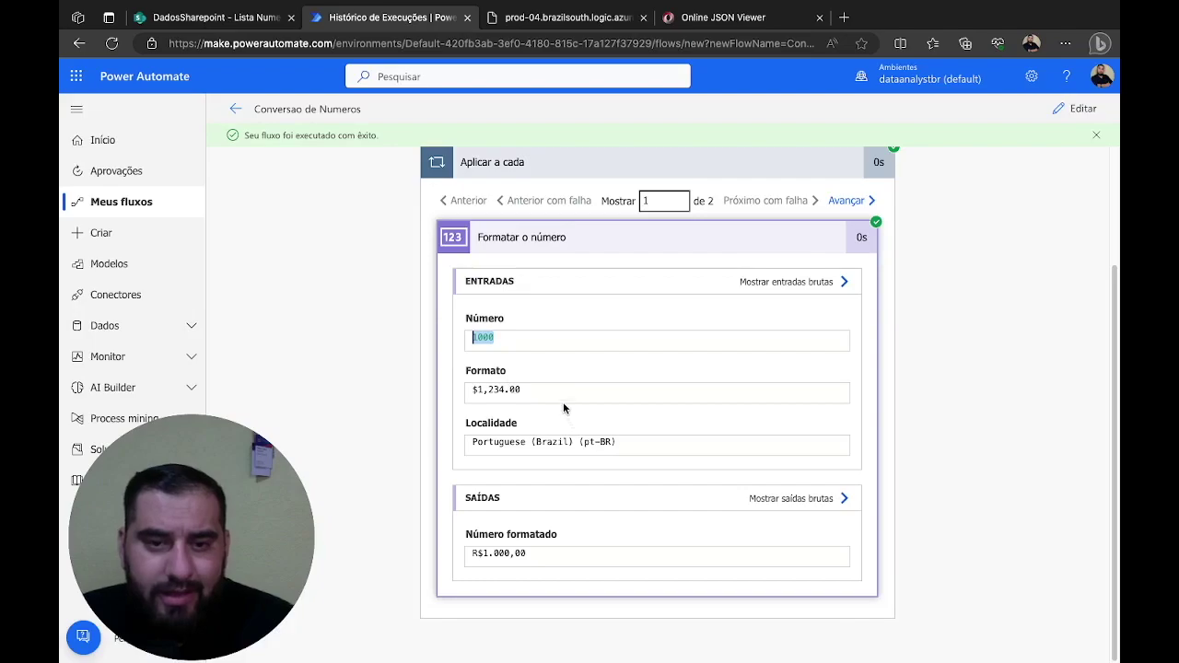
{"action": "left_click_drag", "start_coordinate": [552, 391], "coordinate": [449, 391]}
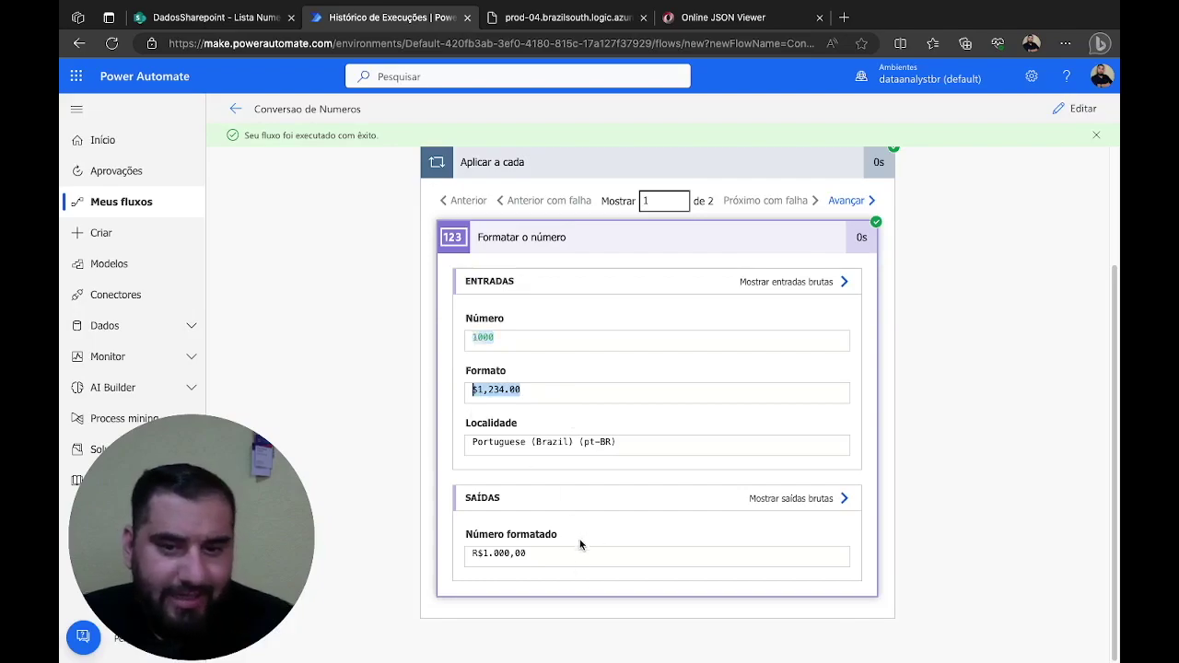
{"action": "left_click_drag", "start_coordinate": [561, 552], "coordinate": [479, 548]}
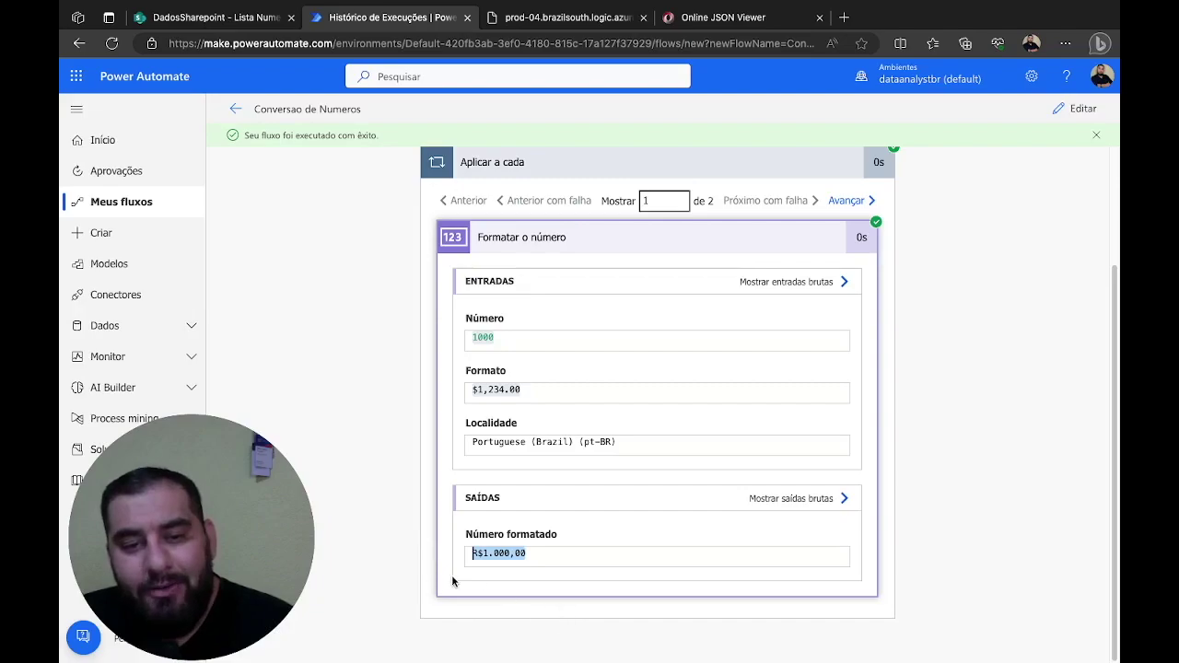
Examine the second iteration's input number and formatted number, and reopen the flow for editing.
{"action": "left_click", "coordinate": [858, 202]}
{"action": "scroll", "coordinate": [658, 291], "scroll_direction": "up", "scroll_amount": 2}
{"action": "scroll", "coordinate": [585, 413], "scroll_direction": "down", "scroll_amount": 2}
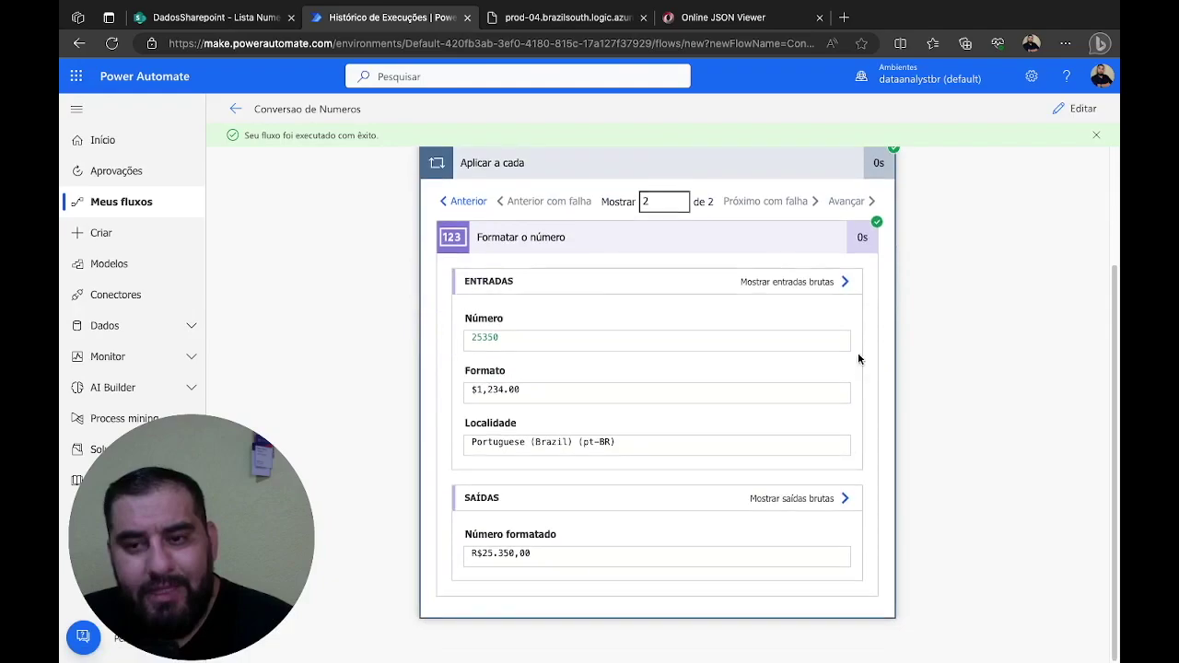
{"action": "left_click_drag", "start_coordinate": [516, 346], "coordinate": [394, 336]}
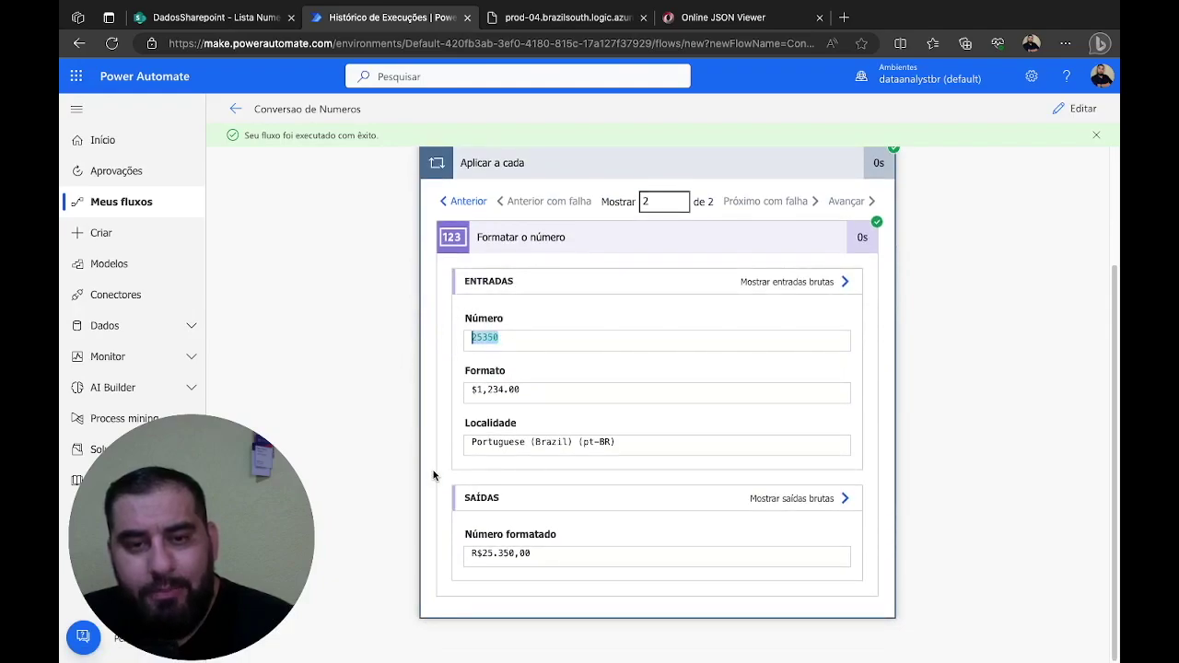
{"action": "left_click_drag", "start_coordinate": [562, 551], "coordinate": [422, 552]}
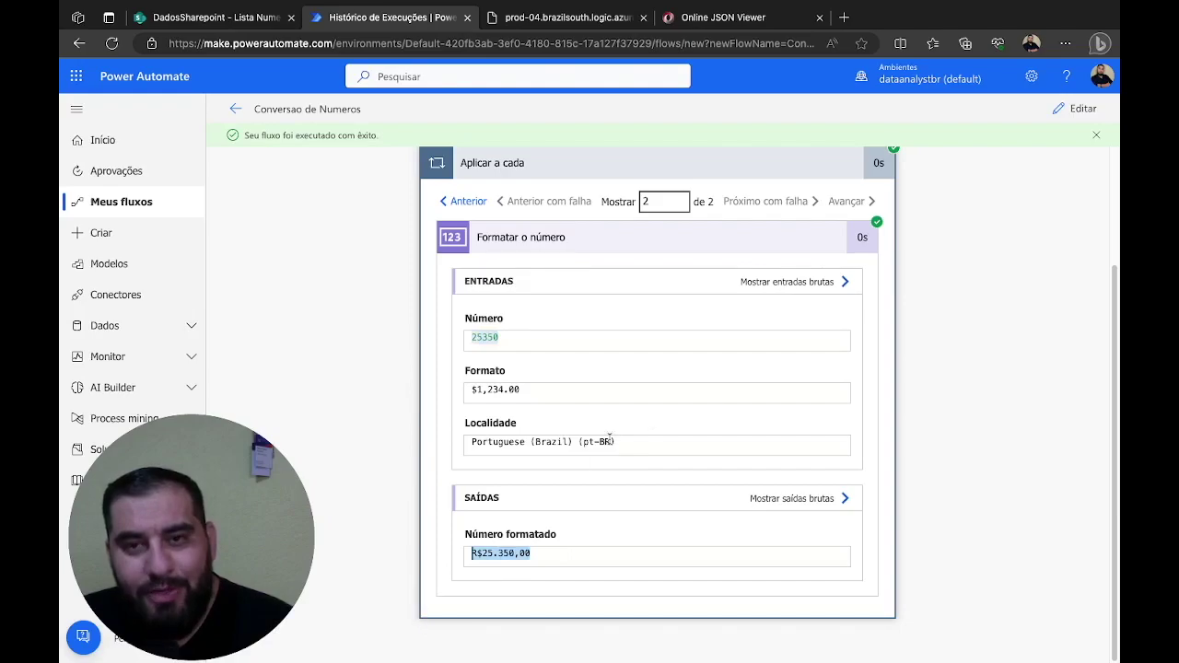
{"action": "left_click", "coordinate": [1067, 110]}
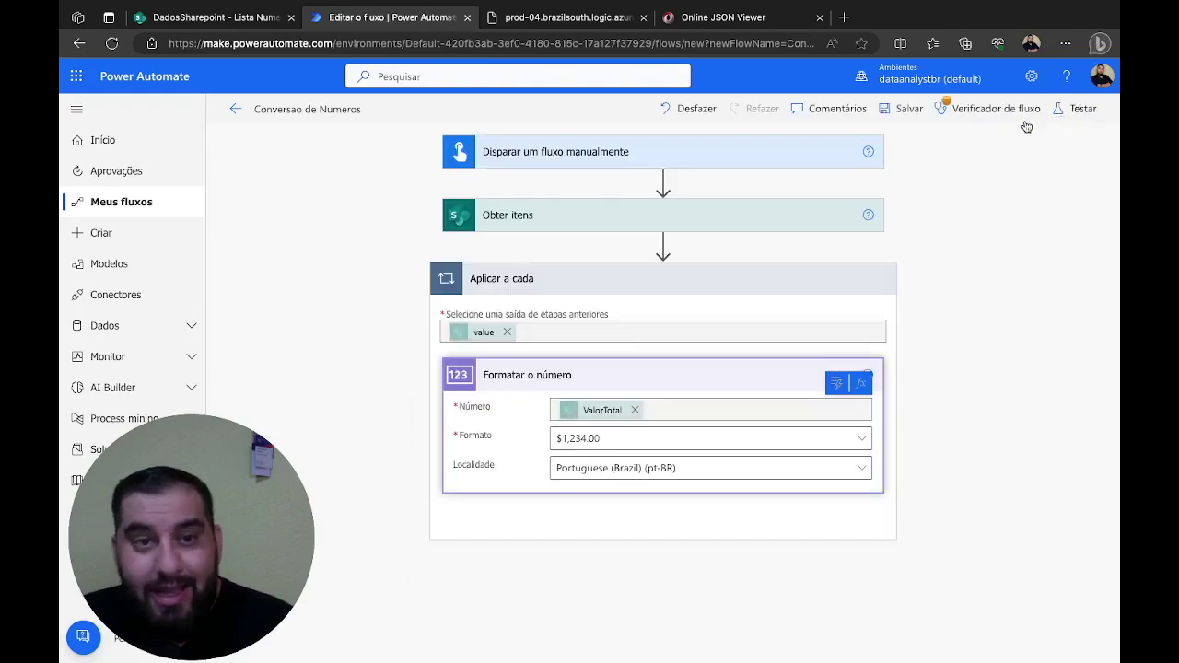
Compare the ValorTotal columns in the SharePoint list with the corresponding values in Online JSON Viewer.
{"action": "left_click", "coordinate": [263, 19]}
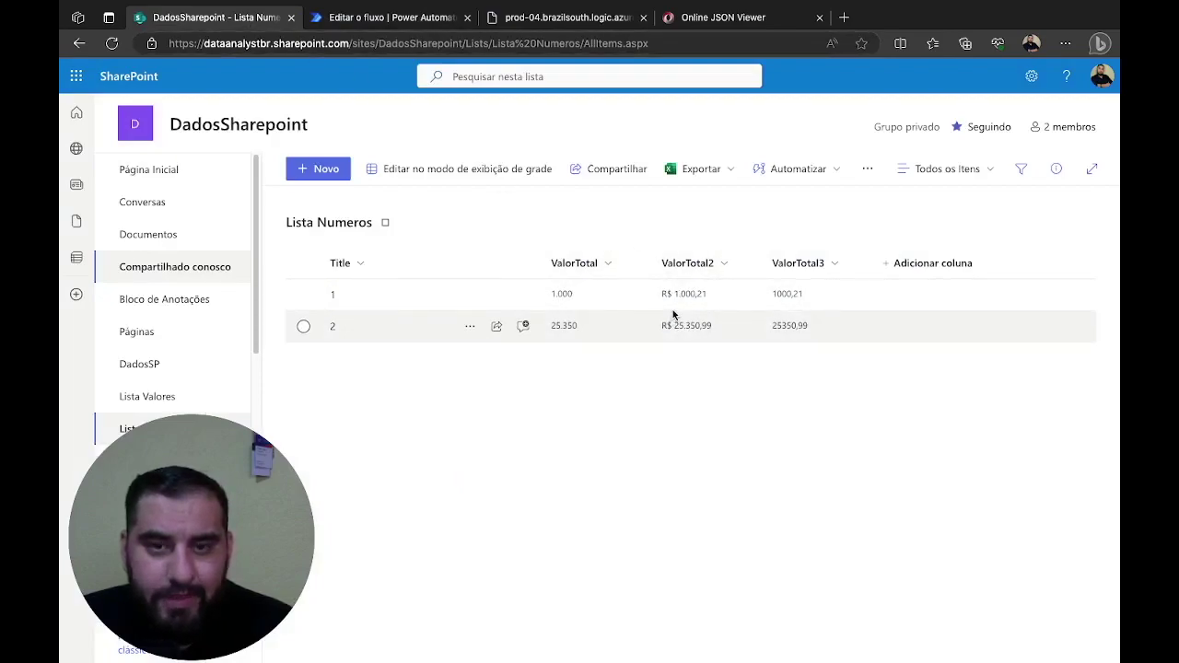
{"action": "left_click", "coordinate": [712, 19]}
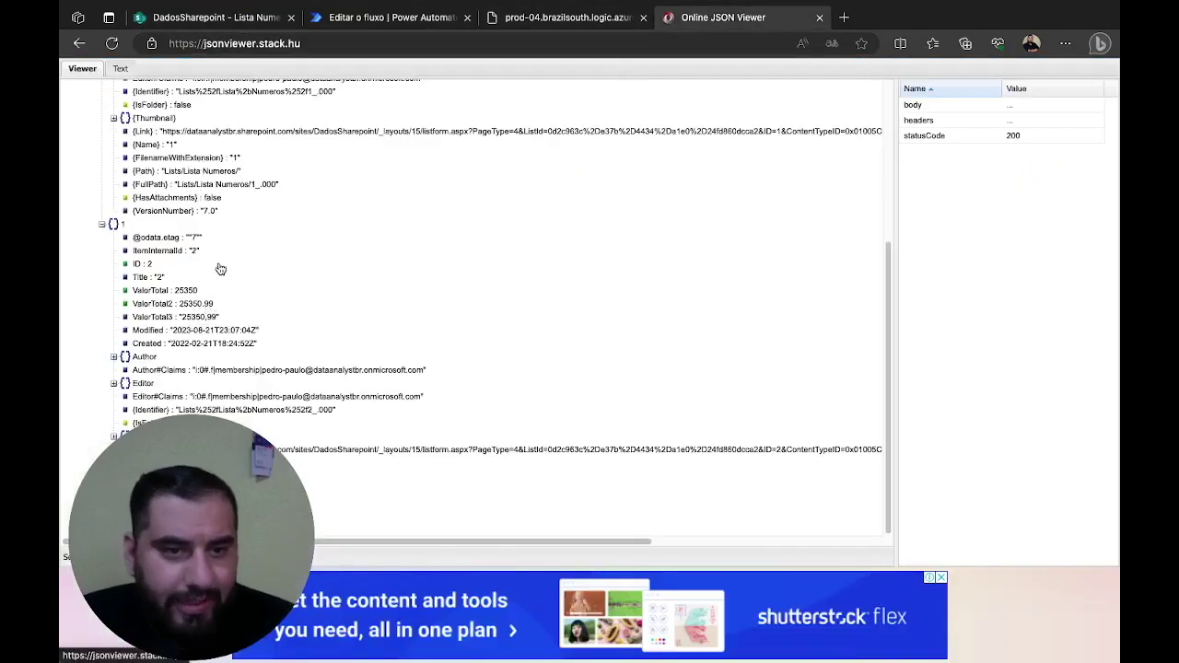
{"action": "left_click", "coordinate": [241, 21]}
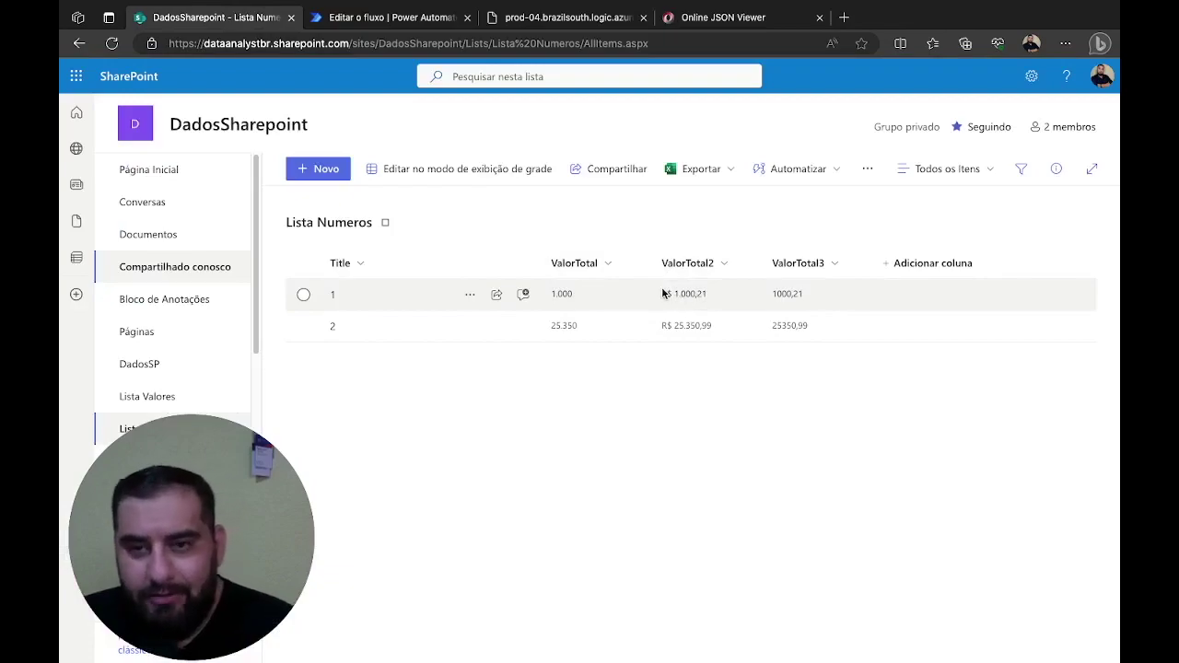
{"action": "left_click", "coordinate": [714, 18]}
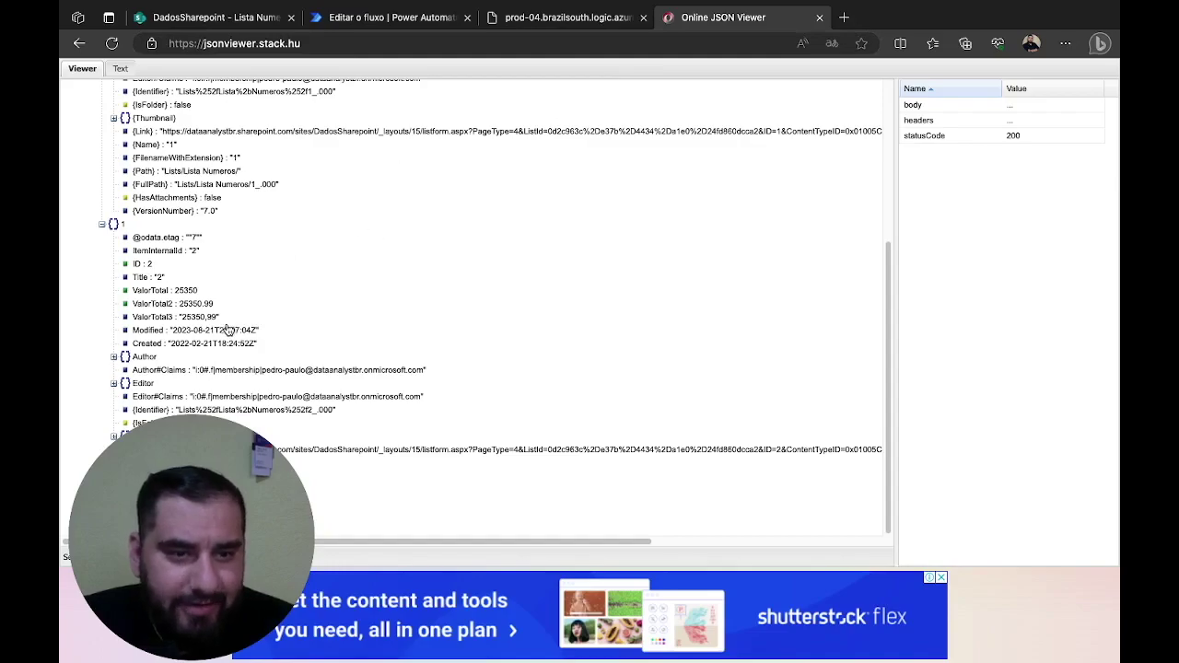
Enlarge the JSON page to 175% and examine ValorTotal, ValorTotal2 and ValorTotal3 in item 0.
{"action": "left_click", "coordinate": [1066, 45]}
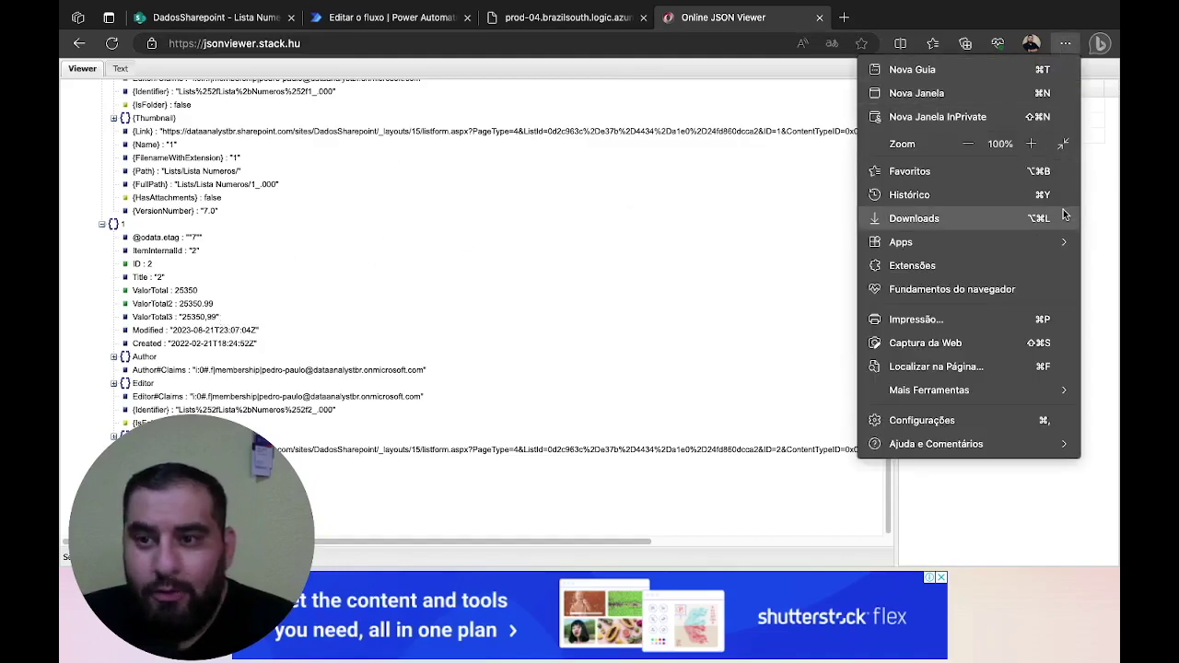
{"action": "left_click", "coordinate": [1030, 146]}
{"action": "left_click", "coordinate": [1031, 145]}
{"action": "left_click", "coordinate": [1031, 145]}
{"action": "left_click", "coordinate": [1031, 145]}
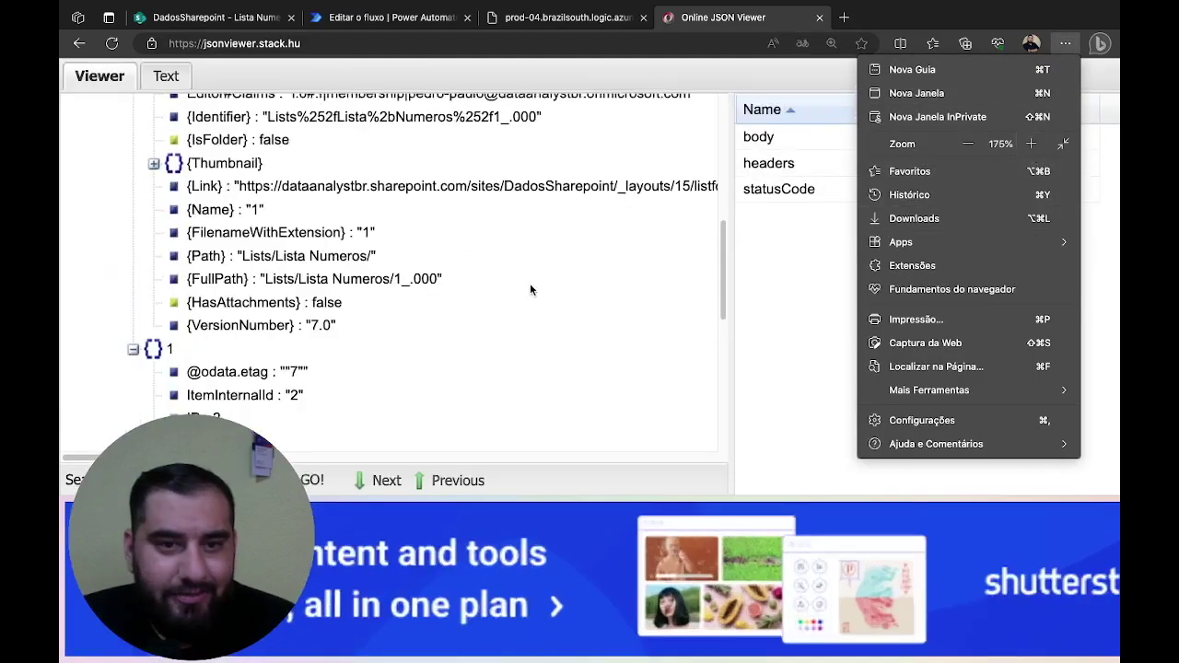
{"action": "left_click", "coordinate": [723, 258]}
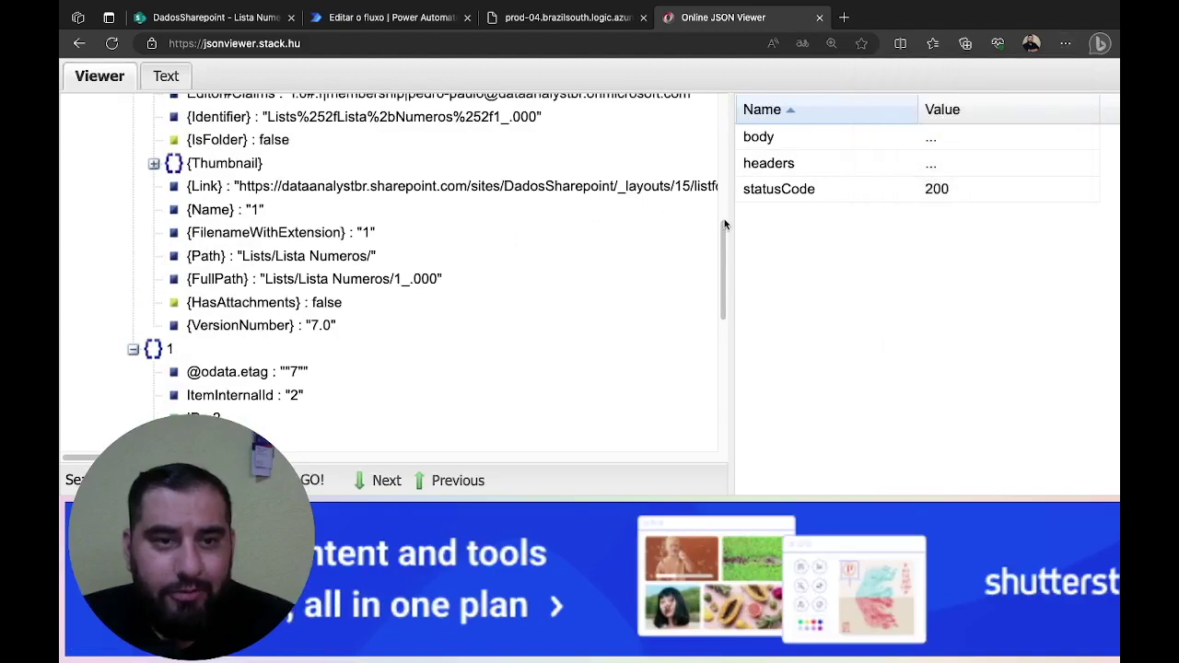
{"action": "left_click_drag", "start_coordinate": [724, 245], "coordinate": [734, 164]}
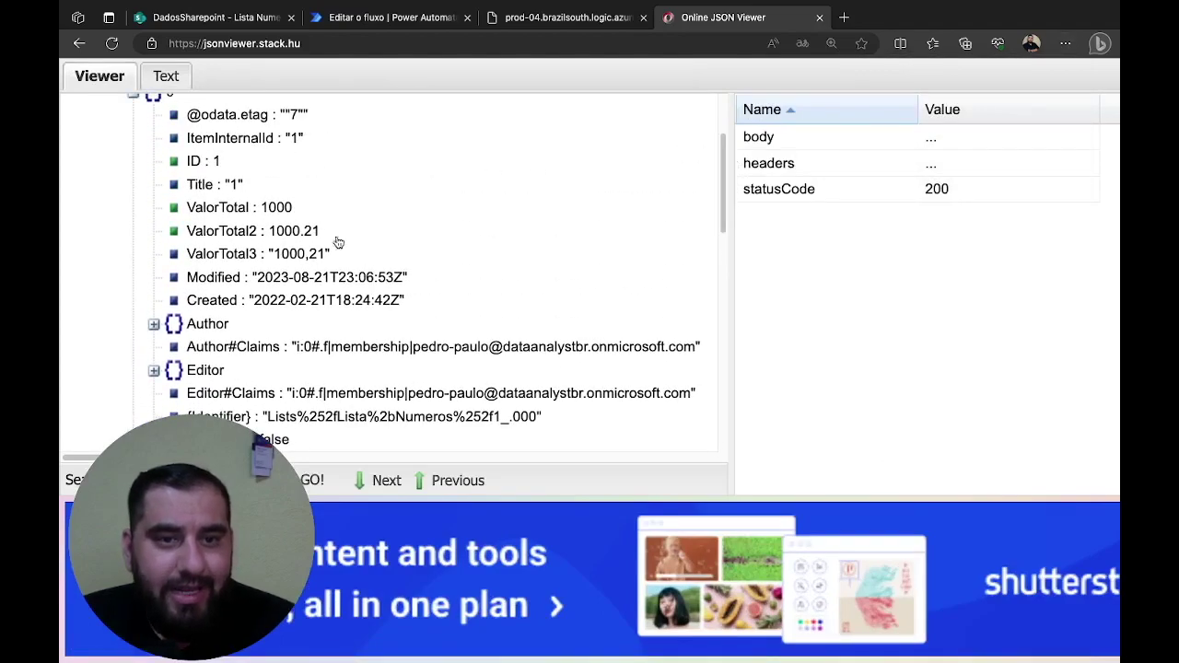
Examine the decimal value of ValorTotal2 in item 0 and reduce the enlarged JSON page back to normal size.
{"action": "left_click_drag", "start_coordinate": [270, 230], "coordinate": [311, 236]}
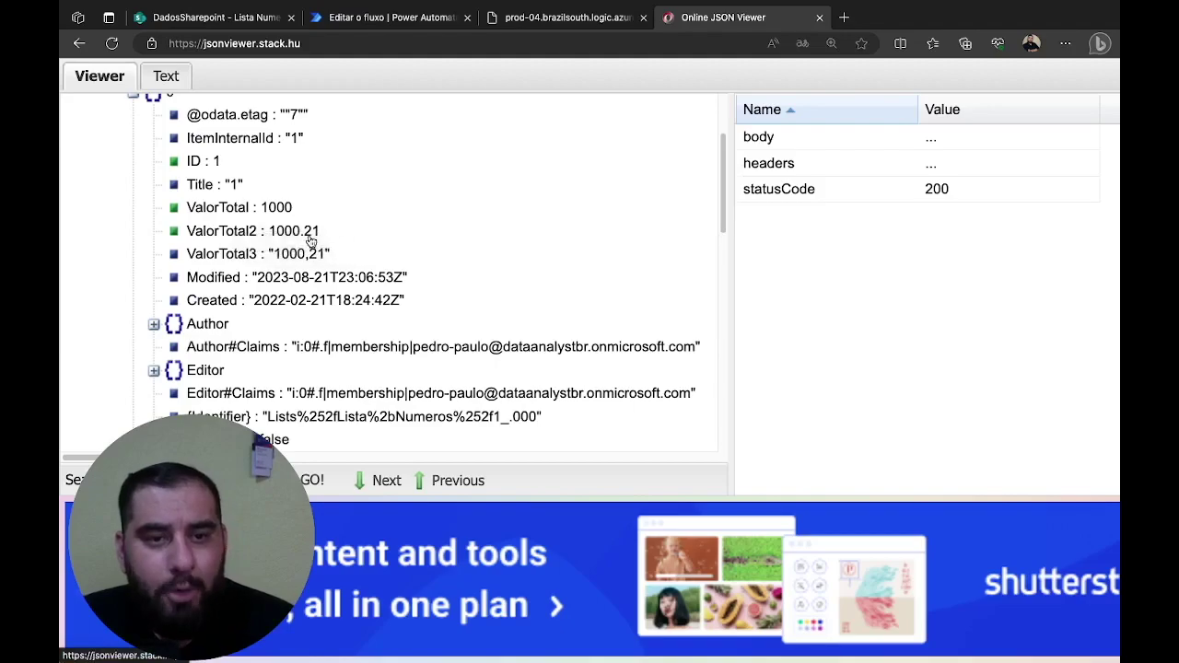
{"action": "left_click", "coordinate": [1065, 43]}
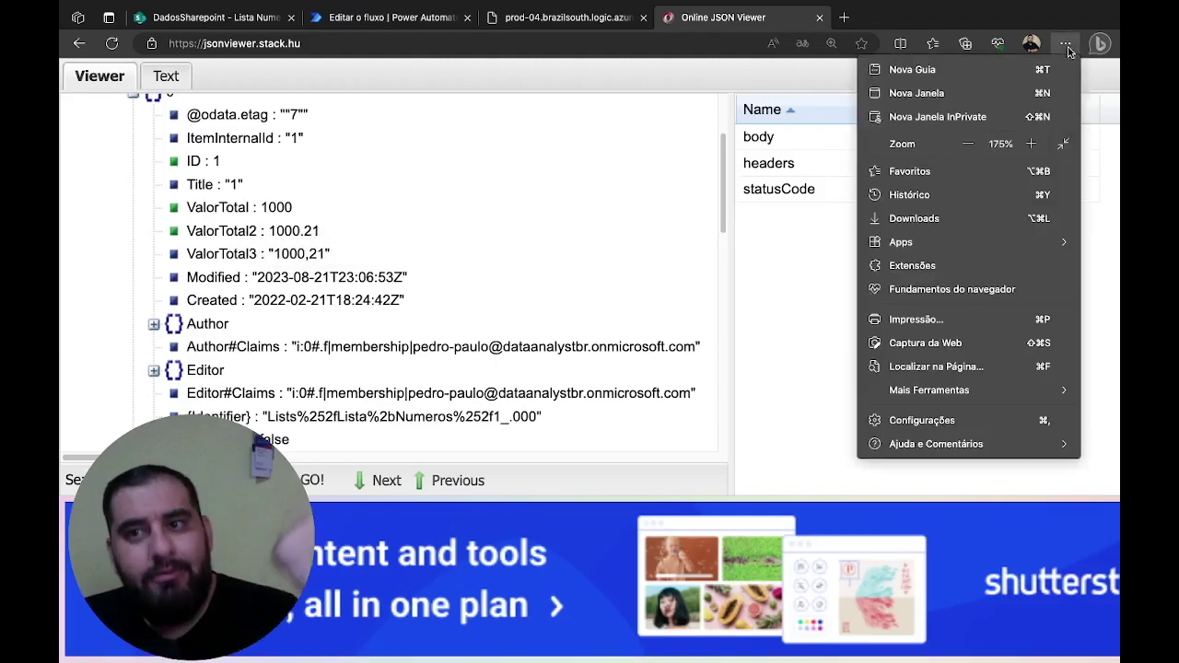
{"action": "left_click", "coordinate": [967, 146]}
{"action": "left_click", "coordinate": [967, 146]}
{"action": "left_click", "coordinate": [968, 146]}
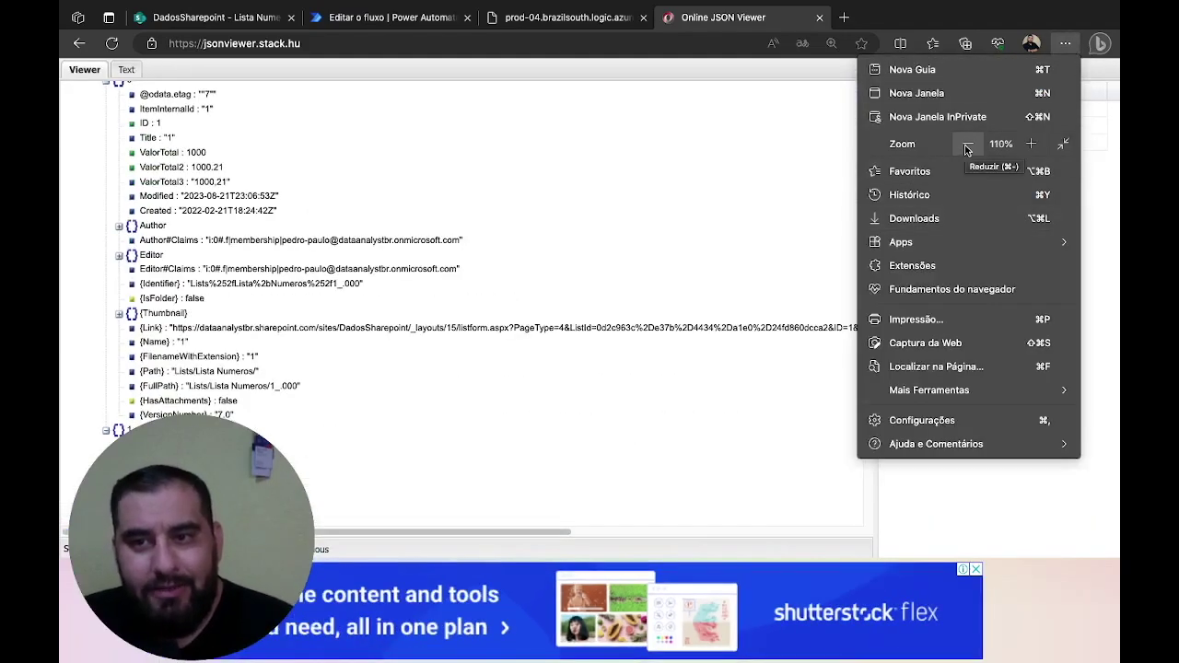
{"action": "left_click", "coordinate": [967, 145]}
{"action": "left_click", "coordinate": [334, 138]}
Glance at the SharePoint list, return to the flow editor and add a second Formatar o número action inside Aplicar a cada.
{"action": "left_click", "coordinate": [196, 54]}
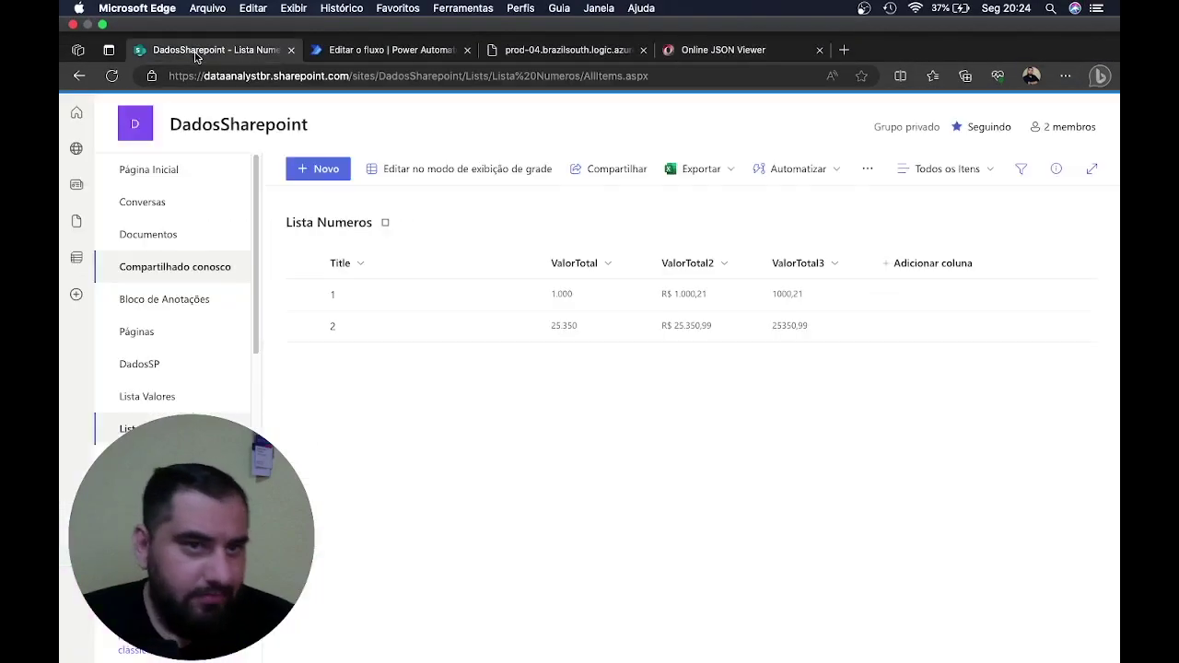
{"action": "left_click", "coordinate": [442, 18]}
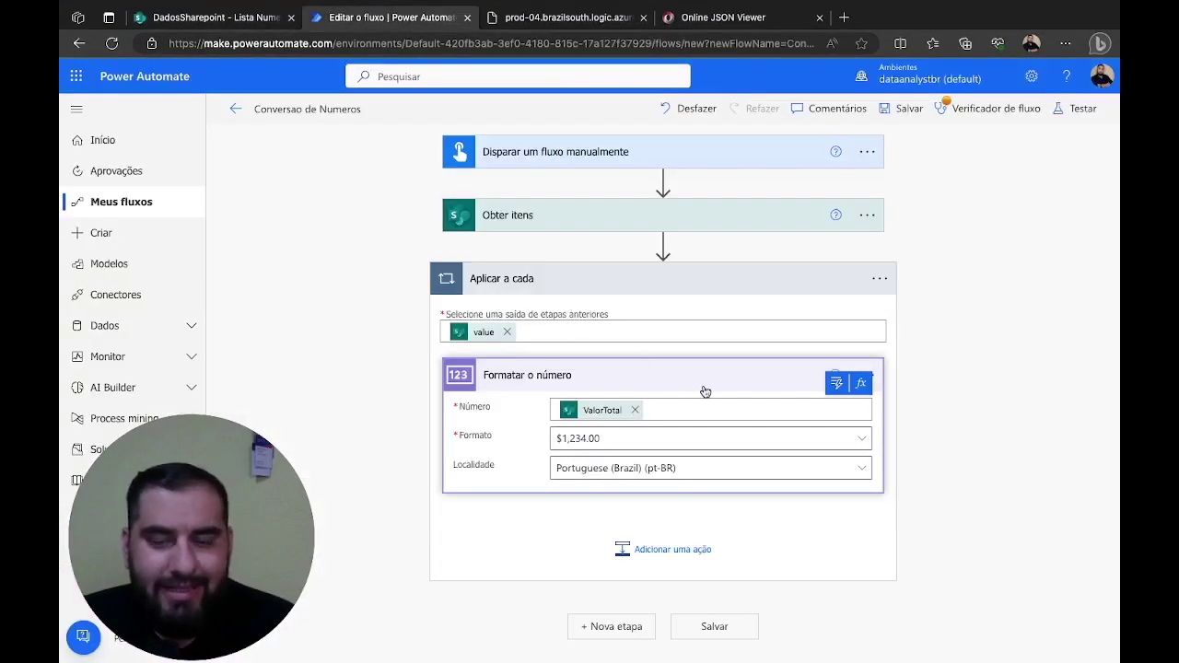
{"action": "left_click", "coordinate": [666, 542]}
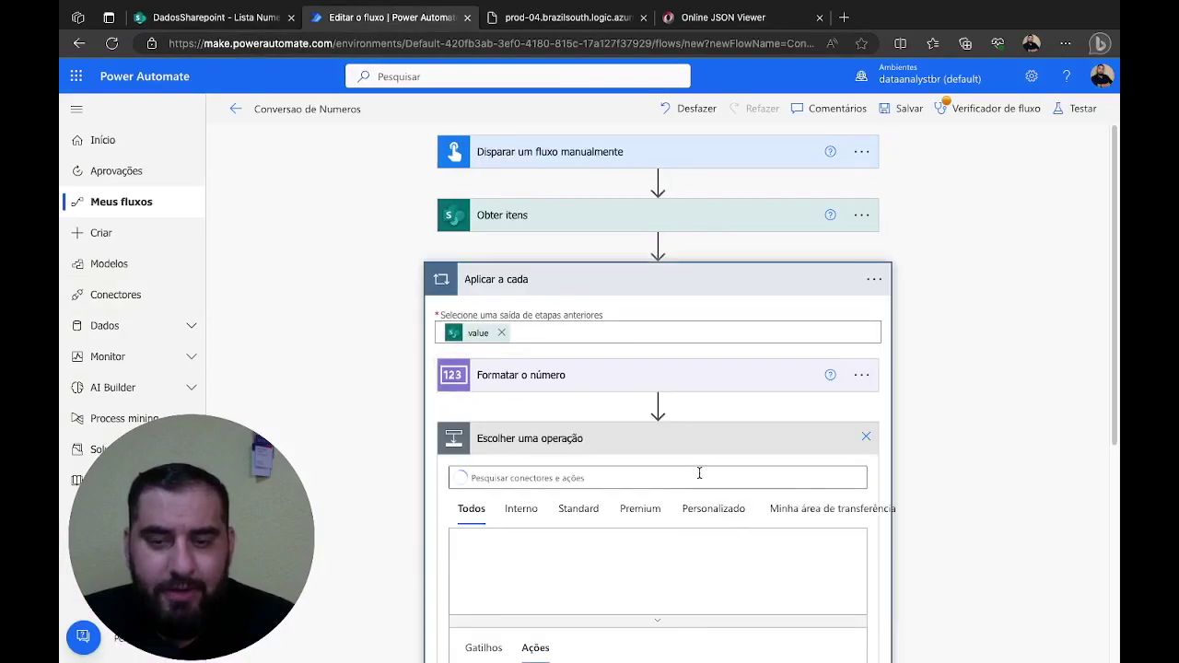
{"action": "left_click", "coordinate": [520, 509]}
{"action": "left_click", "coordinate": [706, 556]}
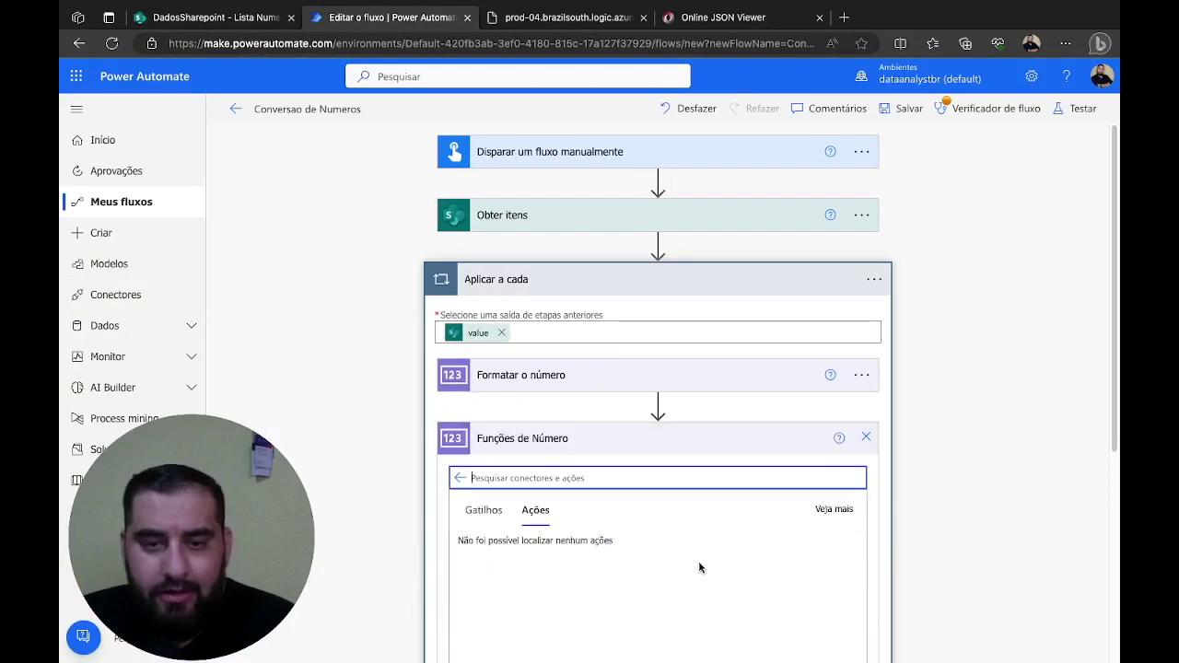
{"action": "left_click", "coordinate": [531, 547]}
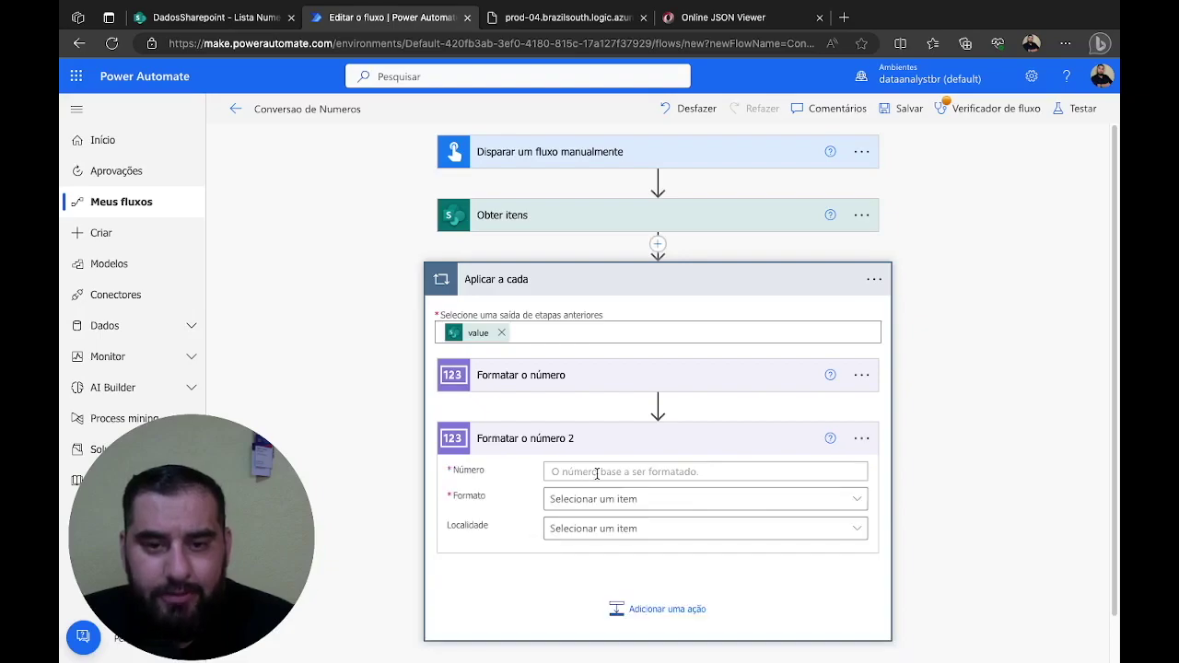
Configure Formatar o número 2 with ValorTotal2 as the number, format $1,234.00 and locale Portuguese (Brazil) (pt-BR).
{"action": "left_click", "coordinate": [825, 451]}
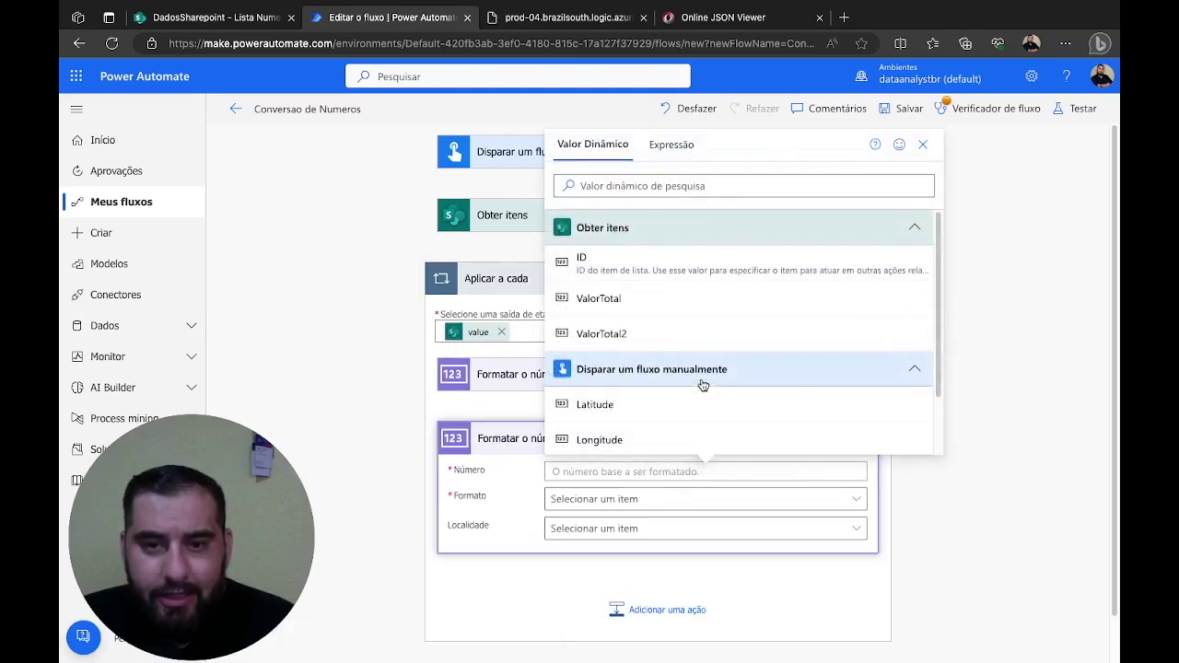
{"action": "left_click", "coordinate": [669, 331]}
{"action": "left_click", "coordinate": [669, 501]}
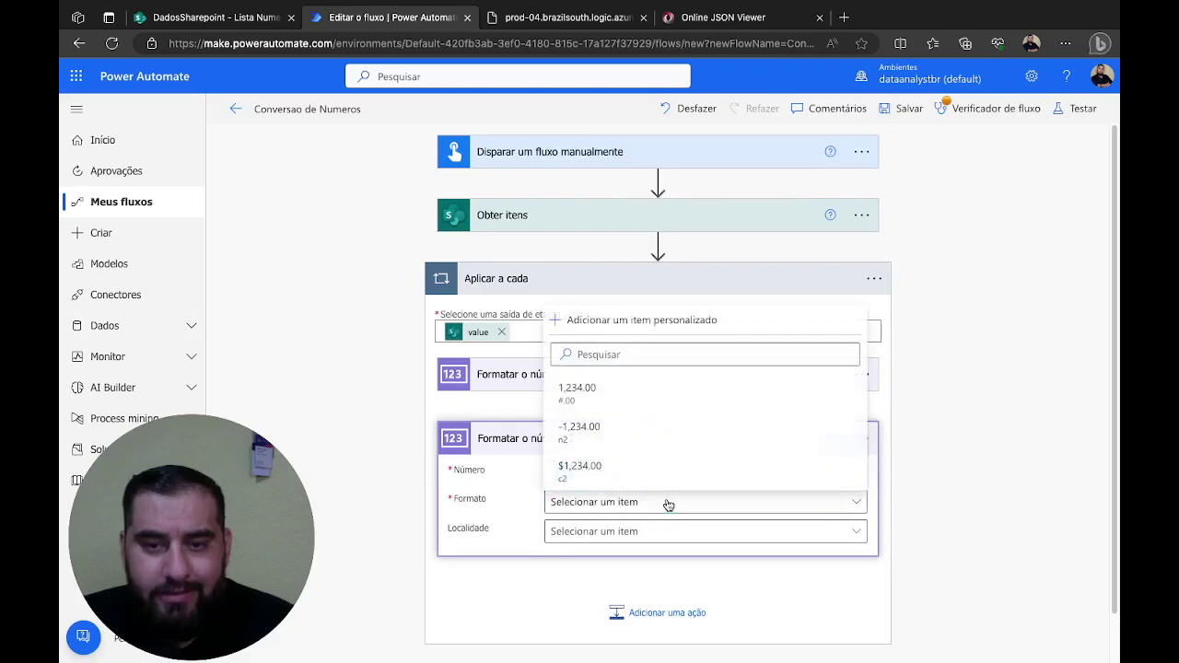
{"action": "left_click", "coordinate": [632, 474]}
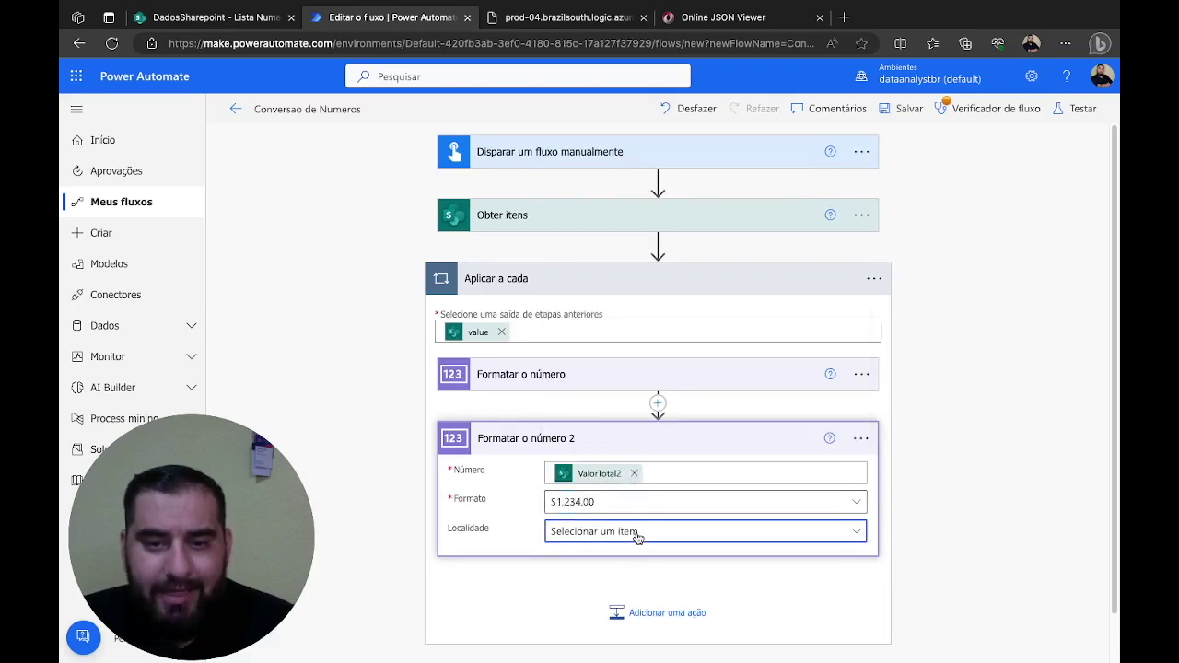
{"action": "left_click", "coordinate": [632, 532]}
{"action": "left_click", "coordinate": [645, 282]}
{"action": "type", "text": "bras"}
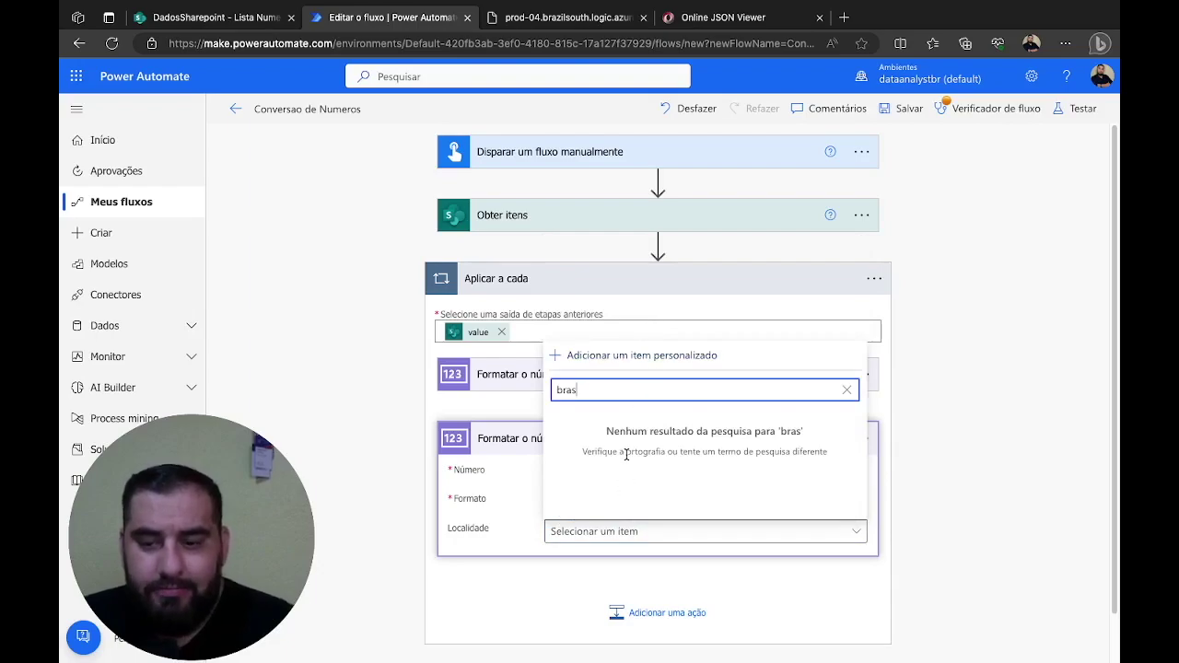
{"action": "key", "text": "BackSpace"}
{"action": "left_click", "coordinate": [627, 490]}
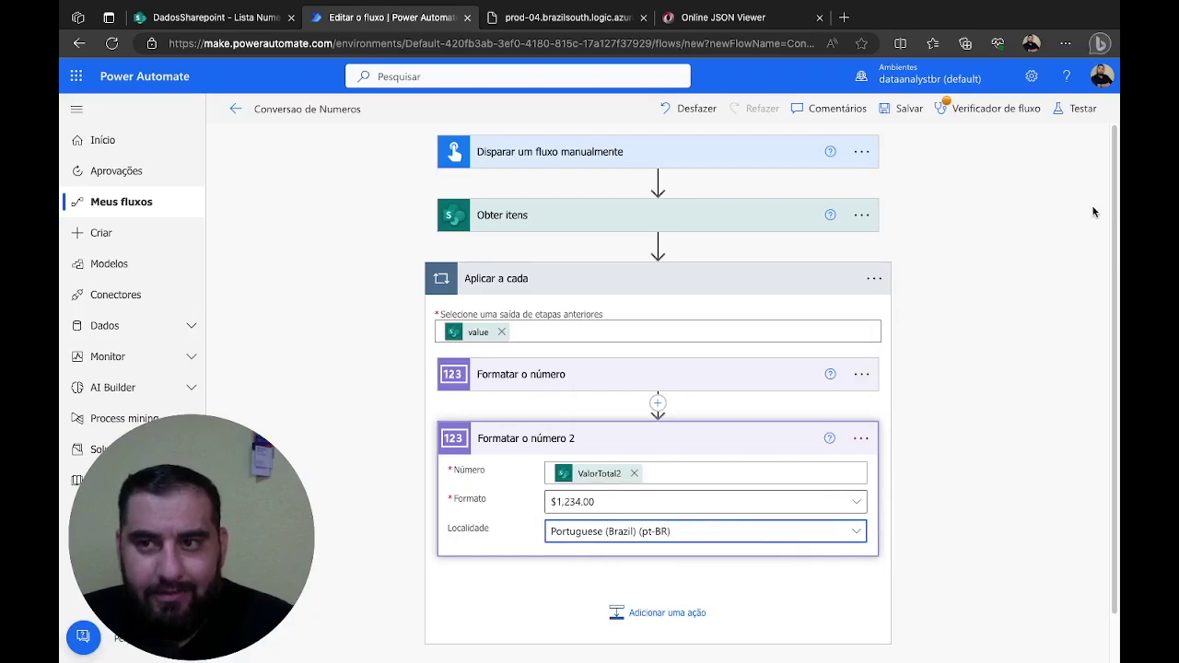
Save the Conversao de Numeros flow and run it as a manual test.
{"action": "left_click", "coordinate": [1079, 111]}
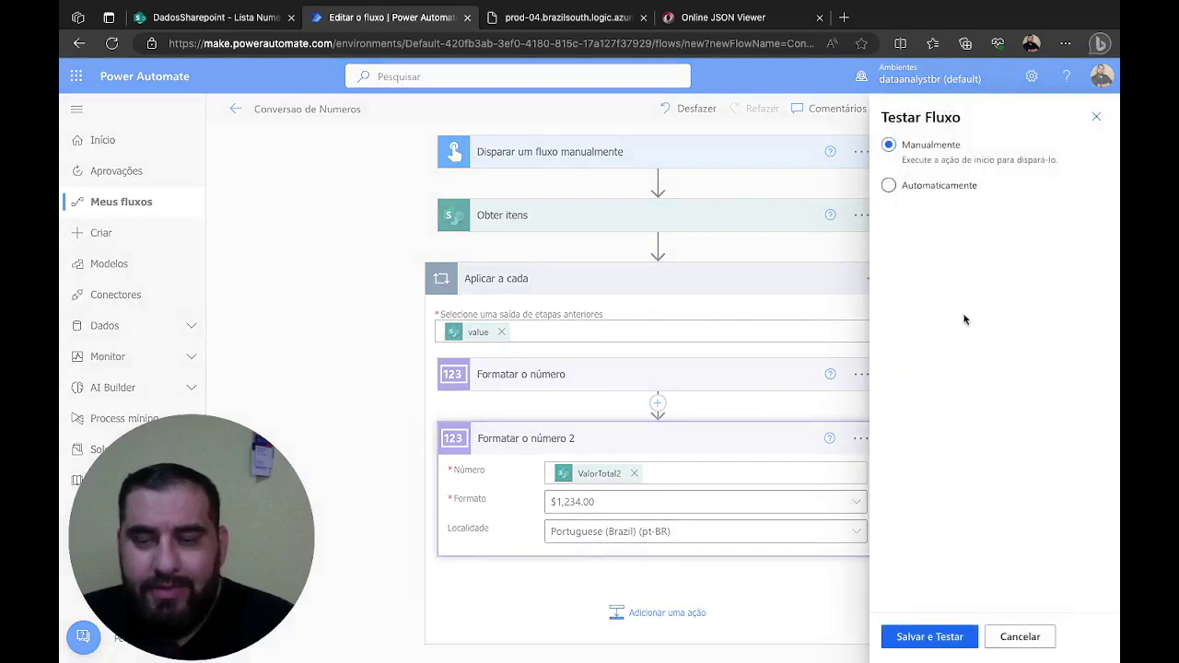
{"action": "left_click", "coordinate": [918, 639]}
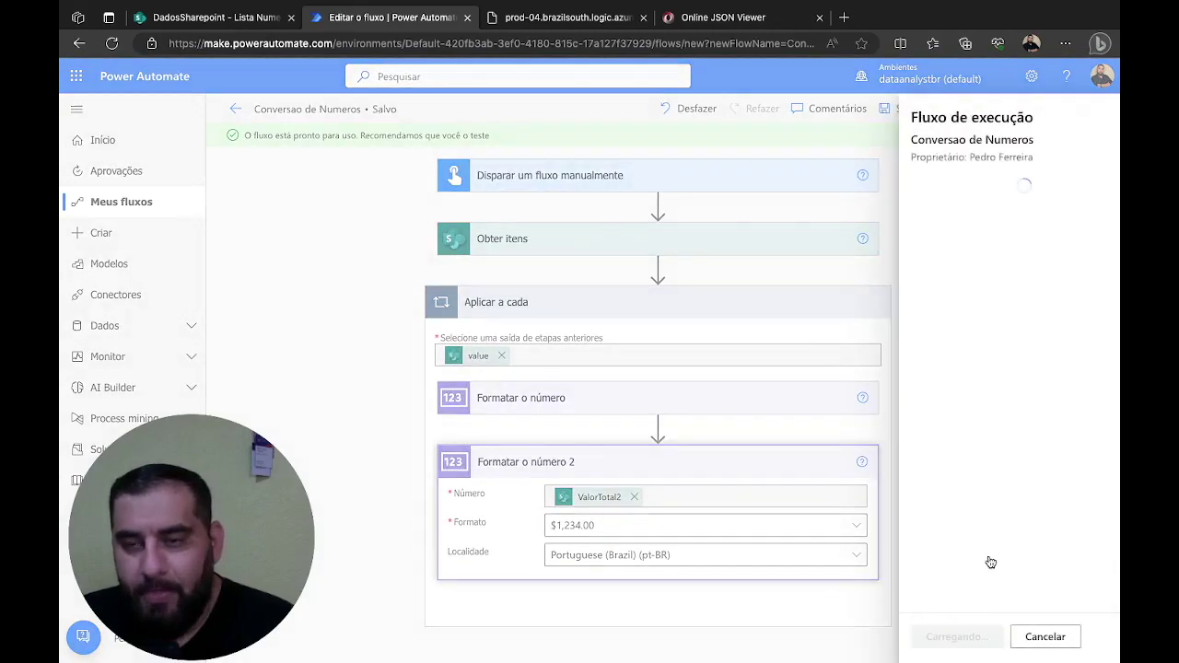
{"action": "left_click", "coordinate": [1097, 120]}
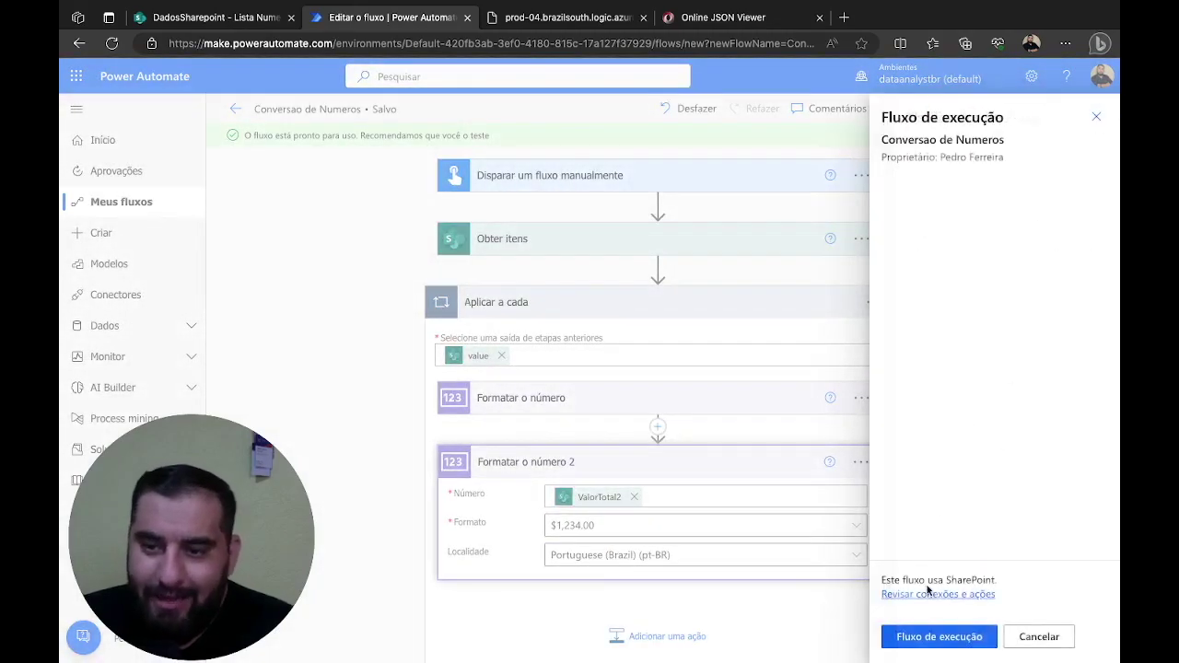
{"action": "left_click", "coordinate": [911, 638]}
{"action": "left_click", "coordinate": [912, 638]}
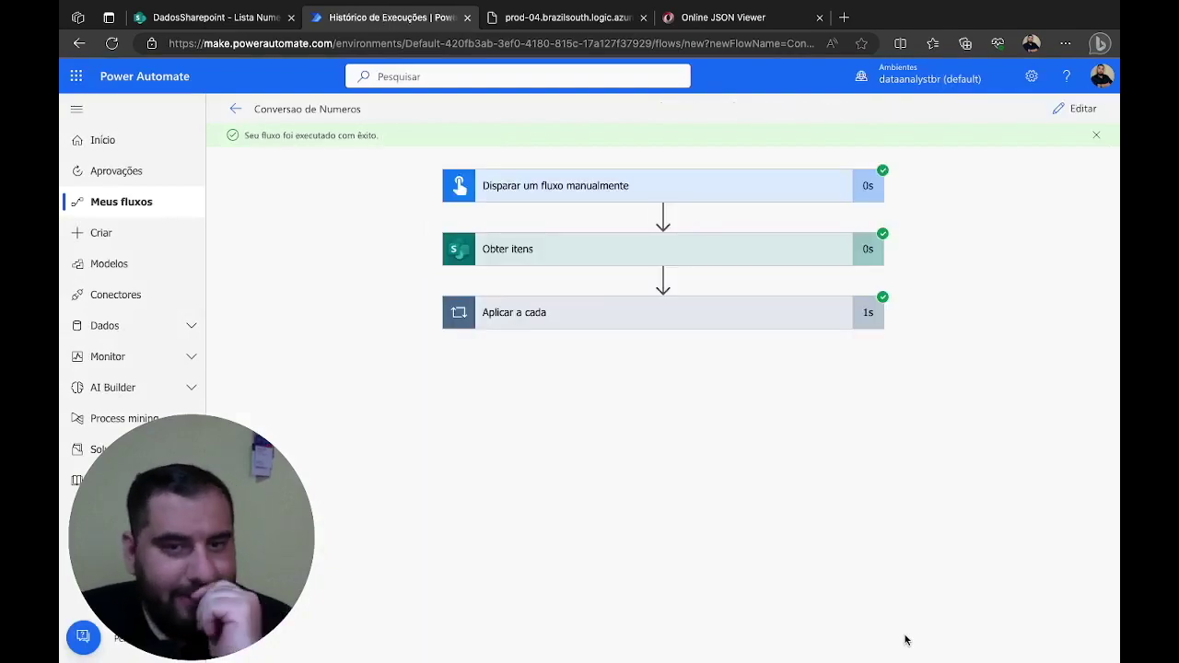
Expand Aplicar a cada in the run results and compare the first iteration's input and formatted numbers in both Formatar o número actions.
{"action": "left_click", "coordinate": [695, 311]}
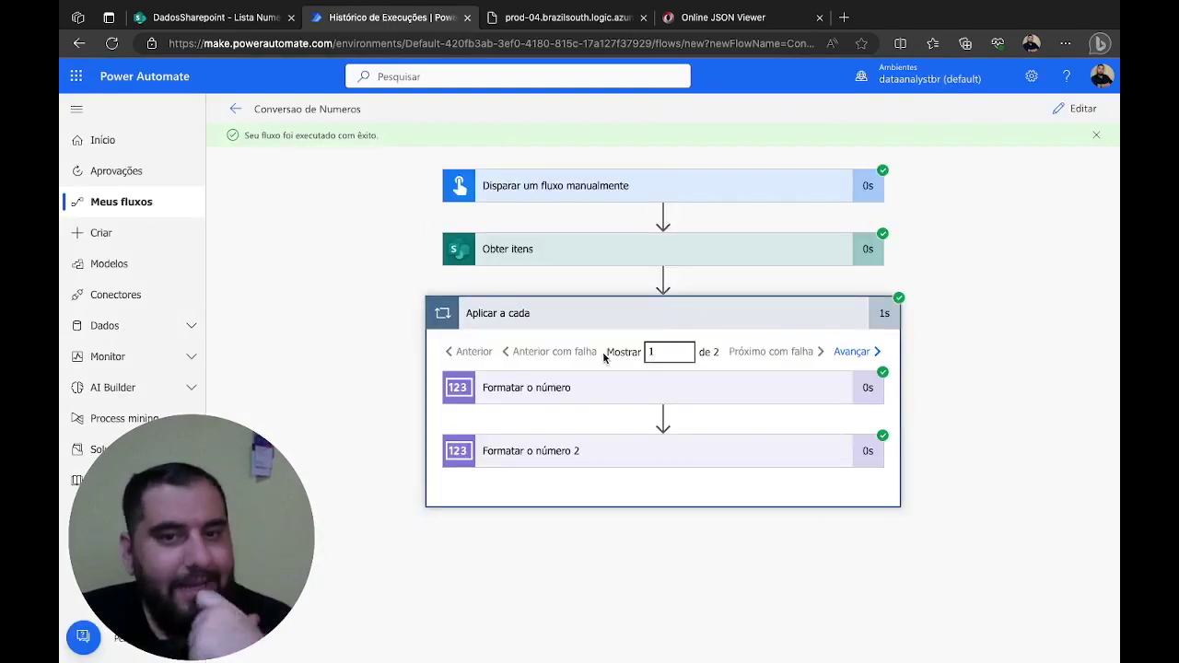
{"action": "left_click", "coordinate": [570, 460]}
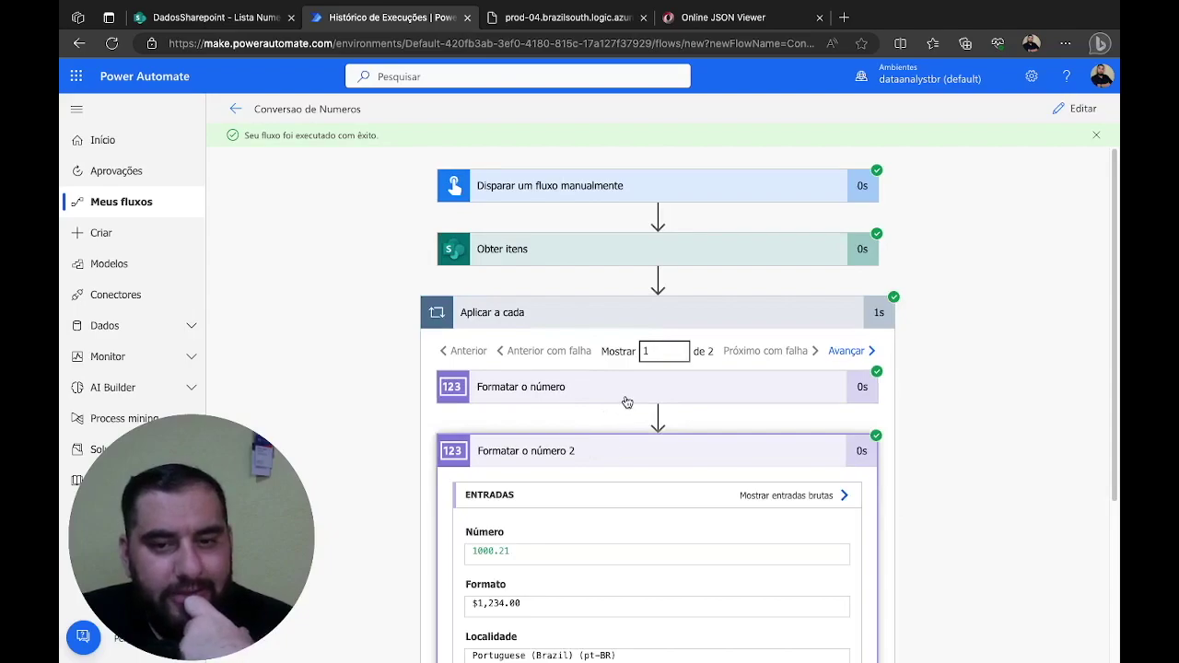
{"action": "left_click", "coordinate": [624, 399]}
{"action": "scroll", "coordinate": [558, 433], "scroll_direction": "down", "scroll_amount": 5}
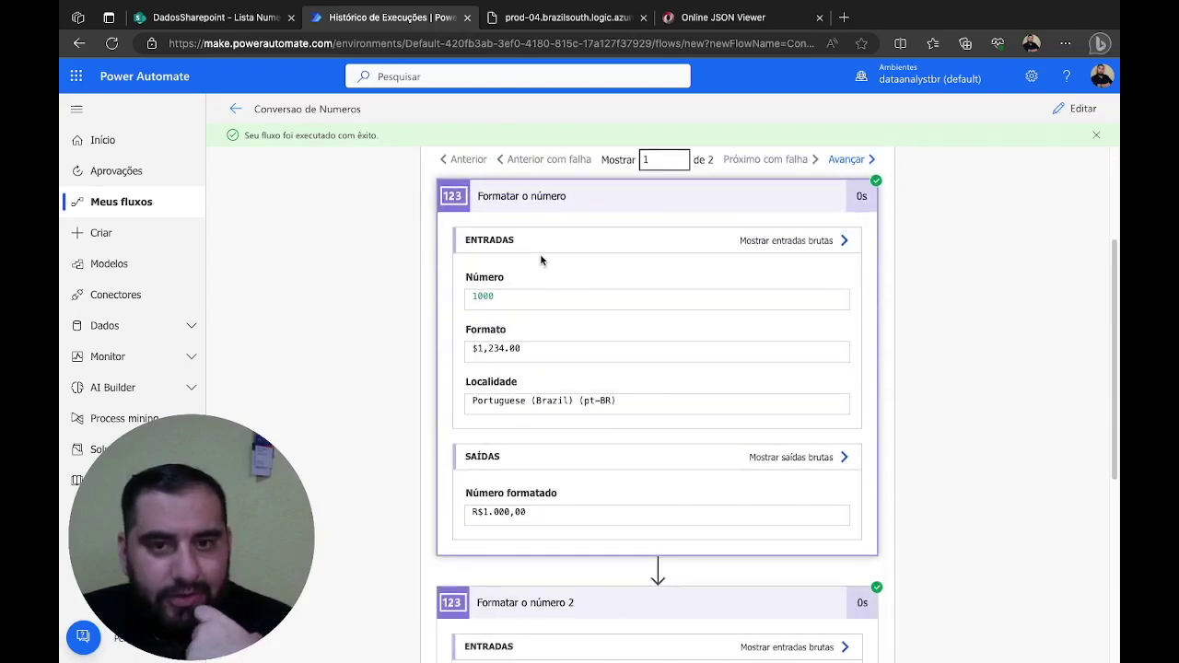
{"action": "scroll", "coordinate": [569, 261], "scroll_direction": "down", "scroll_amount": 1}
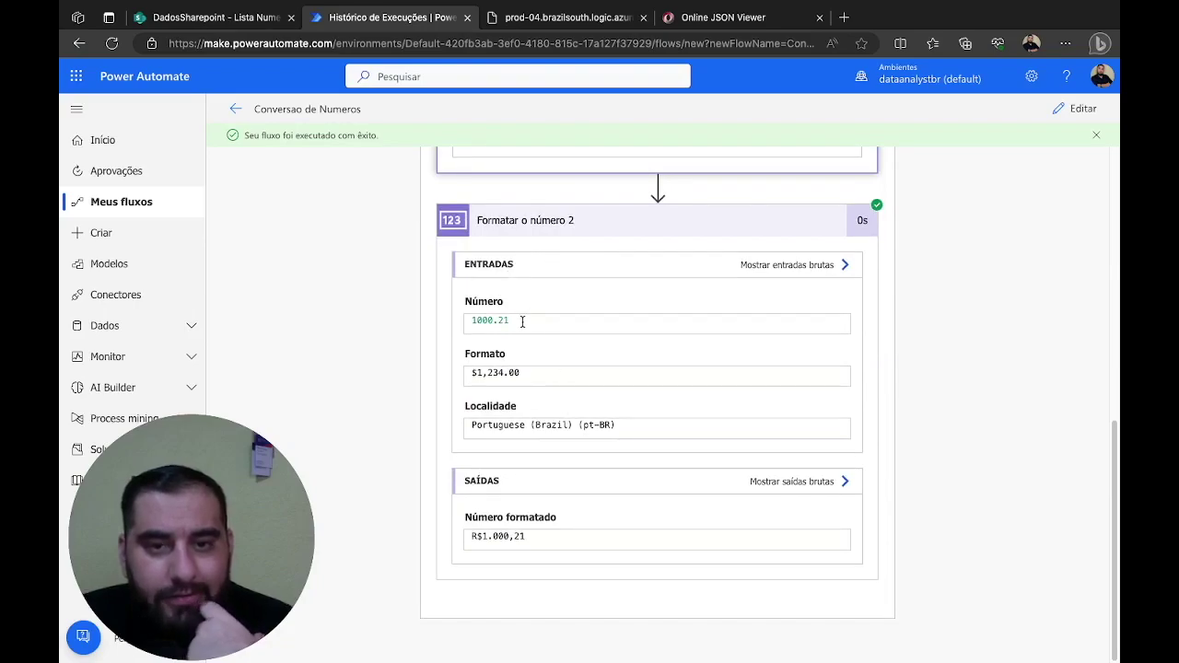
{"action": "left_click_drag", "start_coordinate": [521, 320], "coordinate": [476, 320]}
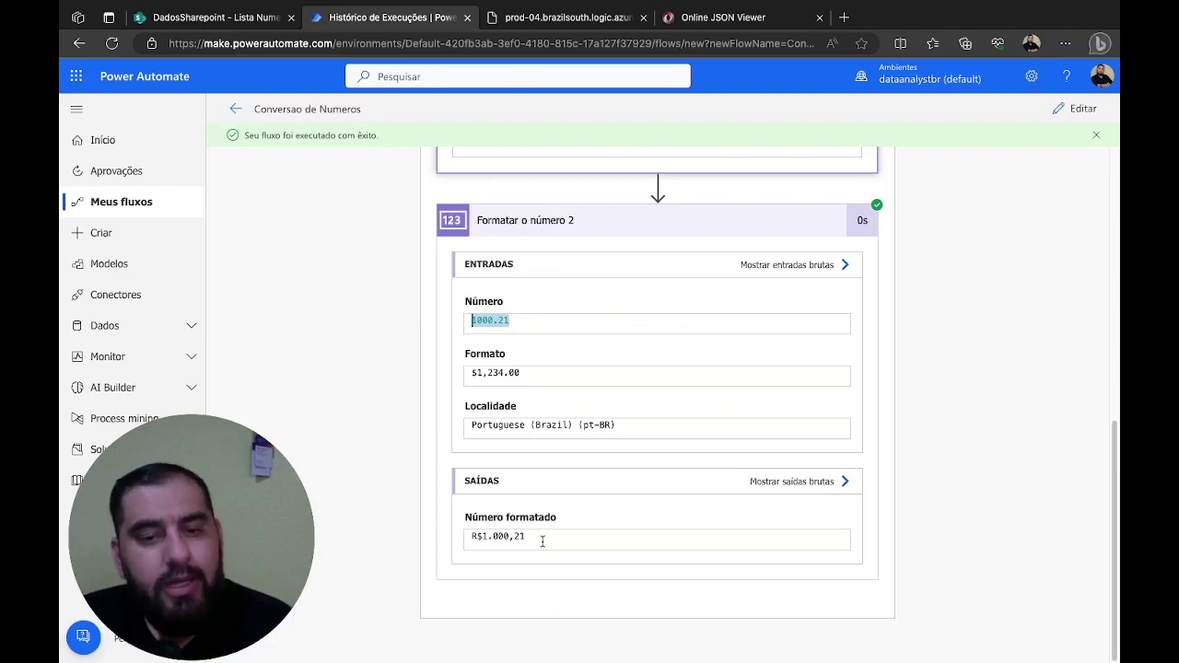
{"action": "left_click_drag", "start_coordinate": [542, 541], "coordinate": [435, 537]}
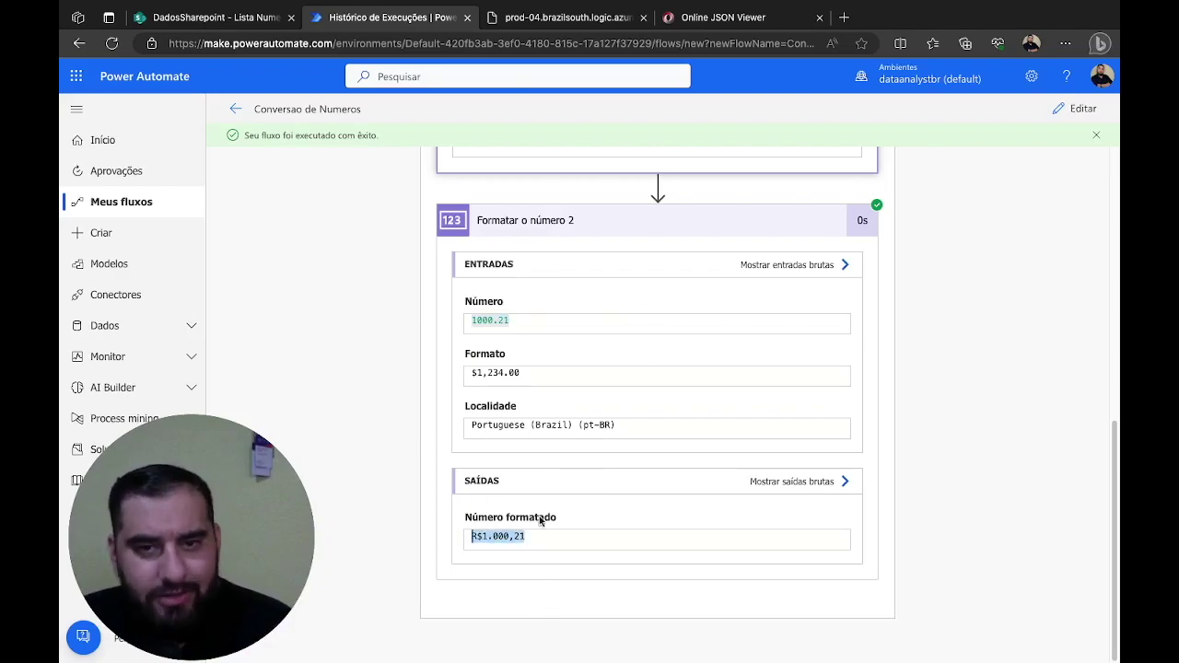
Reopen the flow for editing and run another manual test without changing its actions.
{"action": "left_click", "coordinate": [1078, 108]}
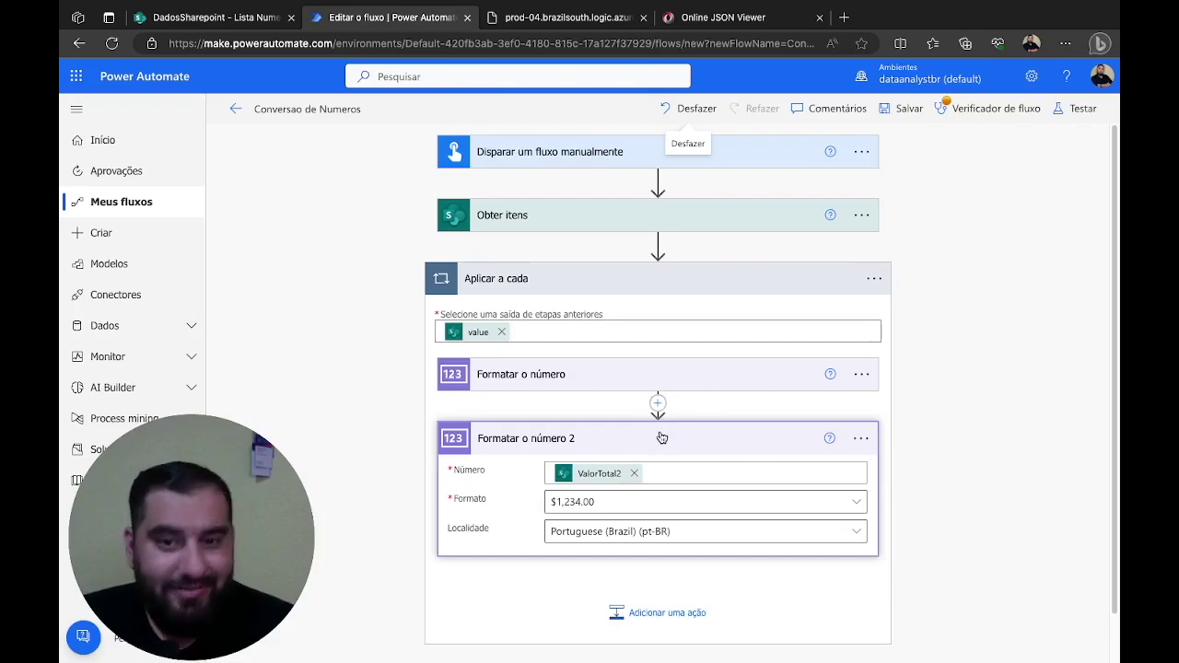
{"action": "left_click", "coordinate": [1075, 108]}
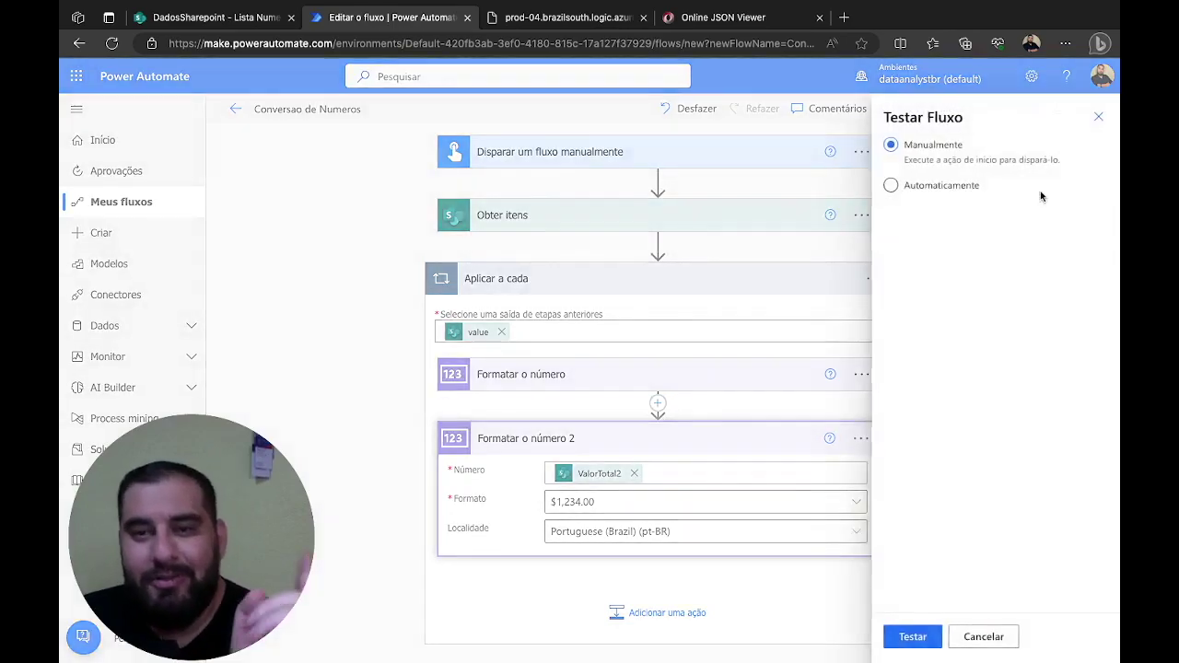
{"action": "left_click", "coordinate": [895, 630]}
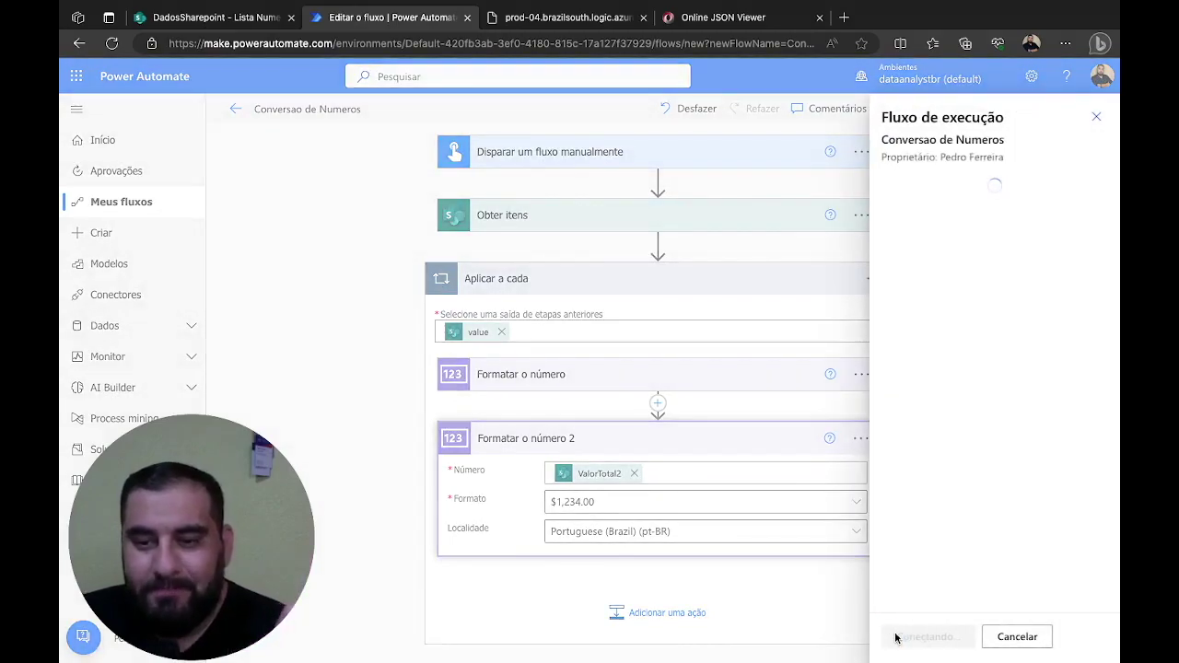
{"action": "left_click", "coordinate": [894, 636]}
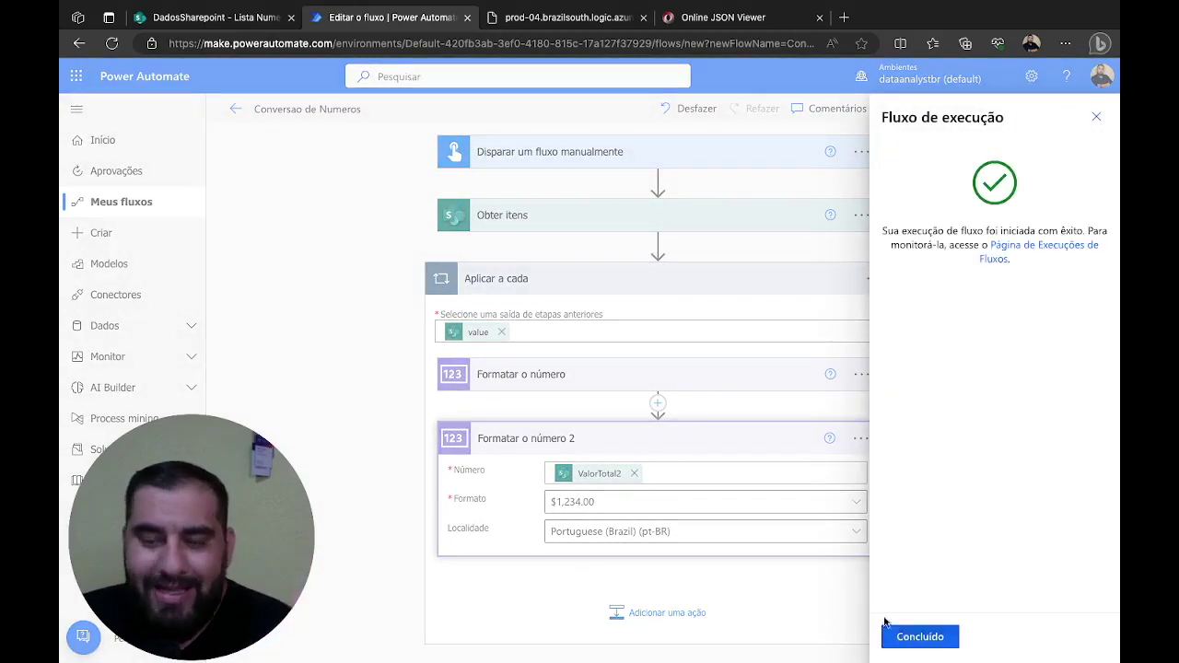
{"action": "left_click", "coordinate": [934, 636]}
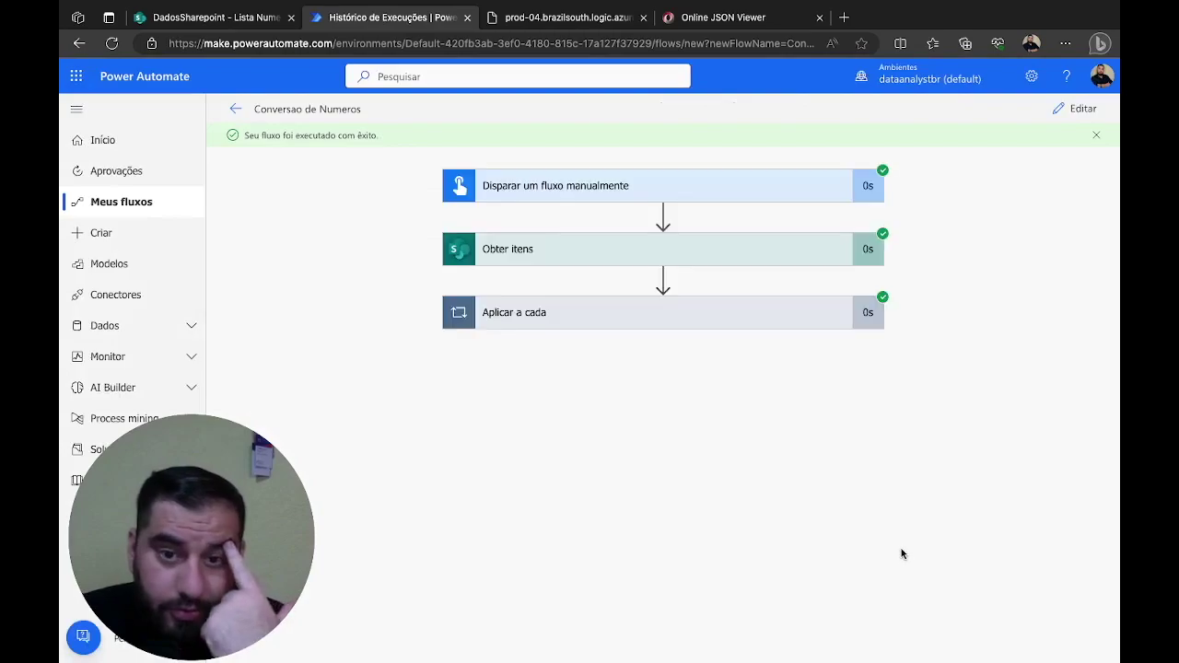
Show the raw inputs of the first iteration's Formatar o número action and examine its format and locale codes.
{"action": "left_click", "coordinate": [718, 317]}
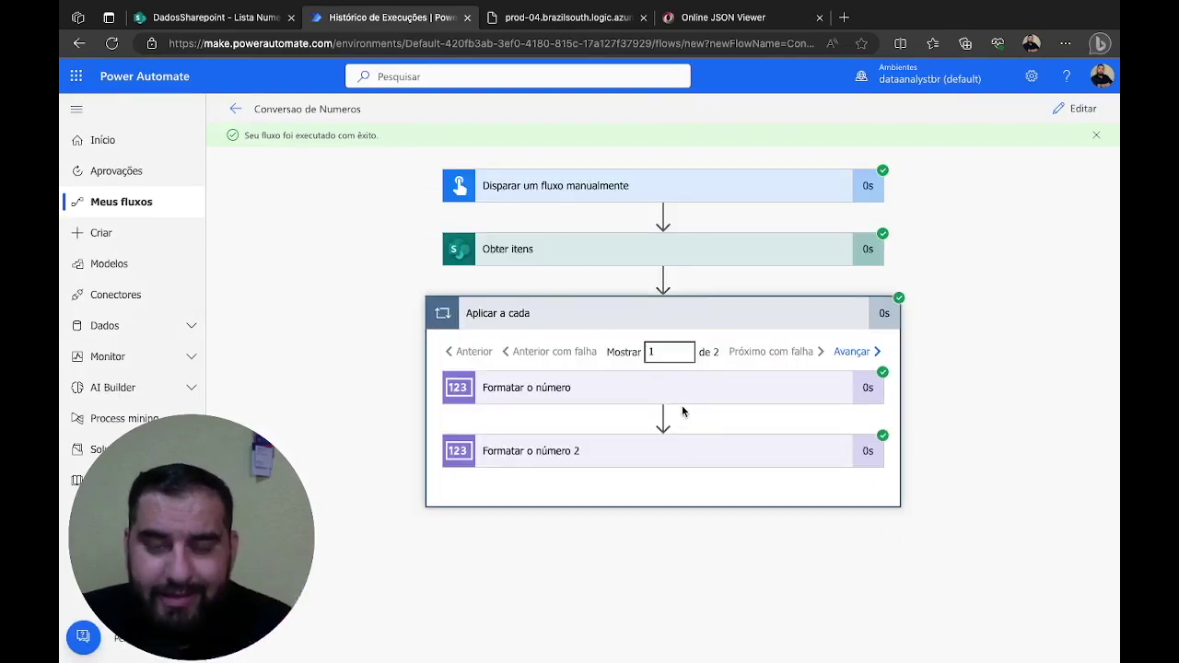
{"action": "left_click", "coordinate": [687, 397]}
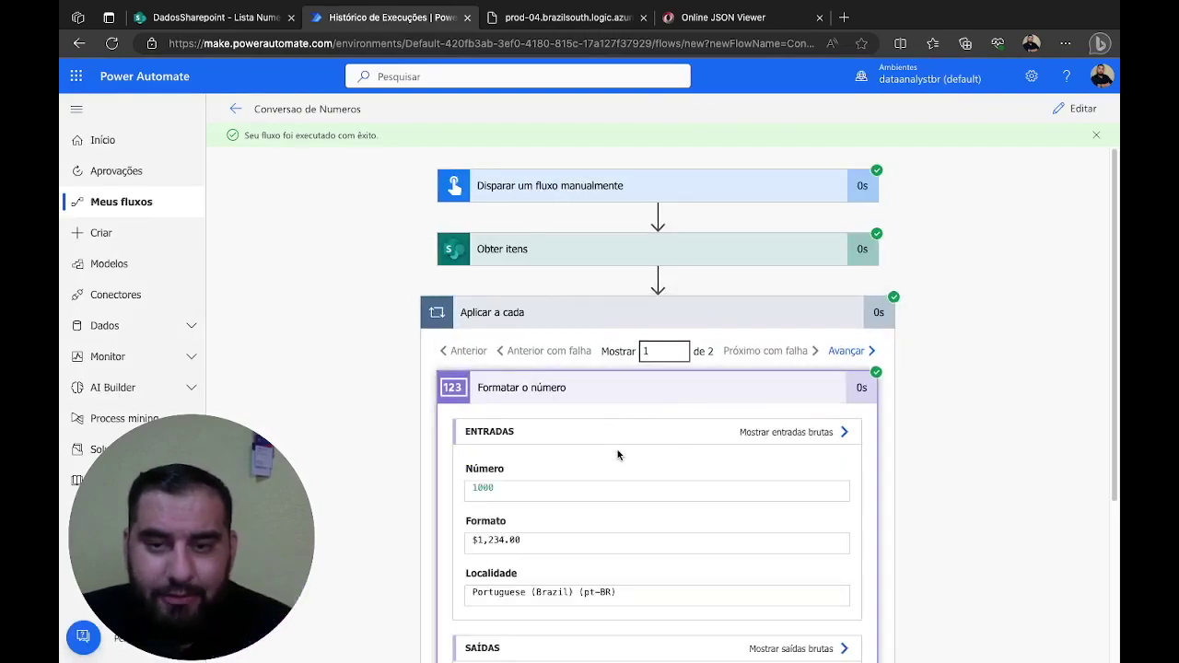
{"action": "scroll", "coordinate": [617, 454], "scroll_direction": "down", "scroll_amount": 2}
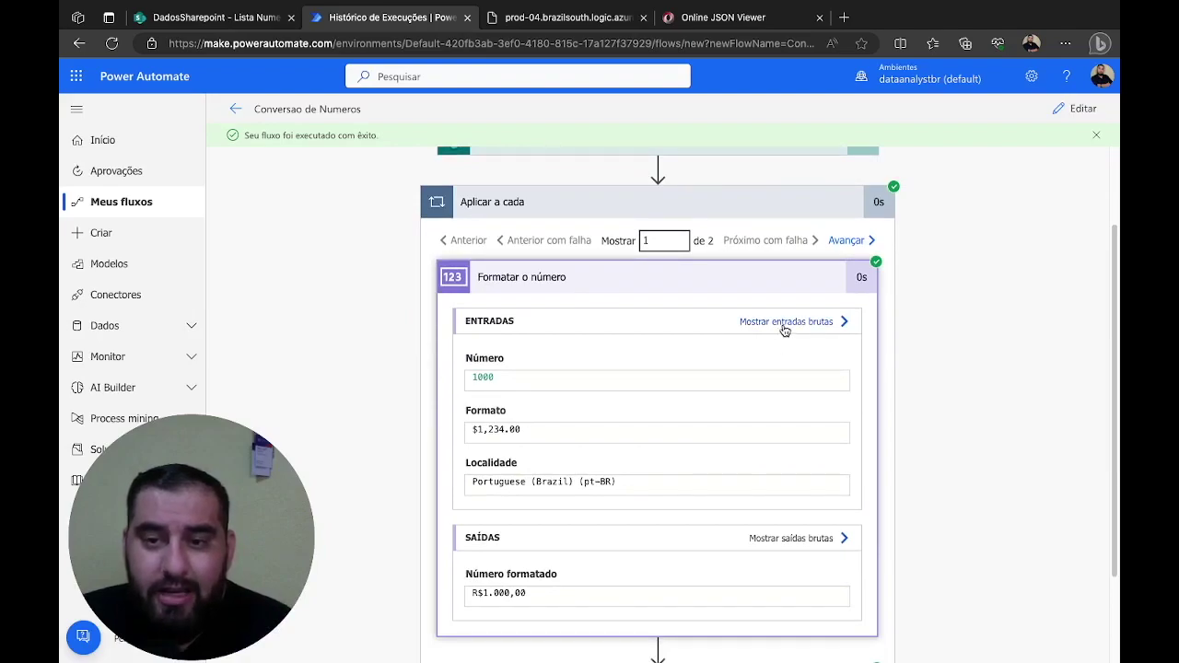
{"action": "left_click", "coordinate": [784, 324]}
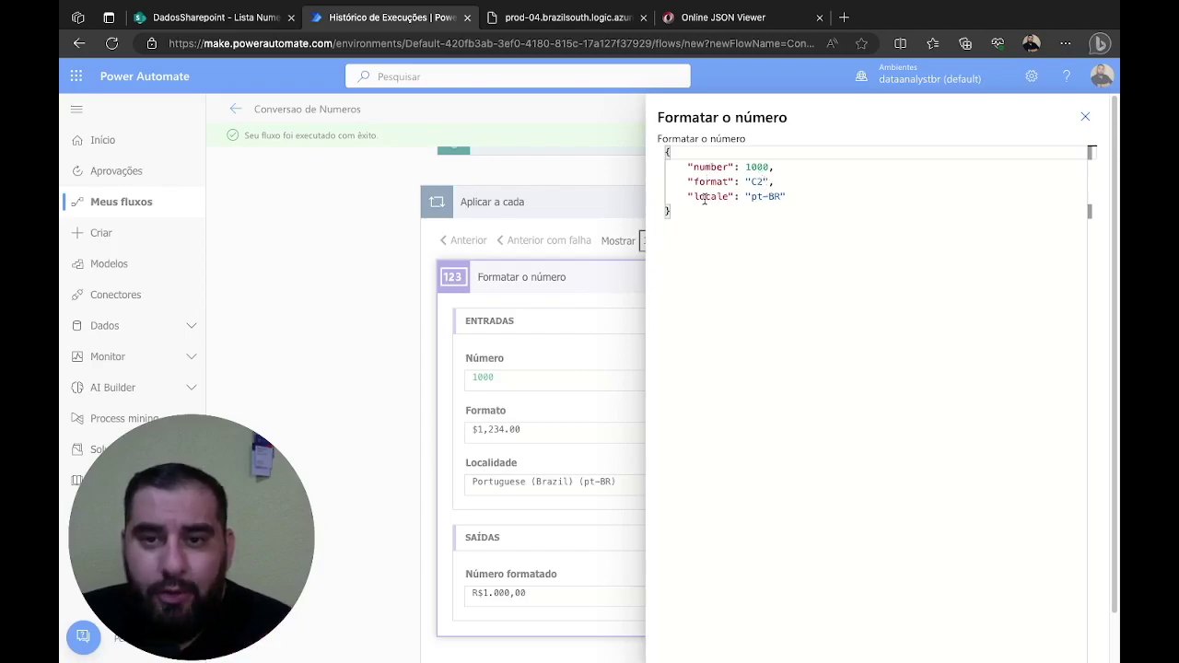
{"action": "left_click_drag", "start_coordinate": [751, 196], "coordinate": [767, 197]}
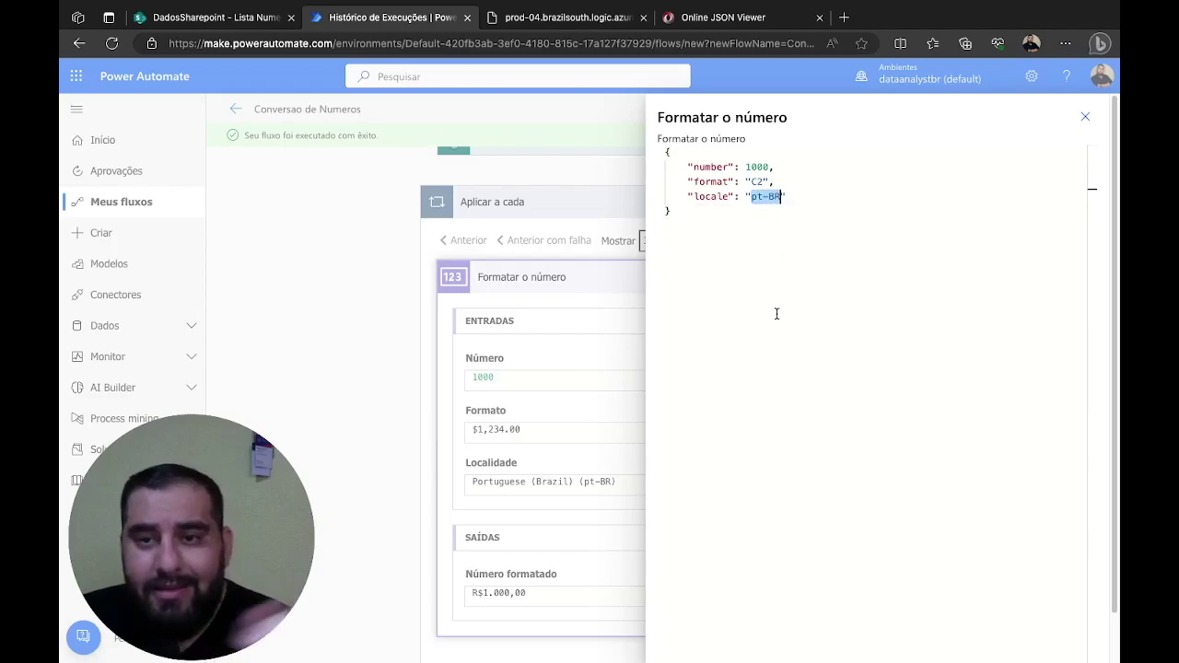
Search the web for "app logic functions" in a new browser tab.
{"action": "left_click", "coordinate": [843, 17]}
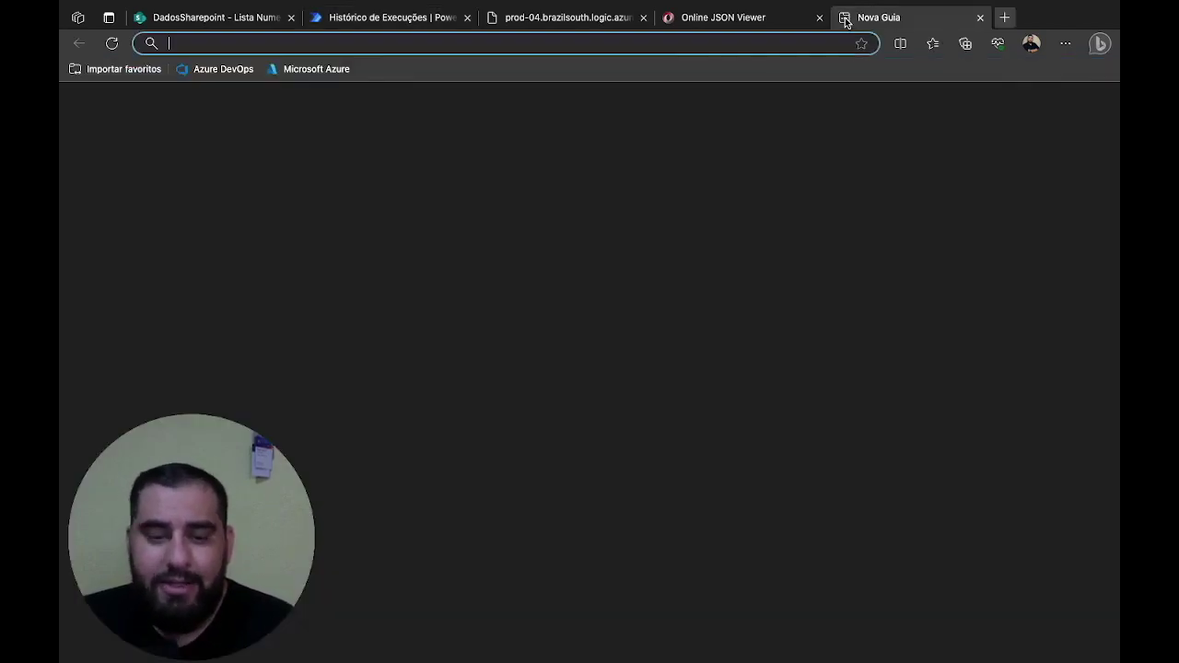
{"action": "type", "text": "app lof"}
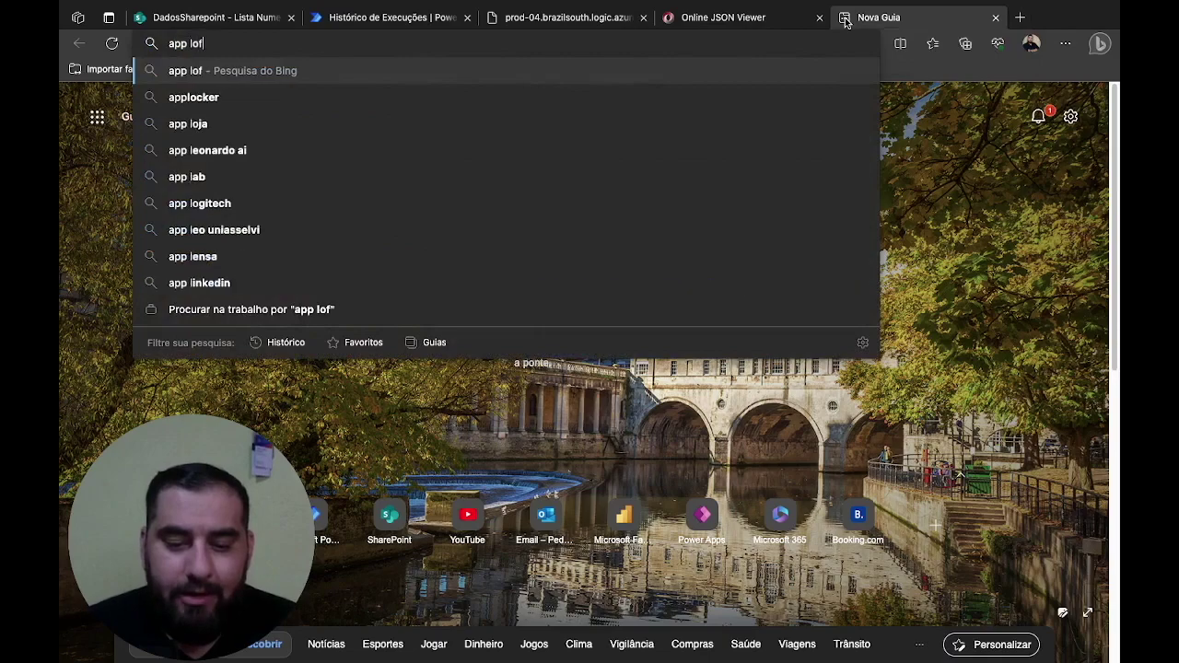
{"action": "key", "text": "BackSpace"}
{"action": "type", "text": "gic "}
{"action": "type", "text": "functions"}
{"action": "key", "text": "Return"}
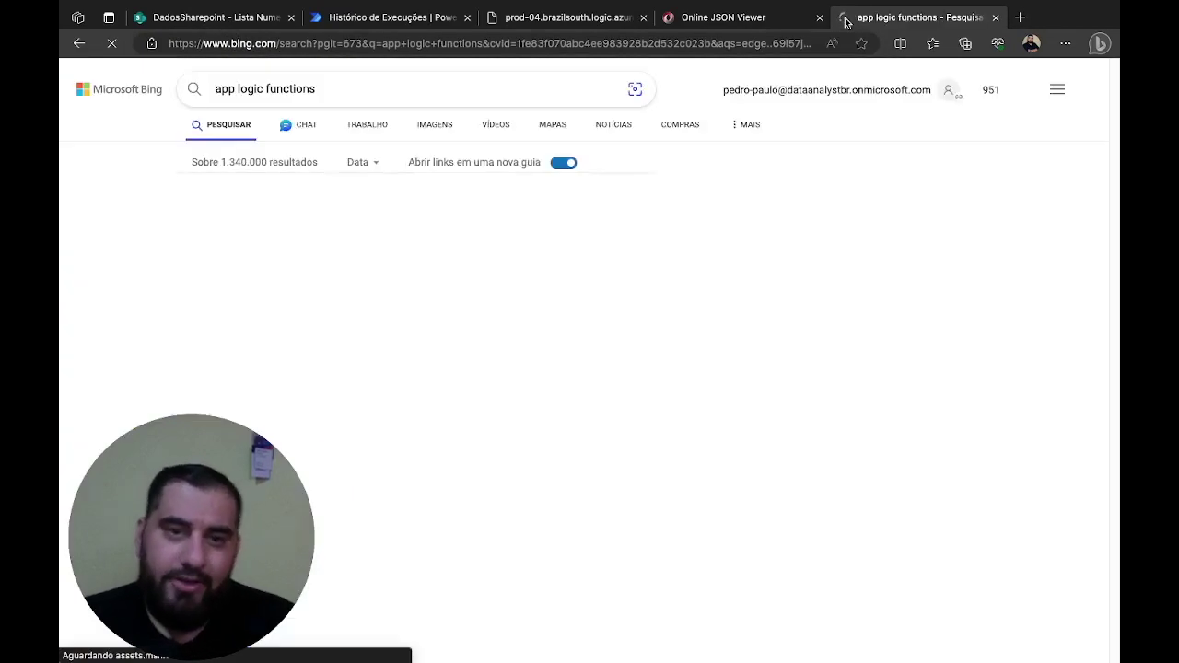
Open the Microsoft Learn overview of Azure Logic Apps from the search results and skim its sections.
{"action": "scroll", "coordinate": [586, 318], "scroll_direction": "down", "scroll_amount": 2}
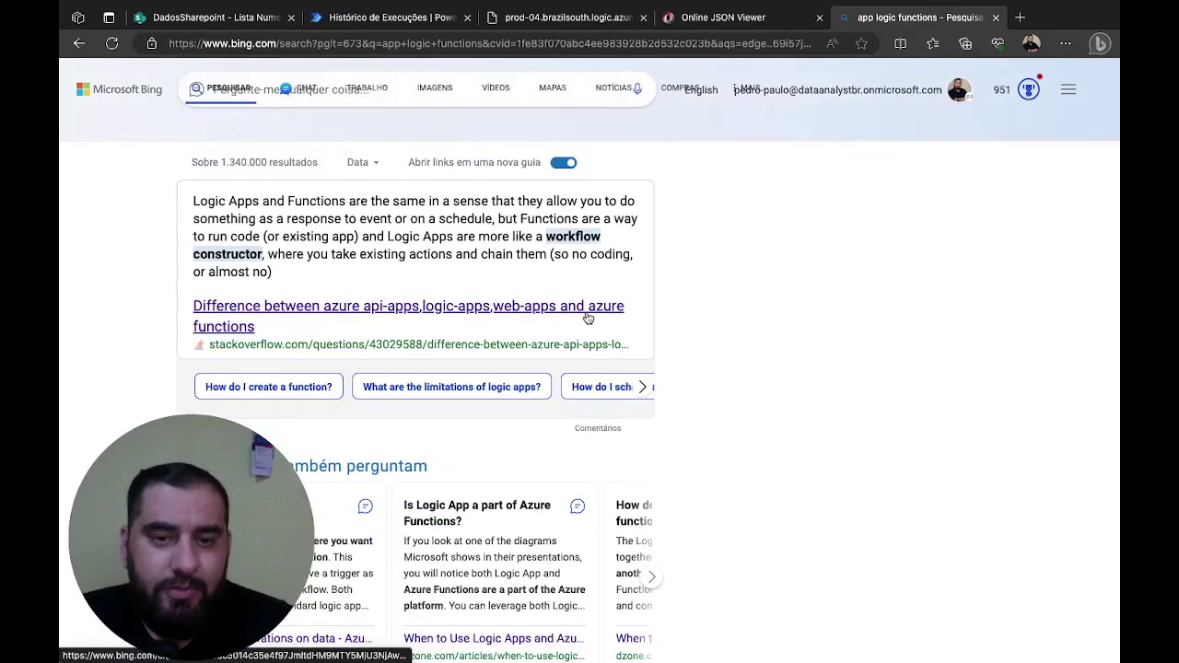
{"action": "scroll", "coordinate": [587, 318], "scroll_direction": "up", "scroll_amount": 3}
{"action": "scroll", "coordinate": [685, 389], "scroll_direction": "down", "scroll_amount": 3}
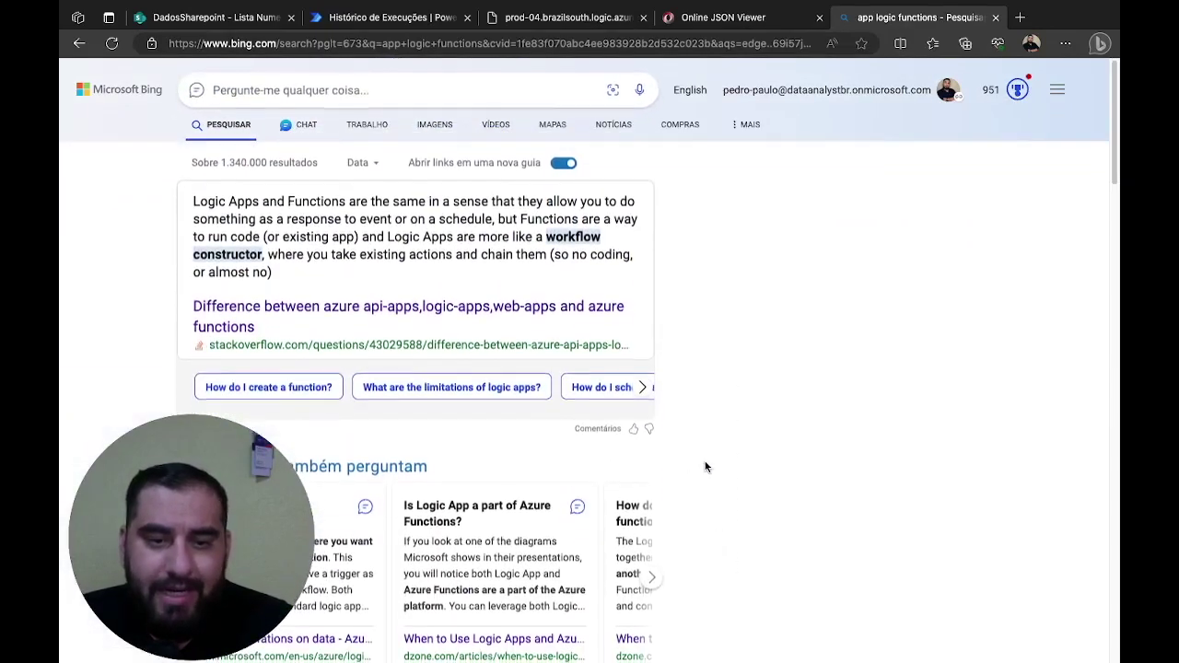
{"action": "scroll", "coordinate": [706, 467], "scroll_direction": "down", "scroll_amount": 3}
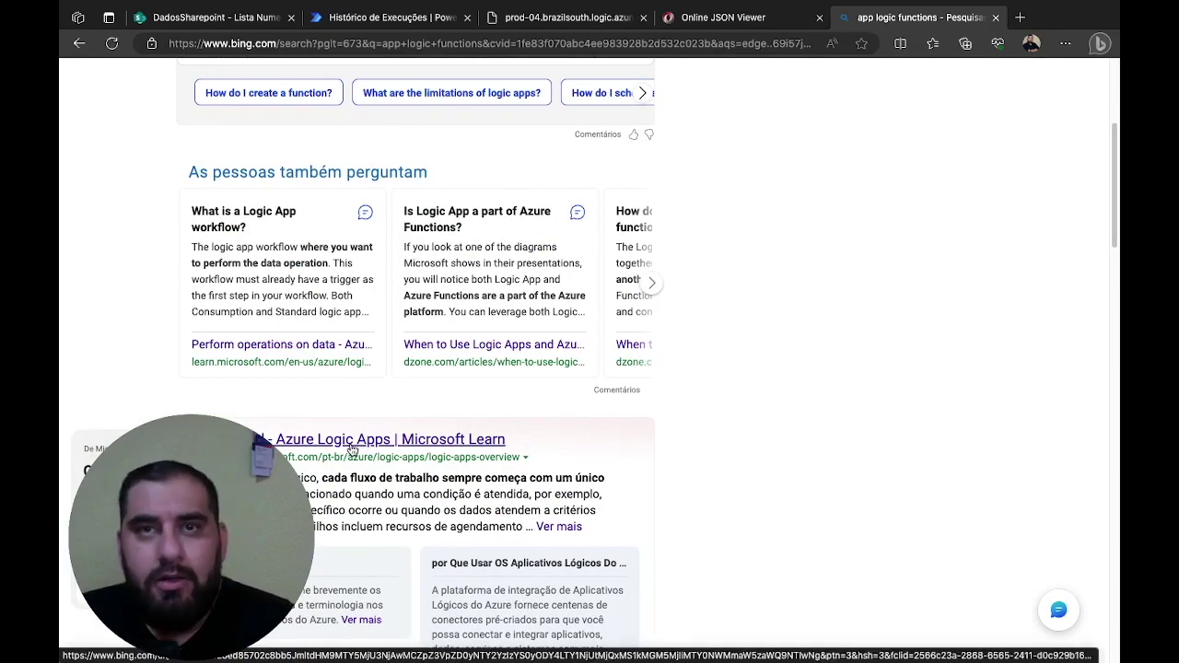
{"action": "left_click", "coordinate": [351, 449]}
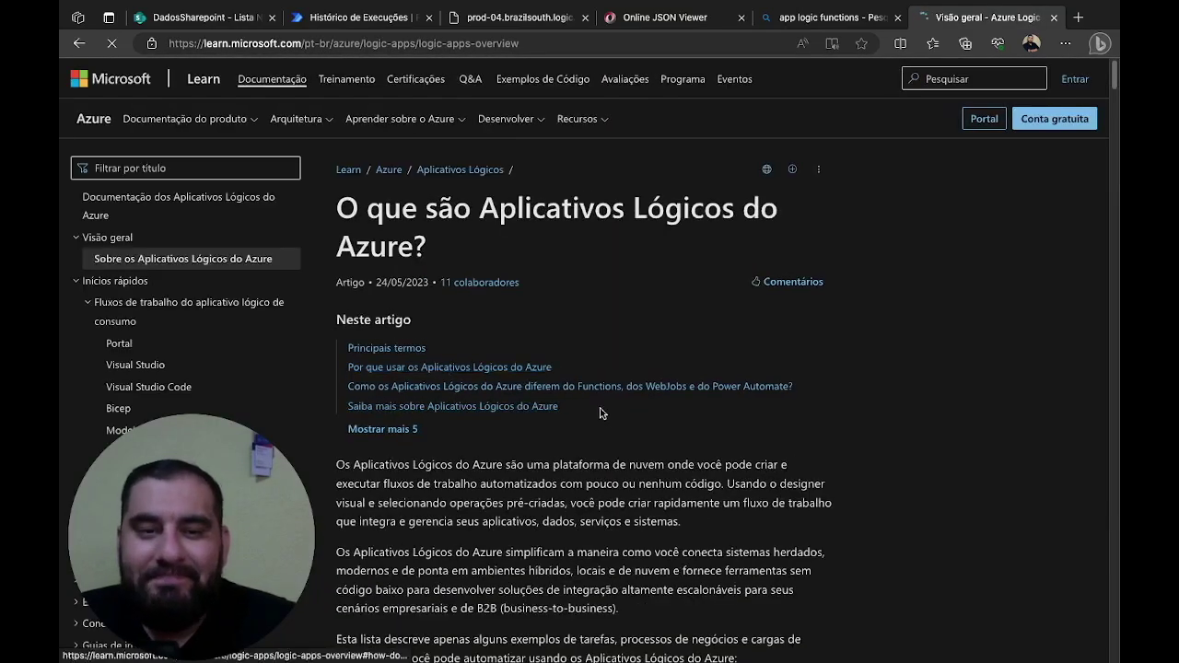
{"action": "scroll", "coordinate": [610, 418], "scroll_direction": "down", "scroll_amount": 10}
{"action": "scroll", "coordinate": [610, 418], "scroll_direction": "down", "scroll_amount": 10}
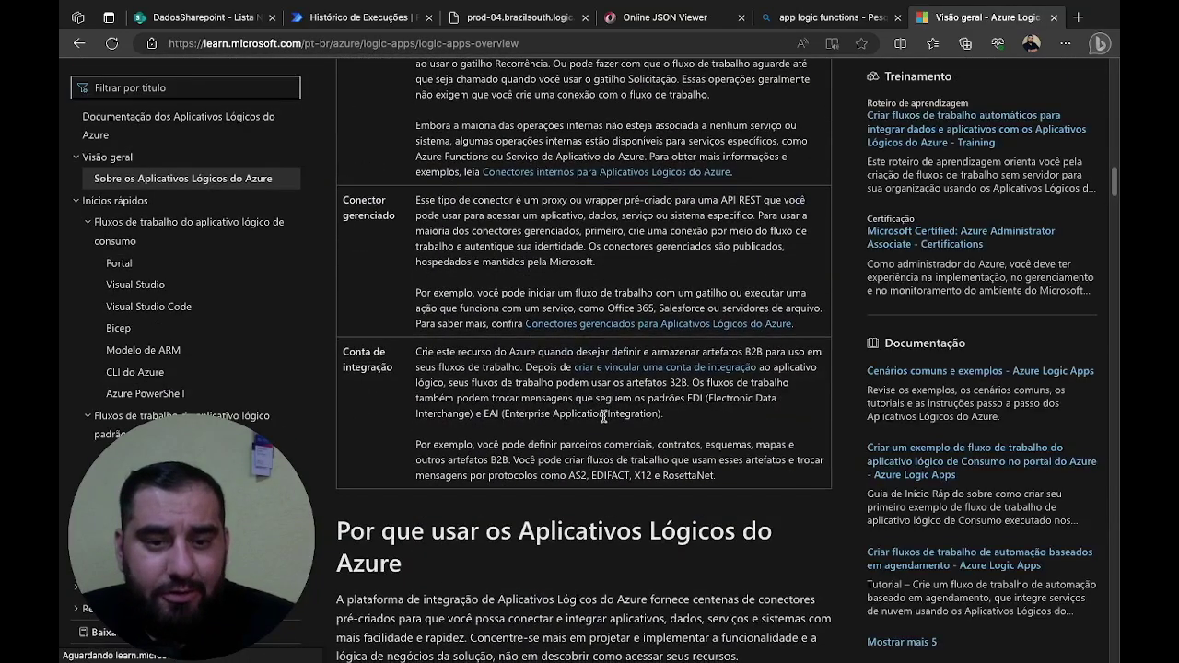
{"action": "scroll", "coordinate": [600, 419], "scroll_direction": "down", "scroll_amount": 5}
{"action": "scroll", "coordinate": [600, 419], "scroll_direction": "down", "scroll_amount": 5}
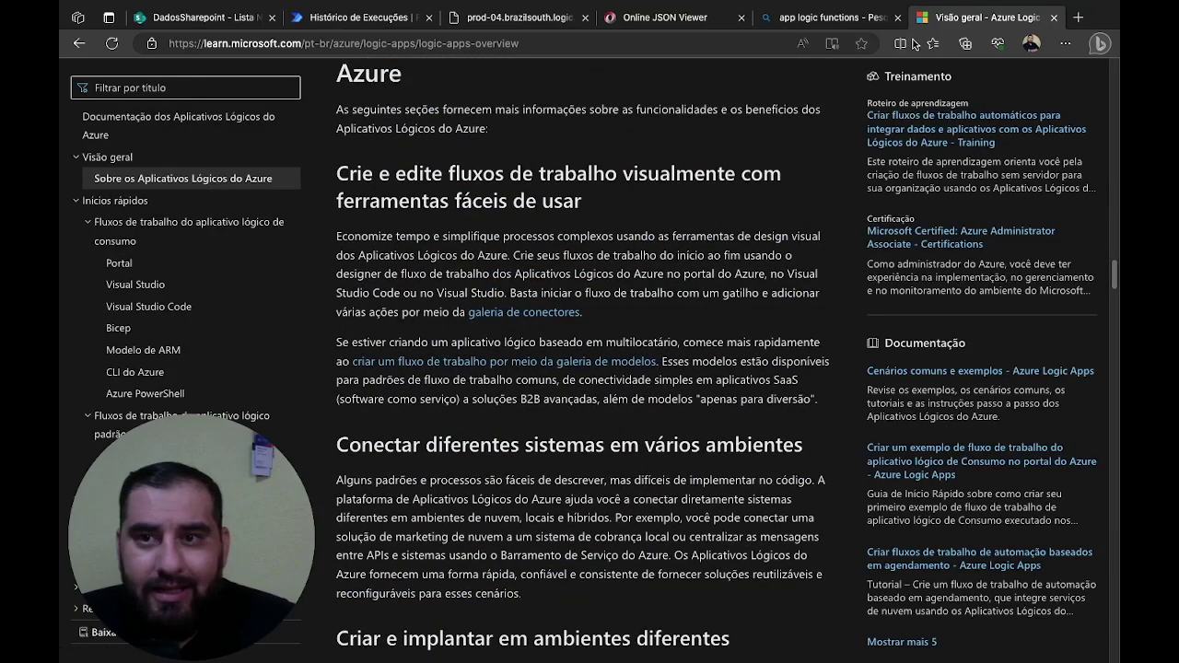
Return to the search results and open the Azure Logic Apps reference guide for expression functions.
{"action": "left_click", "coordinate": [870, 17]}
{"action": "scroll", "coordinate": [621, 377], "scroll_direction": "down", "scroll_amount": 2}
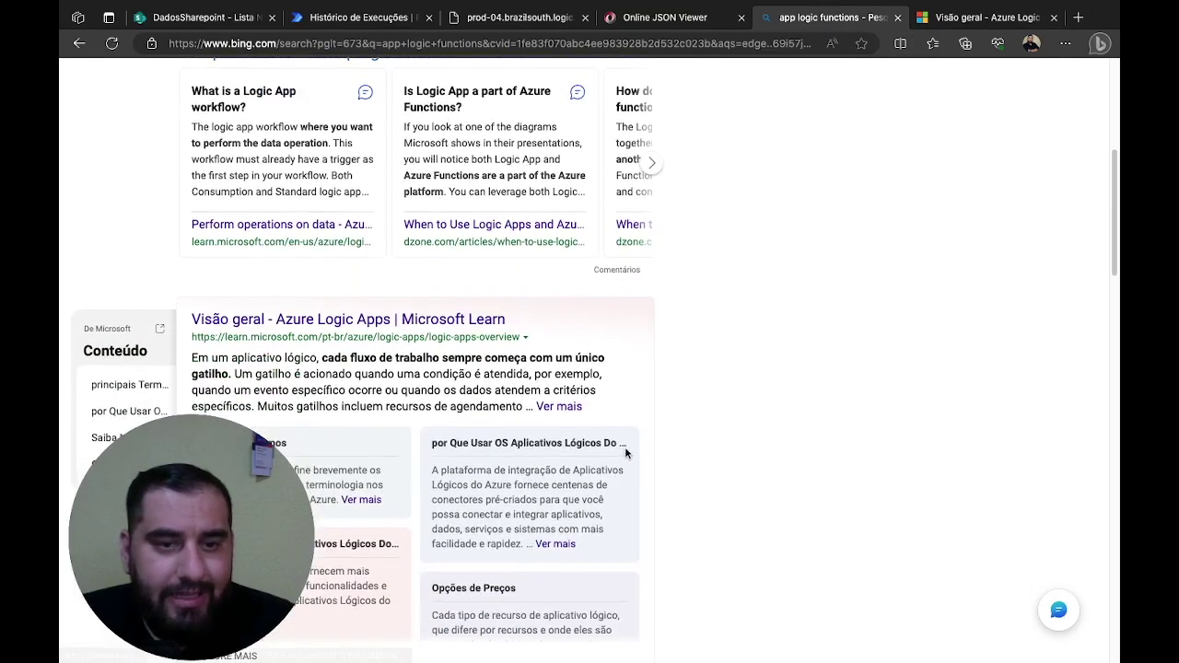
{"action": "scroll", "coordinate": [635, 430], "scroll_direction": "down", "scroll_amount": 7}
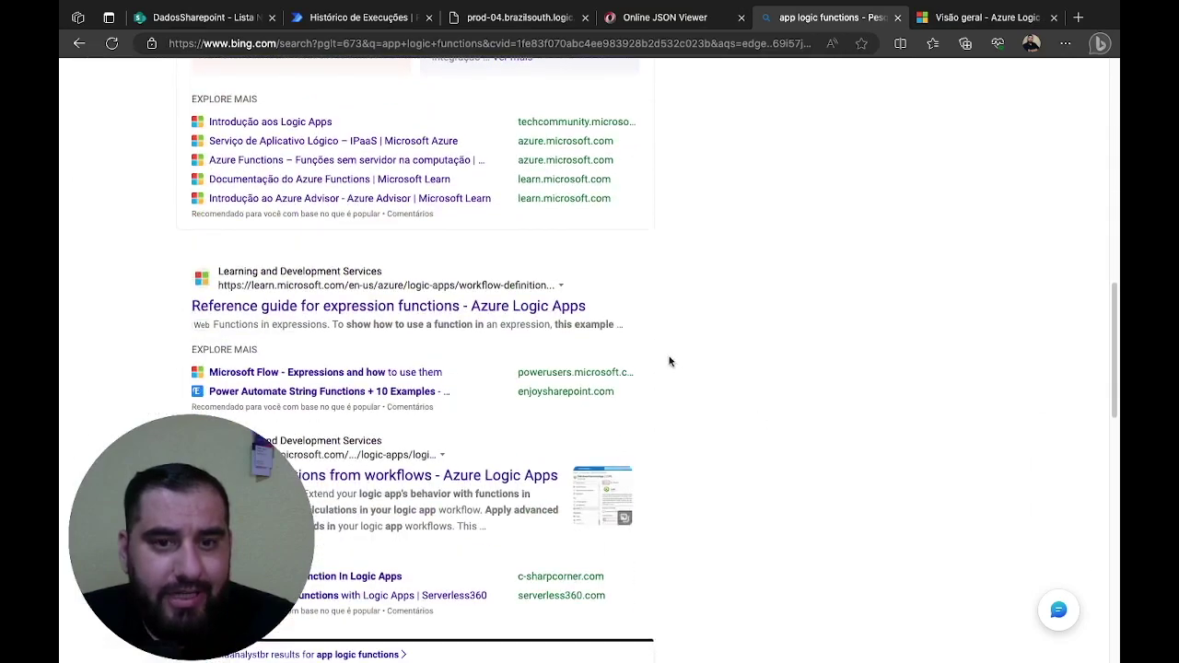
{"action": "left_click", "coordinate": [484, 311]}
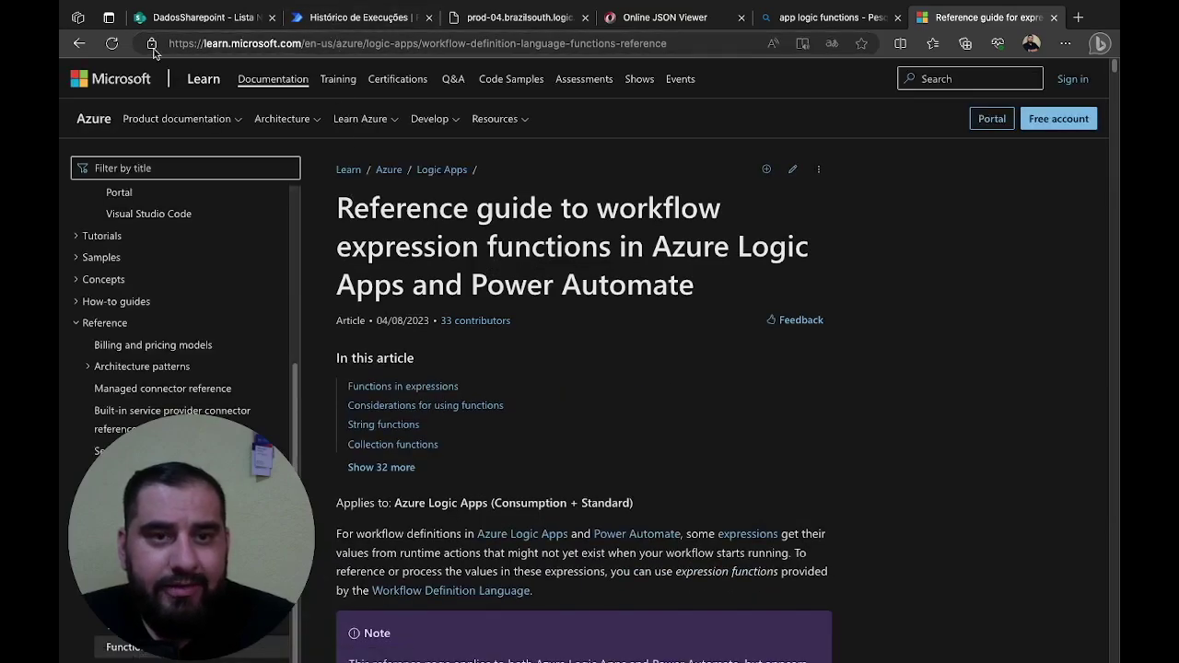
Try to load the Portuguese guide by replacing en-us/ with pt-br in its URL, and return to the English page.
{"action": "left_click", "coordinate": [705, 48]}
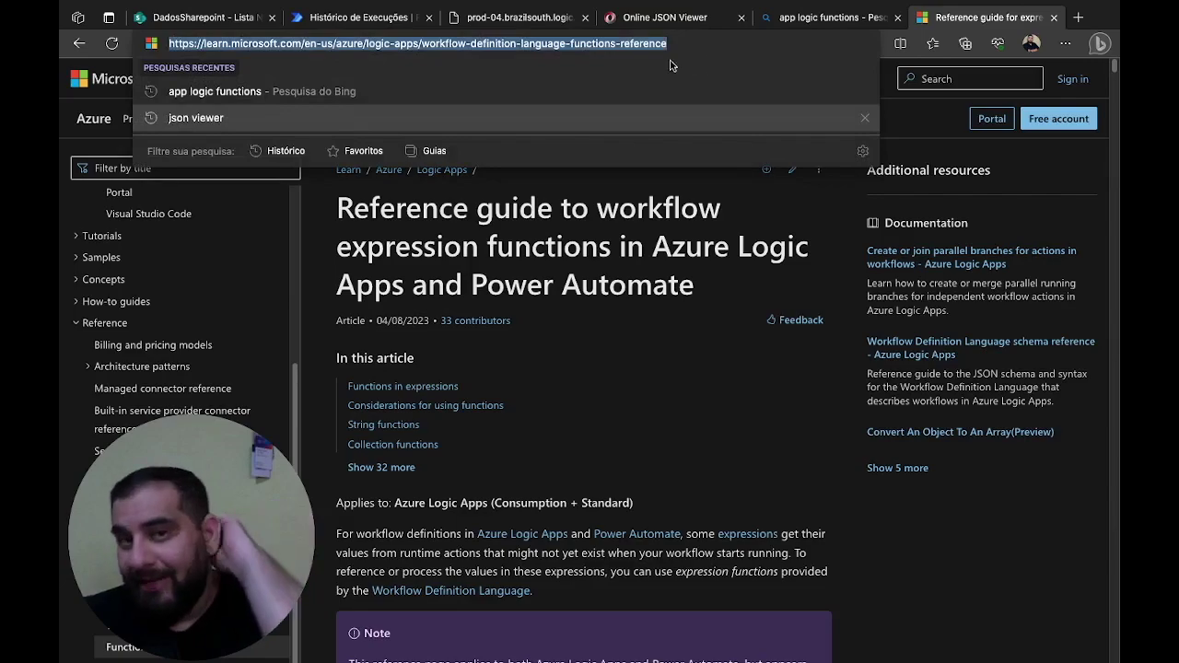
{"action": "left_click", "coordinate": [309, 46]}
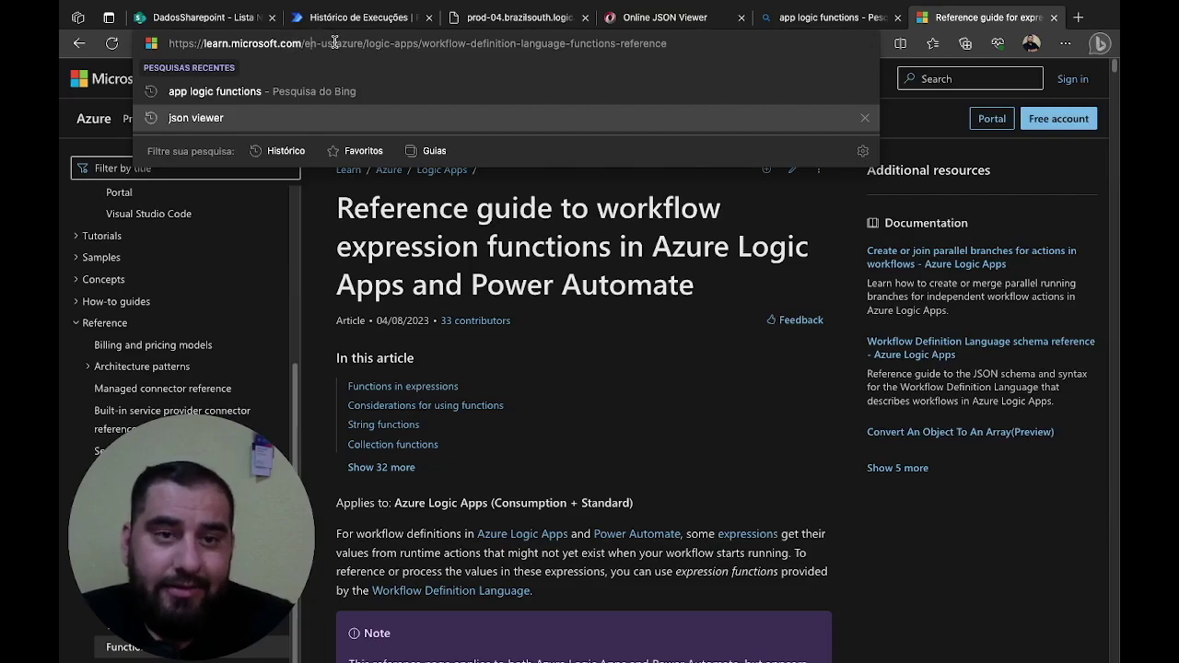
{"action": "left_click_drag", "start_coordinate": [336, 44], "coordinate": [307, 43]}
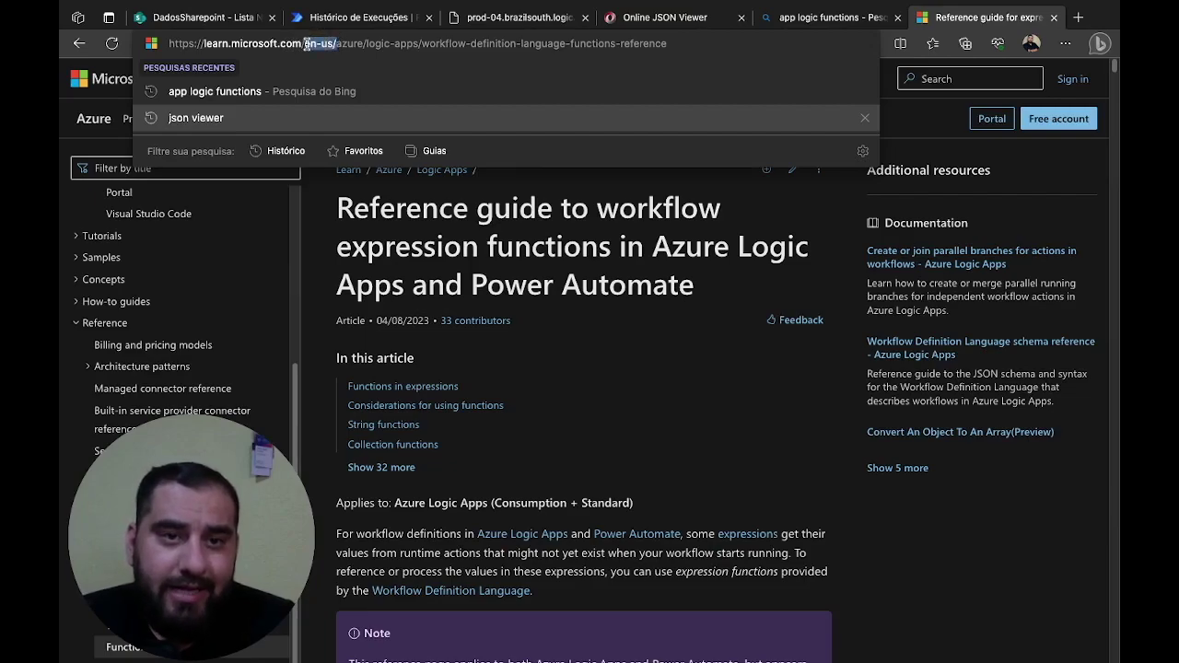
{"action": "type", "text": "pt-br"}
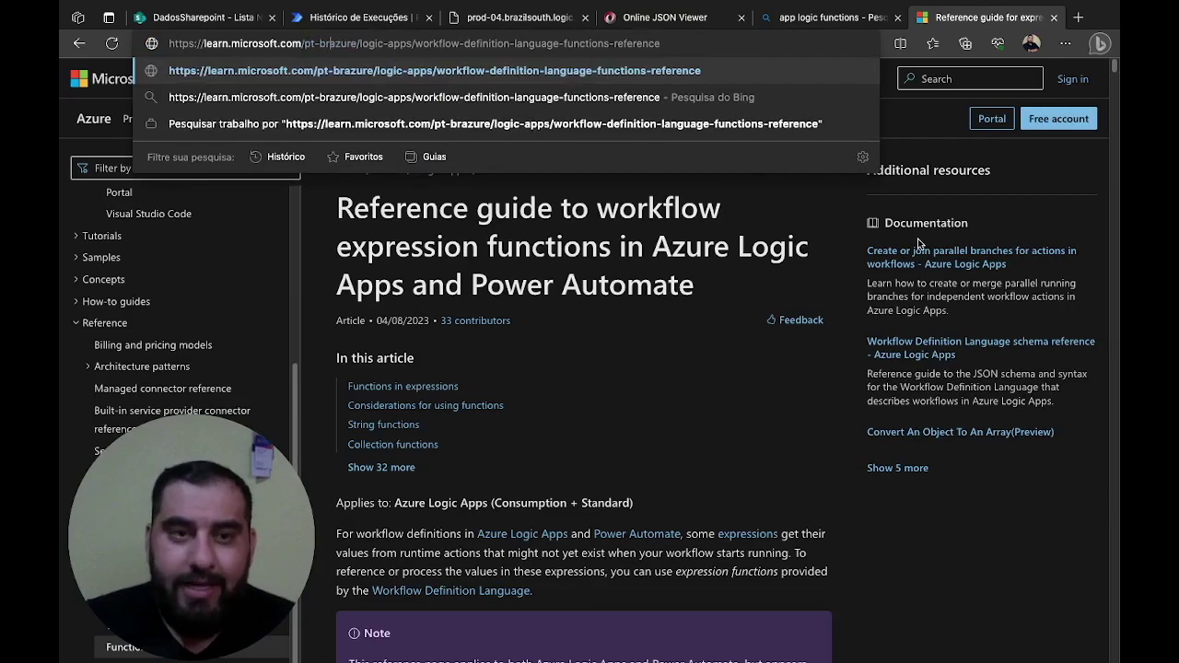
{"action": "key", "text": "Return"}
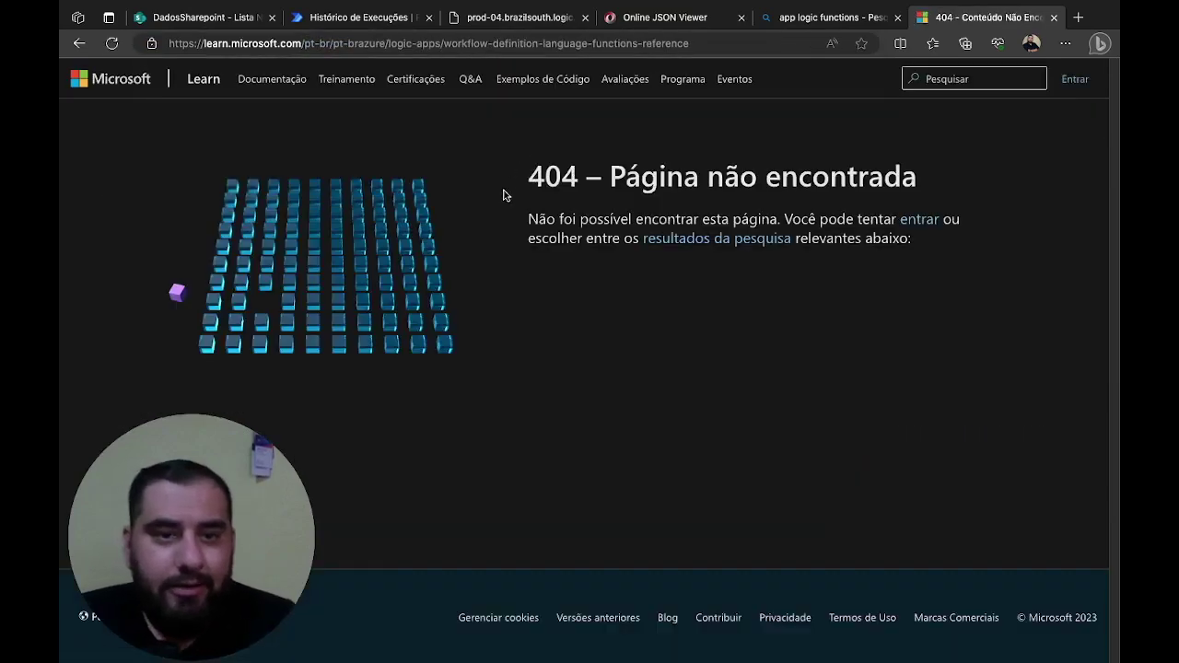
{"action": "left_click", "coordinate": [80, 43]}
Replace en-us with pt-br in the guide's URL, keeping the following slash, and load the Portuguese version.
{"action": "left_click", "coordinate": [366, 46]}
{"action": "left_click", "coordinate": [366, 48]}
{"action": "key", "text": "BackSpace"}
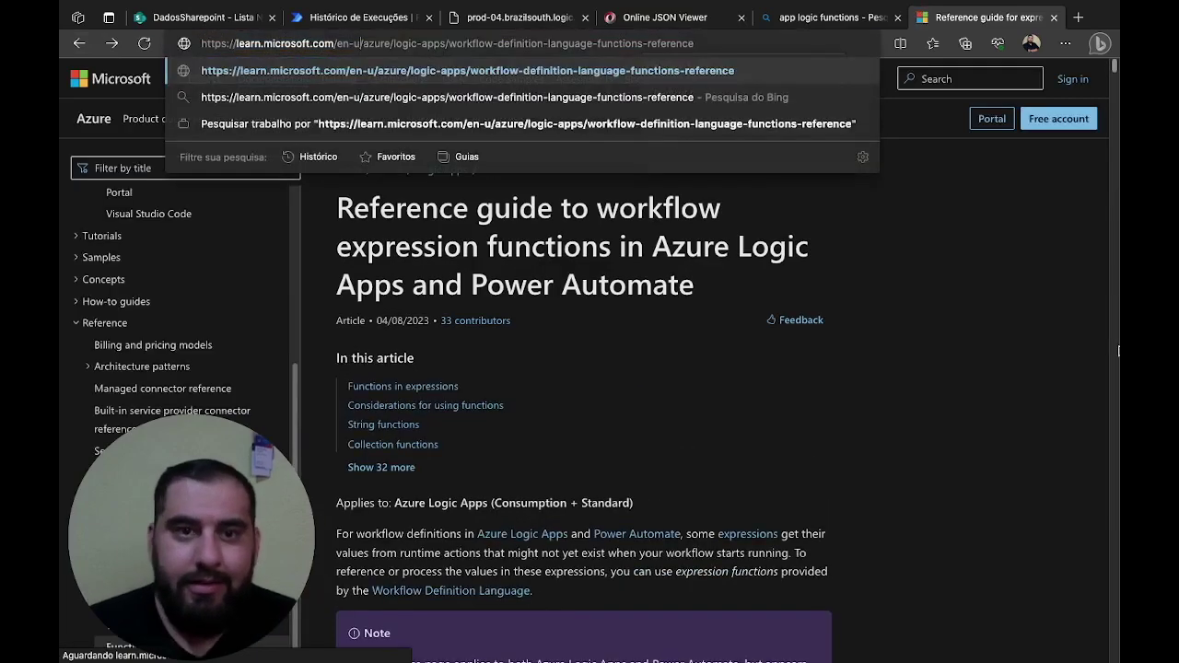
{"action": "key", "text": "BackSpace"}
{"action": "key", "text": "BackSpace"}
{"action": "key", "text": "BackSpace"}
{"action": "key", "text": "BackSpace"}
{"action": "type", "text": "pt-"}
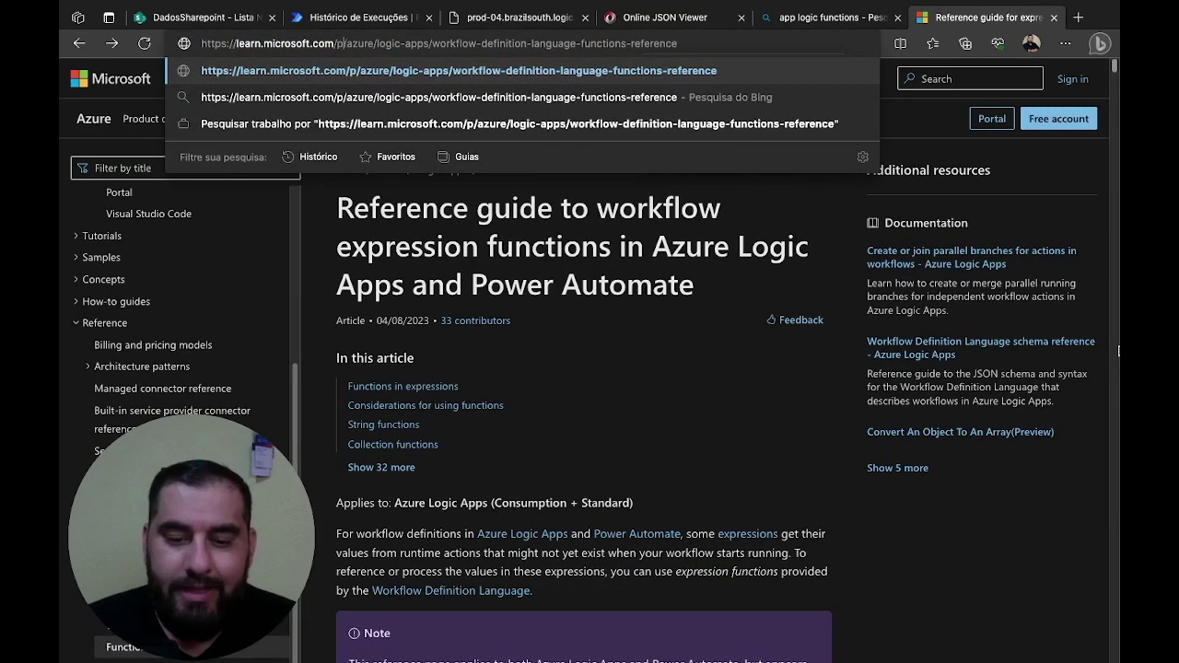
{"action": "type", "text": "br"}
{"action": "key", "text": "Return"}
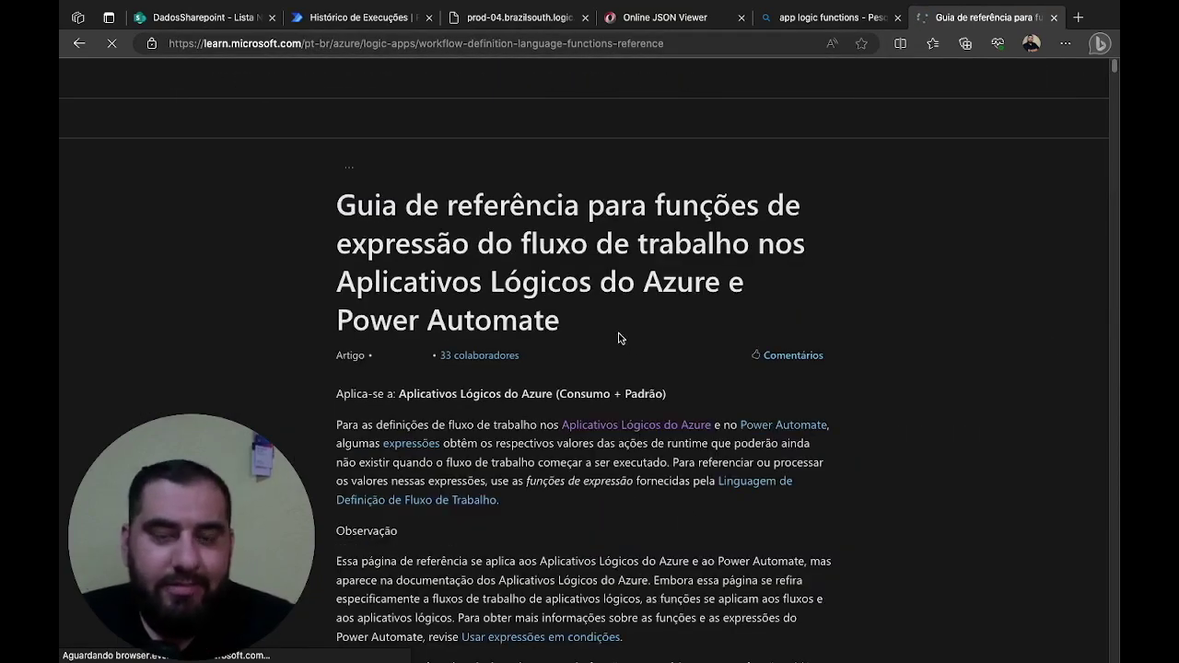
Find the float function in the guide's Funções de conversão table and open its detailed reference.
{"action": "scroll", "coordinate": [606, 357], "scroll_direction": "down", "scroll_amount": 3}
{"action": "scroll", "coordinate": [629, 349], "scroll_direction": "down", "scroll_amount": 15}
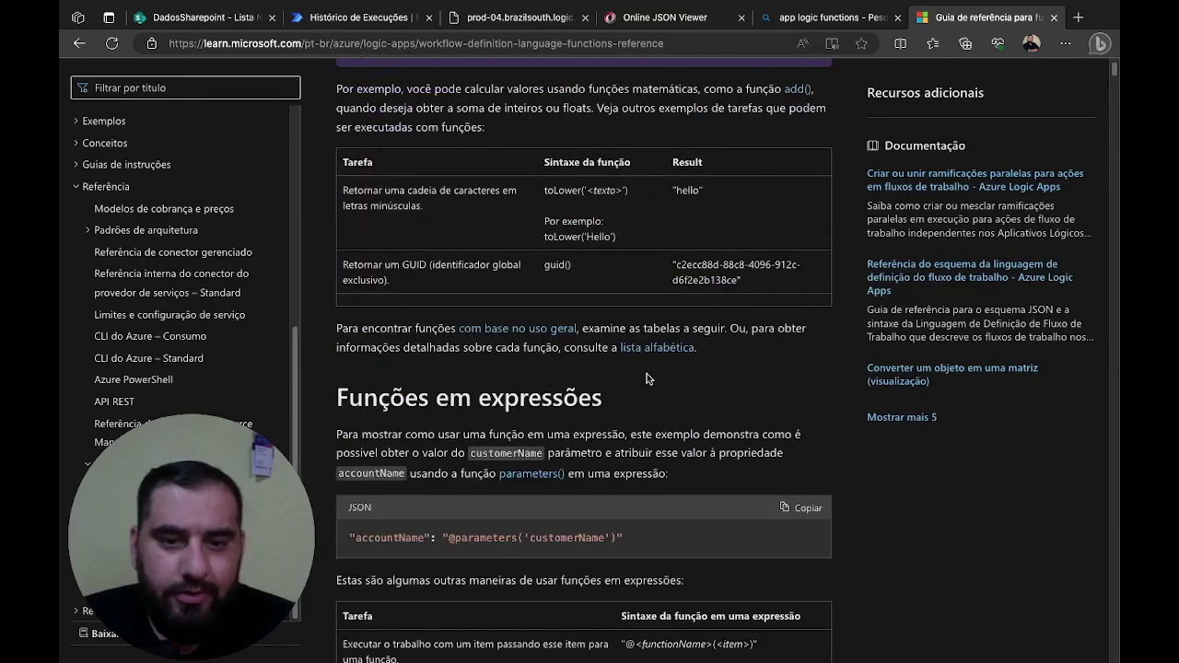
{"action": "scroll", "coordinate": [641, 393], "scroll_direction": "down", "scroll_amount": 15}
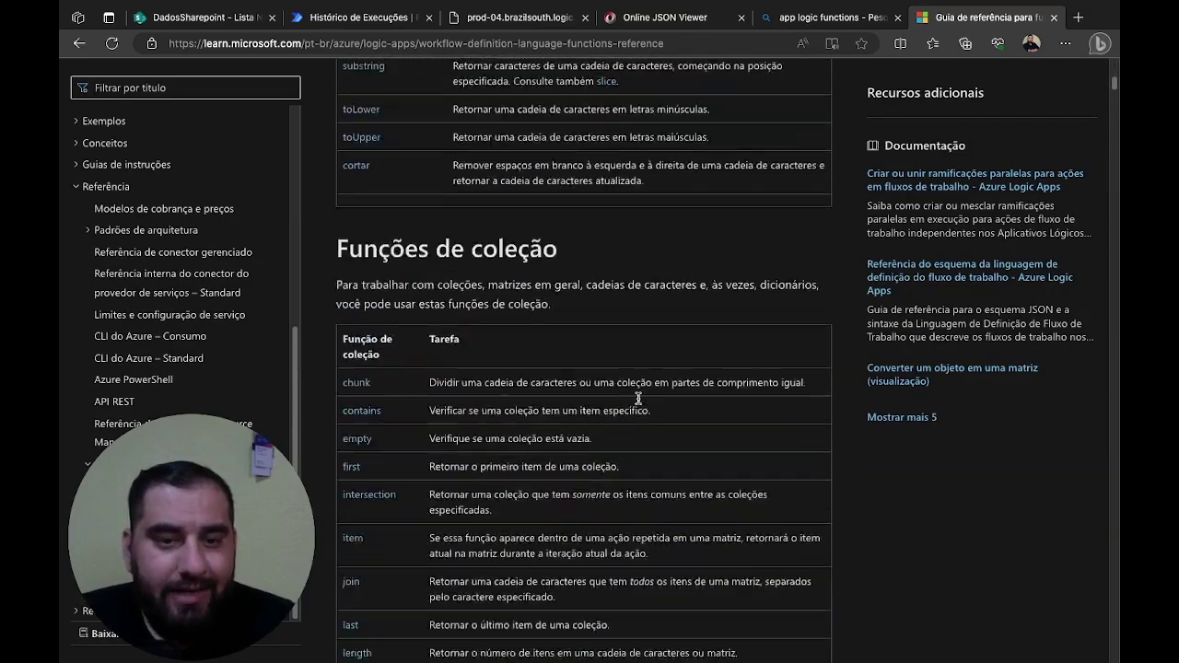
{"action": "scroll", "coordinate": [639, 401], "scroll_direction": "down", "scroll_amount": 6}
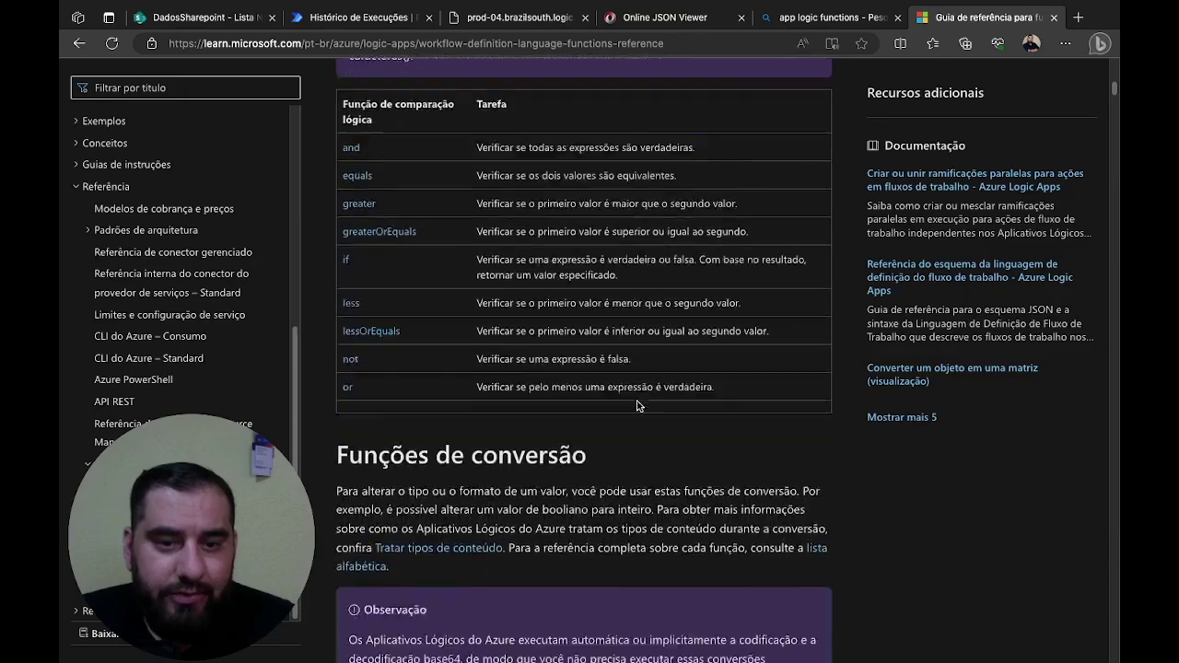
{"action": "scroll", "coordinate": [458, 199], "scroll_direction": "up", "scroll_amount": 1}
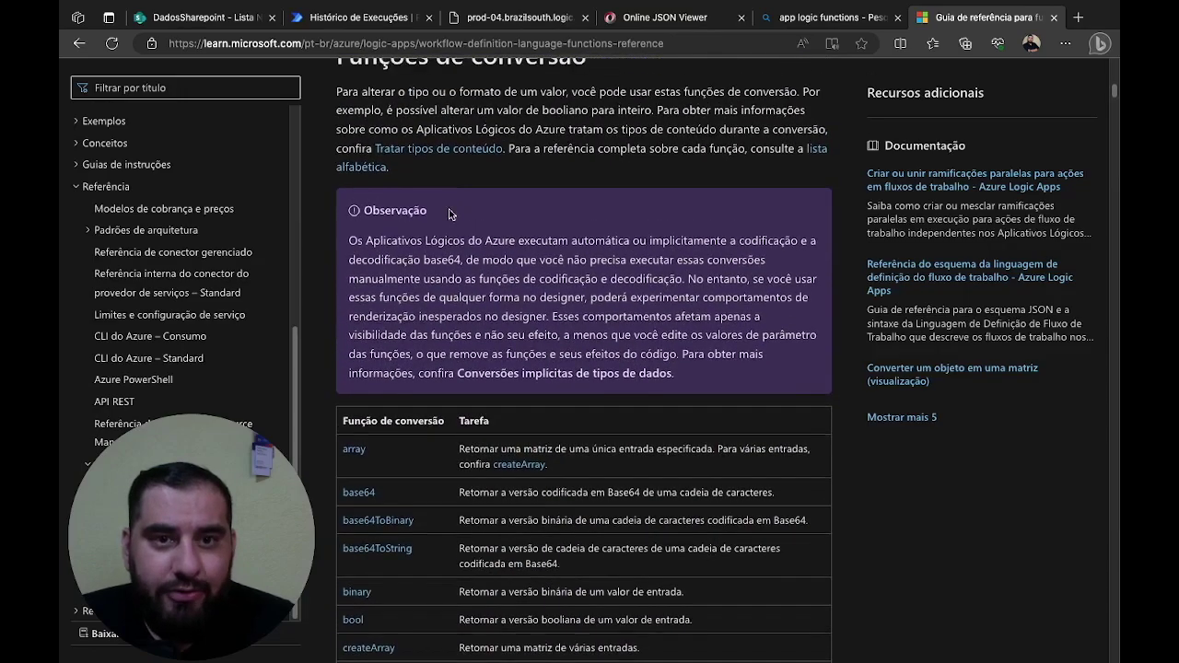
{"action": "scroll", "coordinate": [459, 375], "scroll_direction": "down", "scroll_amount": 6}
{"action": "scroll", "coordinate": [460, 375], "scroll_direction": "down", "scroll_amount": 1}
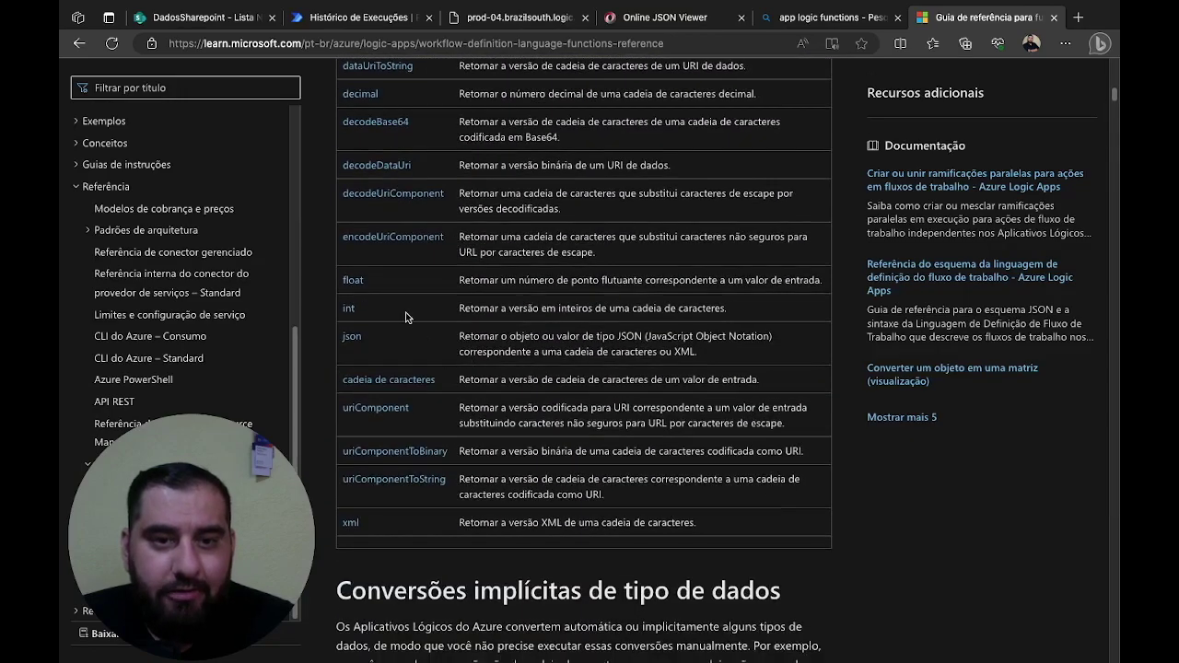
{"action": "left_click", "coordinate": [354, 280]}
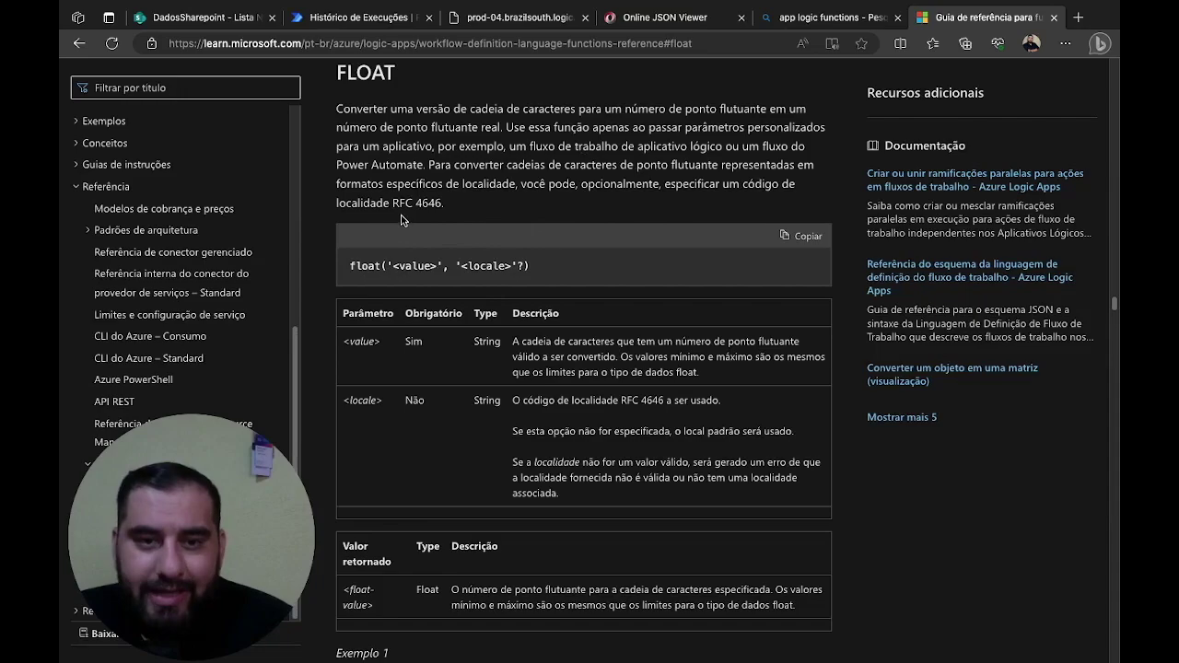
Highlight the RFC 4646 code in the description of float's locale parameter.
{"action": "double_click", "coordinate": [627, 401]}
{"action": "left_click", "coordinate": [623, 402]}
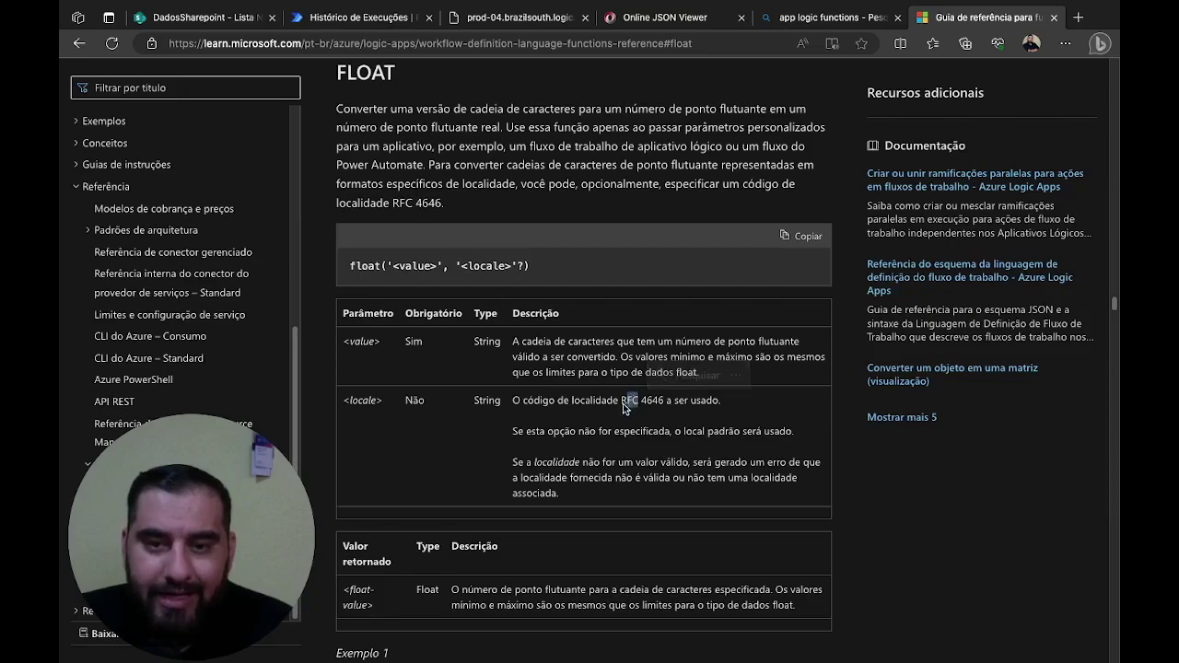
{"action": "left_click_drag", "start_coordinate": [623, 402], "coordinate": [662, 409]}
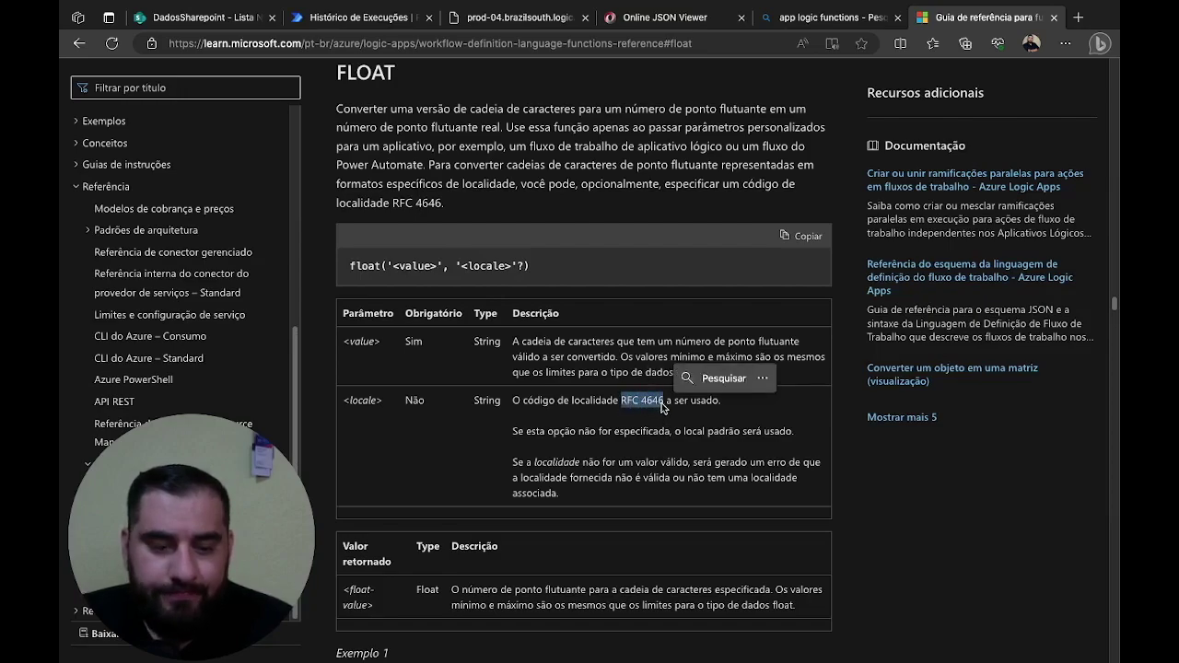
Search Google for RFC 4646 in a new tab, open the IETF Datatracker document, and dismiss the translation offer.
{"action": "left_click", "coordinate": [1074, 17]}
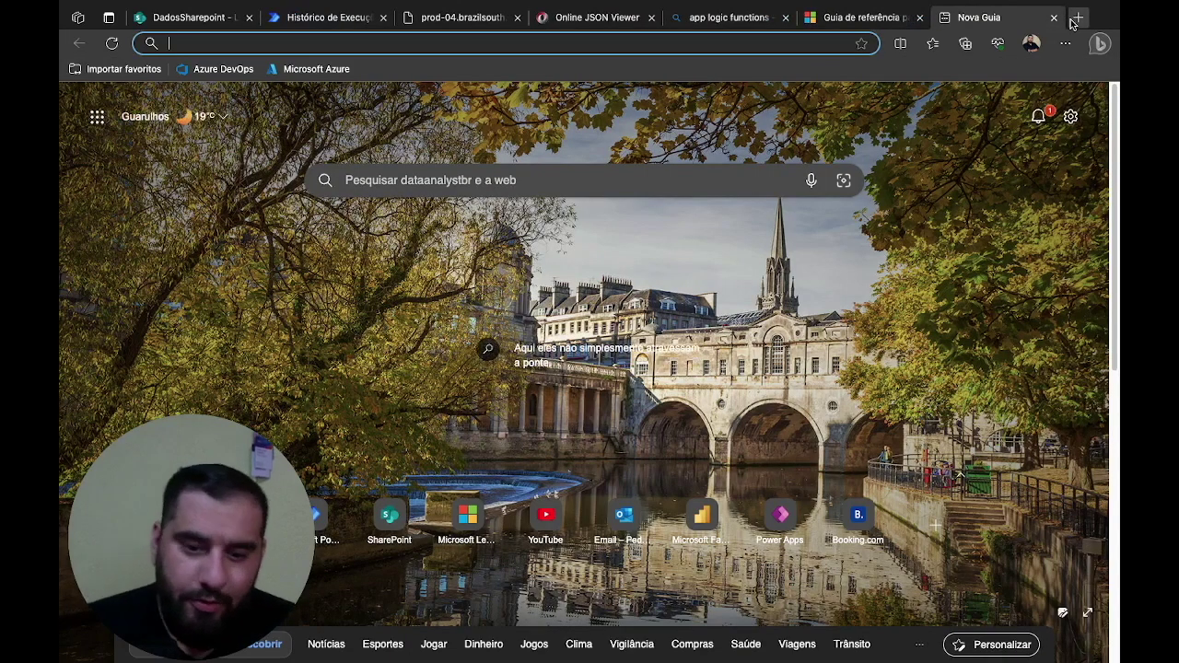
{"action": "type", "text": "www.google.com"}
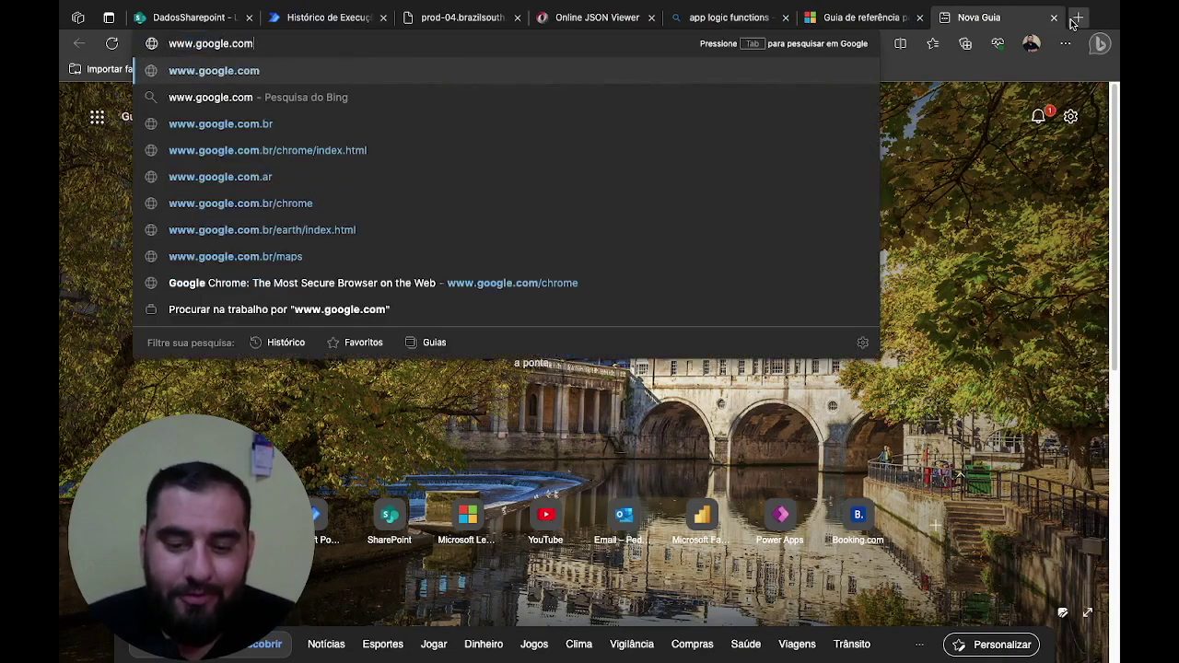
{"action": "key", "text": "Return"}
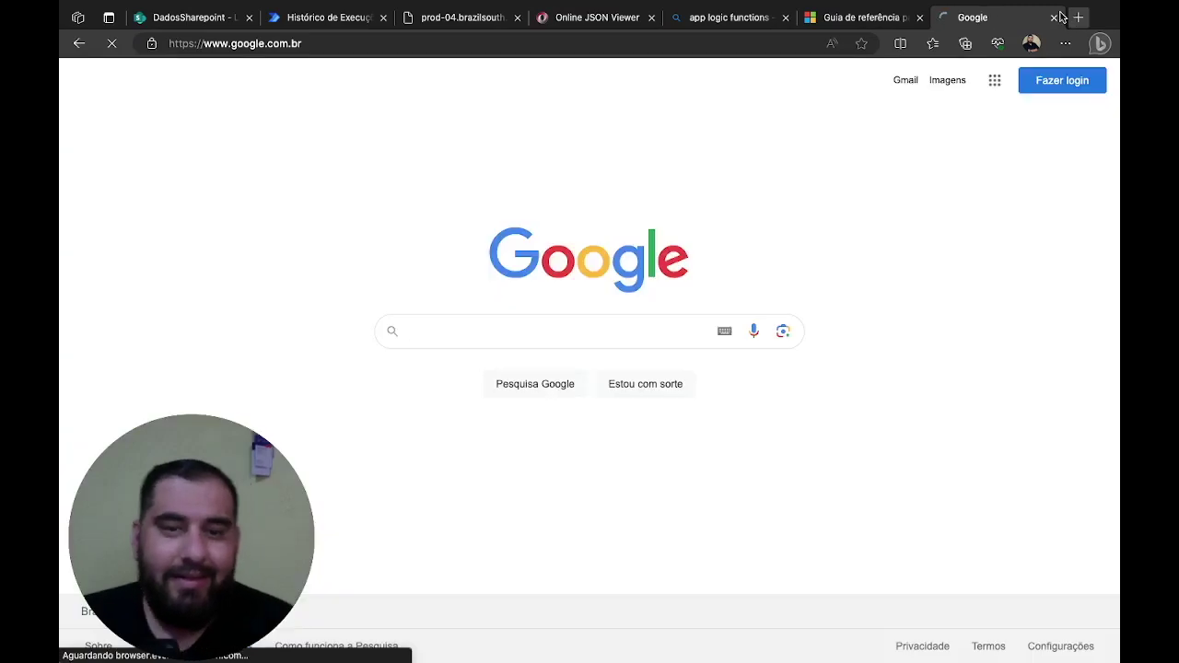
{"action": "type", "text": "RFC 4646"}
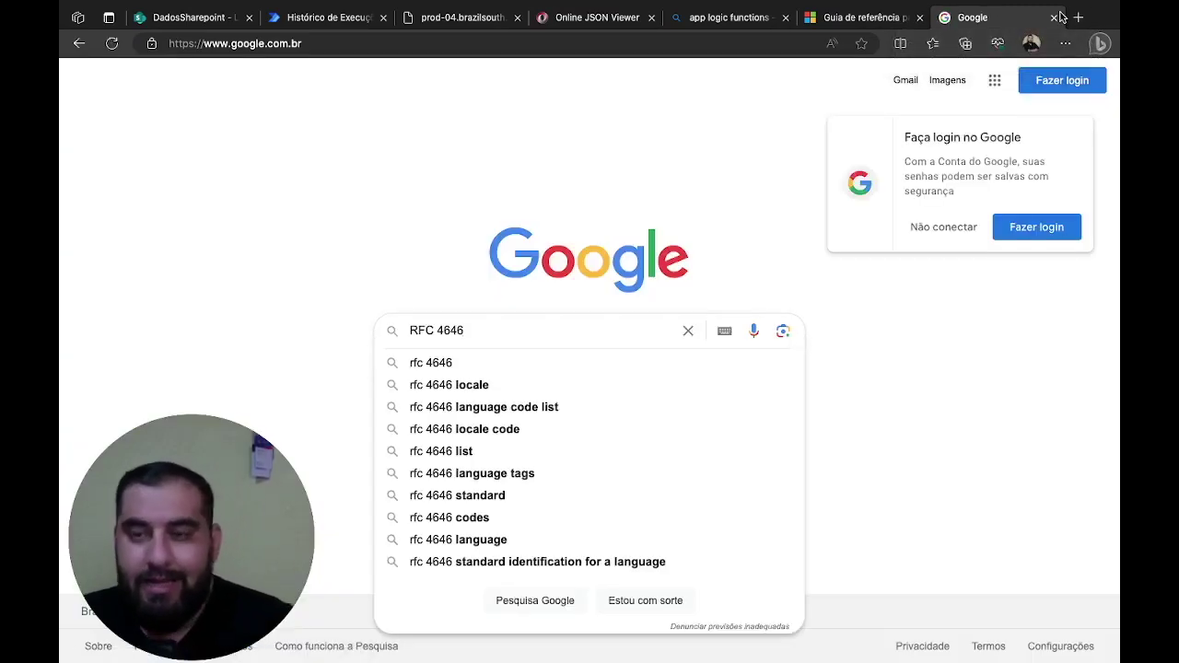
{"action": "key", "text": "Return"}
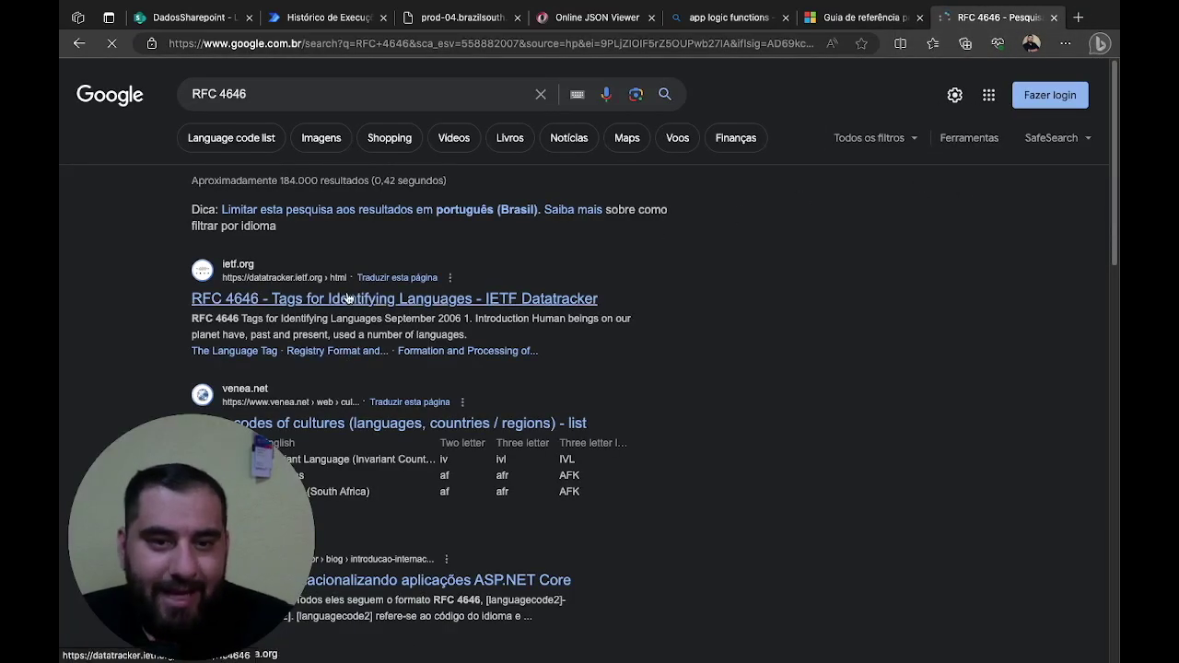
{"action": "left_click", "coordinate": [350, 298]}
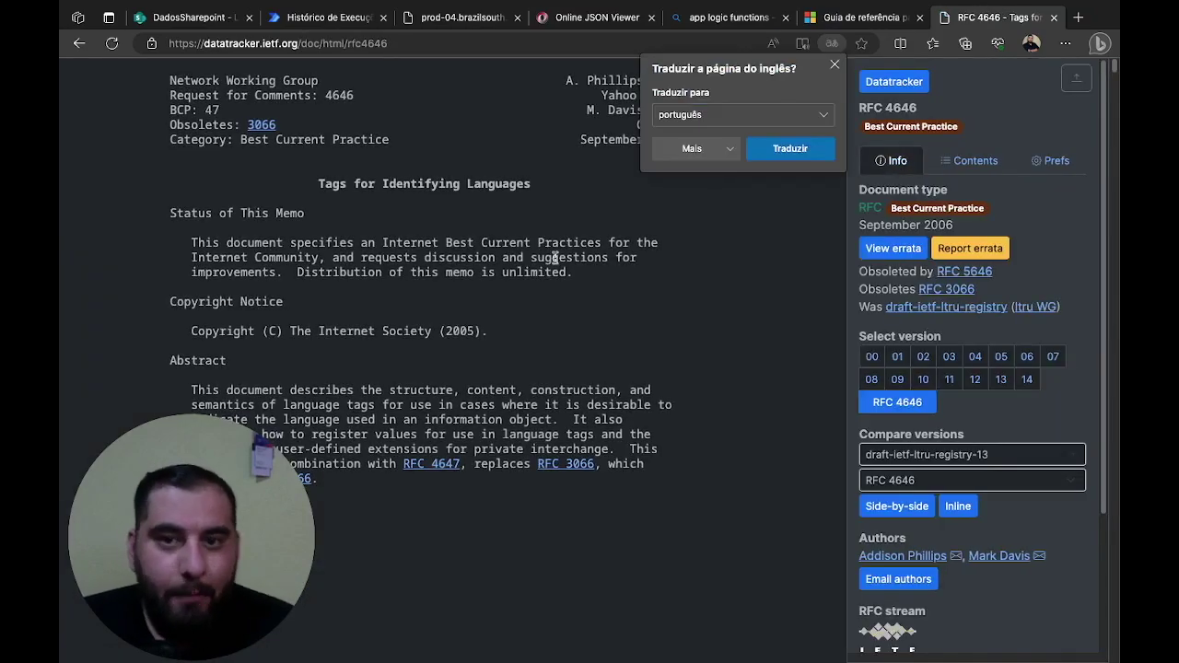
{"action": "left_click", "coordinate": [835, 67]}
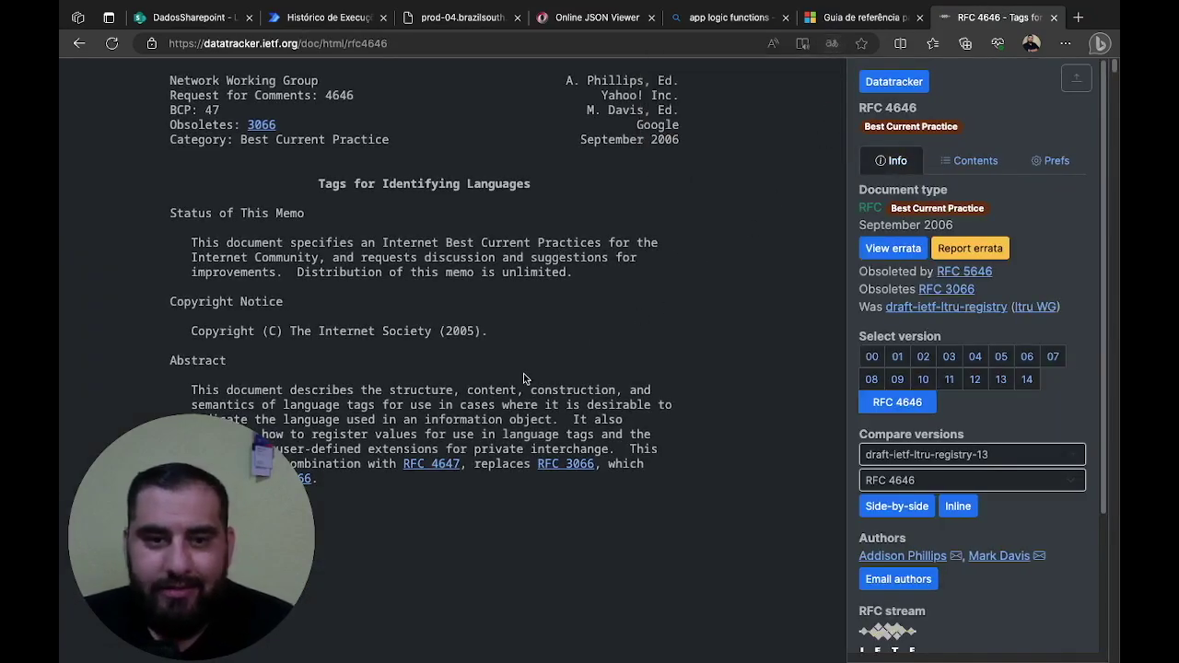
Skim the RFC 4646 document, return to the search results, open venea.net's culture letter codes list, and dismiss the translation offer.
{"action": "scroll", "coordinate": [495, 386], "scroll_direction": "down", "scroll_amount": 7}
{"action": "scroll", "coordinate": [496, 387], "scroll_direction": "down", "scroll_amount": 15}
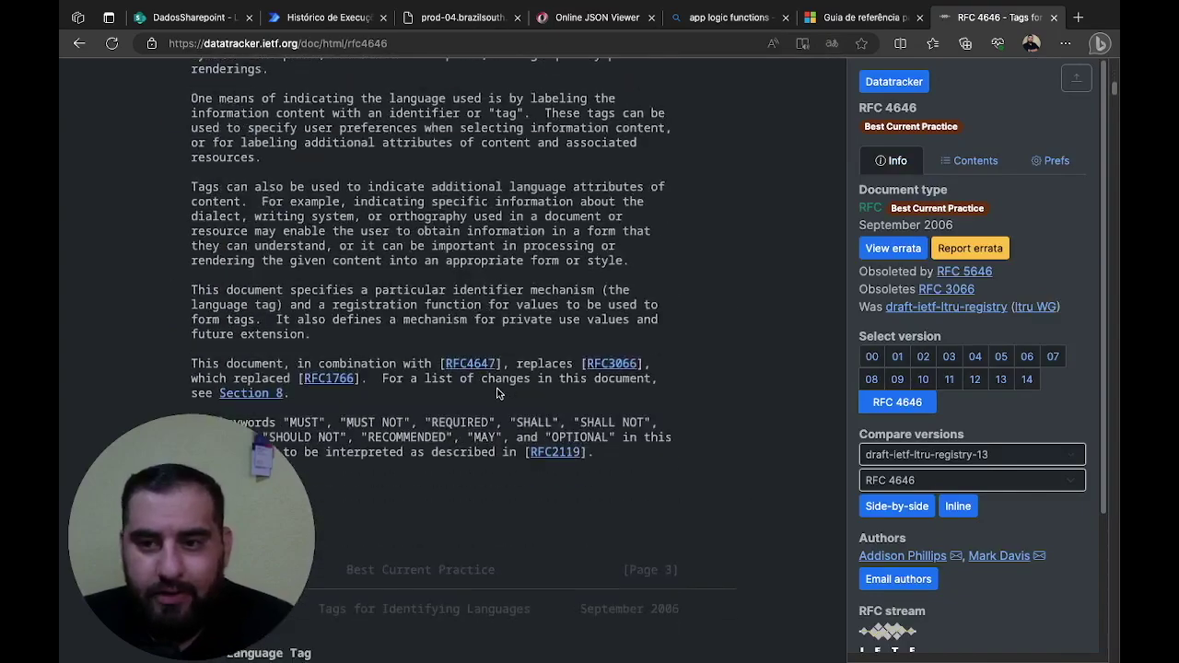
{"action": "left_click", "coordinate": [80, 43]}
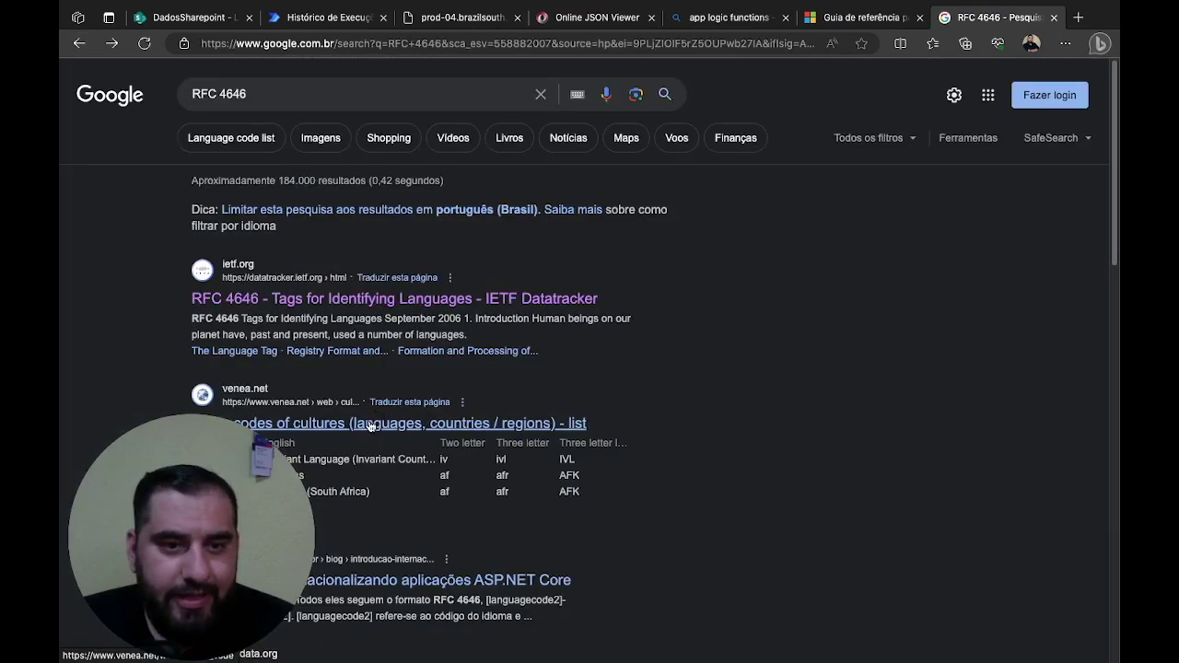
{"action": "left_click", "coordinate": [366, 425]}
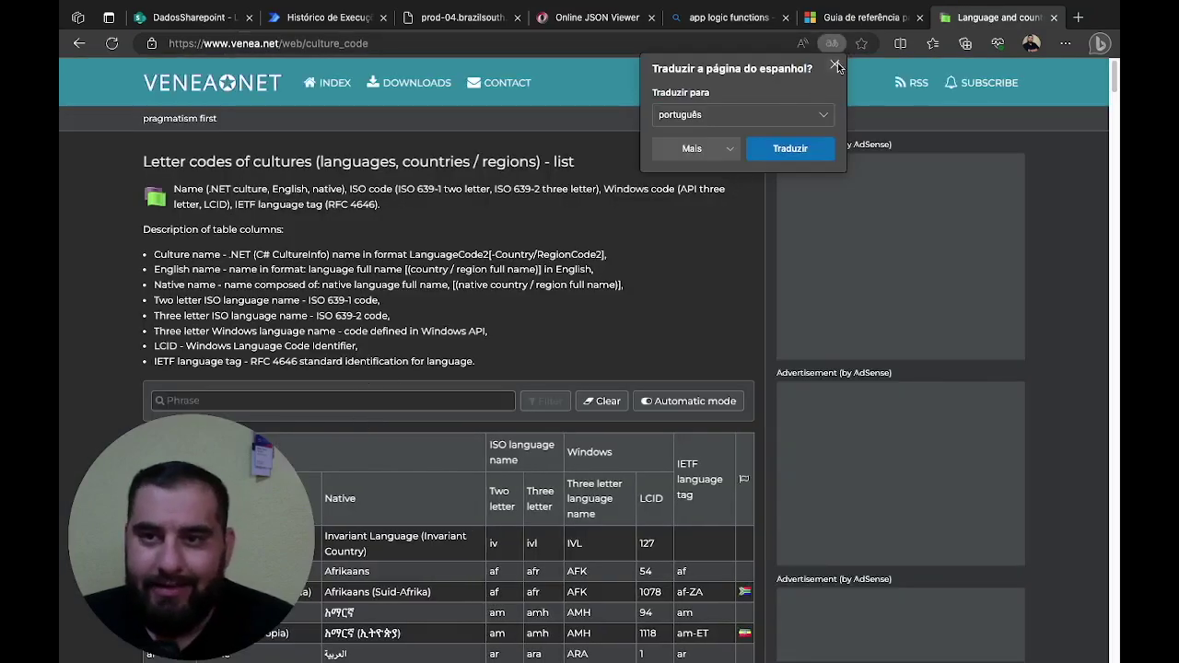
{"action": "left_click", "coordinate": [835, 65]}
Look over the IETF language tags in the culture codes table and filter the list by brasil.
{"action": "scroll", "coordinate": [288, 453], "scroll_direction": "down", "scroll_amount": 2}
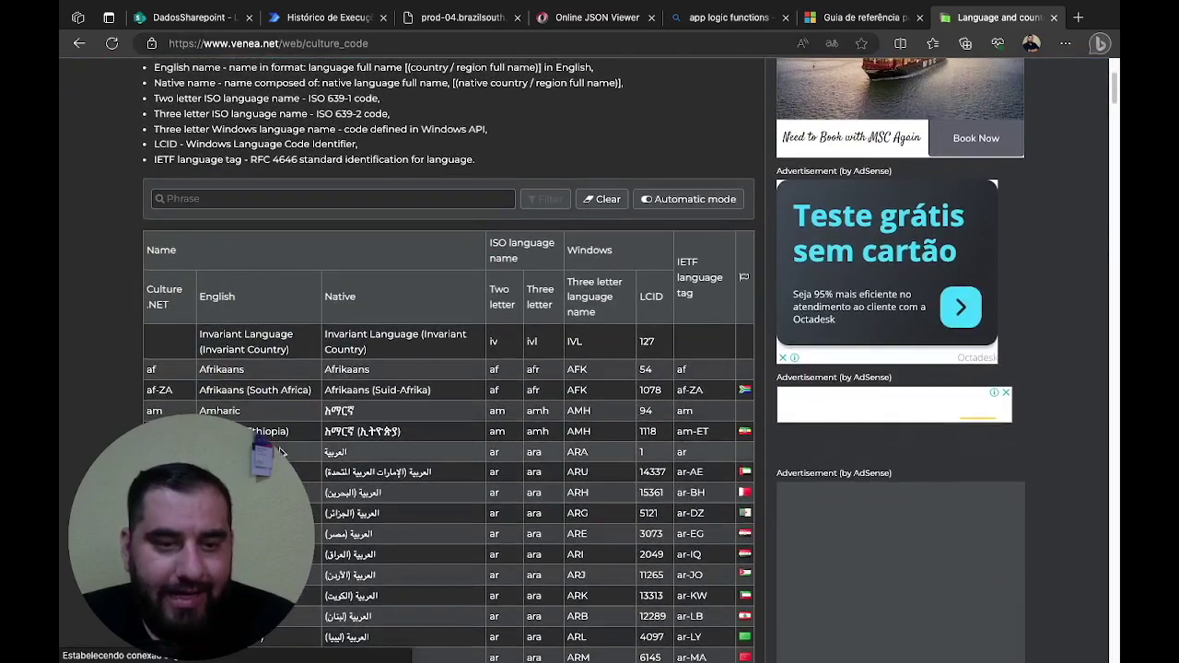
{"action": "scroll", "coordinate": [288, 453], "scroll_direction": "down", "scroll_amount": 3}
{"action": "scroll", "coordinate": [329, 394], "scroll_direction": "down", "scroll_amount": 3}
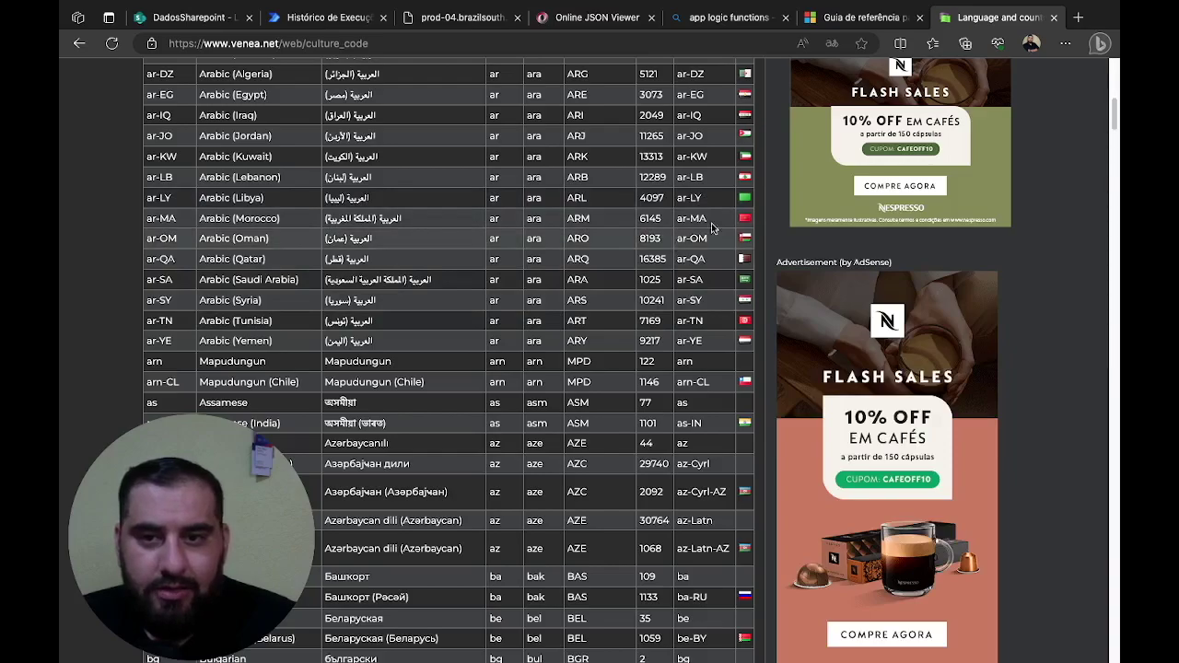
{"action": "scroll", "coordinate": [638, 396], "scroll_direction": "down", "scroll_amount": 3}
{"action": "scroll", "coordinate": [347, 356], "scroll_direction": "up", "scroll_amount": 8}
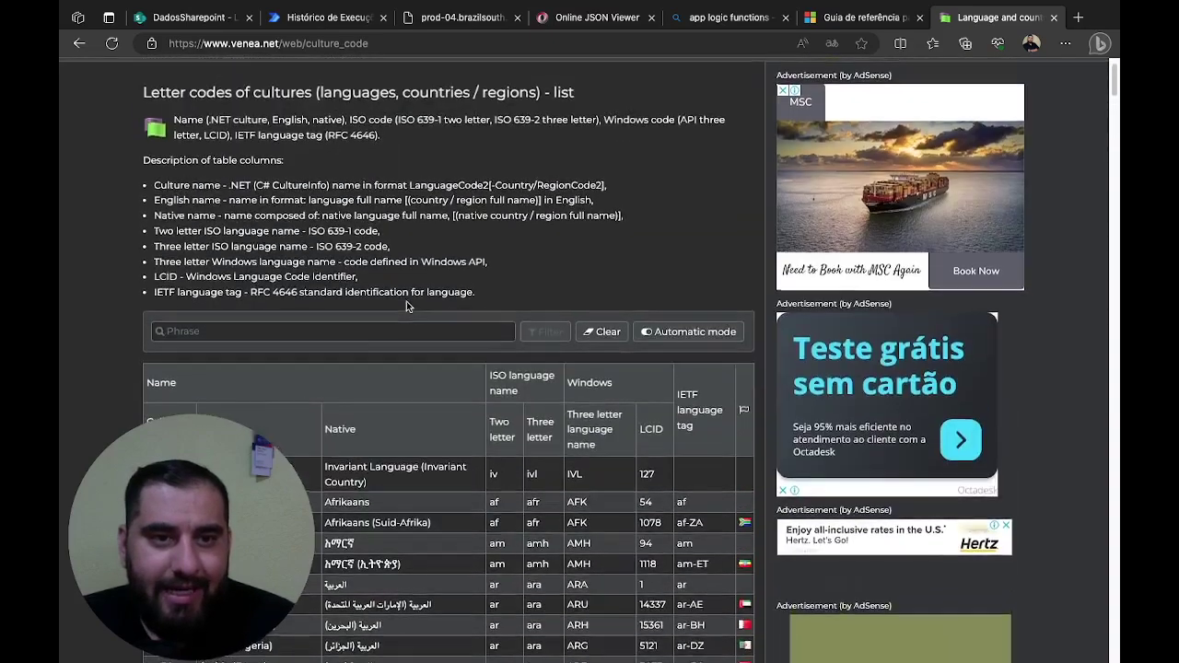
{"action": "left_click", "coordinate": [339, 334]}
{"action": "type", "text": "brasil"}
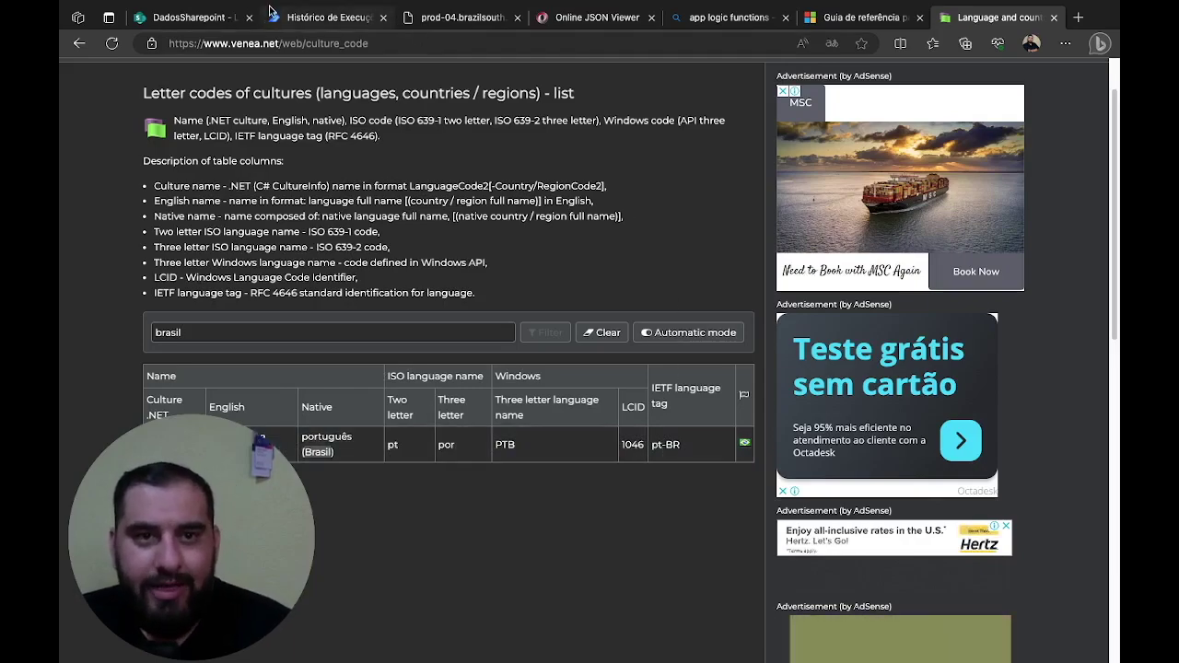
Switch to the flow run, highlight the pt-BR locale in Formatar o número's raw inputs, and close them.
{"action": "left_click", "coordinate": [296, 21]}
{"action": "left_click_drag", "start_coordinate": [782, 195], "coordinate": [761, 199]}
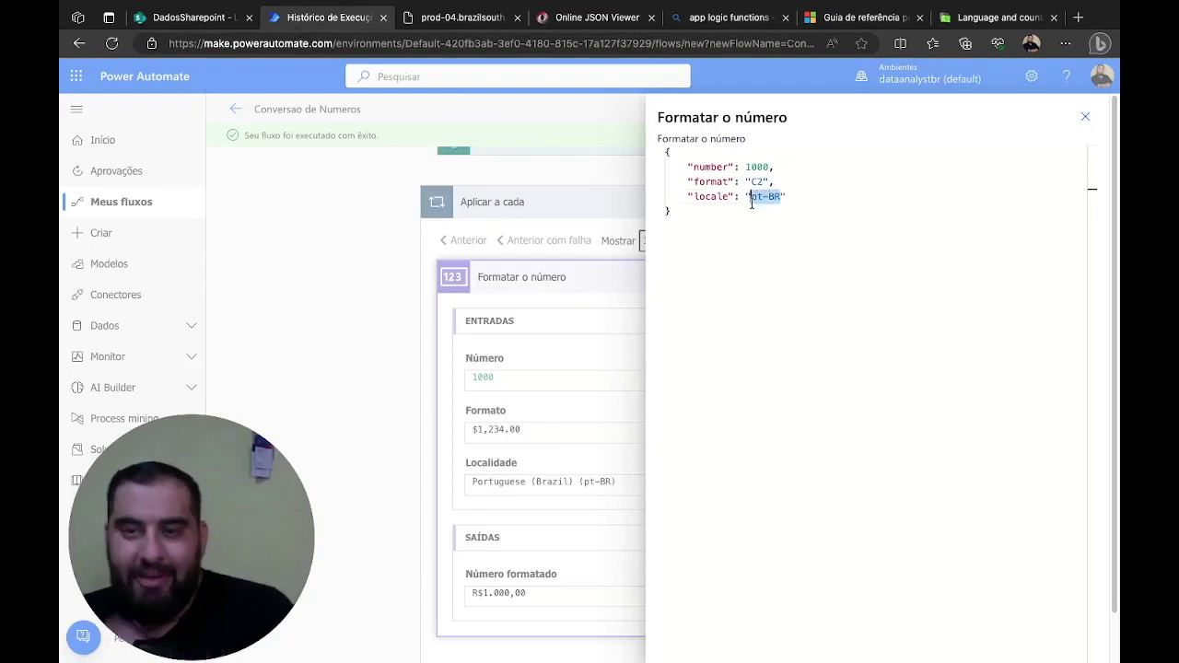
{"action": "left_click", "coordinate": [1085, 117]}
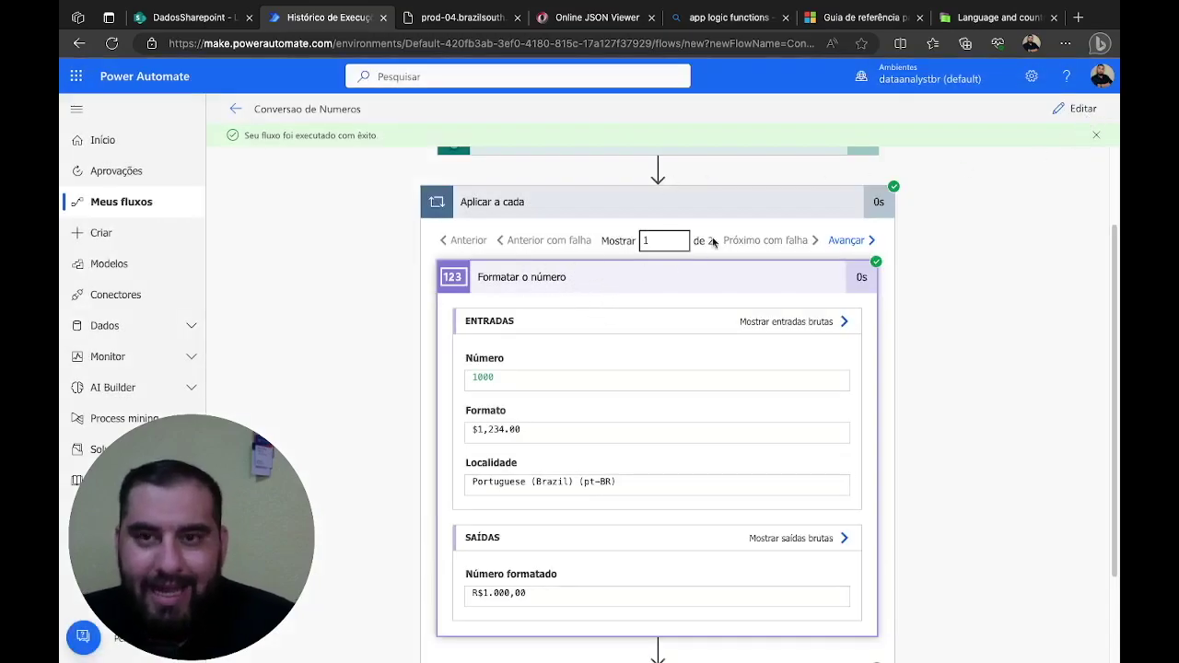
Highlight the float syntax line in the Microsoft reference guide and return to the flow run.
{"action": "left_click", "coordinate": [875, 16]}
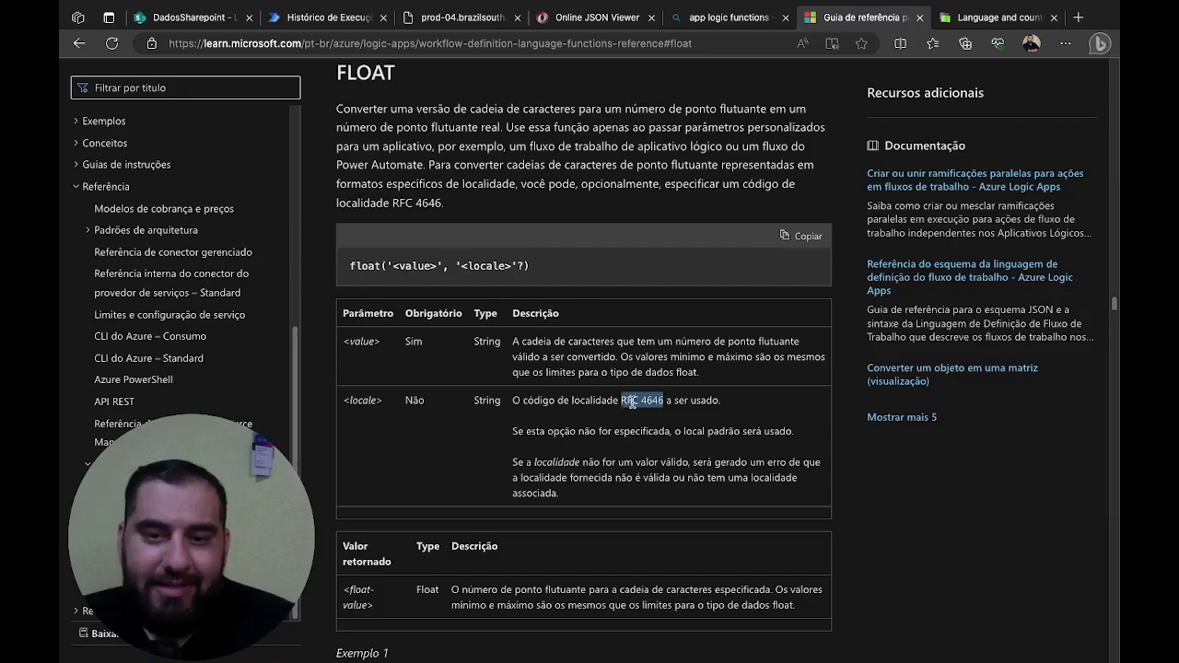
{"action": "left_click_drag", "start_coordinate": [530, 265], "coordinate": [322, 274]}
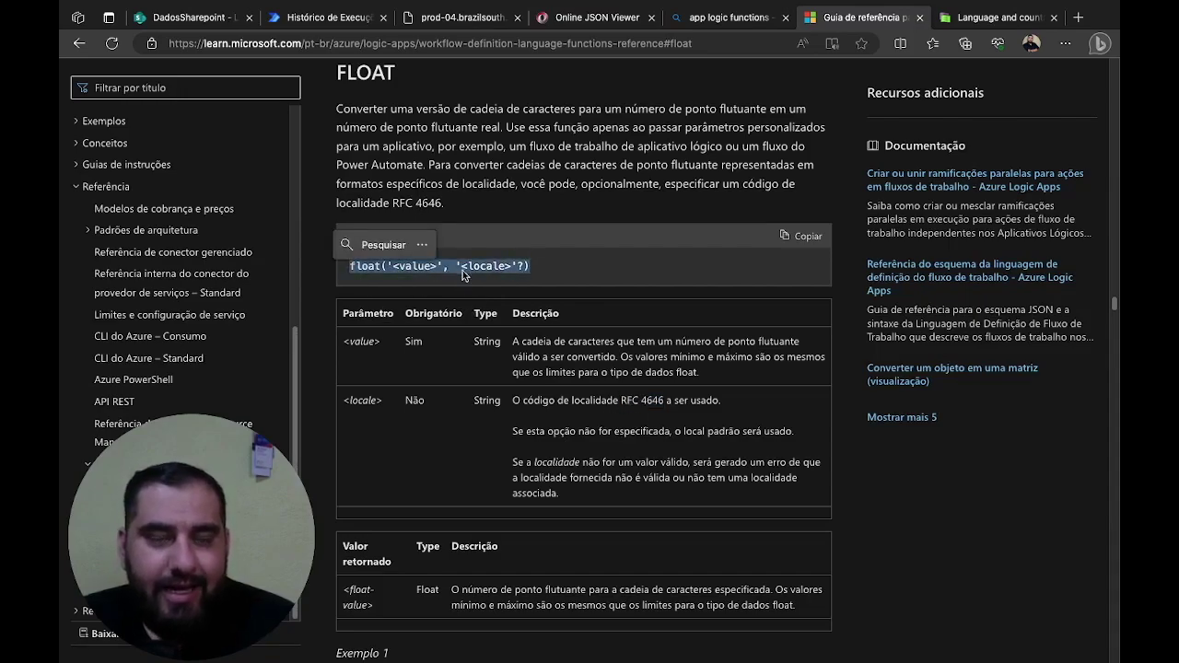
{"action": "left_click", "coordinate": [324, 18]}
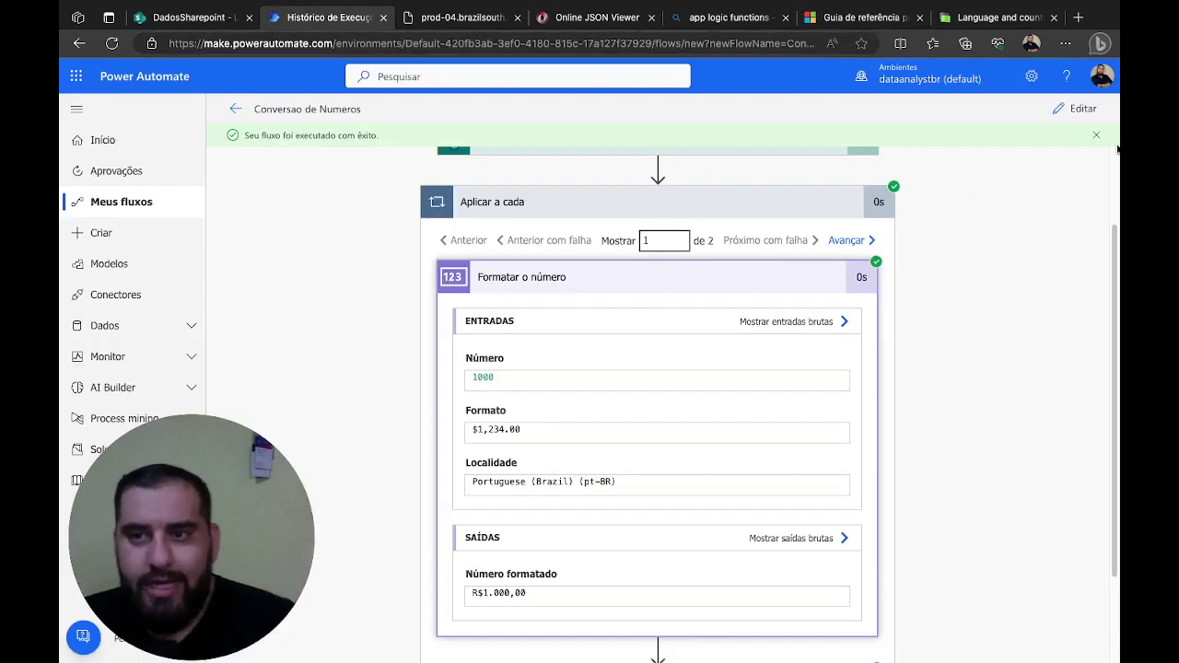
Reopen the flow for editing and add another Formatar o número action after Formatar o número 2 inside Aplicar a cada.
{"action": "left_click", "coordinate": [1087, 112]}
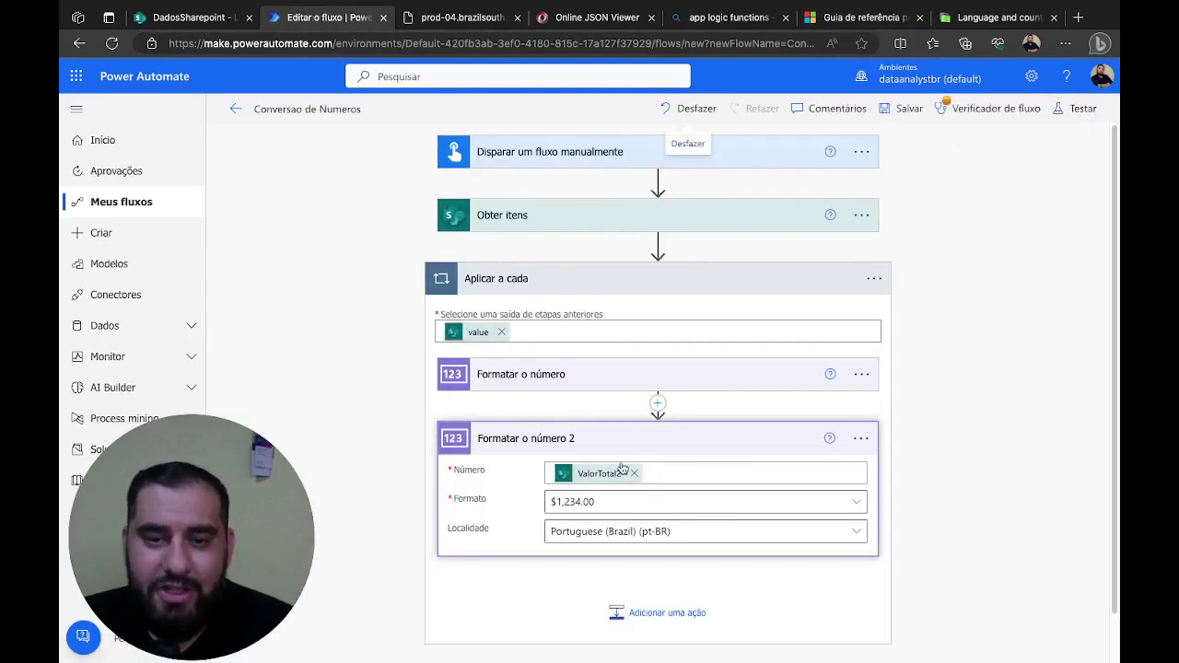
{"action": "left_click", "coordinate": [647, 624]}
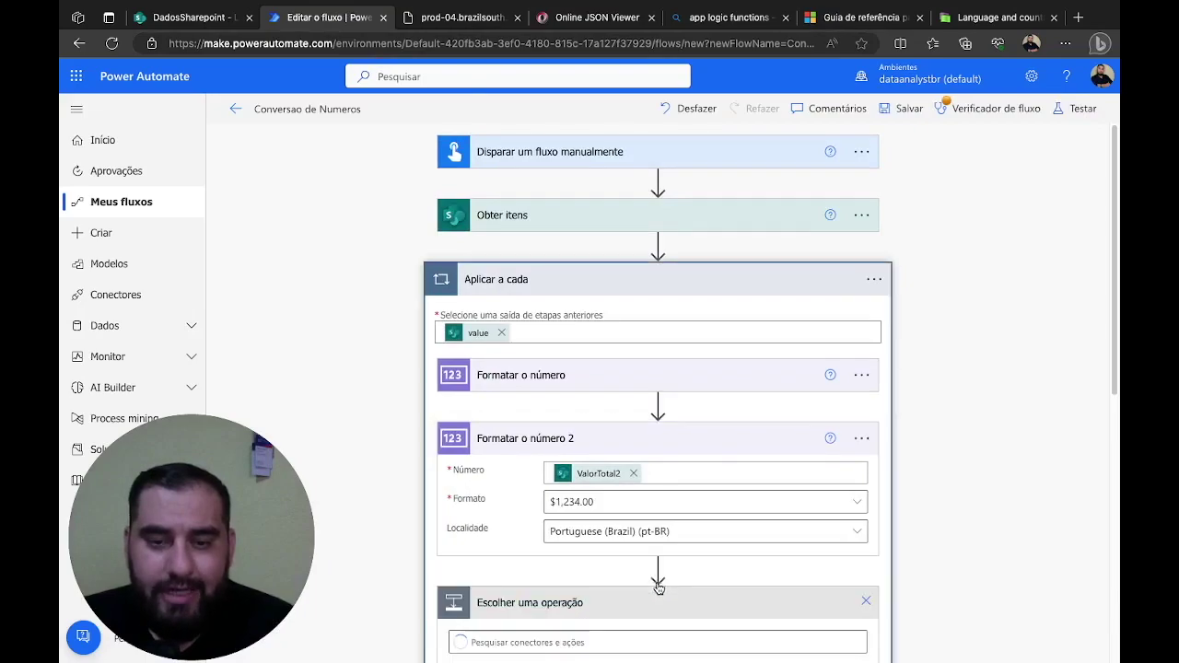
{"action": "left_click", "coordinate": [511, 572]}
{"action": "scroll", "coordinate": [802, 525], "scroll_direction": "down", "scroll_amount": 3}
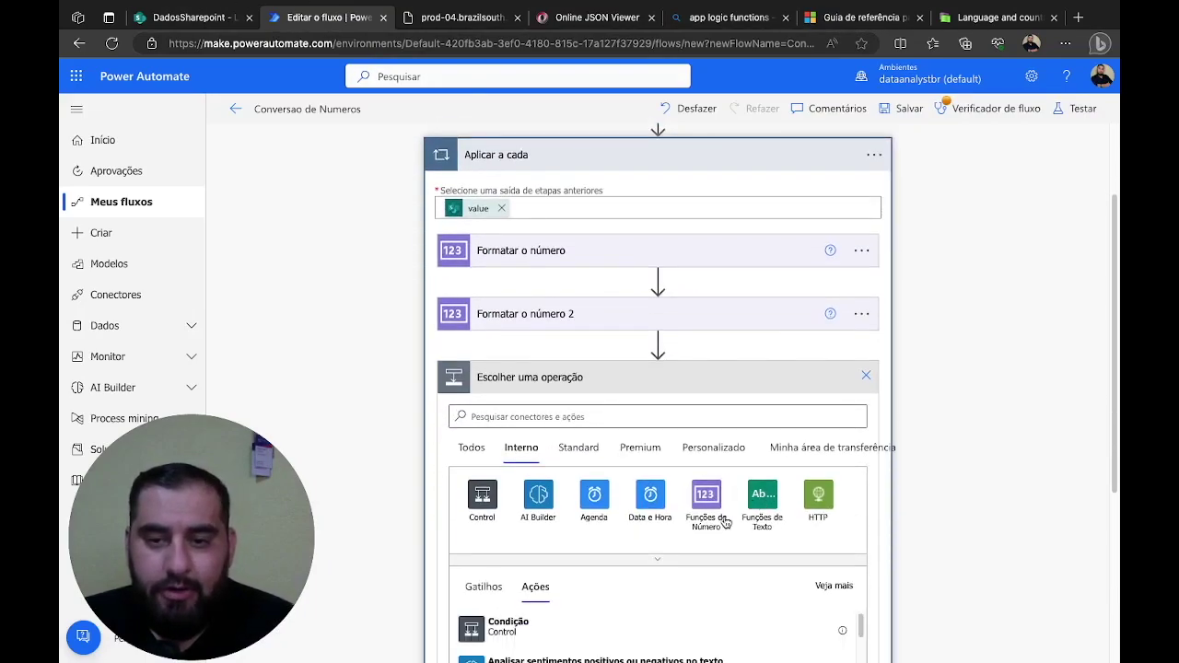
{"action": "left_click", "coordinate": [702, 502]}
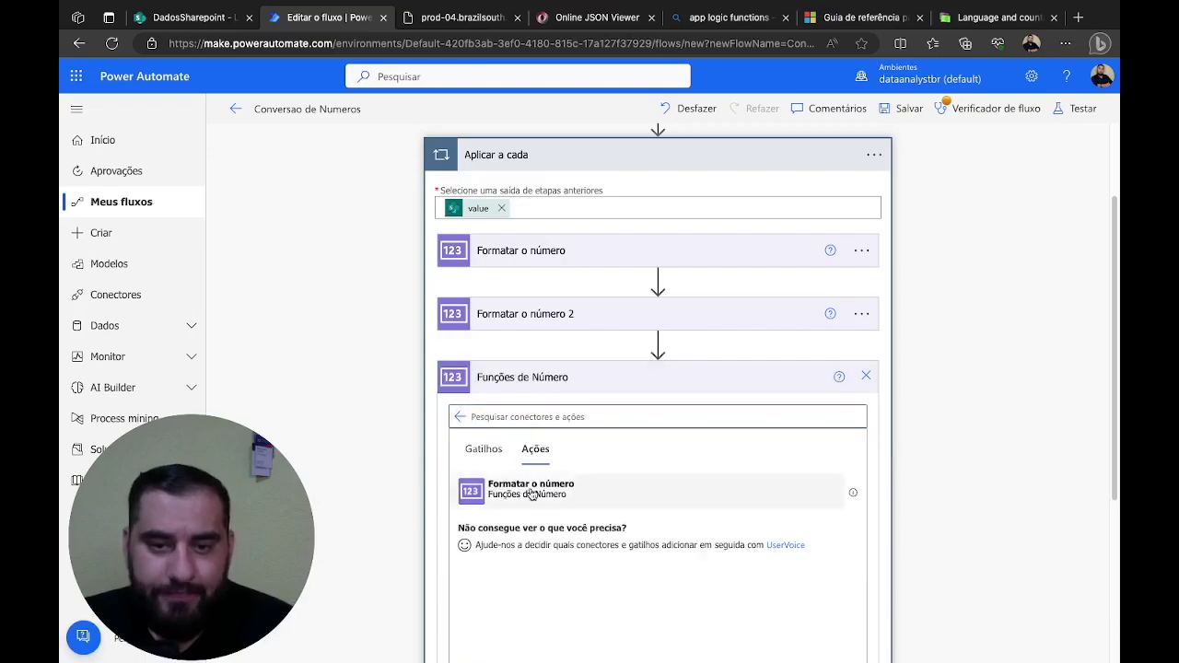
{"action": "left_click", "coordinate": [580, 504]}
Check which Obter itens dynamic values are offered for Formatar o número 3's Número field, and dismiss the list.
{"action": "left_click", "coordinate": [783, 426]}
{"action": "left_click", "coordinate": [838, 408]}
{"action": "scroll", "coordinate": [644, 350], "scroll_direction": "down", "scroll_amount": 3}
{"action": "scroll", "coordinate": [654, 322], "scroll_direction": "up", "scroll_amount": 3}
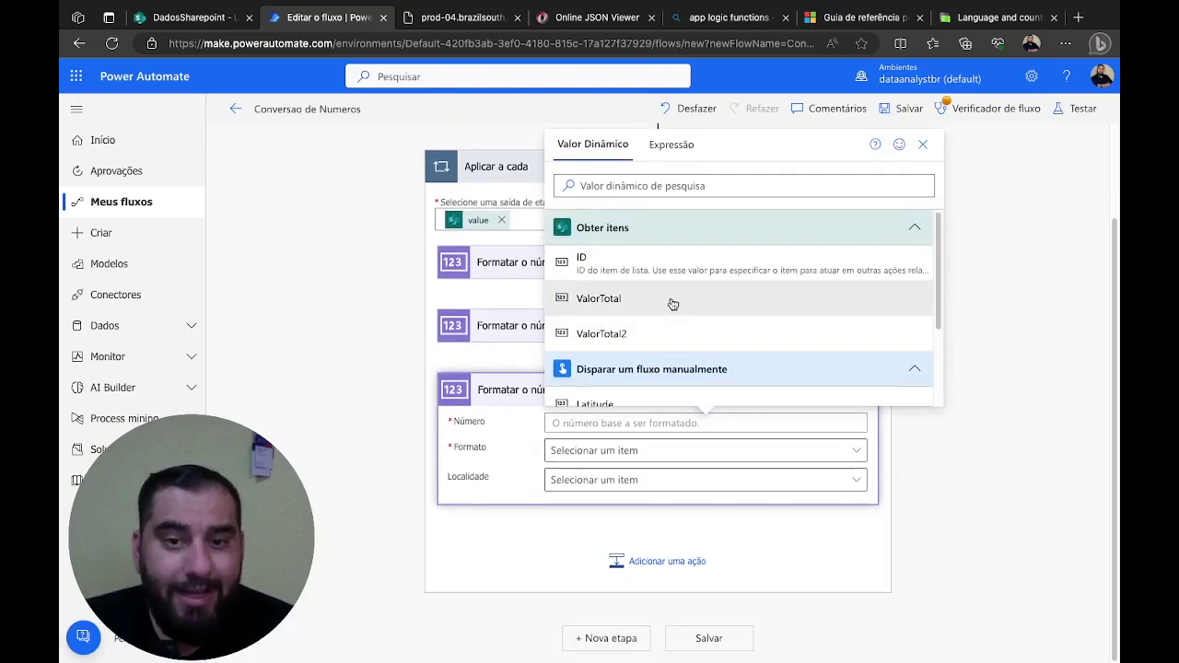
{"action": "left_click", "coordinate": [1051, 371]}
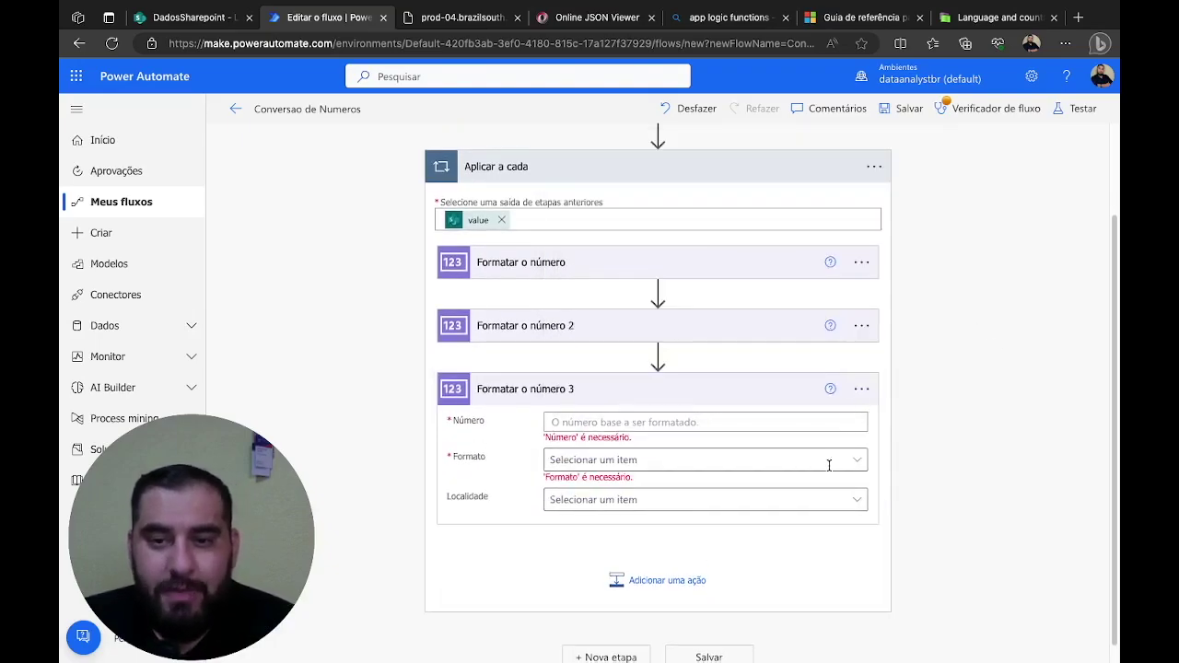
Start a float() expression for the Número field of Formatar o número 3.
{"action": "left_click", "coordinate": [847, 427]}
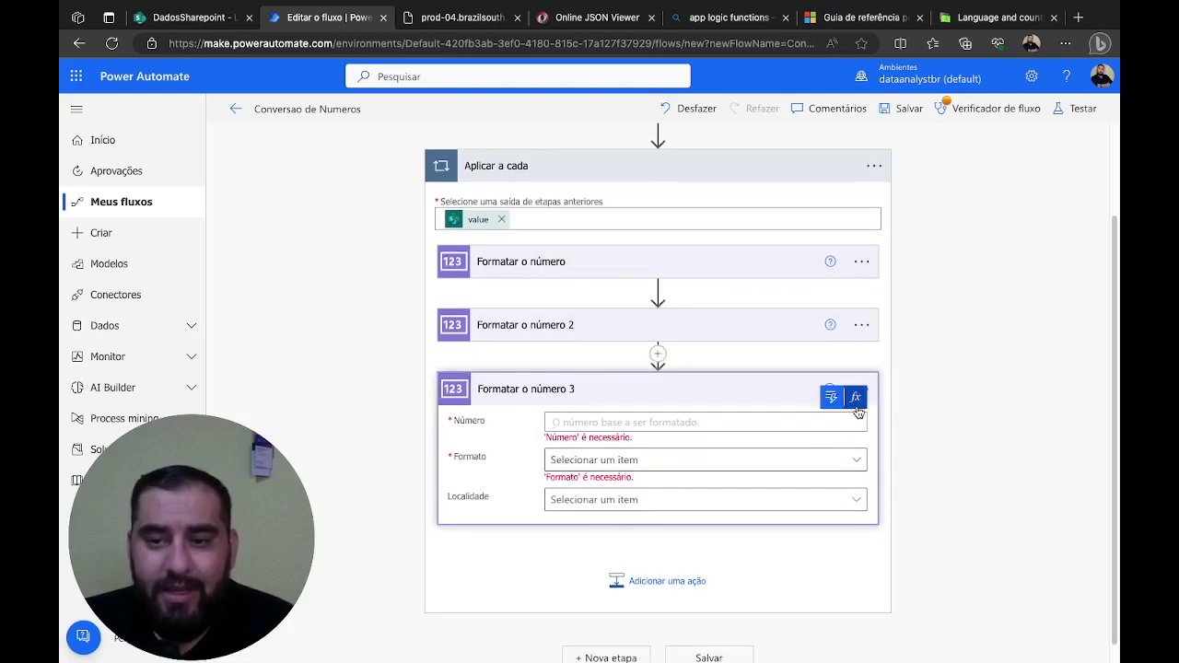
{"action": "left_click", "coordinate": [854, 396]}
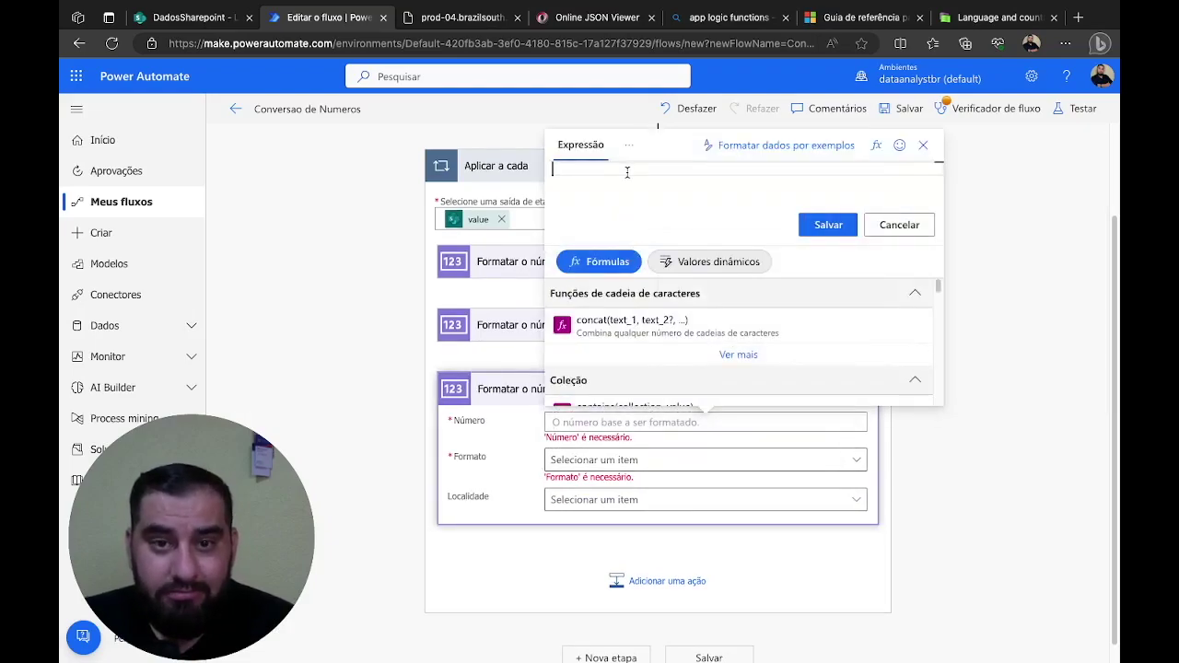
{"action": "type", "text": "flot"}
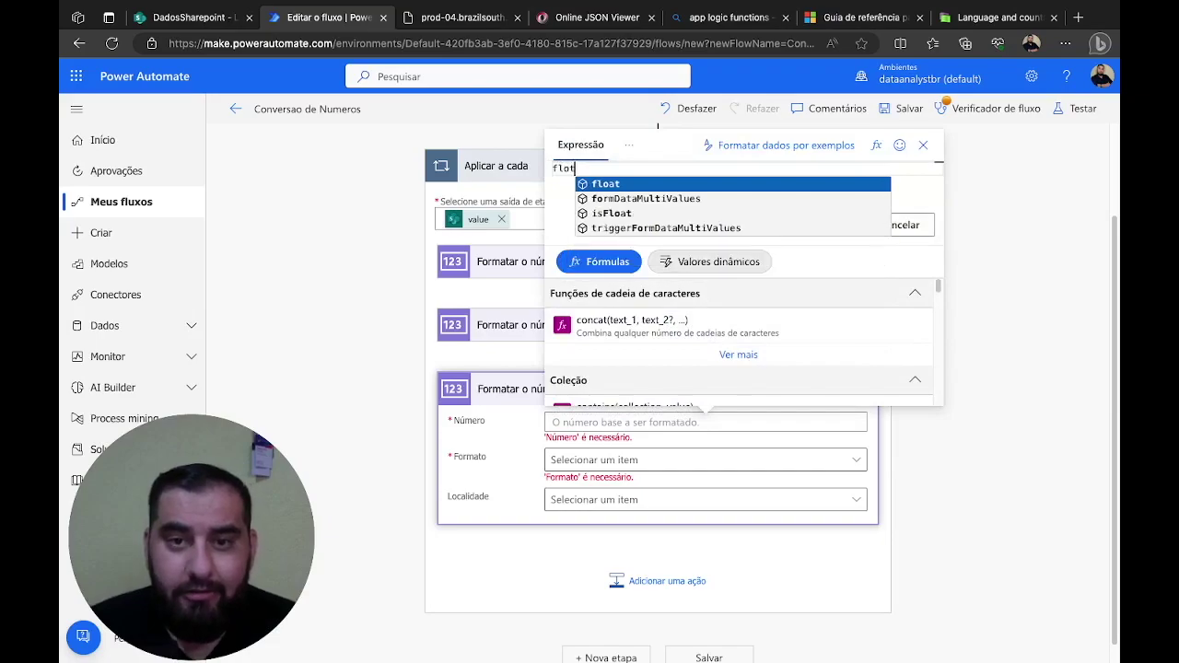
{"action": "key", "text": "Return"}
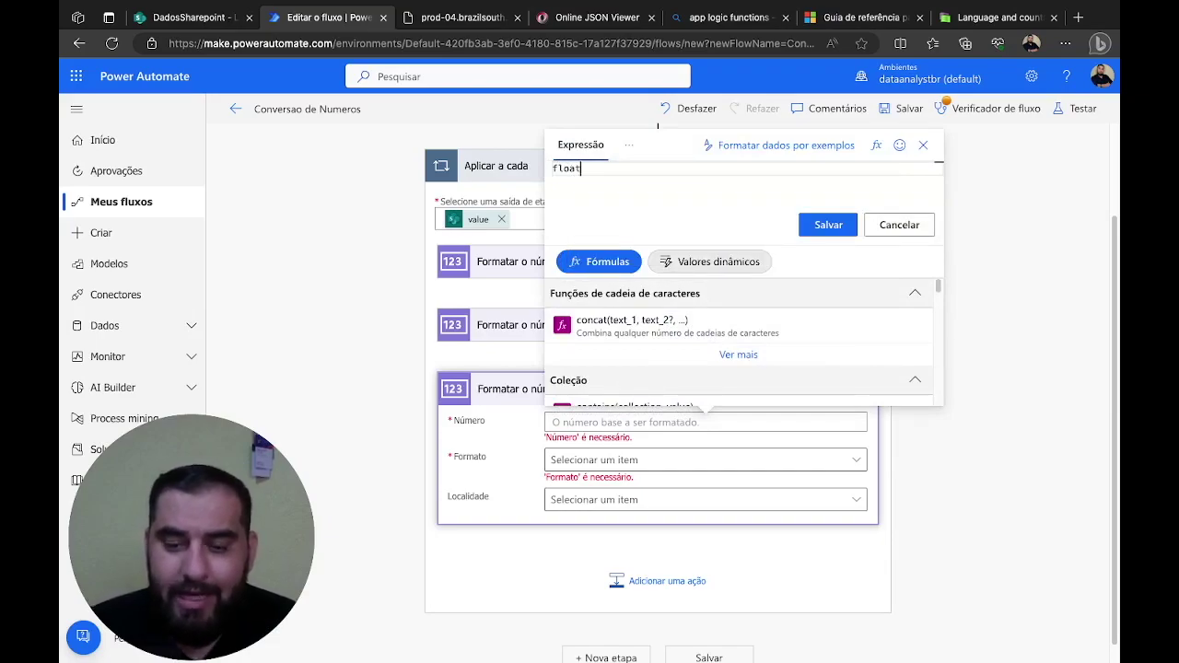
{"action": "type", "text": "("}
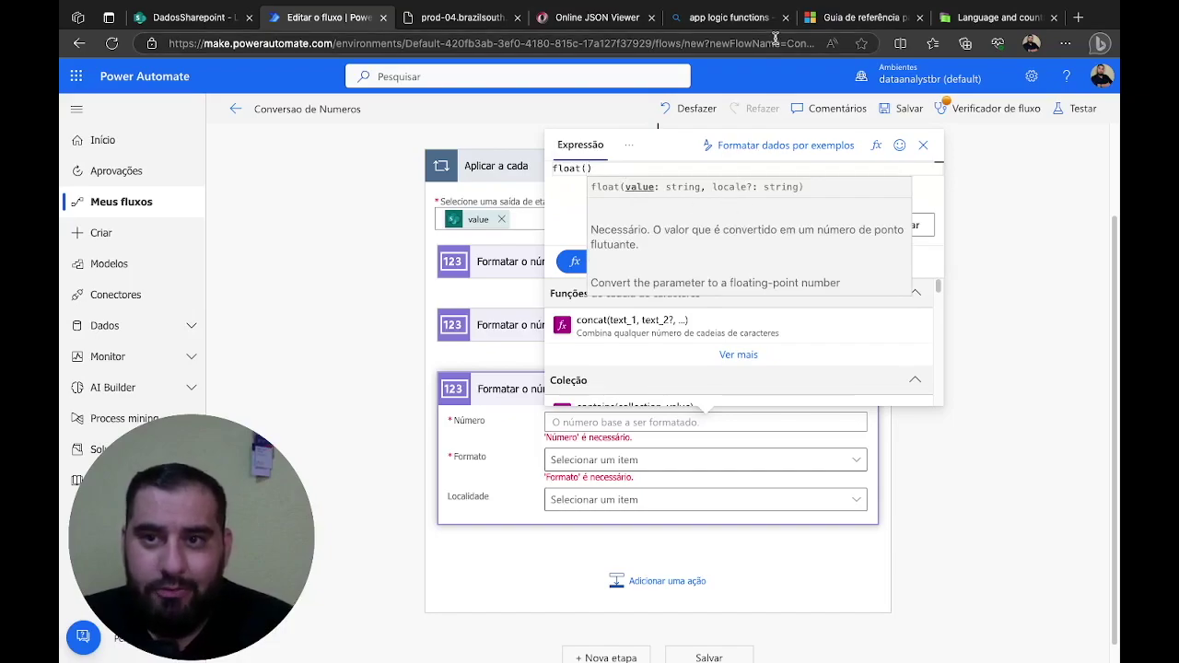
Examine float's syntax and which of its value and locale parameters are required in the Microsoft reference guide.
{"action": "left_click", "coordinate": [862, 18]}
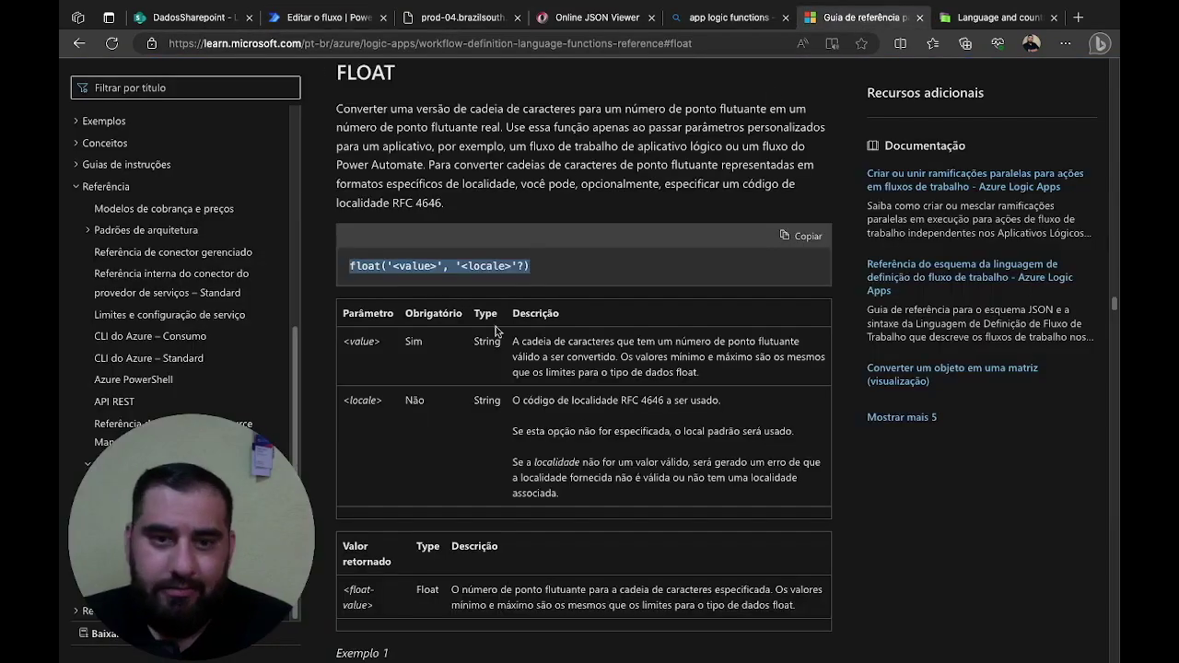
{"action": "left_click", "coordinate": [558, 270]}
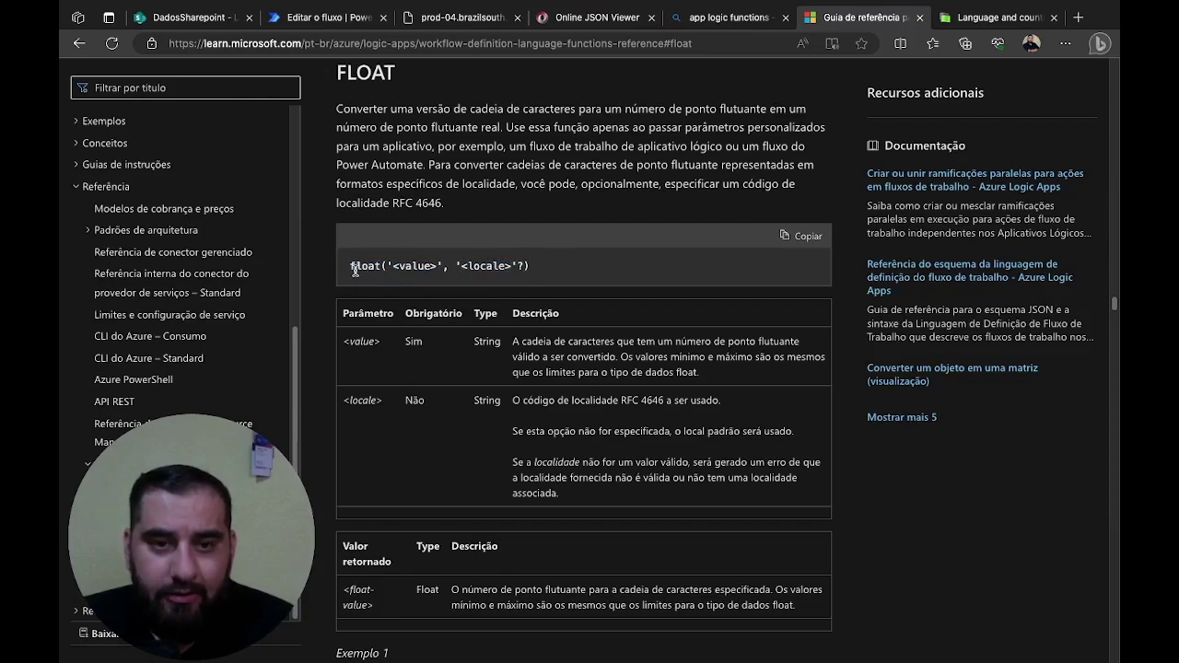
{"action": "left_click_drag", "start_coordinate": [355, 270], "coordinate": [360, 270]}
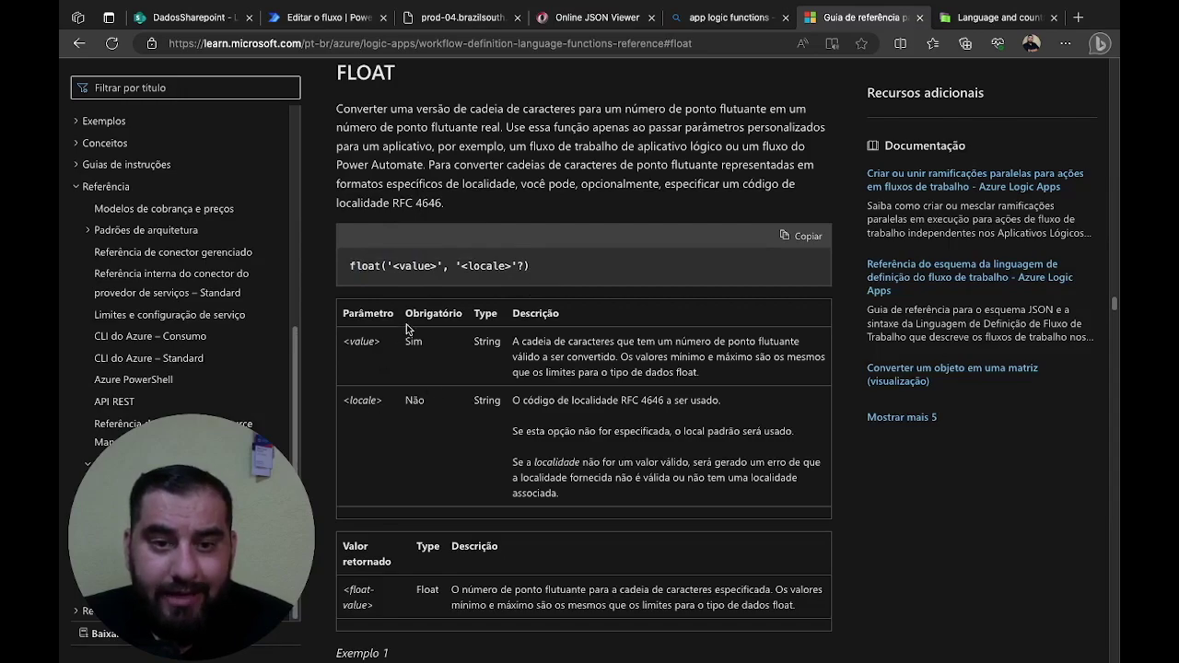
{"action": "left_click_drag", "start_coordinate": [406, 325], "coordinate": [408, 397]}
{"action": "left_click", "coordinate": [419, 343]}
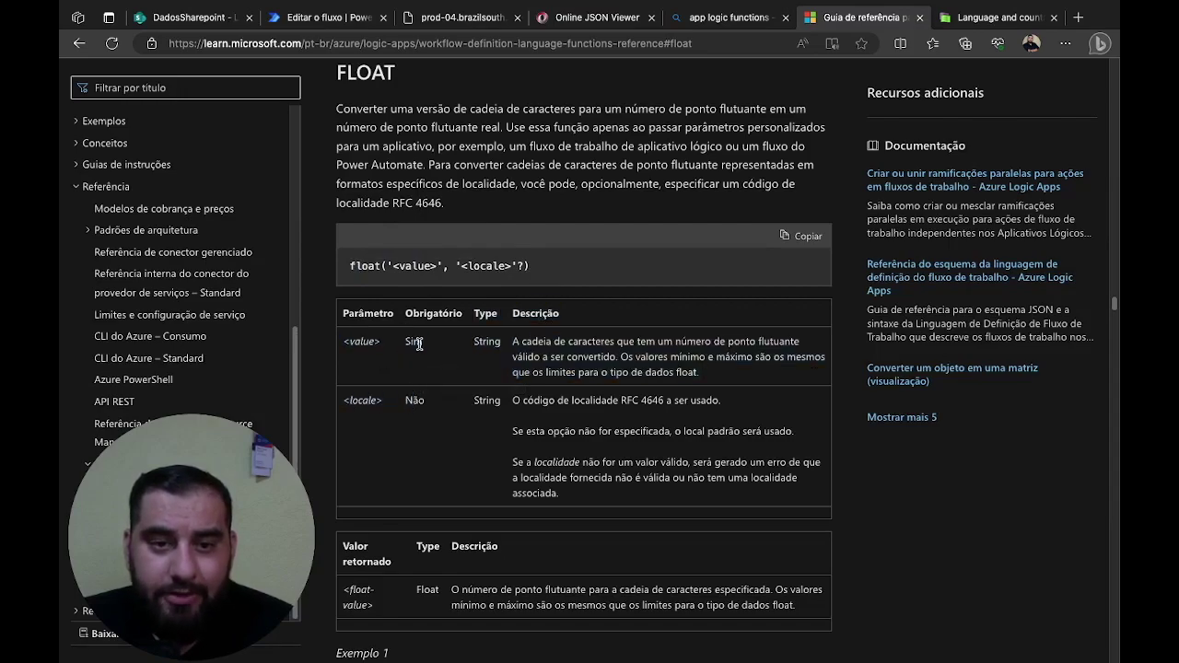
{"action": "double_click", "coordinate": [408, 403]}
{"action": "left_click", "coordinate": [411, 464]}
Return to the flow's expression and insert the ValorTotal3 dynamic value from Obter itens as float's value argument.
{"action": "left_click", "coordinate": [275, 15]}
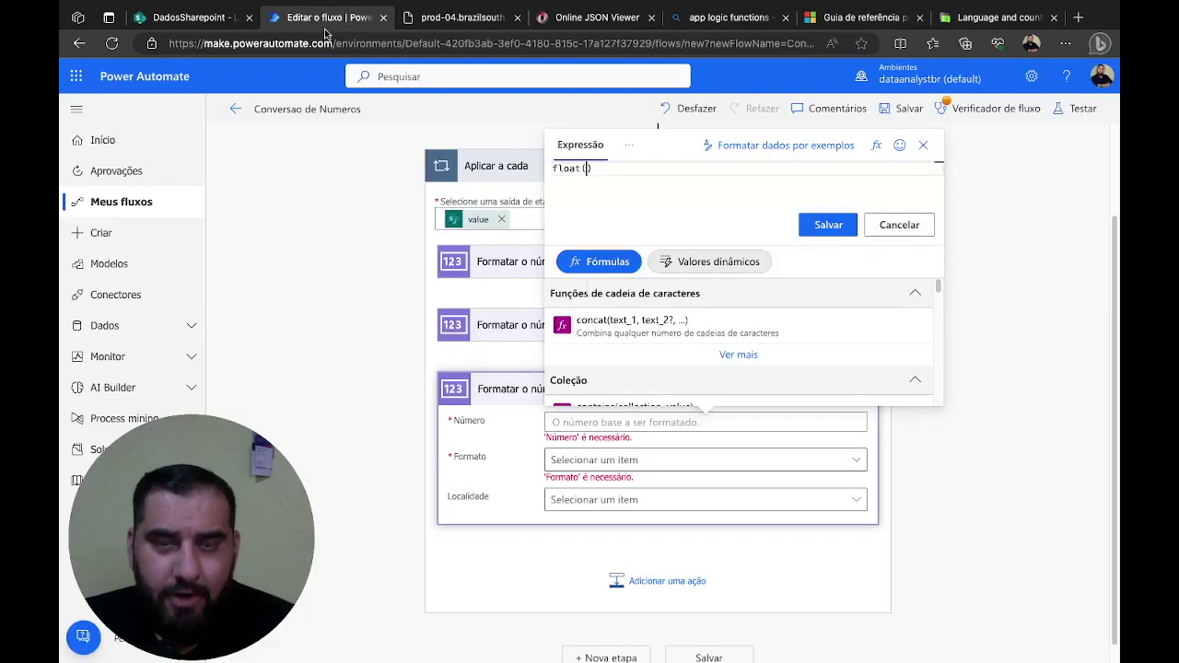
{"action": "left_click", "coordinate": [709, 261]}
{"action": "scroll", "coordinate": [700, 358], "scroll_direction": "up", "scroll_amount": 2}
{"action": "scroll", "coordinate": [696, 374], "scroll_direction": "up", "scroll_amount": 2}
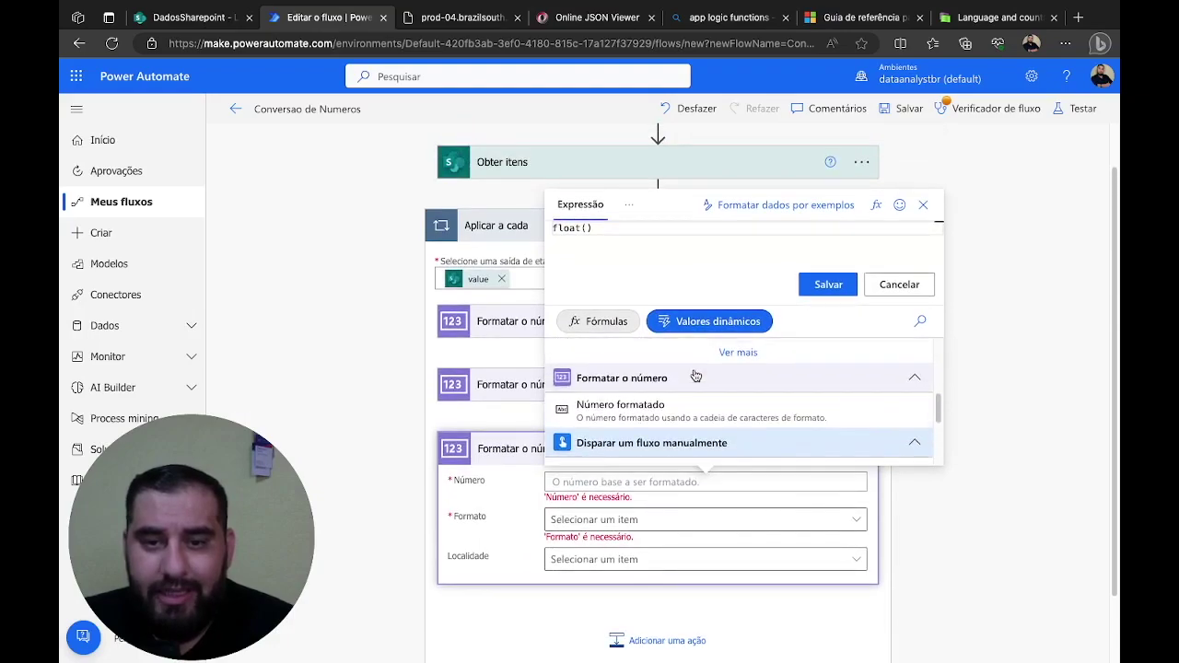
{"action": "scroll", "coordinate": [718, 416], "scroll_direction": "up", "scroll_amount": 5}
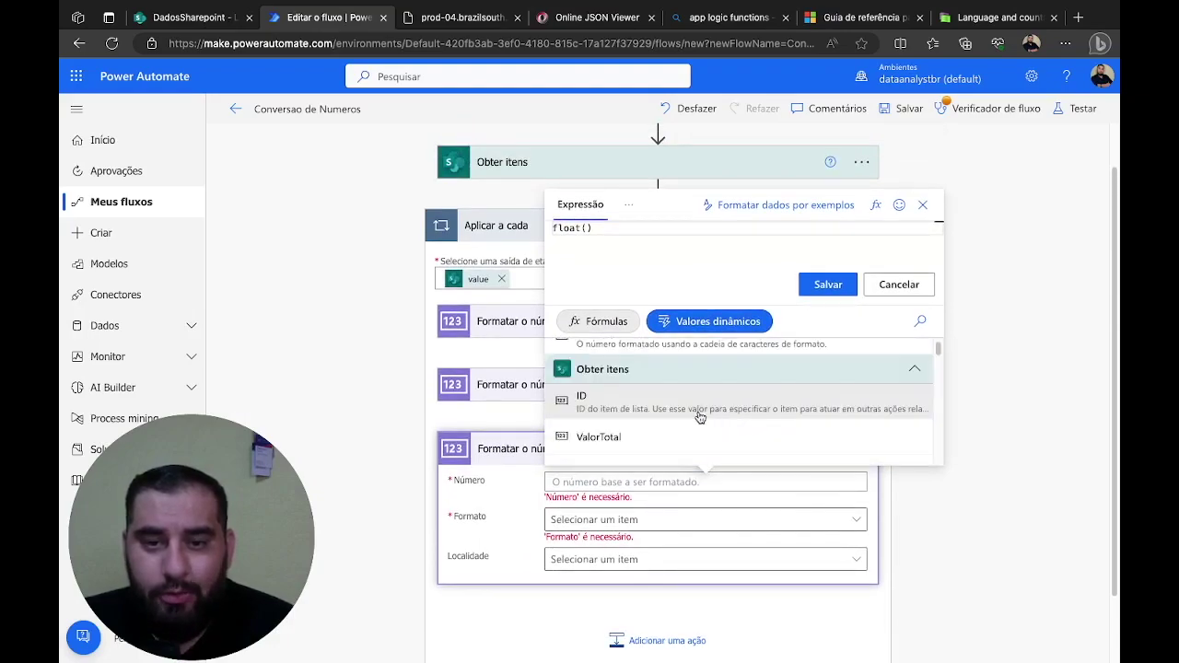
{"action": "scroll", "coordinate": [699, 417], "scroll_direction": "down", "scroll_amount": 5}
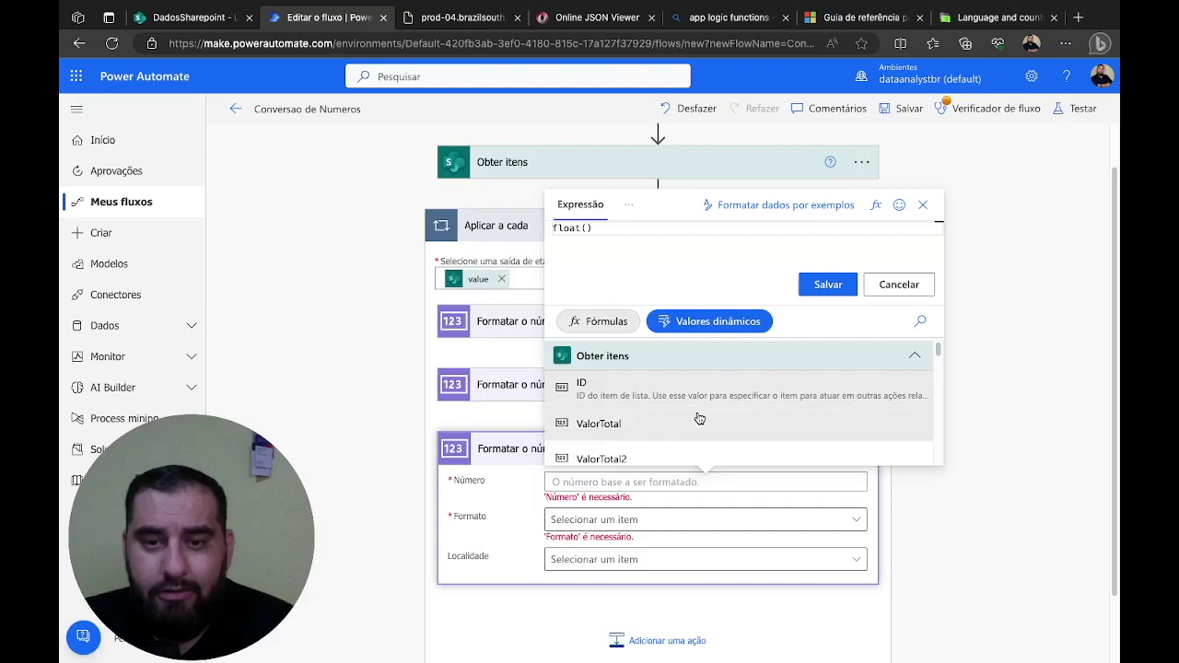
{"action": "left_click", "coordinate": [644, 374]}
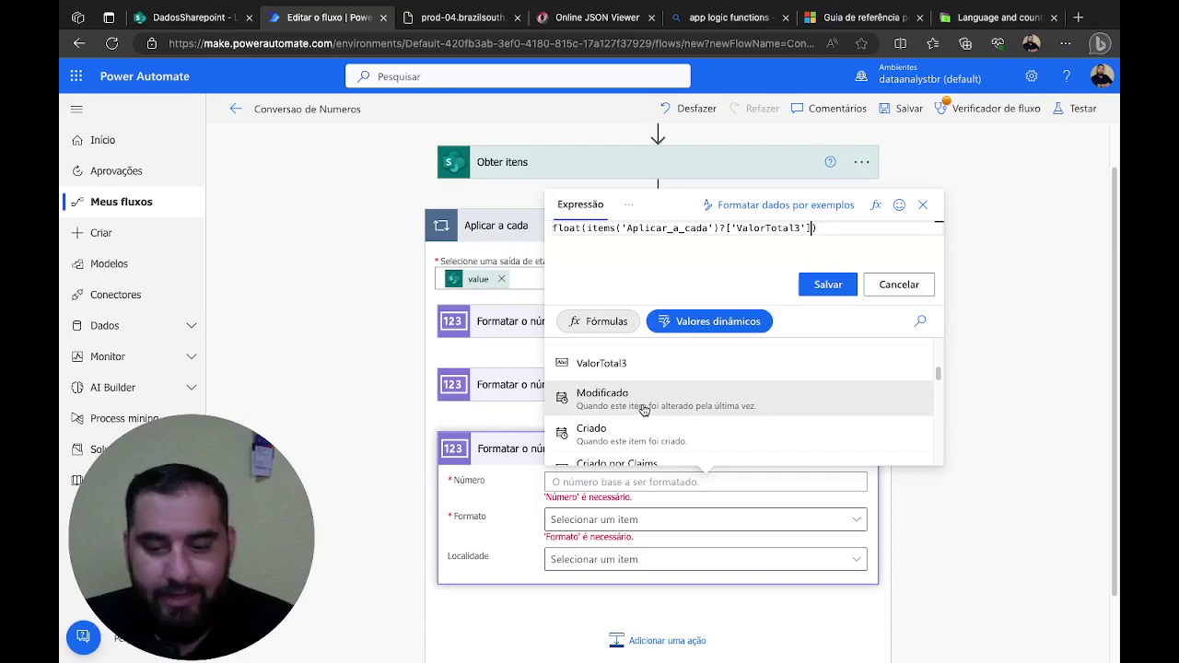
Check the Brazilian RFC 4646 tag in the culture code list, add 'pt-BR' as float's locale argument, and save the expression.
{"action": "type", "text": ","}
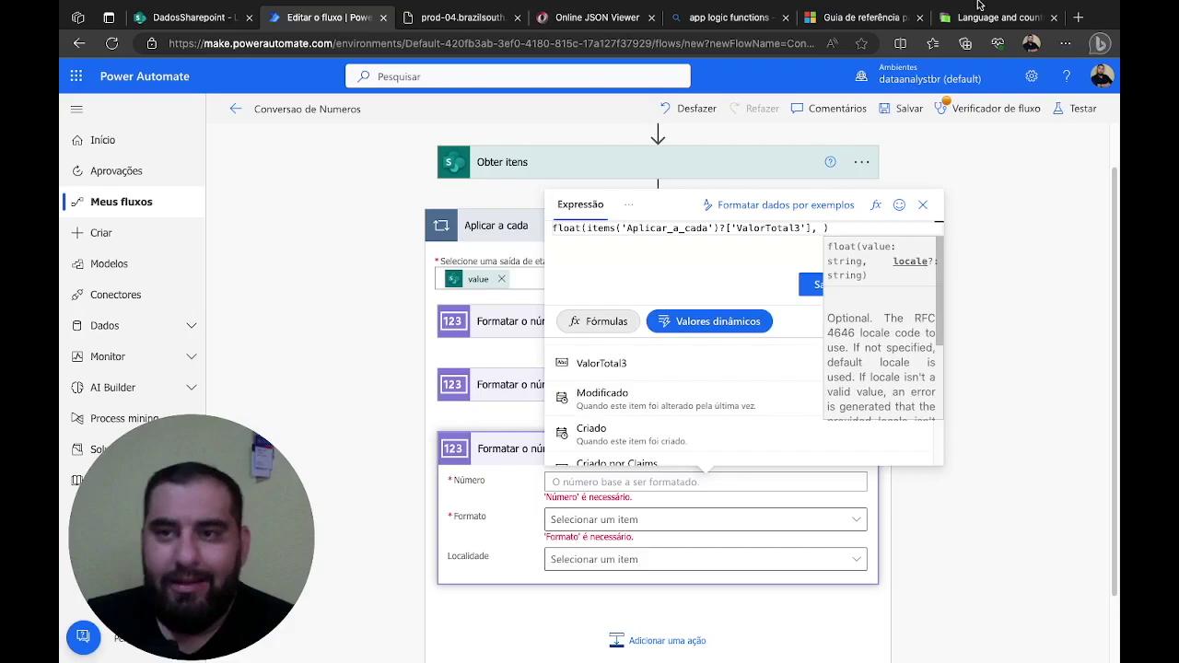
{"action": "left_click", "coordinate": [1041, 18]}
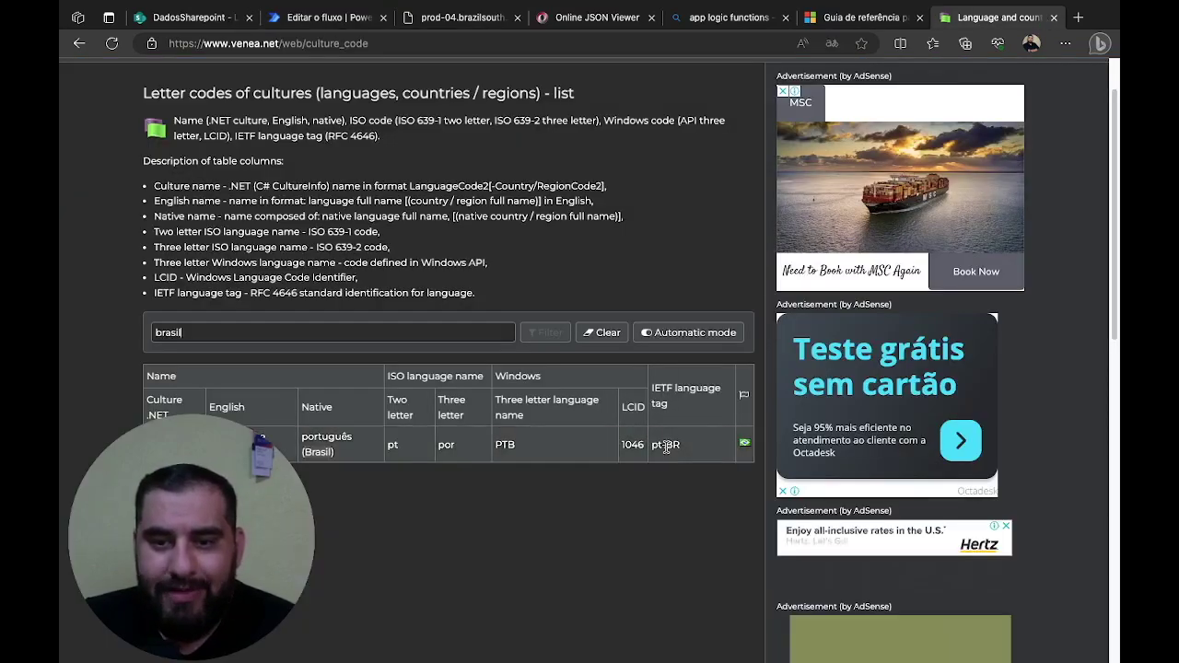
{"action": "left_click", "coordinate": [304, 26]}
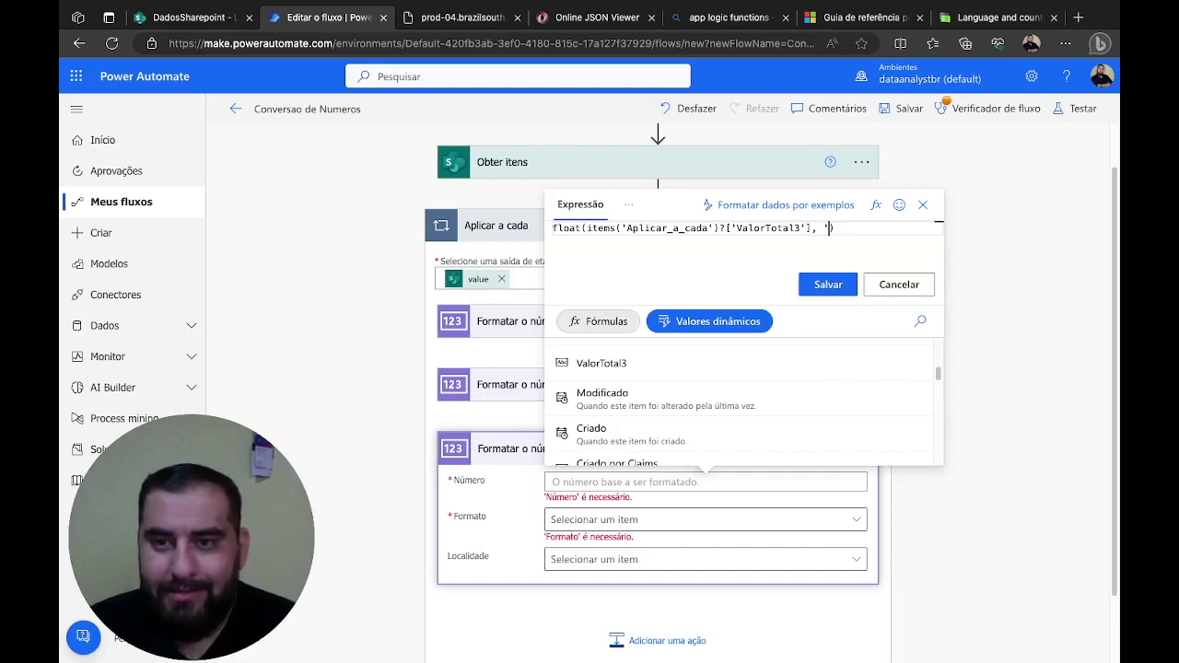
{"action": "type", "text": "pt-b"}
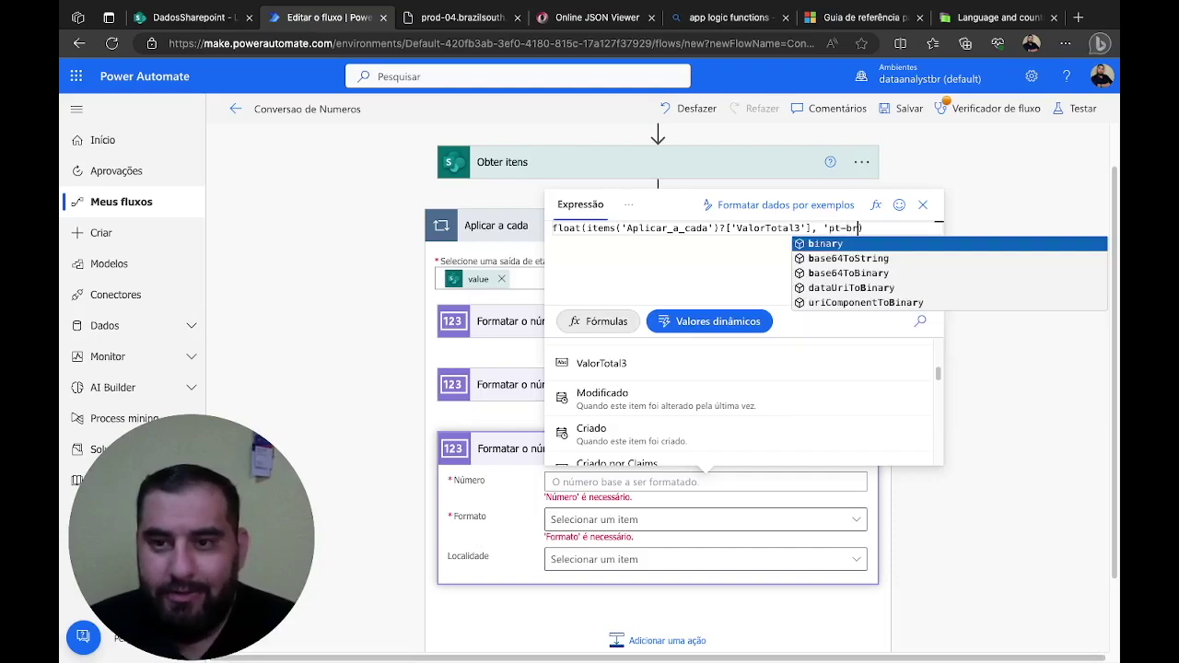
{"action": "key", "text": "BackSpace"}
{"action": "type", "text": "BR"}
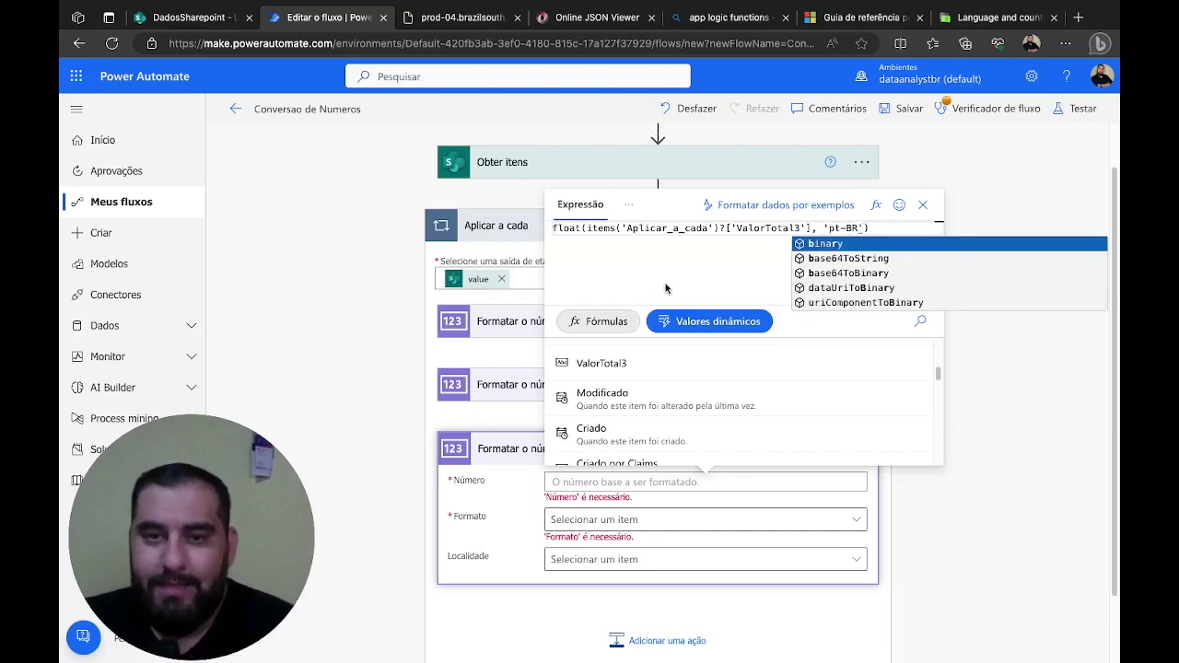
{"action": "type", "text": "'"}
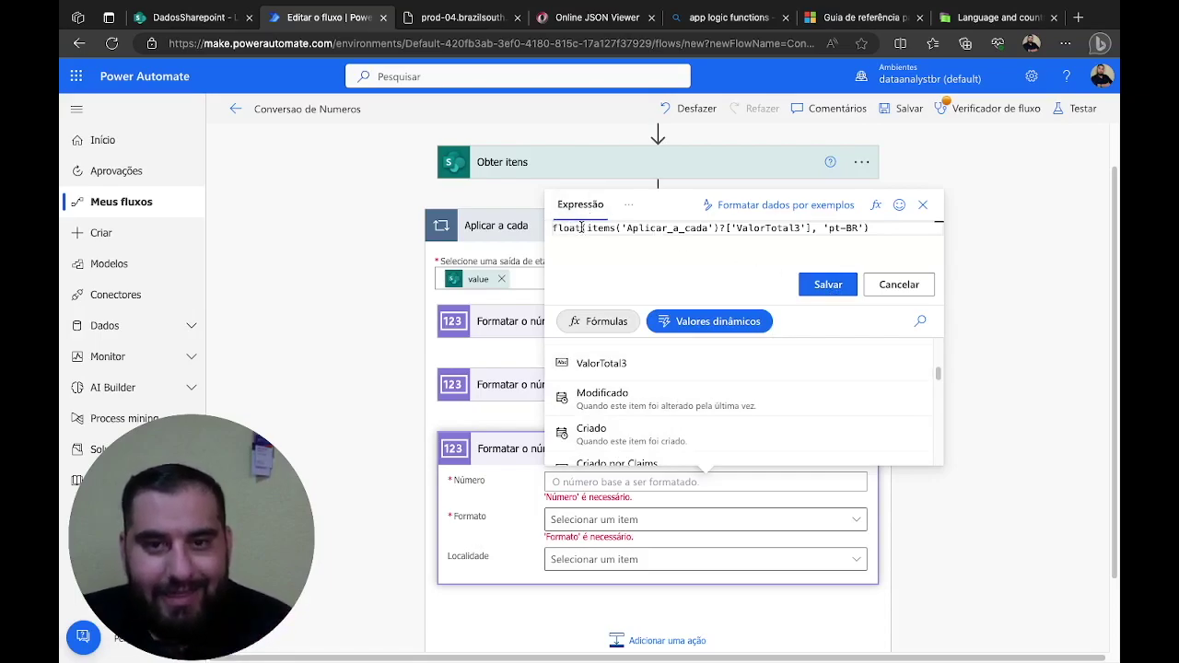
{"action": "left_click_drag", "start_coordinate": [586, 228], "coordinate": [813, 231]}
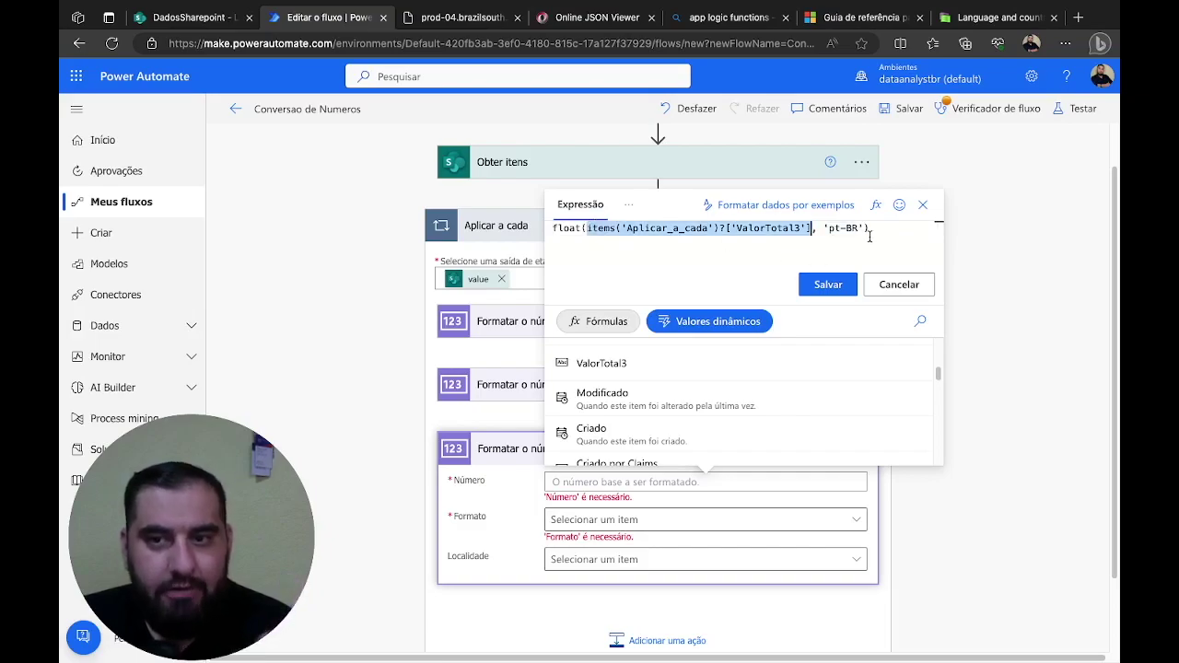
{"action": "left_click", "coordinate": [864, 235]}
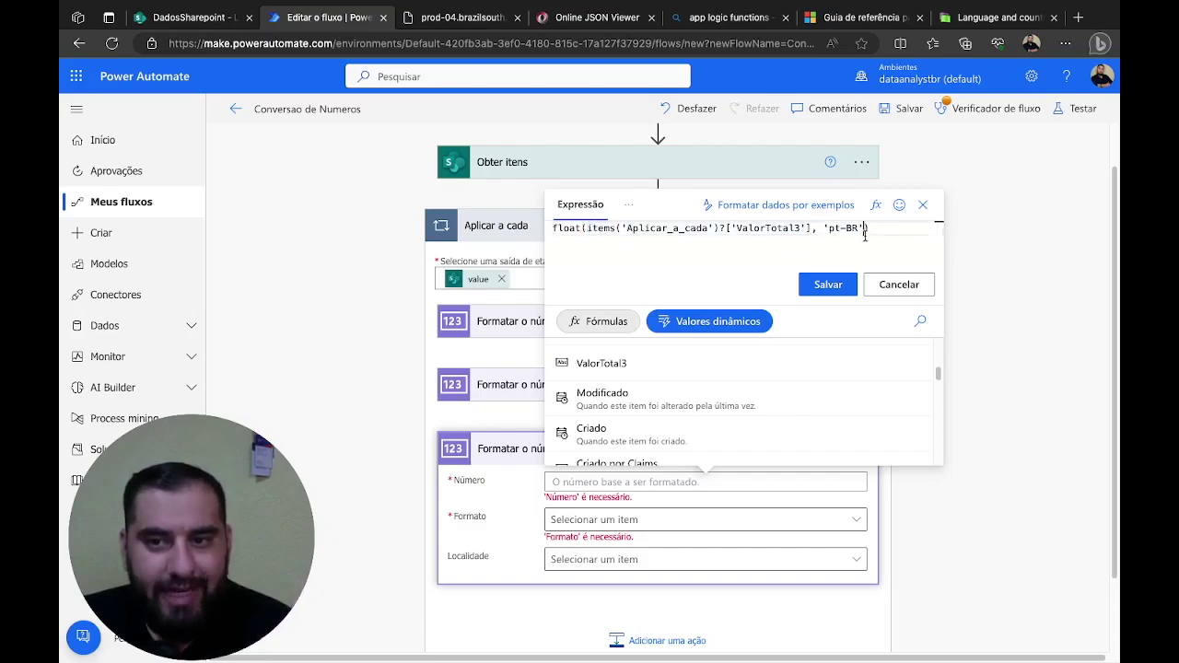
{"action": "left_click", "coordinate": [820, 291]}
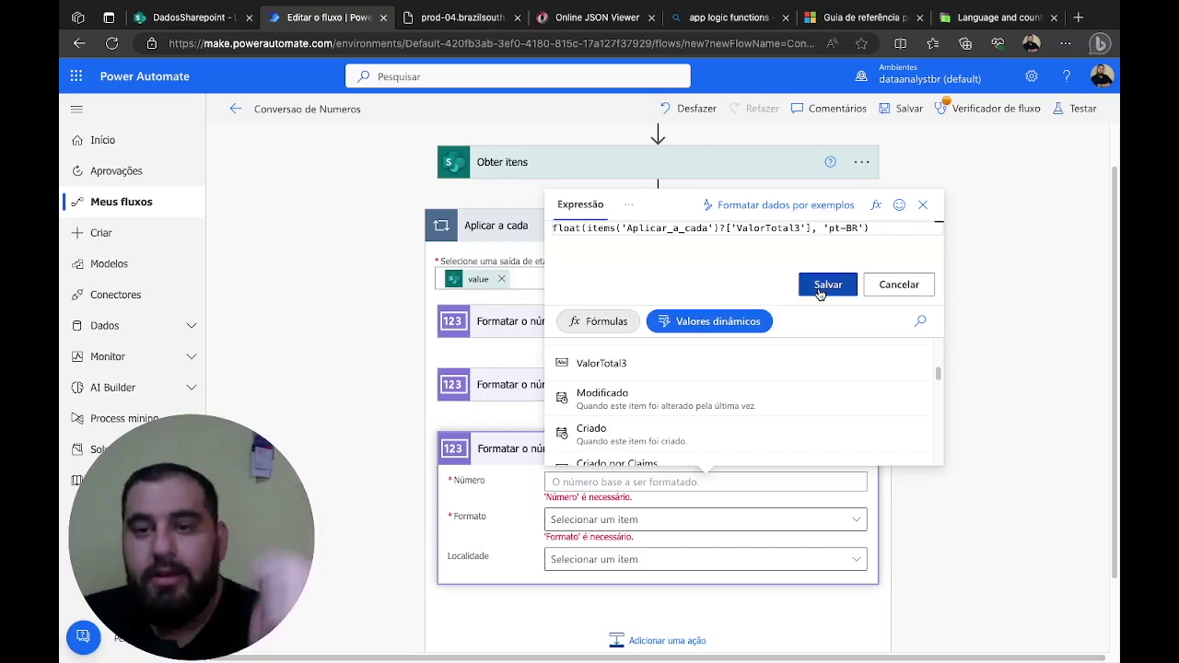
Set Formatar o número 3's Formato to $1,234.00 and its Localidade to Portuguese (Brazil) (pt-BR).
{"action": "left_click", "coordinate": [707, 515]}
{"action": "left_click", "coordinate": [631, 518]}
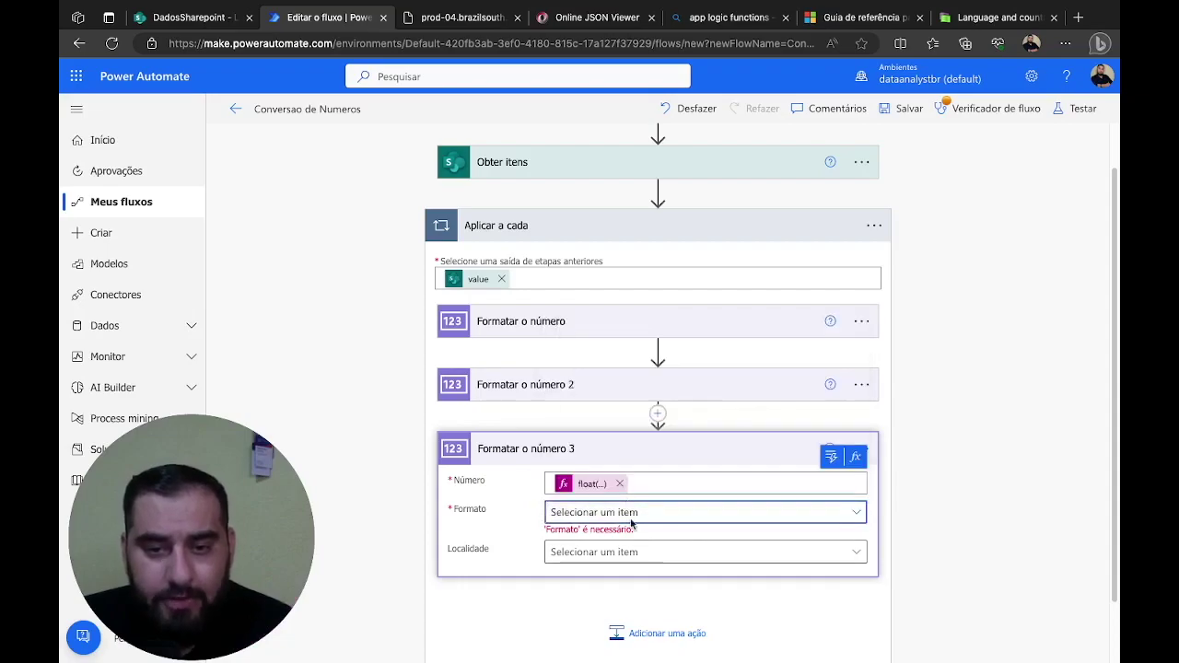
{"action": "left_click", "coordinate": [633, 543]}
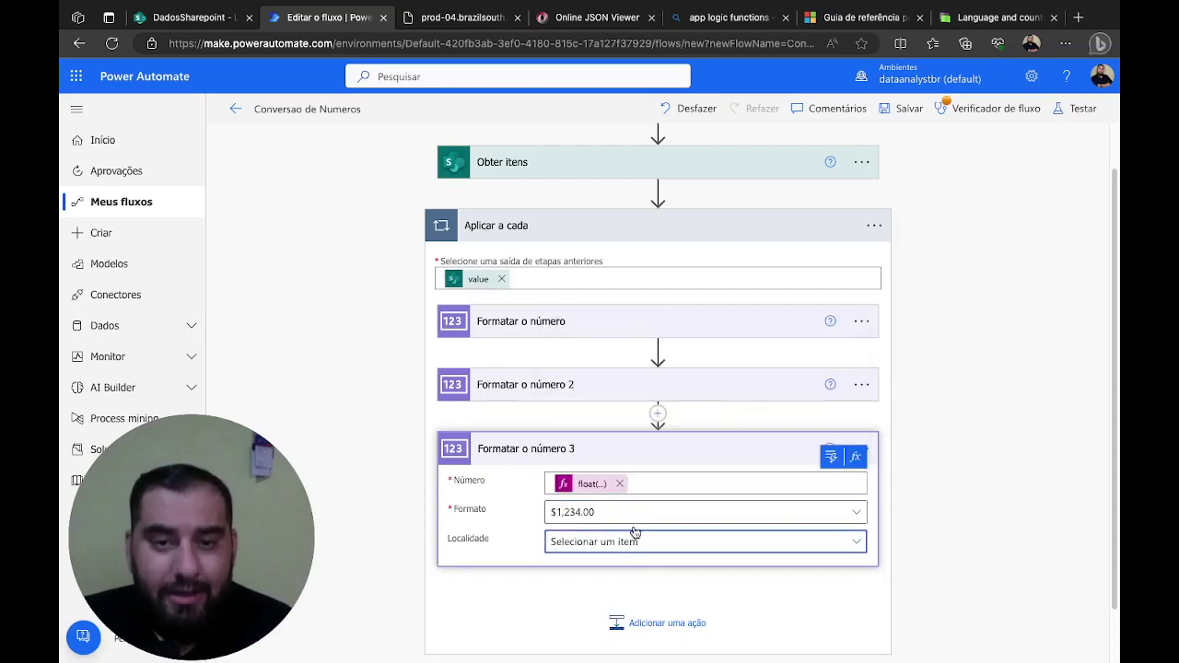
{"action": "left_click", "coordinate": [649, 294]}
{"action": "type", "text": "bras"}
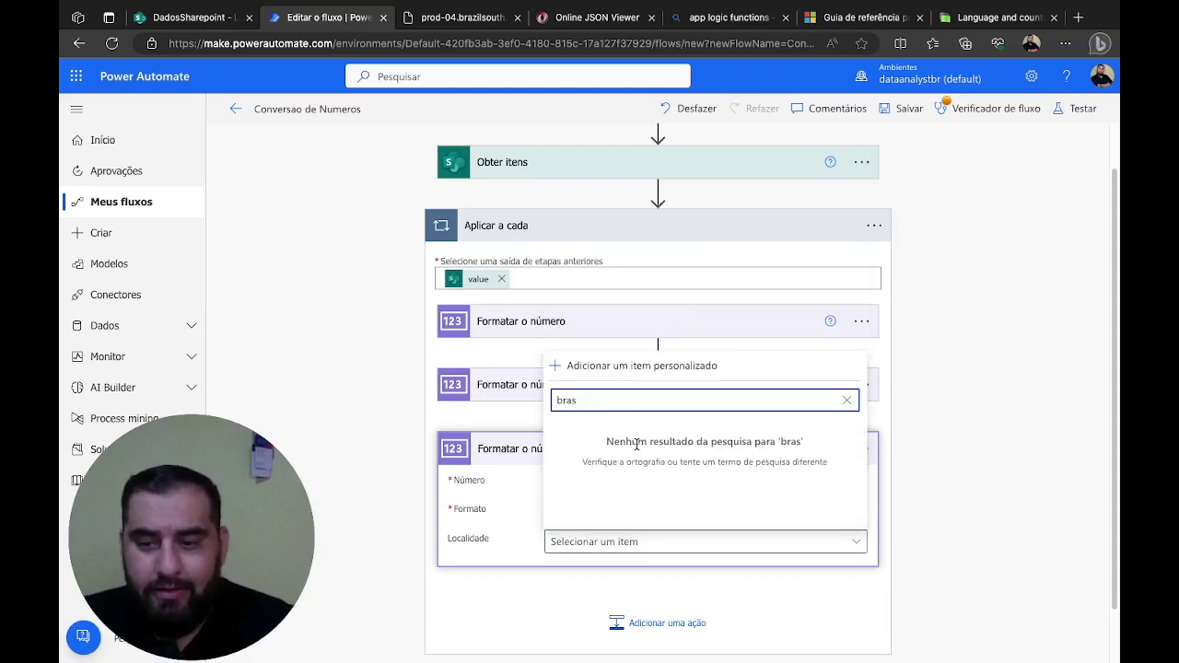
{"action": "key", "text": "BackSpace"}
{"action": "left_click", "coordinate": [621, 508]}
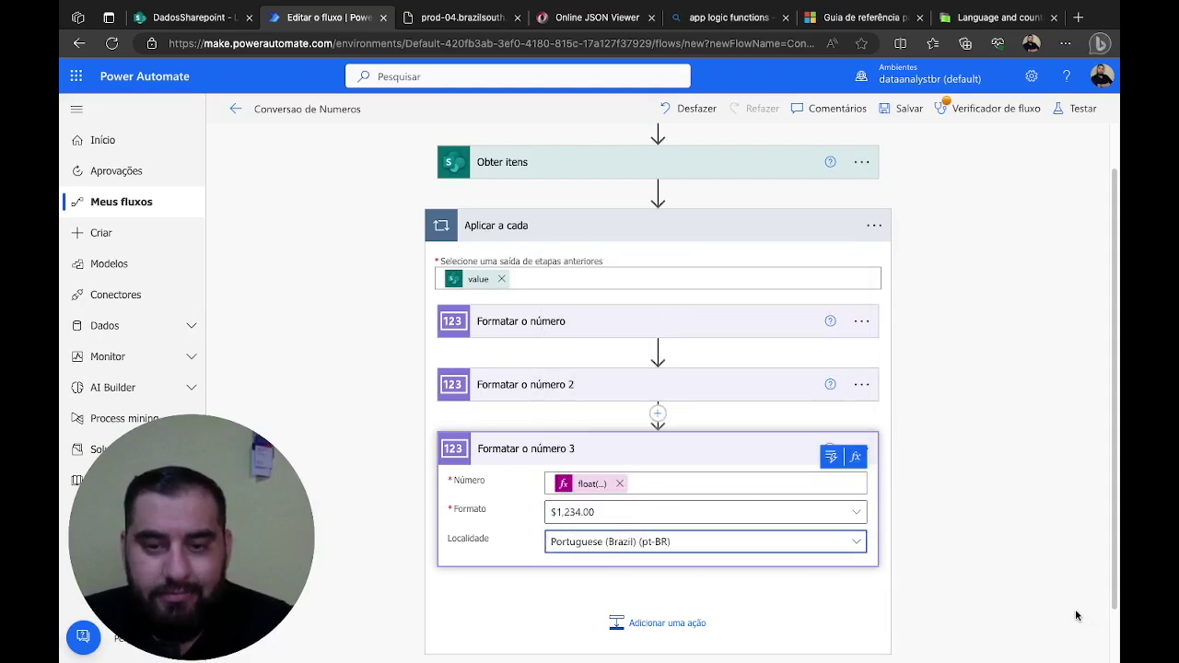
Reopen the float expression and compare its locale argument with the locale parameter description in the Microsoft reference guide.
{"action": "scroll", "coordinate": [995, 465], "scroll_direction": "up", "scroll_amount": 1}
{"action": "scroll", "coordinate": [995, 465], "scroll_direction": "down", "scroll_amount": 2}
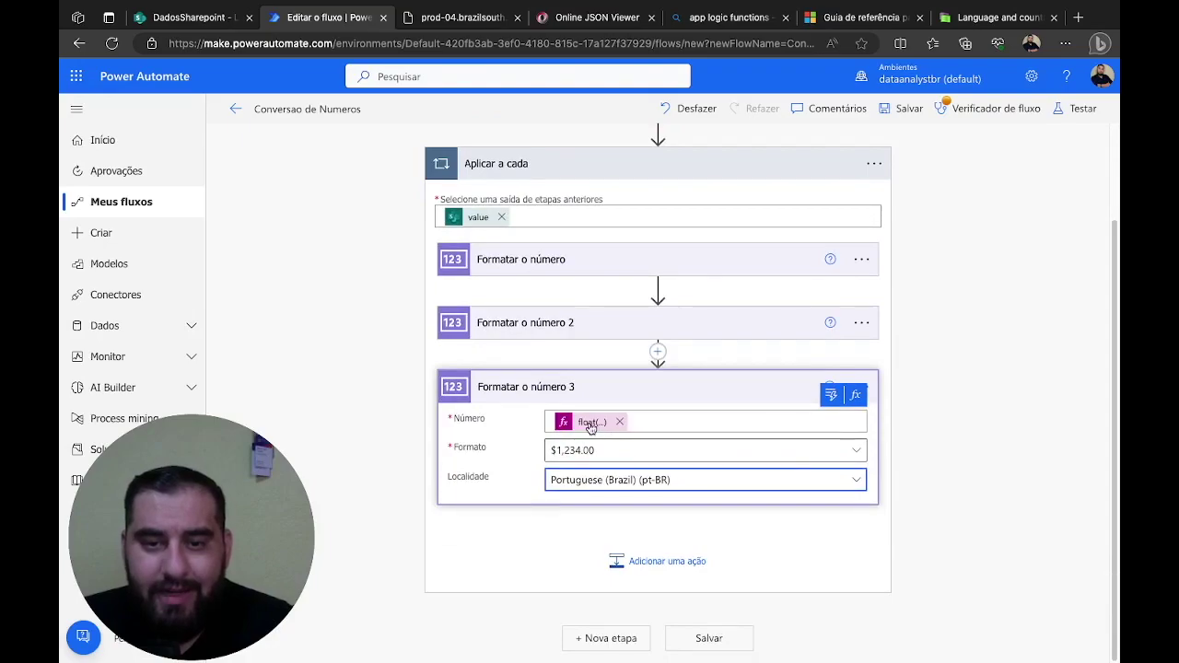
{"action": "left_click", "coordinate": [643, 419]}
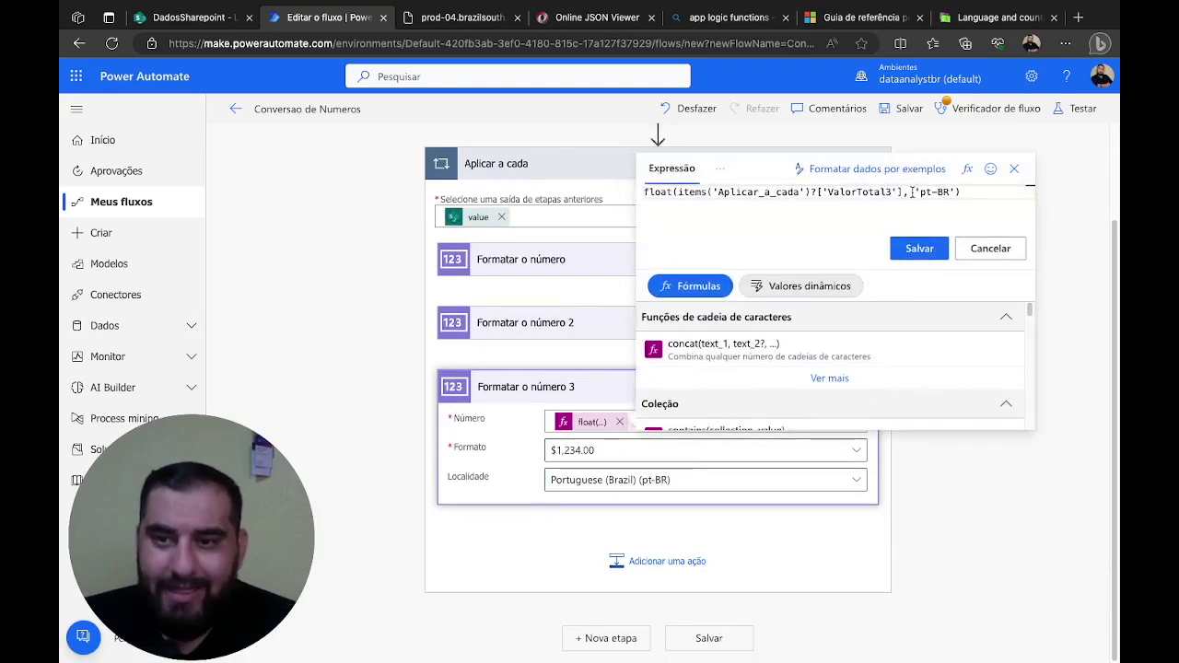
{"action": "left_click_drag", "start_coordinate": [905, 191], "coordinate": [950, 191]}
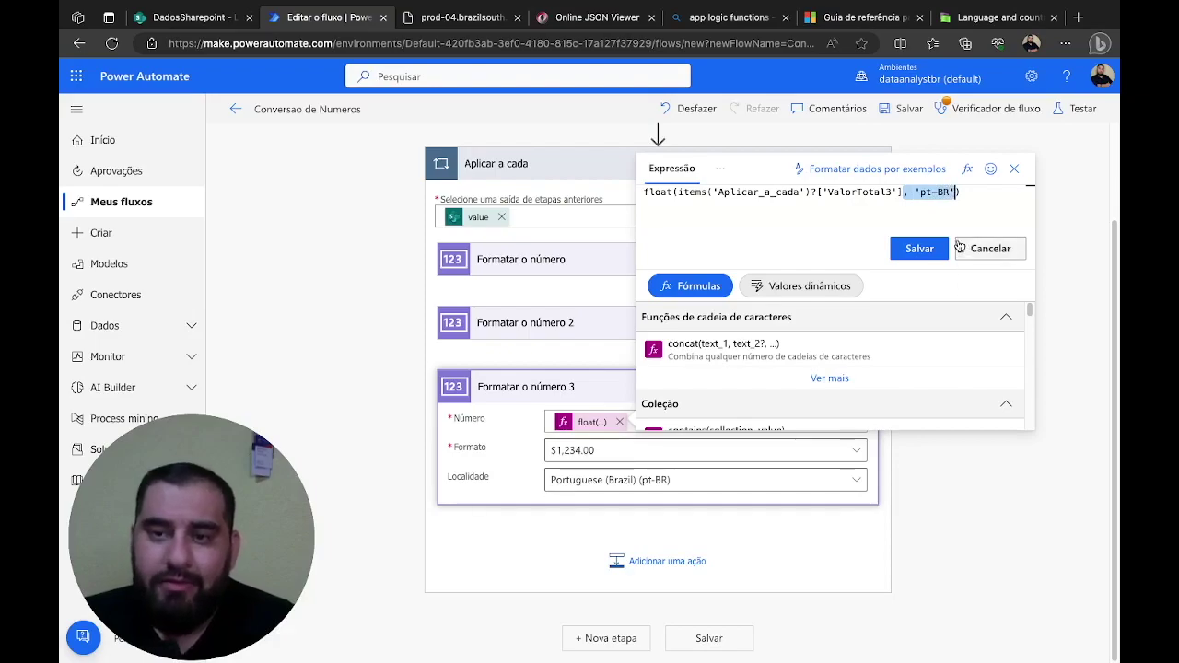
{"action": "left_click", "coordinate": [943, 197]}
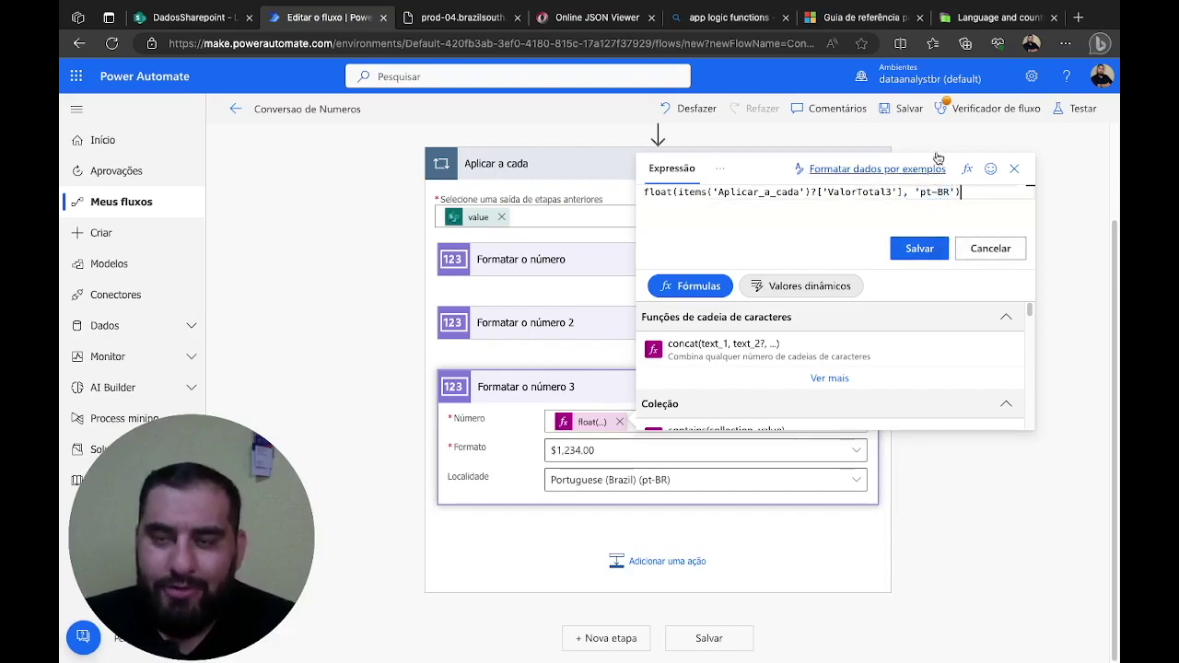
{"action": "left_click", "coordinate": [866, 18]}
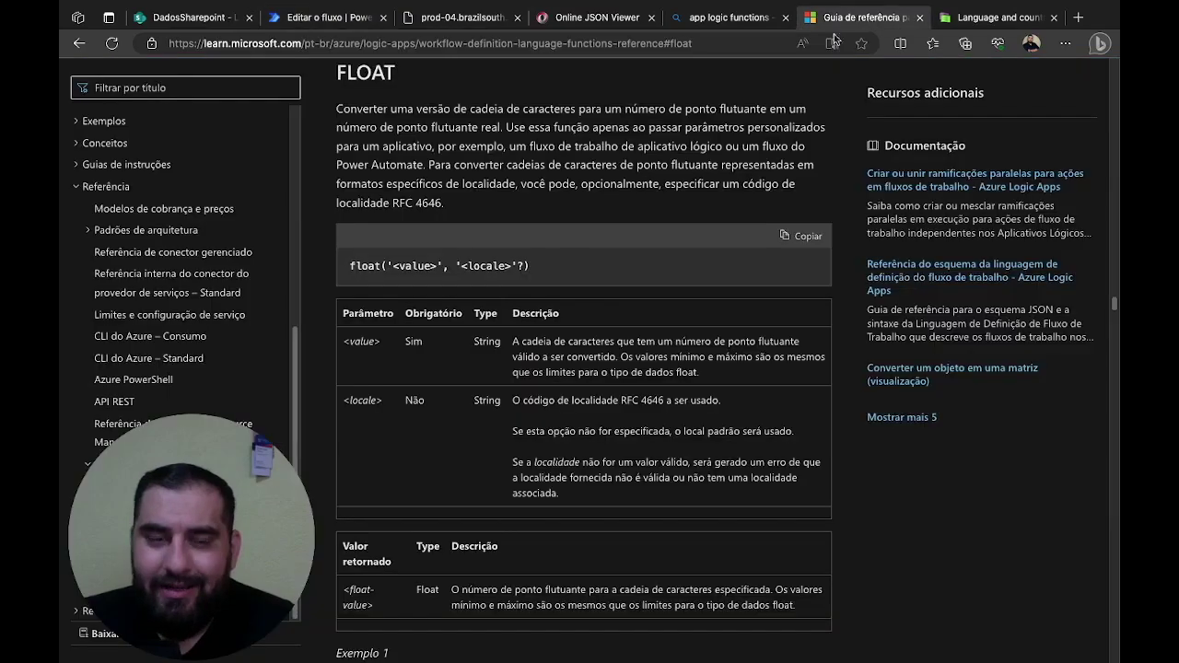
{"action": "left_click_drag", "start_coordinate": [349, 401], "coordinate": [571, 412]}
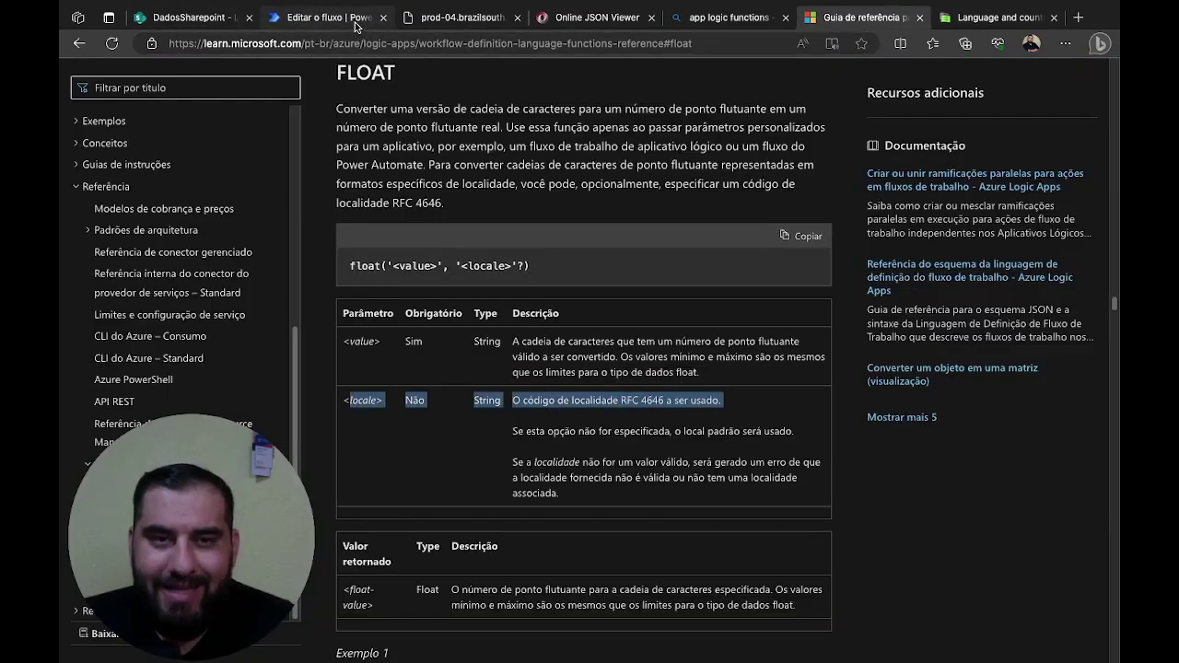
{"action": "left_click", "coordinate": [327, 17]}
{"action": "left_click", "coordinate": [920, 249]}
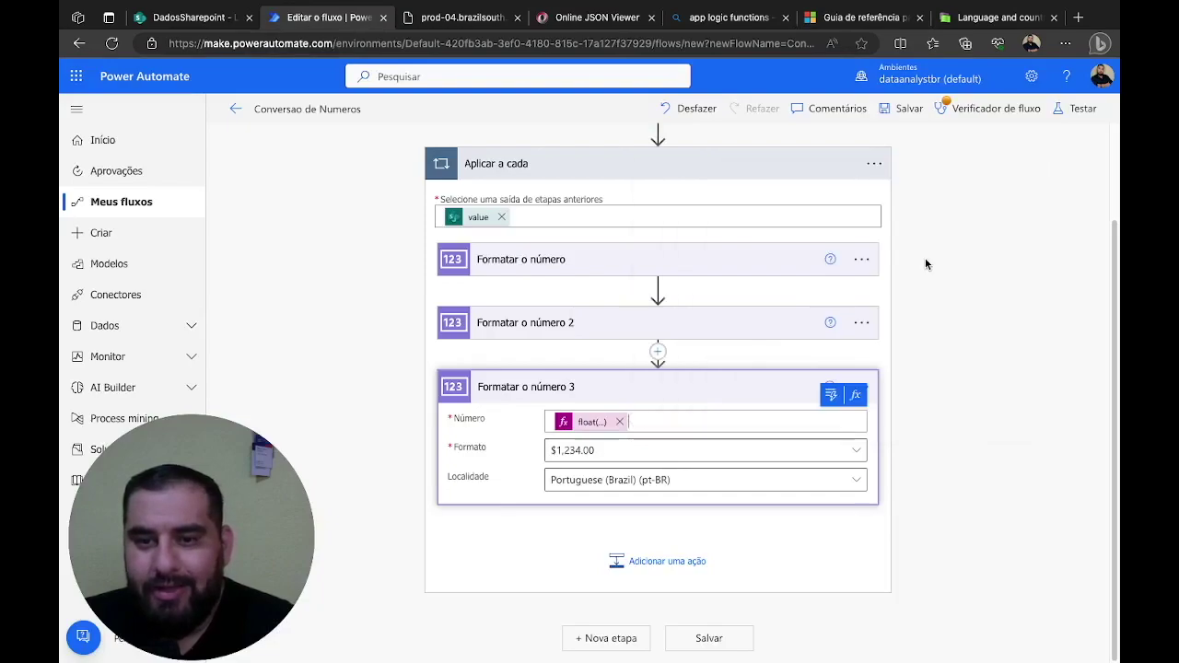
Leave the flow test setup without running it and rename the first Formatar o número action as "Formatar o número: Tipo Inteiro".
{"action": "left_click", "coordinate": [1082, 111]}
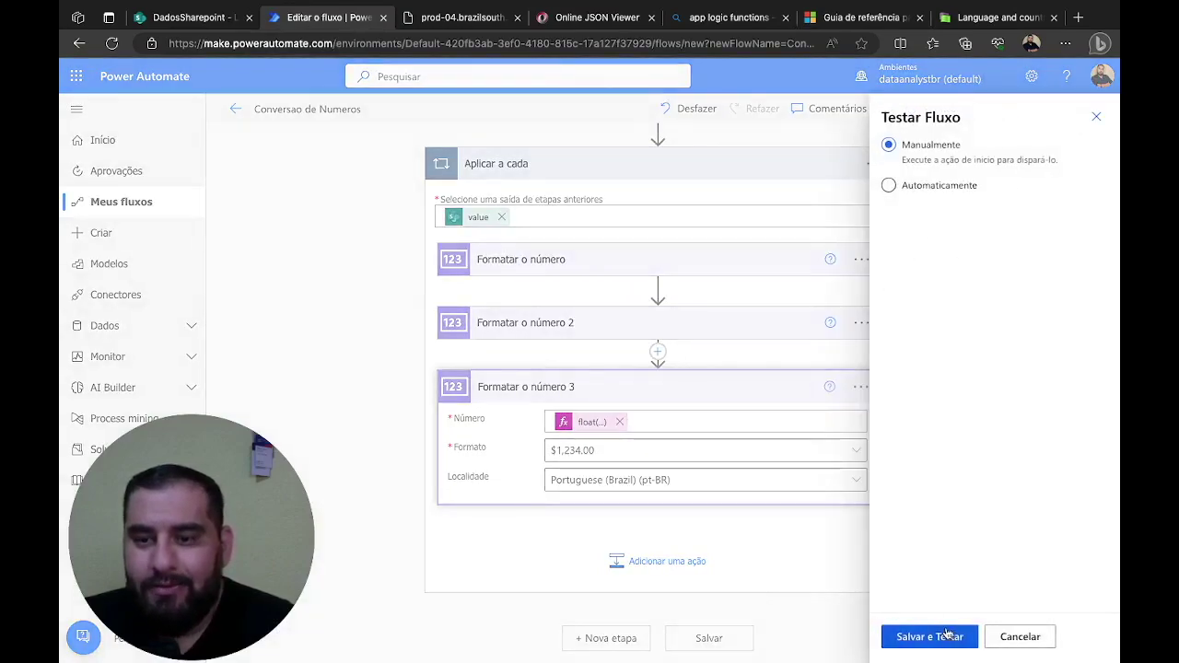
{"action": "left_click", "coordinate": [1017, 636]}
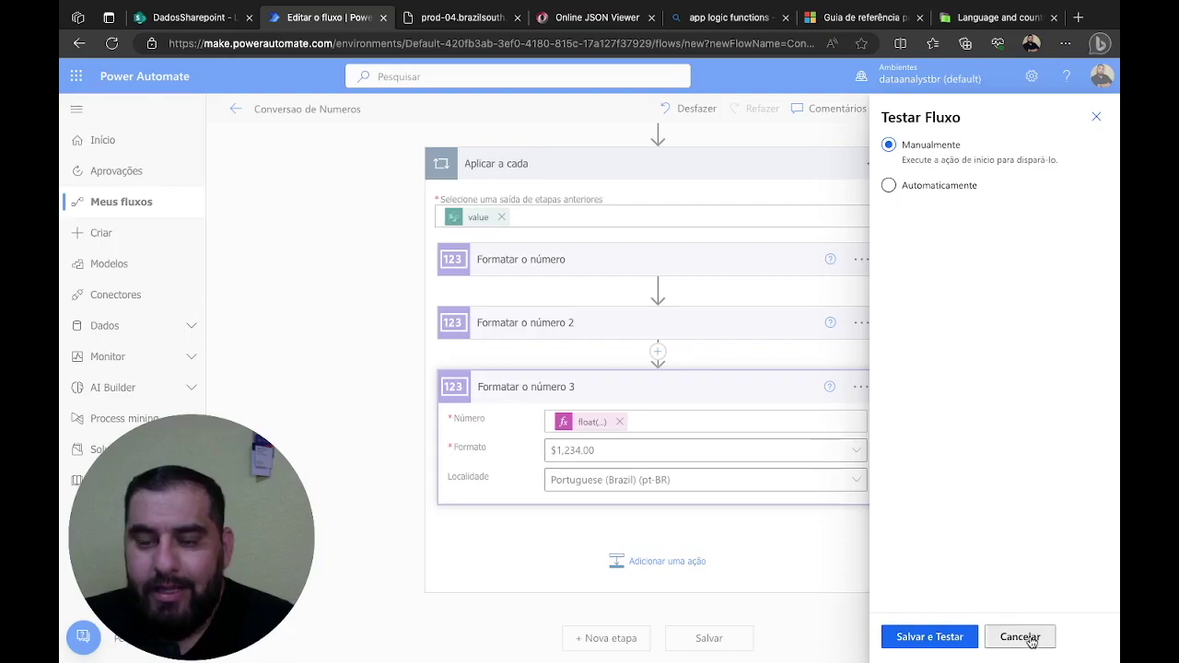
{"action": "left_click", "coordinate": [861, 260]}
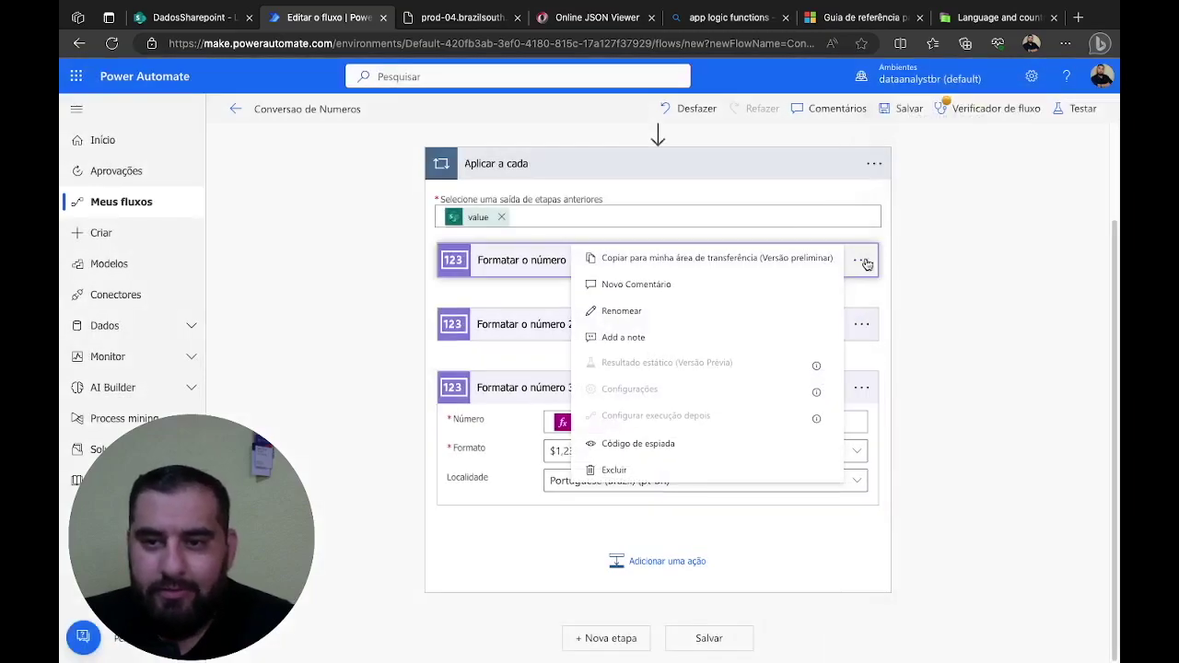
{"action": "left_click", "coordinate": [710, 321]}
{"action": "left_click", "coordinate": [668, 264]}
{"action": "type", "text": ": Tipo Inteiro"}
{"action": "key", "text": "Return"}
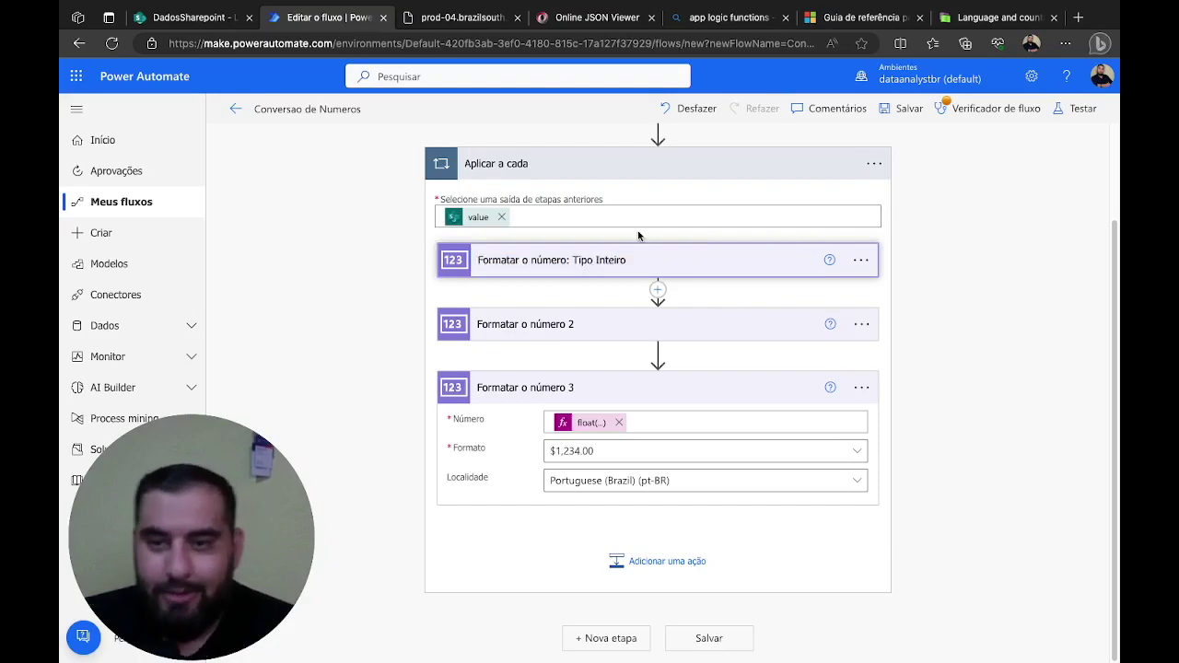
Rename the Formatar o número 2 action as "Formatar o número: Tipo Moeda ou Decimal".
{"action": "left_click", "coordinate": [861, 326]}
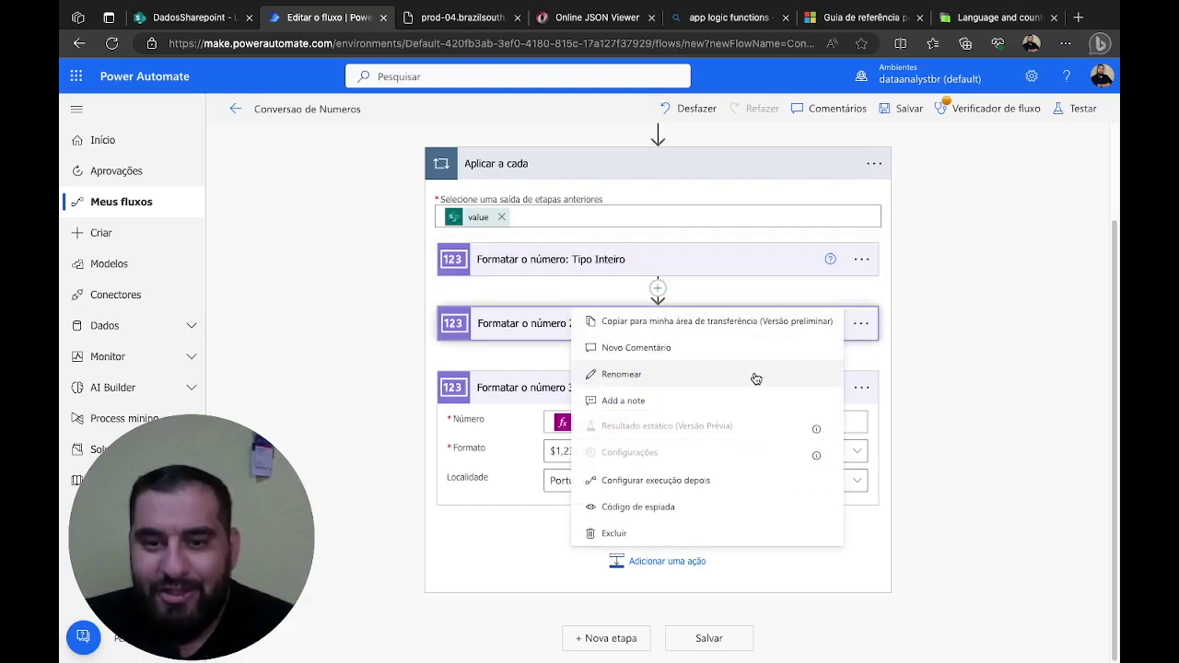
{"action": "left_click", "coordinate": [755, 376]}
{"action": "left_click", "coordinate": [637, 325]}
{"action": "key", "text": "BackSpace"}
{"action": "key", "text": "BackSpace"}
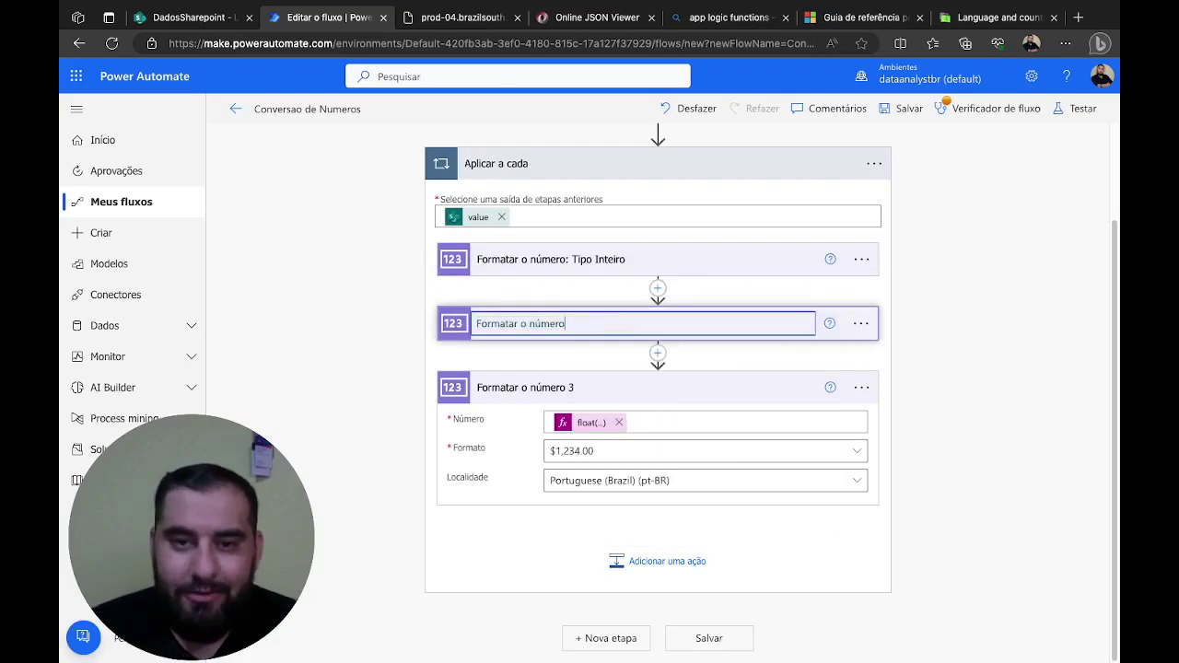
{"action": "type", "text": ": Tipo Decimal"}
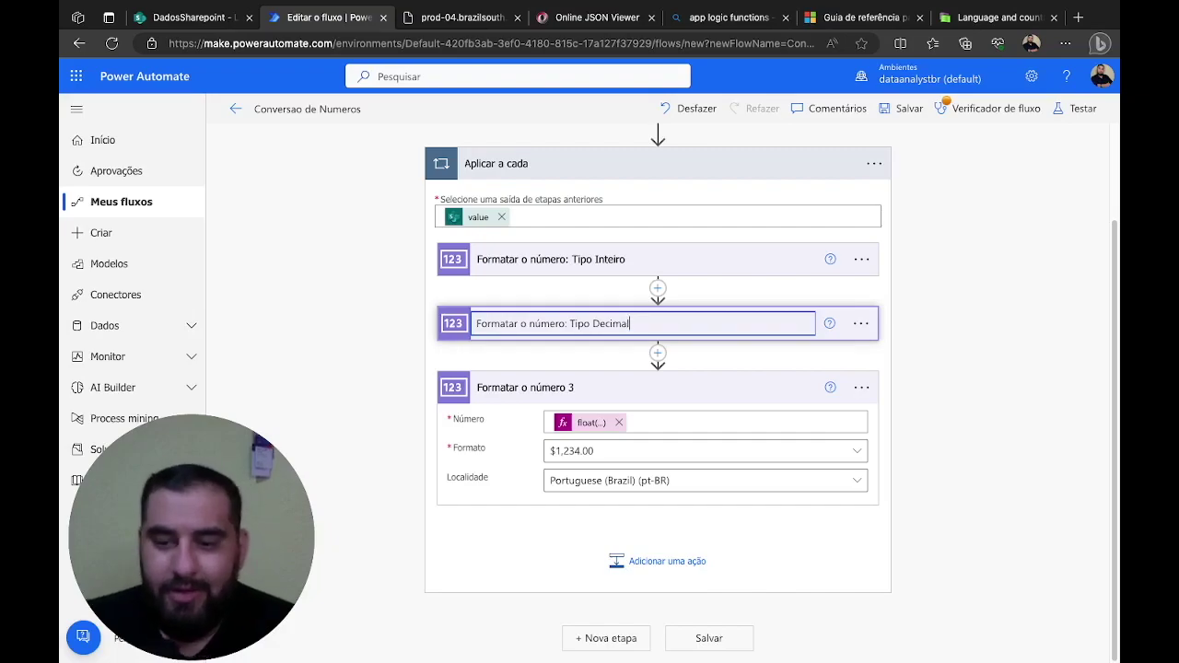
{"action": "key", "text": "BackSpace"}
{"action": "key", "text": "BackSpace"}
{"action": "key", "text": "BackSpace"}
{"action": "key", "text": "BackSpace"}
{"action": "key", "text": "BackSpace"}
{"action": "key", "text": "BackSpace"}
{"action": "key", "text": "BackSpace"}
{"action": "type", "text": "M"}
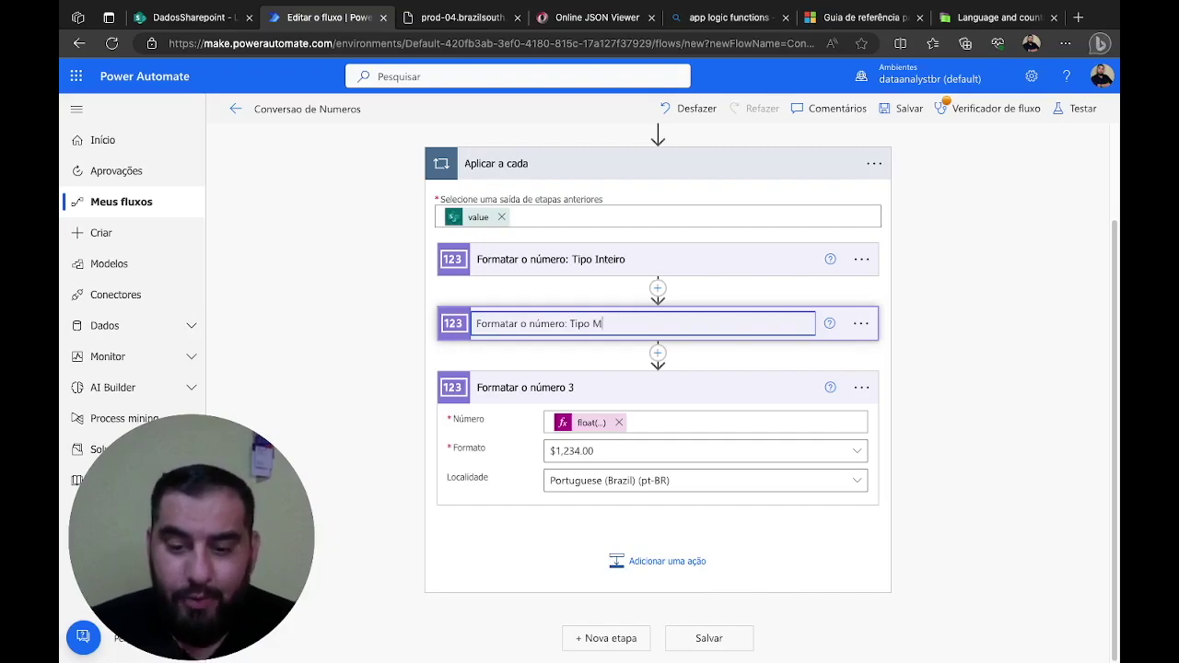
{"action": "type", "text": "oeda ou Decimal"}
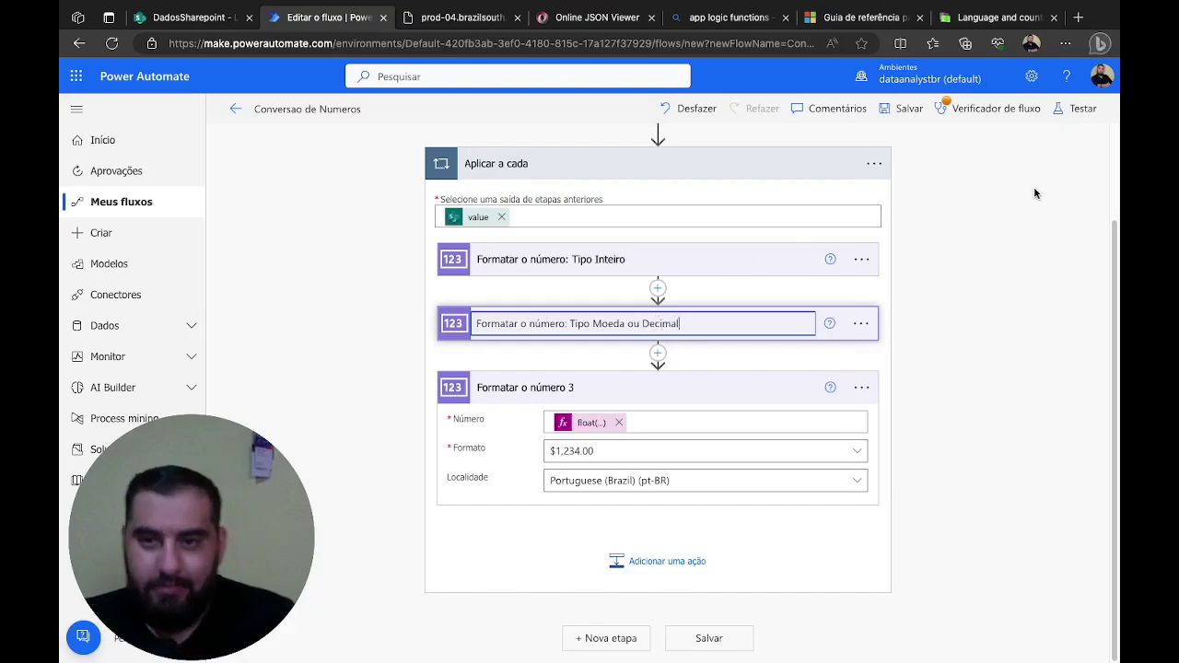
{"action": "left_click", "coordinate": [1001, 283]}
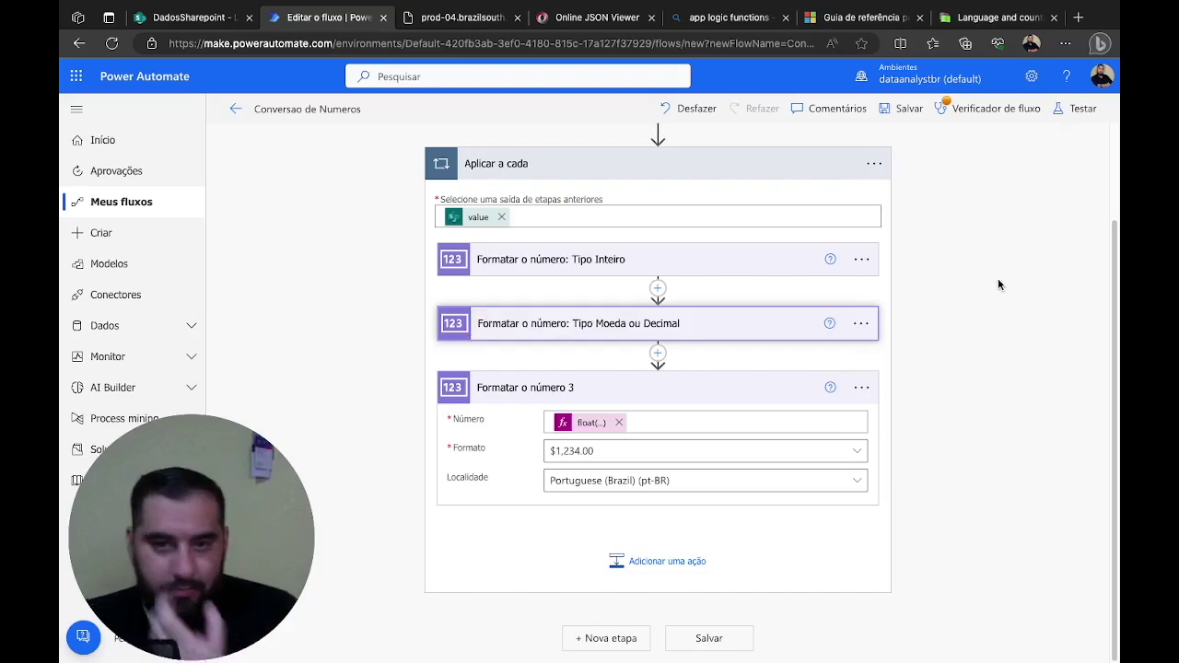
Rename the Formatar o número 3 action as "Formatar o número: Tipo String".
{"action": "left_click", "coordinate": [862, 388]}
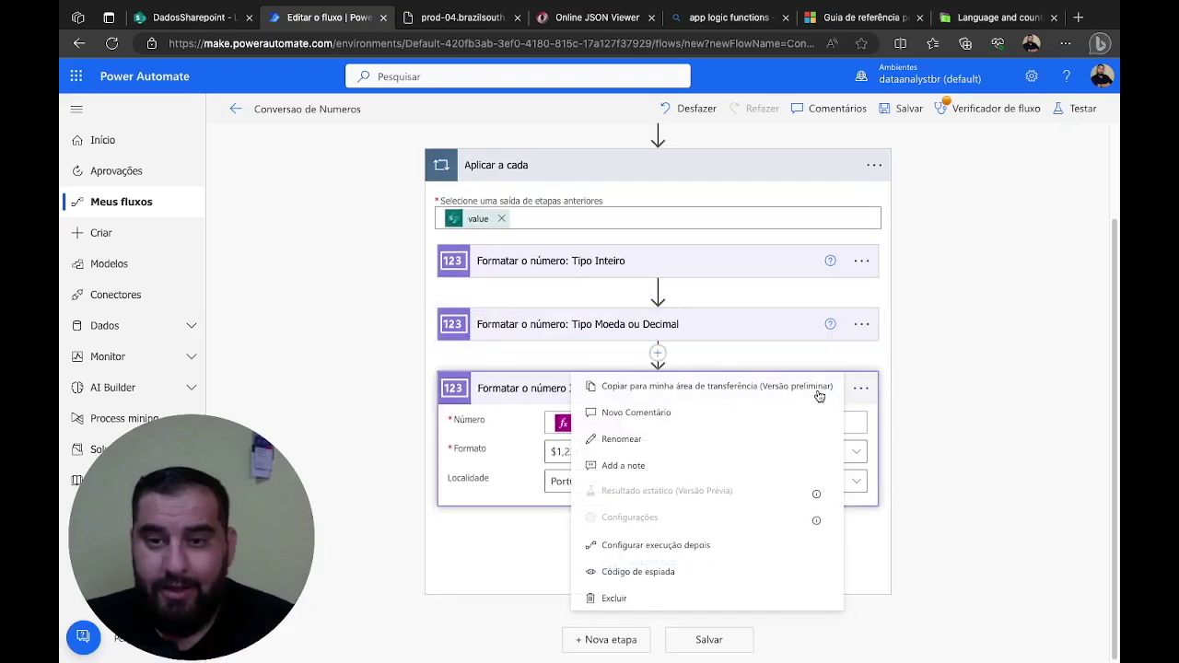
{"action": "left_click", "coordinate": [724, 448]}
{"action": "key", "text": "Right"}
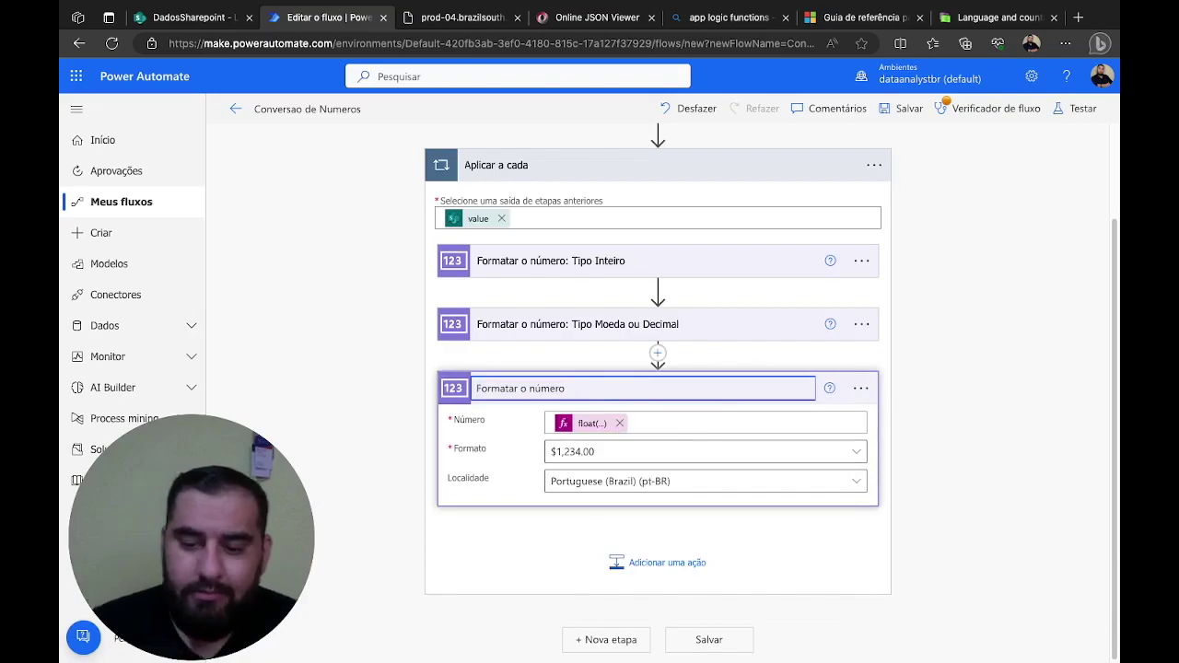
{"action": "type", "text": ": Tipo String"}
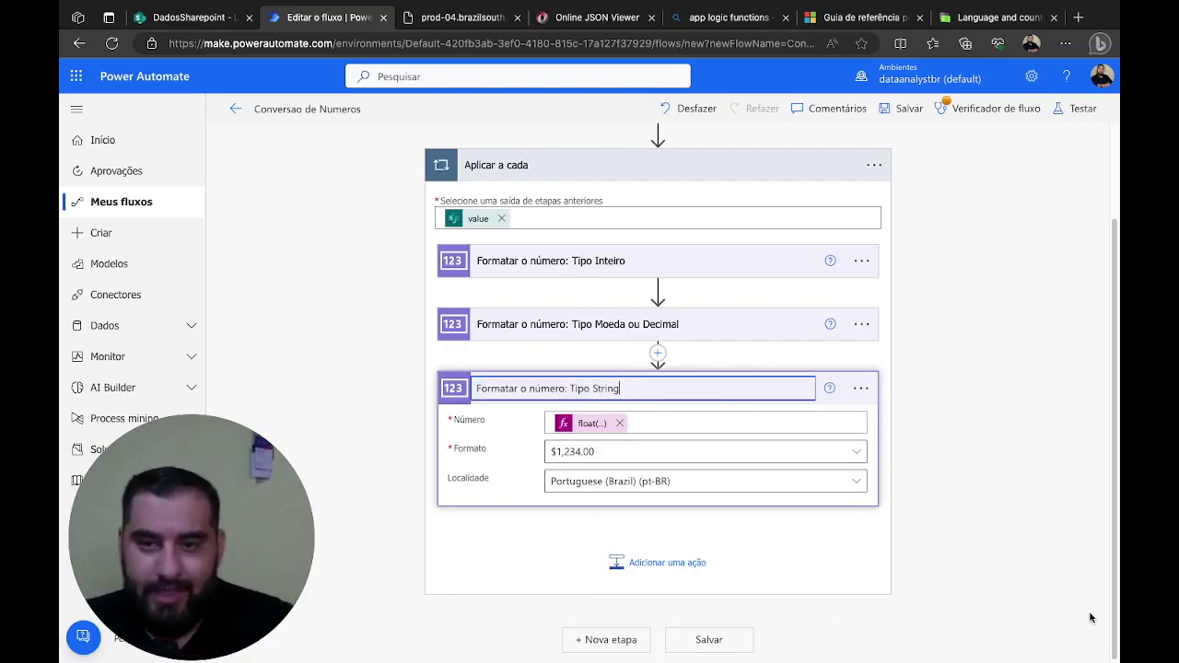
{"action": "left_click", "coordinate": [916, 434]}
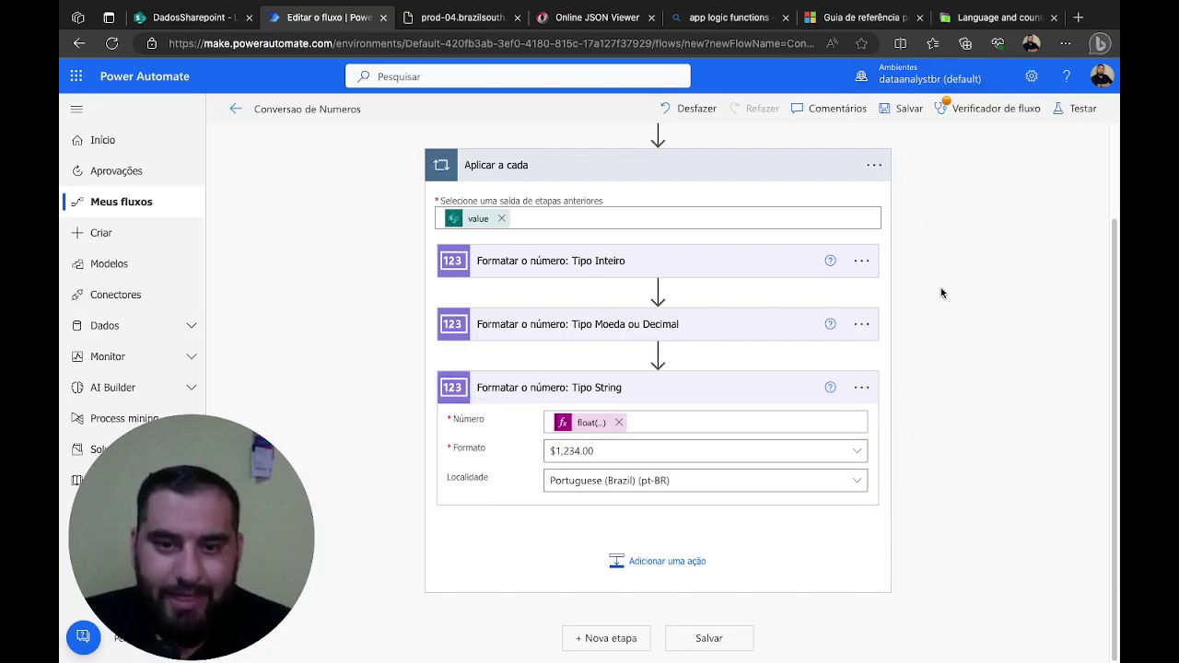
Save the flow, run it as a manual test and open the resulting run details.
{"action": "left_click", "coordinate": [1074, 109]}
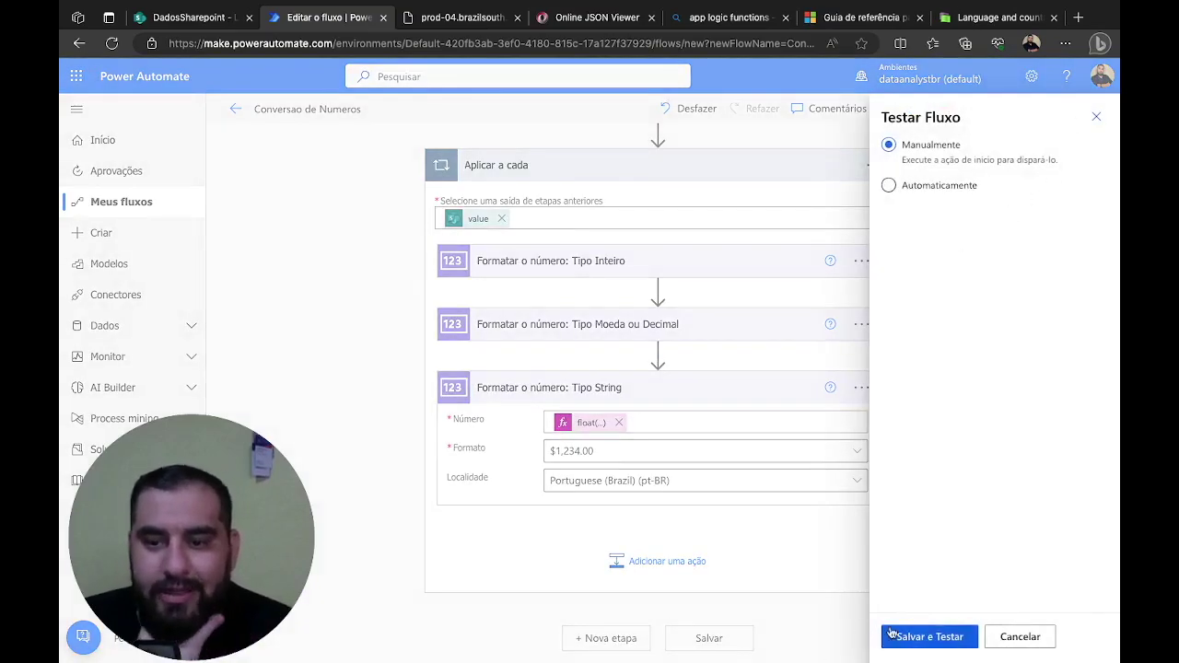
{"action": "left_click", "coordinate": [930, 636]}
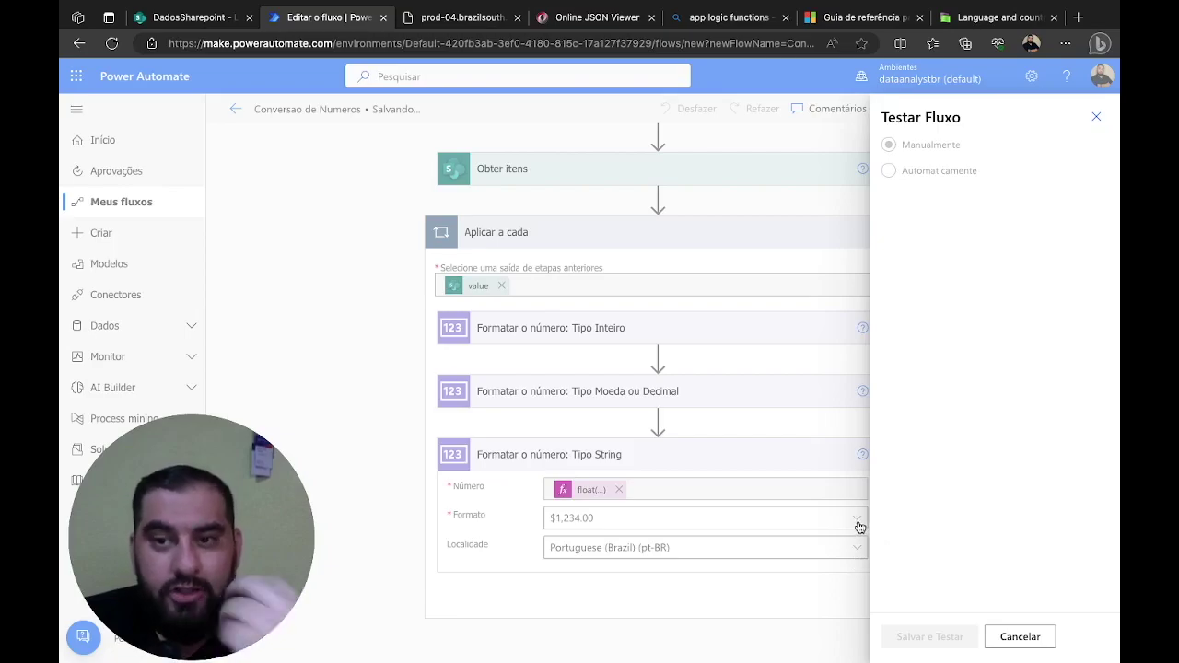
{"action": "left_click", "coordinate": [1093, 120]}
{"action": "left_click", "coordinate": [939, 637]}
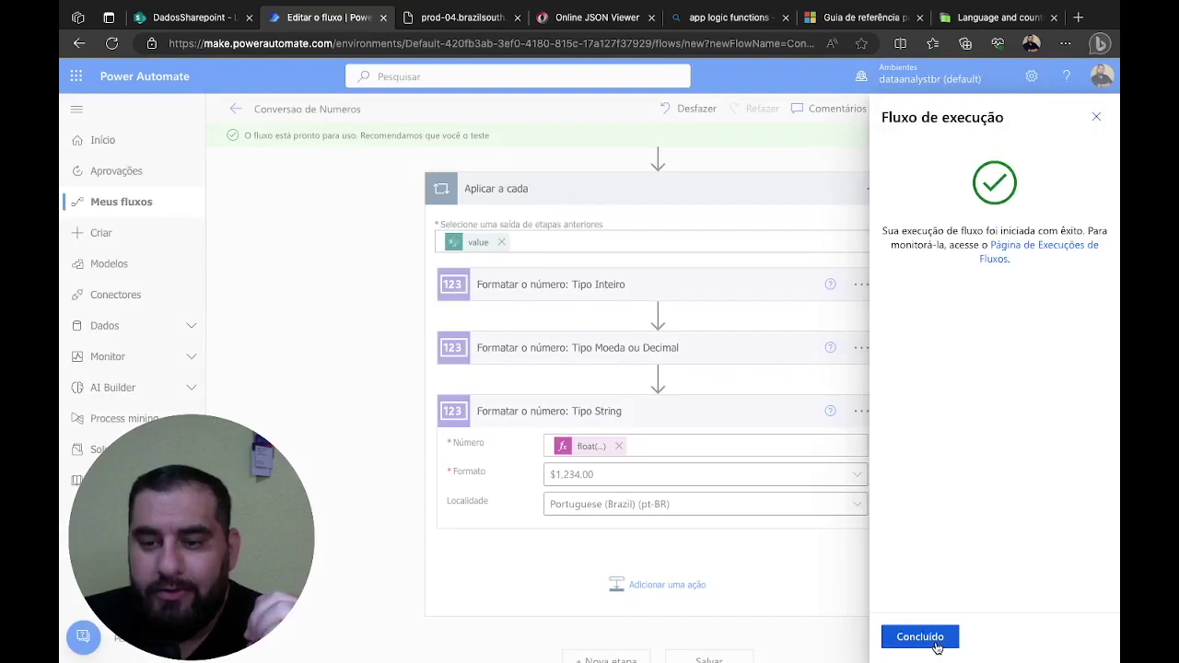
{"action": "left_click", "coordinate": [933, 643]}
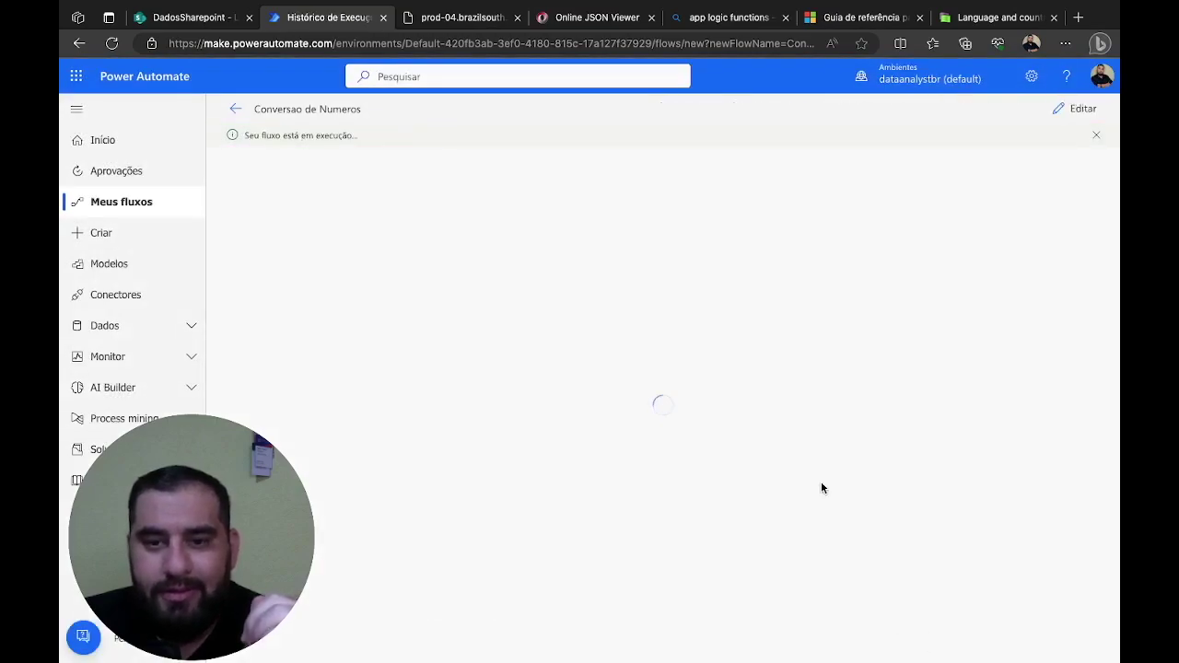
Expand the Aplicar a cada loop in the run results and examine the Tipo Inteiro action's inputs and formatted output.
{"action": "left_click", "coordinate": [715, 324]}
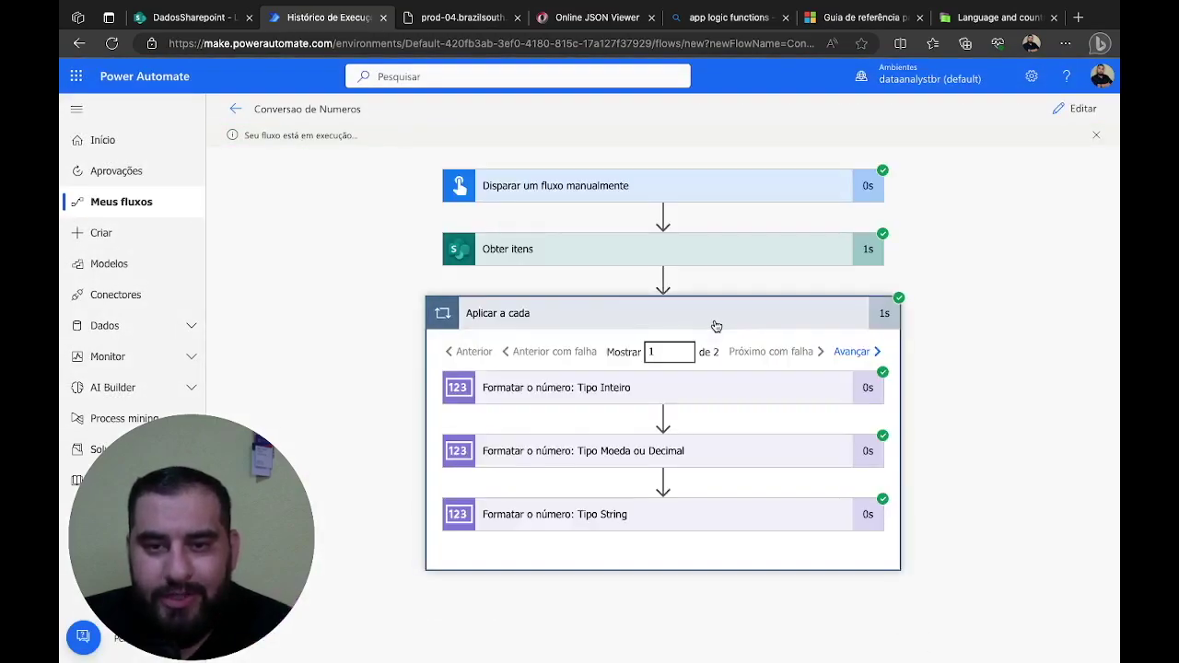
{"action": "left_click", "coordinate": [696, 396]}
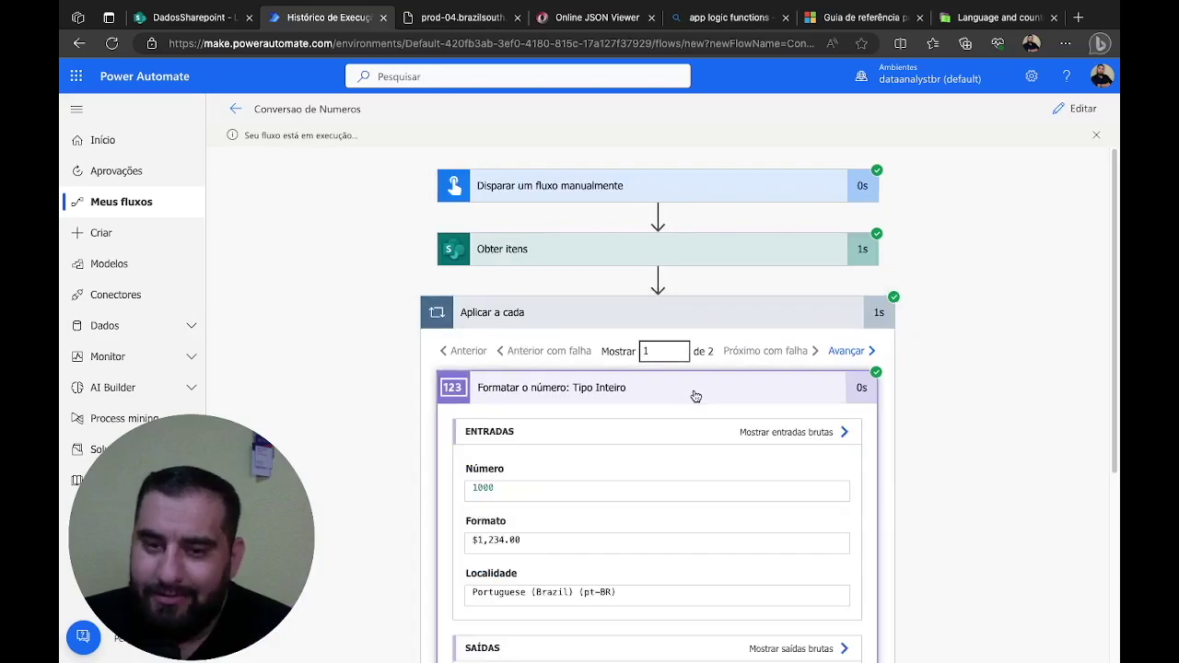
{"action": "scroll", "coordinate": [686, 505], "scroll_direction": "down", "scroll_amount": 2}
{"action": "scroll", "coordinate": [688, 499], "scroll_direction": "down", "scroll_amount": 2}
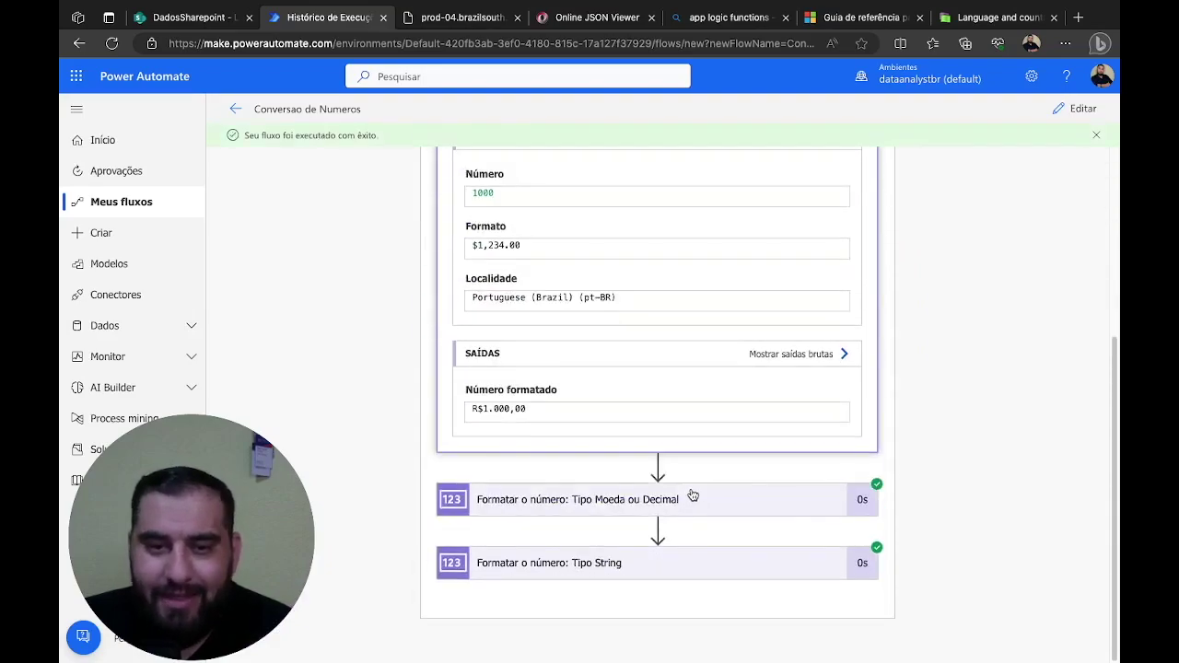
Examine the inputs and formatted output of the Tipo Moeda ou Decimal action in the first loop iteration.
{"action": "left_click", "coordinate": [747, 486]}
{"action": "scroll", "coordinate": [785, 473], "scroll_direction": "down", "scroll_amount": 1}
{"action": "scroll", "coordinate": [679, 450], "scroll_direction": "down", "scroll_amount": 2}
{"action": "scroll", "coordinate": [682, 450], "scroll_direction": "down", "scroll_amount": 2}
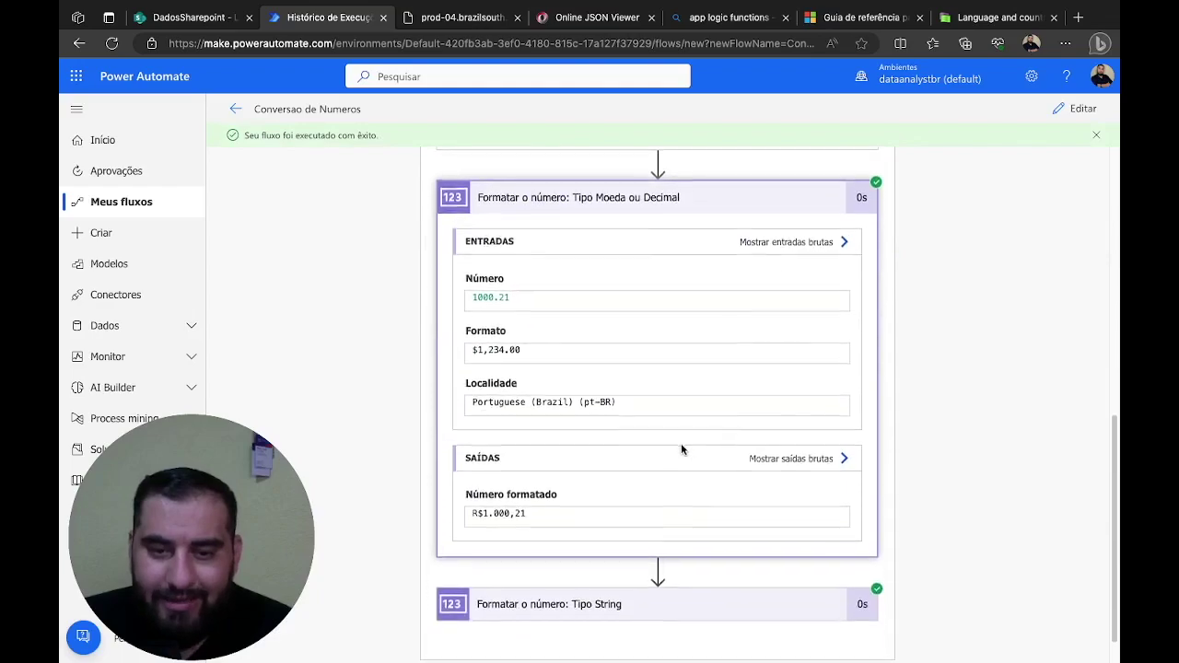
Examine the Tipo String action's run details and highlight its converted Número input value.
{"action": "left_click", "coordinate": [692, 573]}
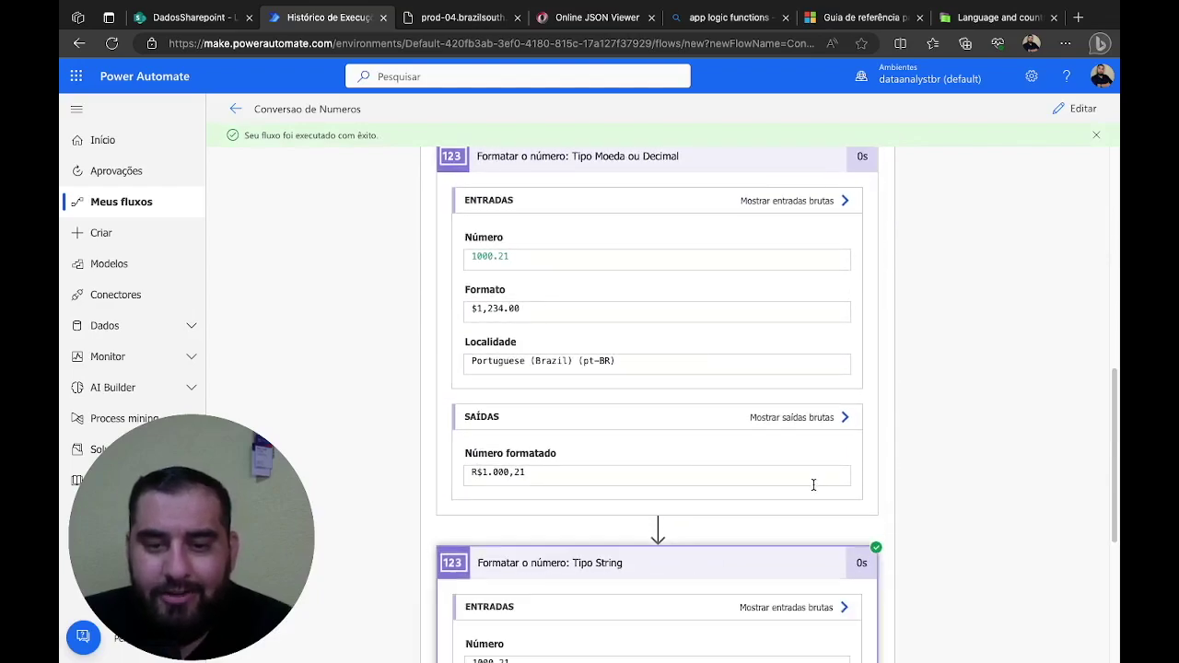
{"action": "scroll", "coordinate": [705, 617], "scroll_direction": "down", "scroll_amount": 4}
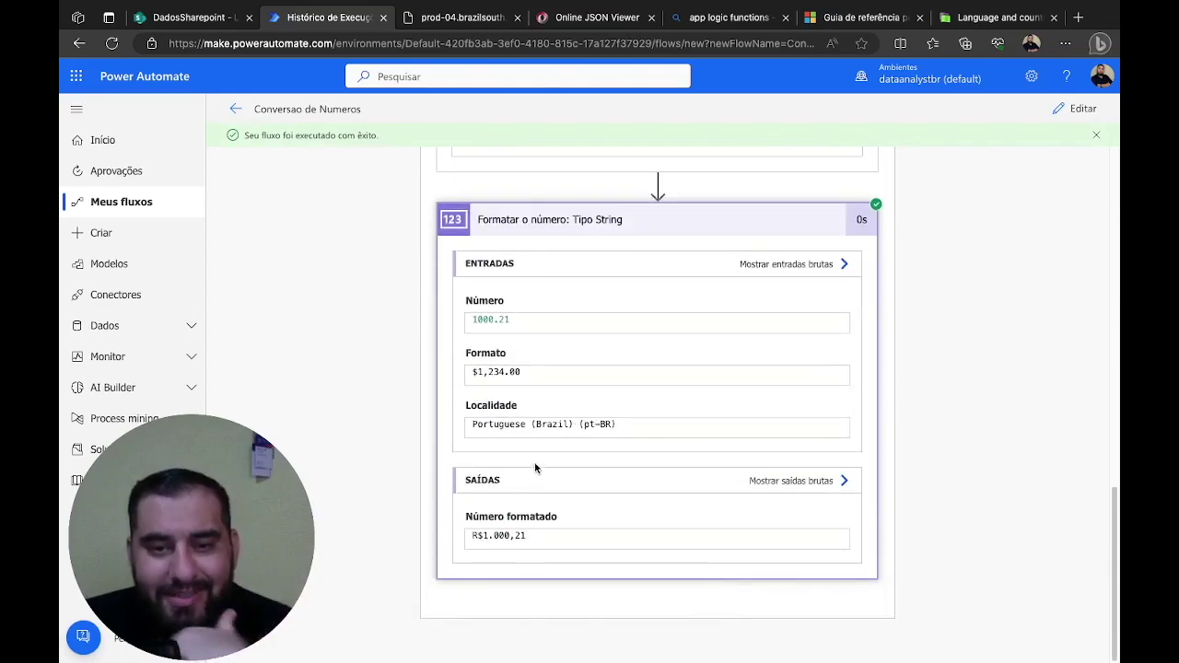
{"action": "left_click", "coordinate": [519, 322]}
{"action": "double_click", "coordinate": [518, 322]}
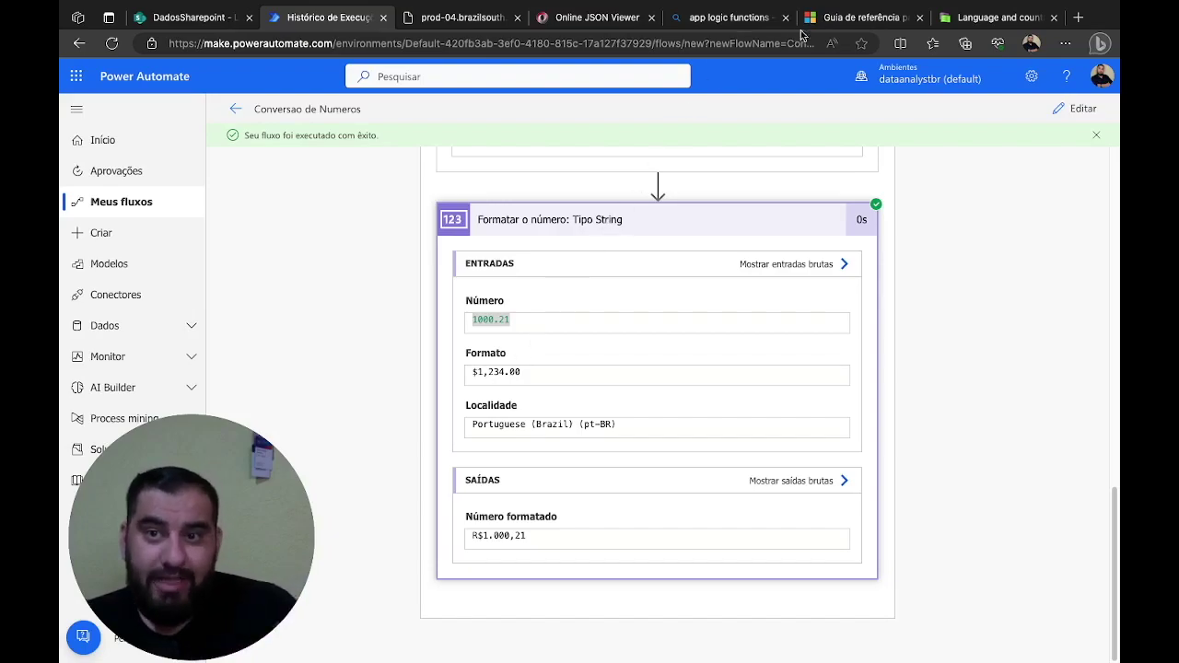
Switch to the Microsoft functions reference guide and read the int function's syntax, parameter and example.
{"action": "left_click", "coordinate": [857, 17]}
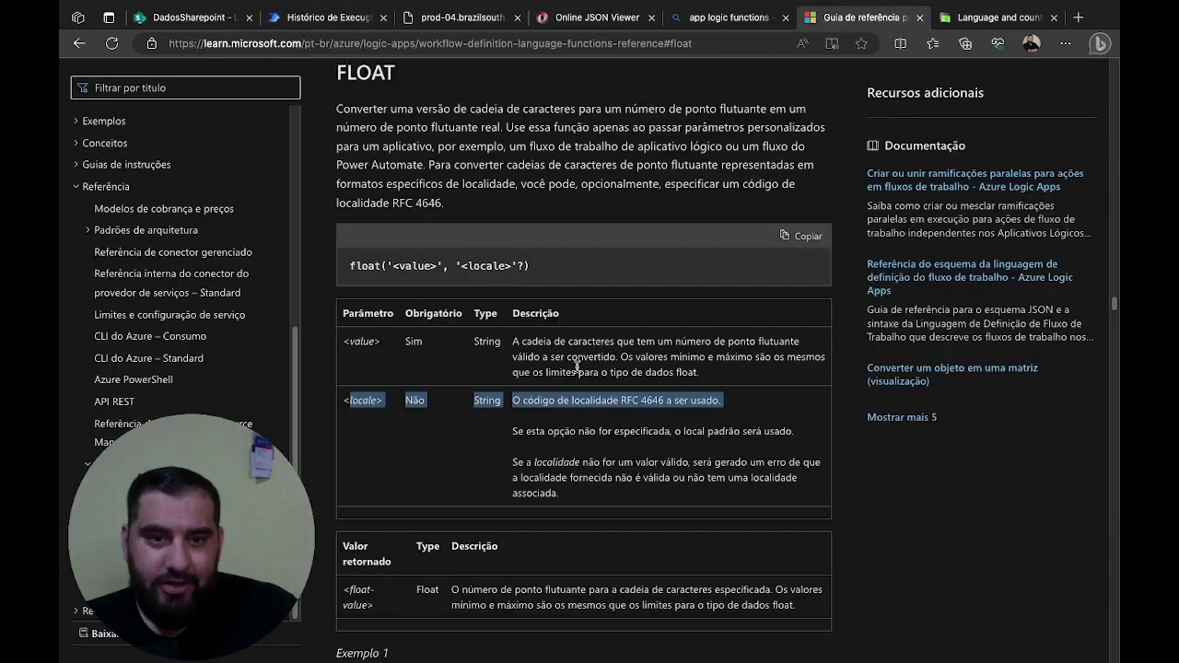
{"action": "left_click", "coordinate": [80, 44]}
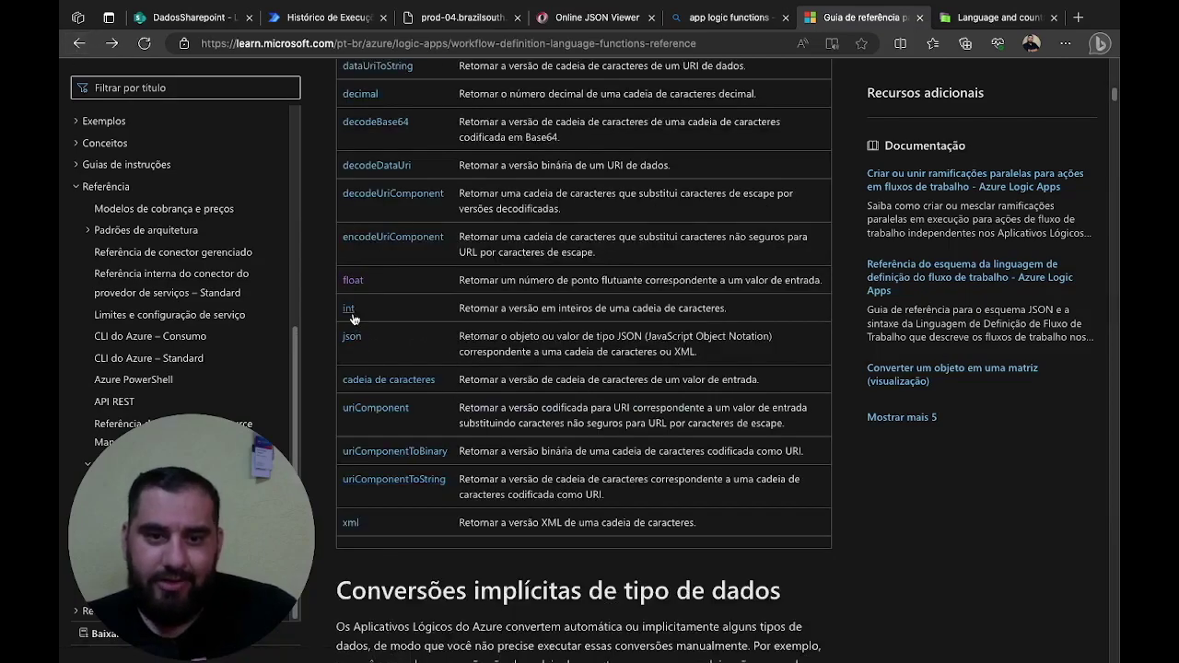
{"action": "left_click", "coordinate": [349, 309]}
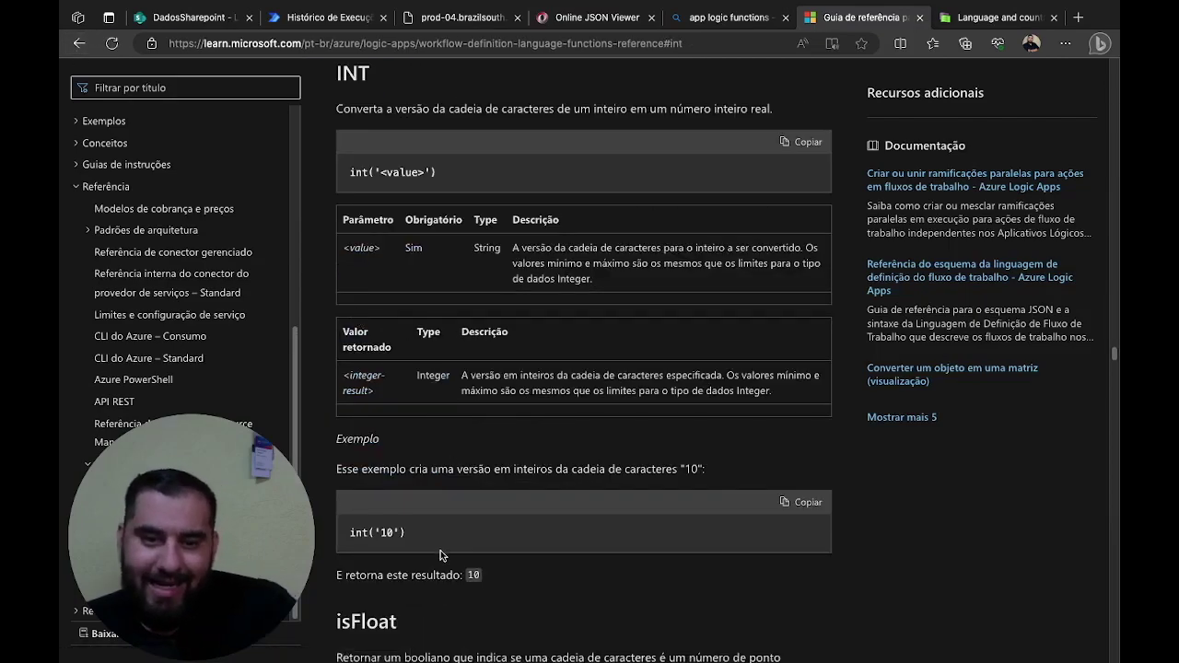
{"action": "scroll", "coordinate": [440, 550], "scroll_direction": "up", "scroll_amount": 1}
{"action": "scroll", "coordinate": [444, 545], "scroll_direction": "down", "scroll_amount": 1}
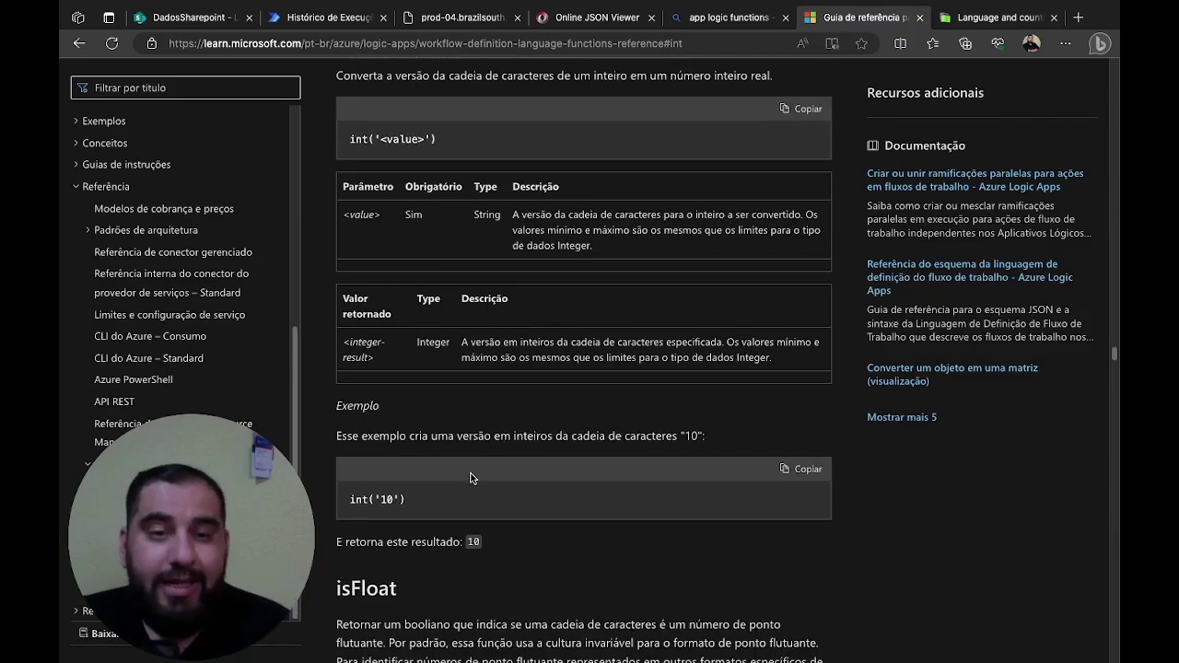
Return to the flow run in Power Automate and compare the Tipo String action's Número input with its Número formatado output.
{"action": "left_click", "coordinate": [308, 26]}
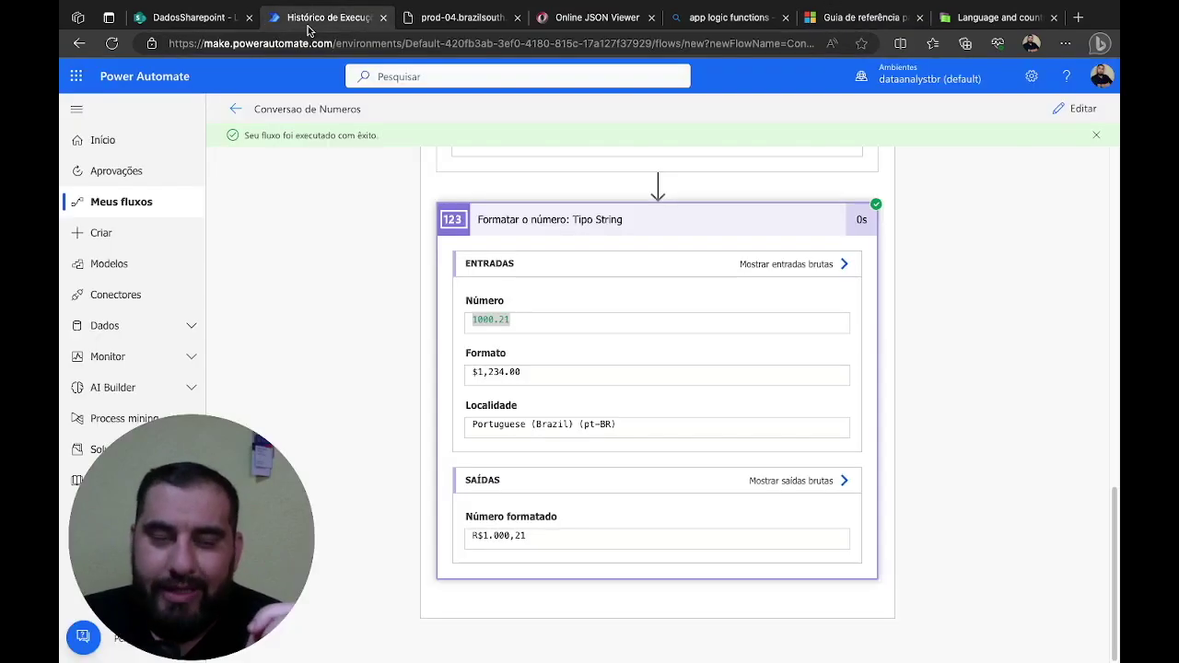
{"action": "left_click", "coordinate": [543, 325]}
{"action": "left_click_drag", "start_coordinate": [543, 325], "coordinate": [442, 319]}
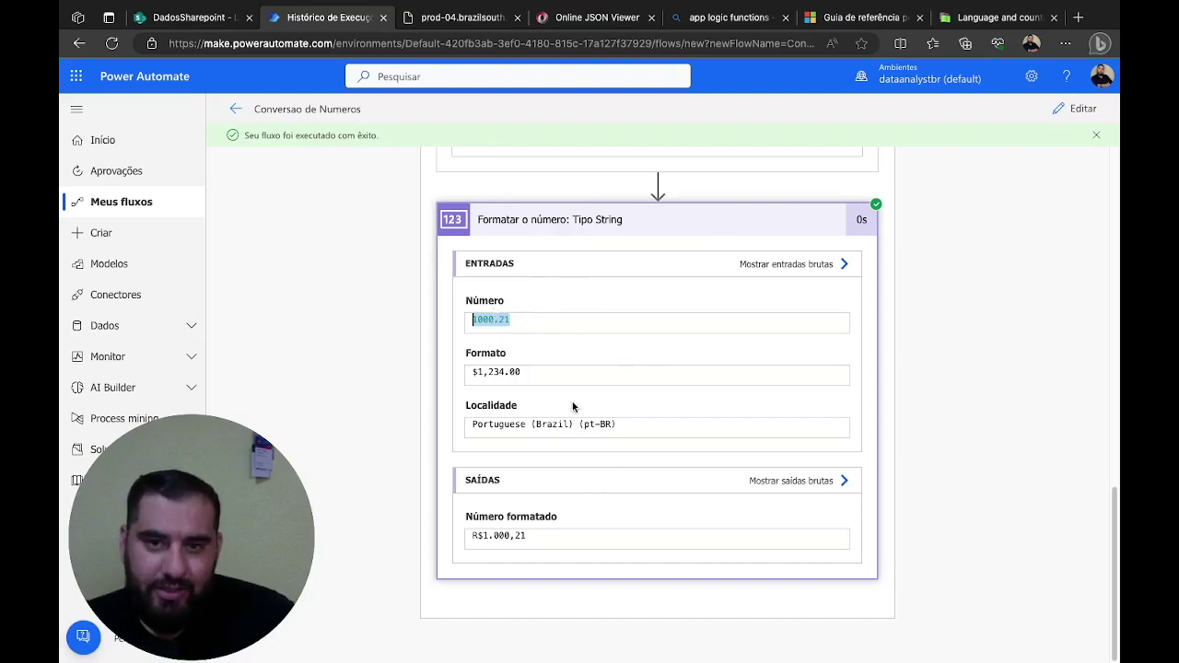
{"action": "left_click_drag", "start_coordinate": [589, 531], "coordinate": [408, 527]}
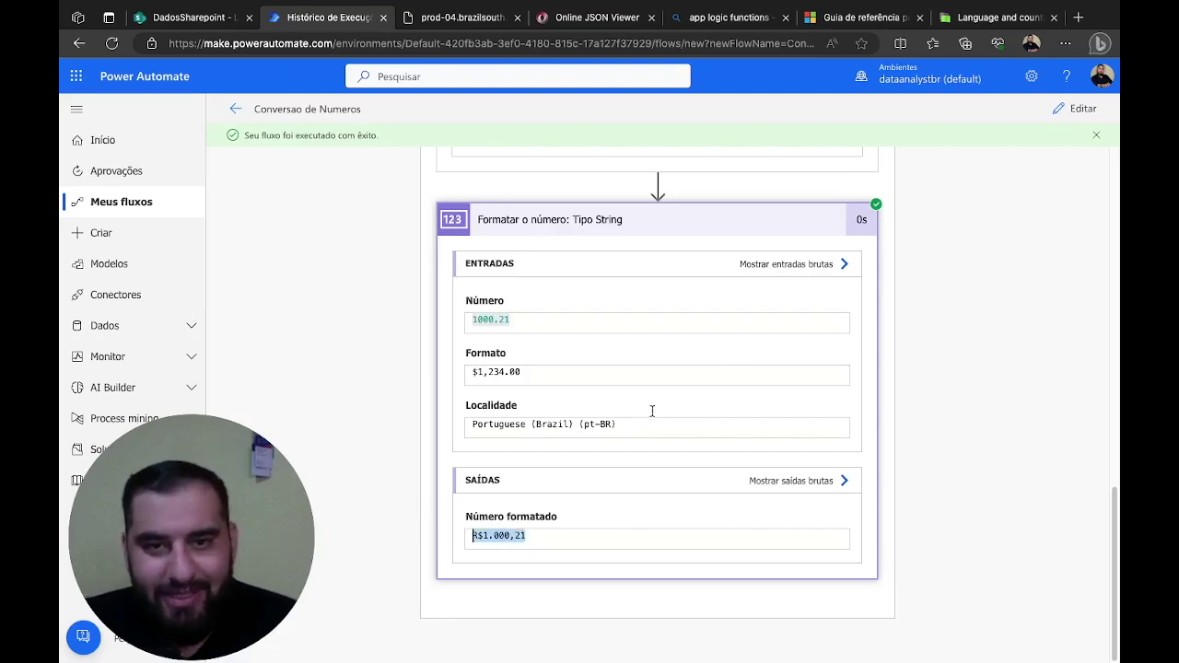
Reopen the flow for editing and collapse the Formatar o número: Tipo String action.
{"action": "left_click", "coordinate": [1062, 112]}
{"action": "scroll", "coordinate": [624, 350], "scroll_direction": "down", "scroll_amount": 2}
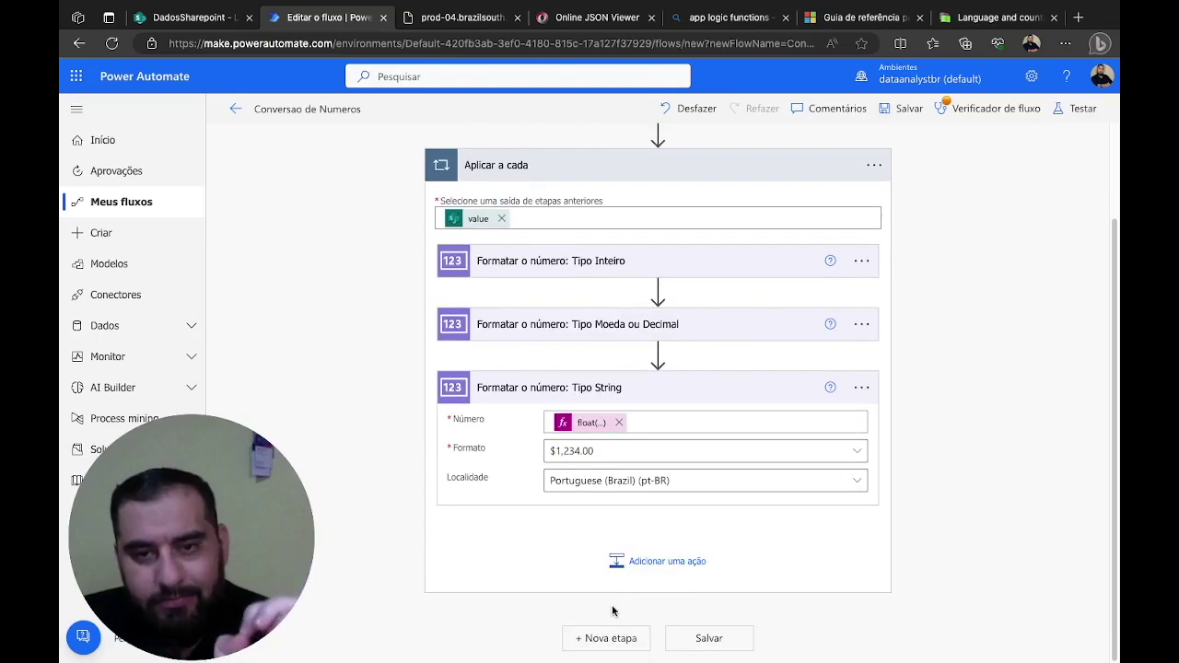
{"action": "left_click", "coordinate": [669, 402]}
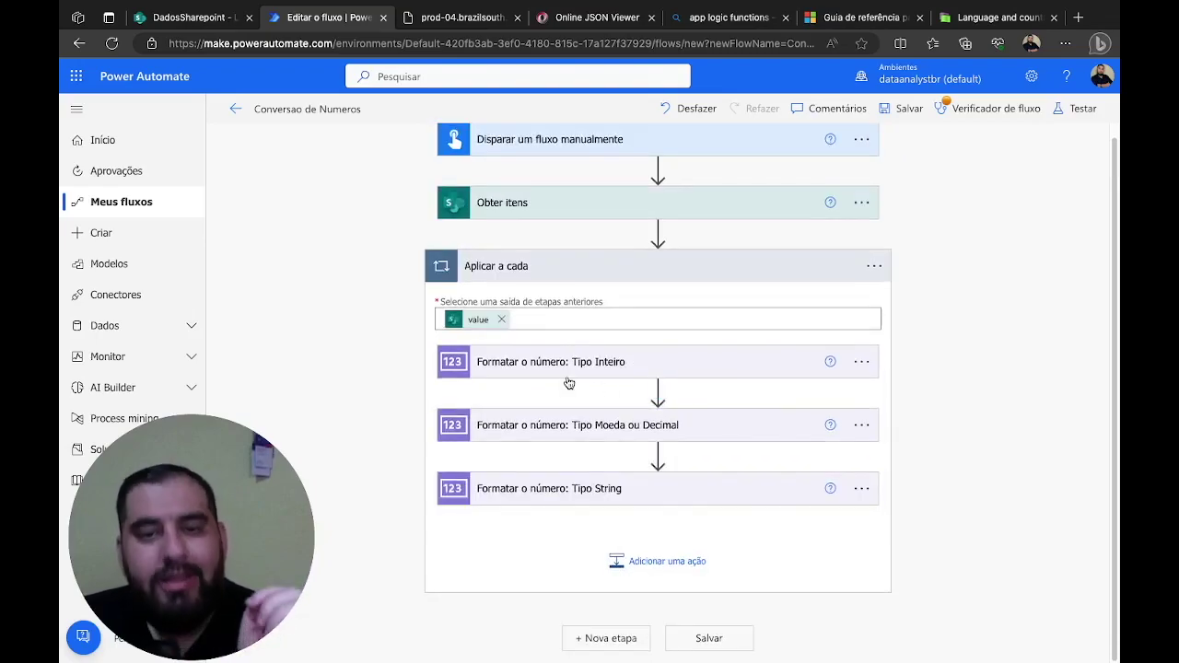